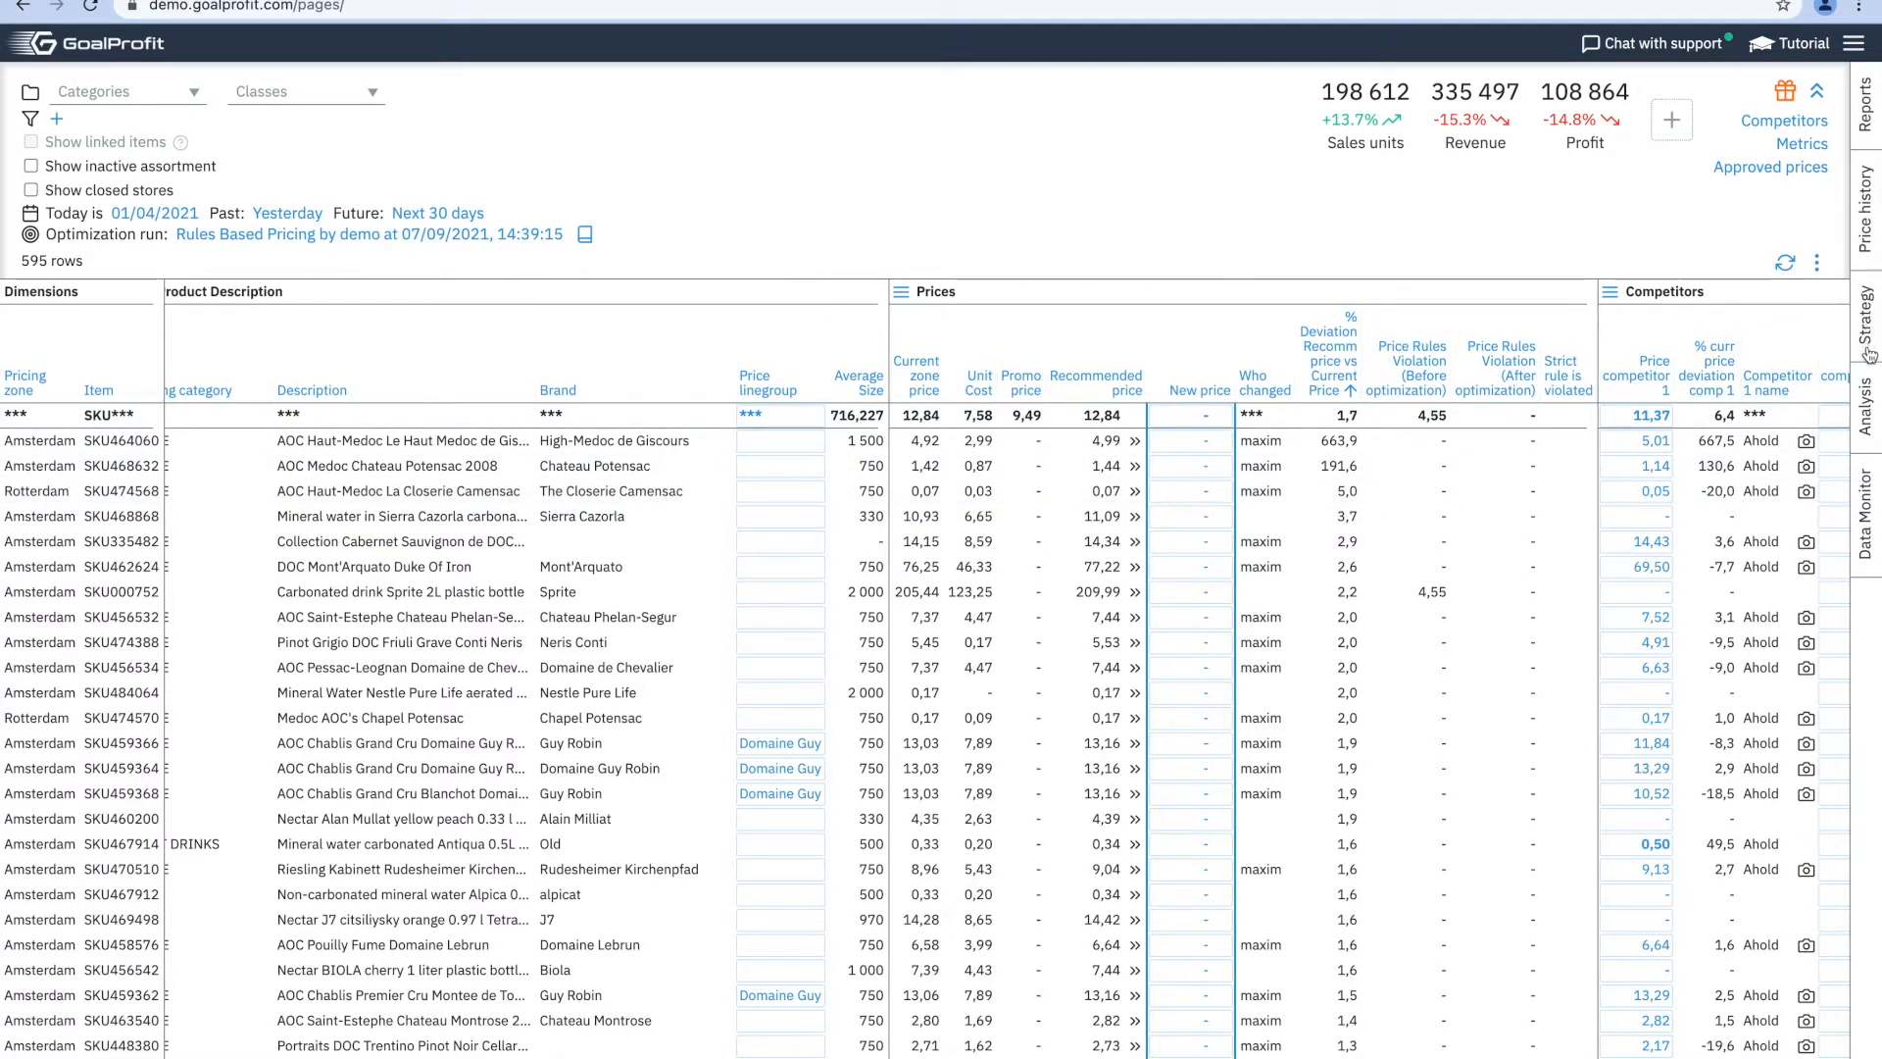
# Create and save a new strategy configuration named "Rules Based Pricing", and select it as the current strategy.
pyautogui.click(1868, 318)
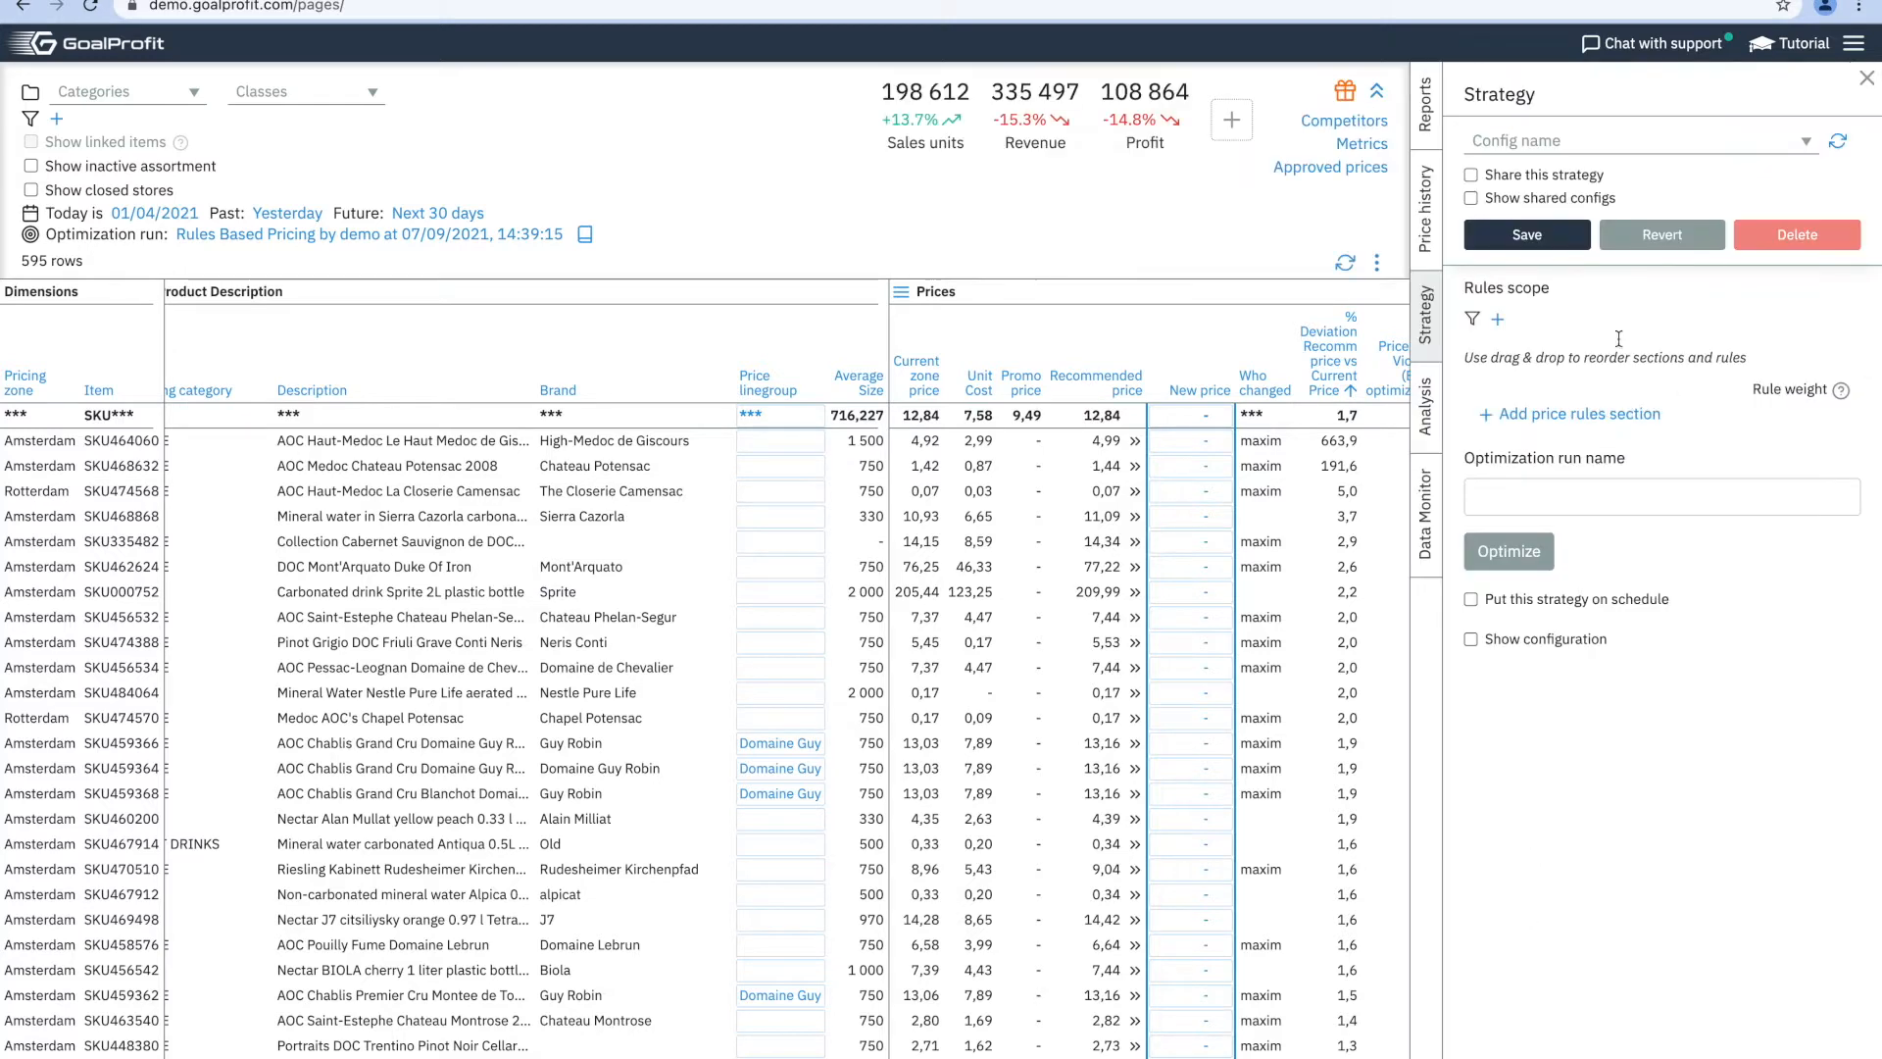
pyautogui.click(1559, 144)
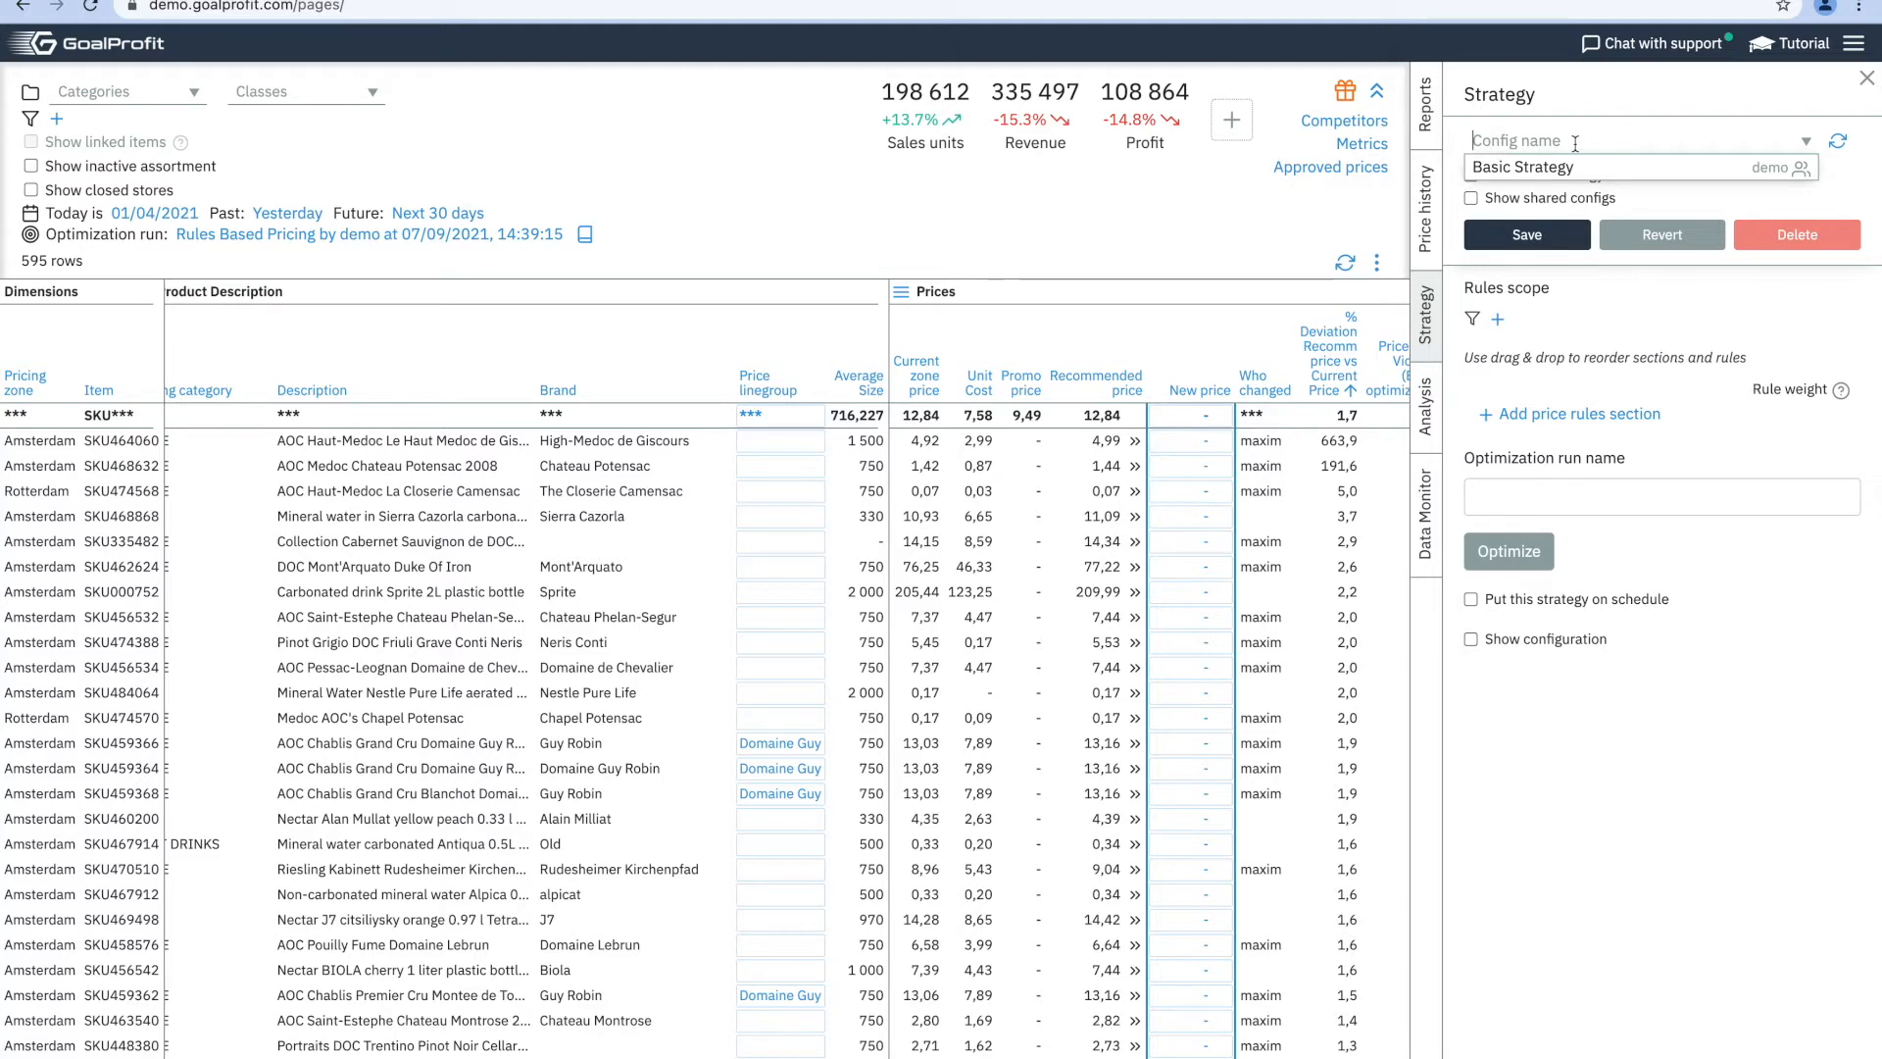
pyautogui.write('Rules Based Pricing')
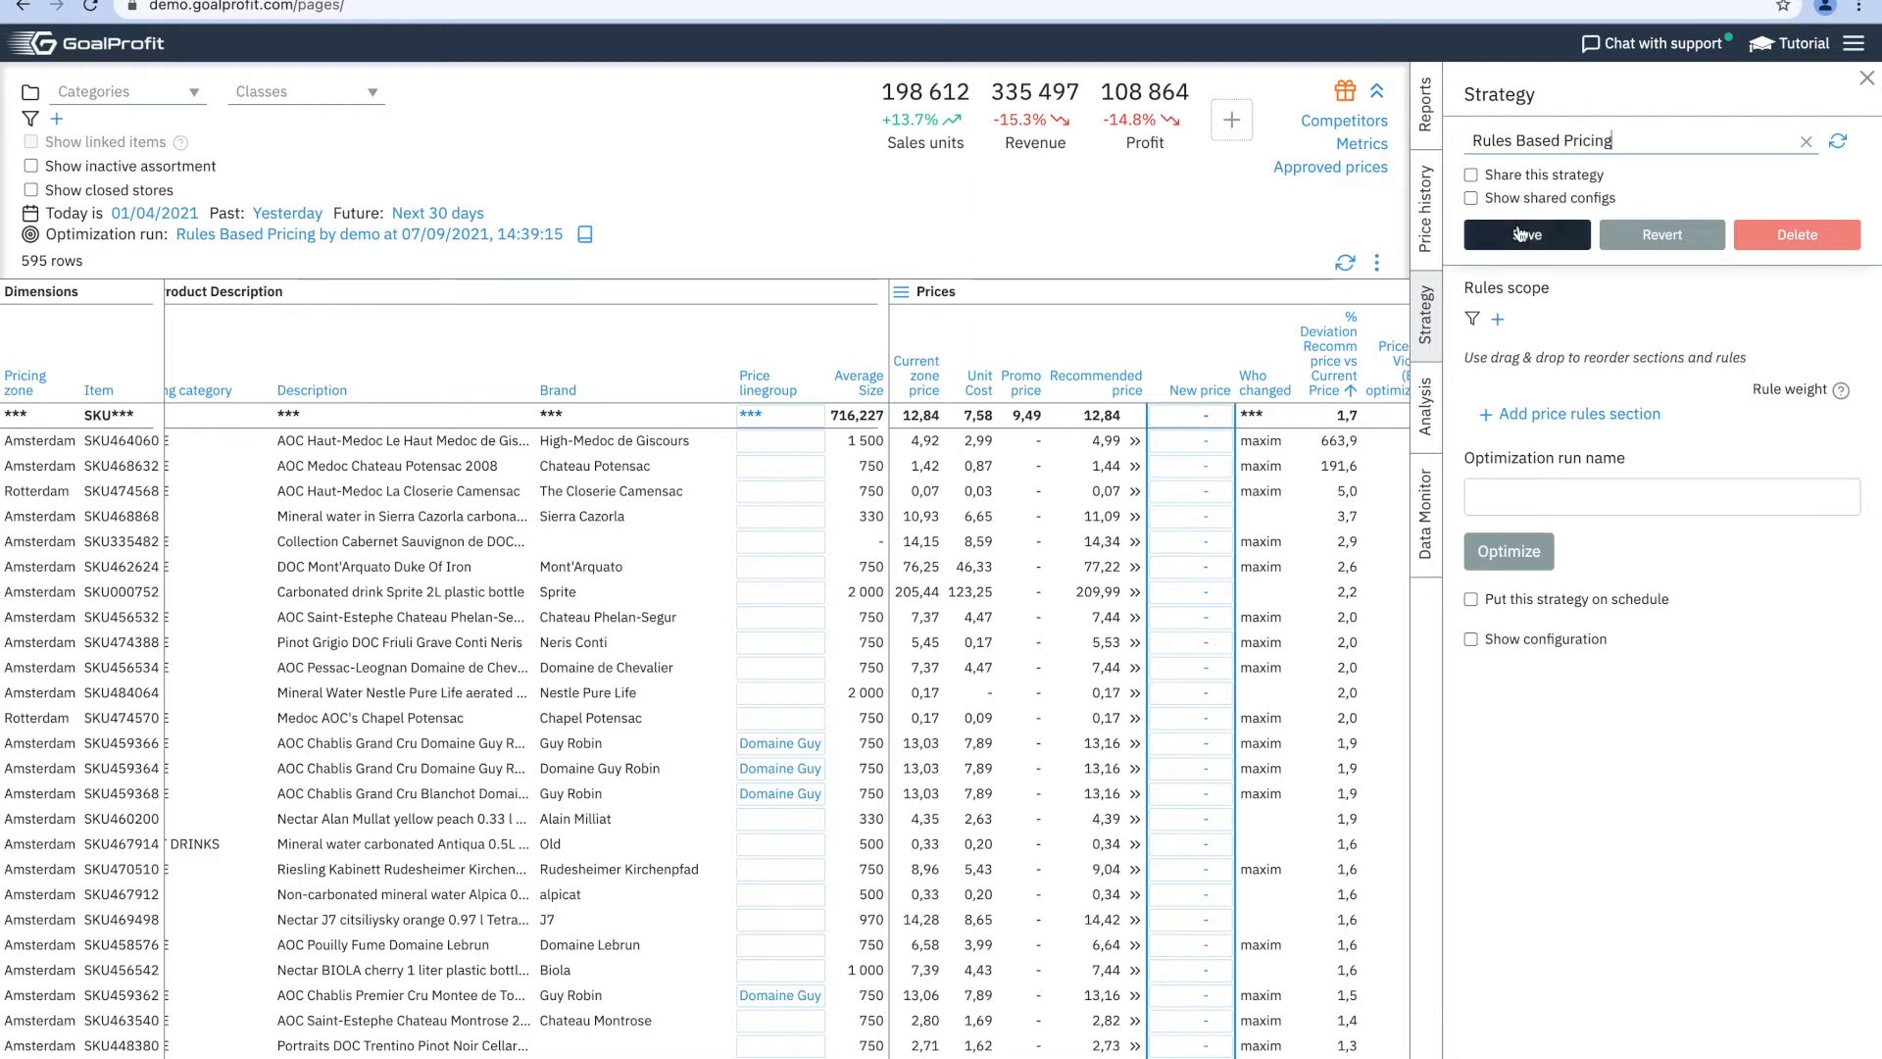
pyautogui.click(1520, 234)
pyautogui.click(1645, 141)
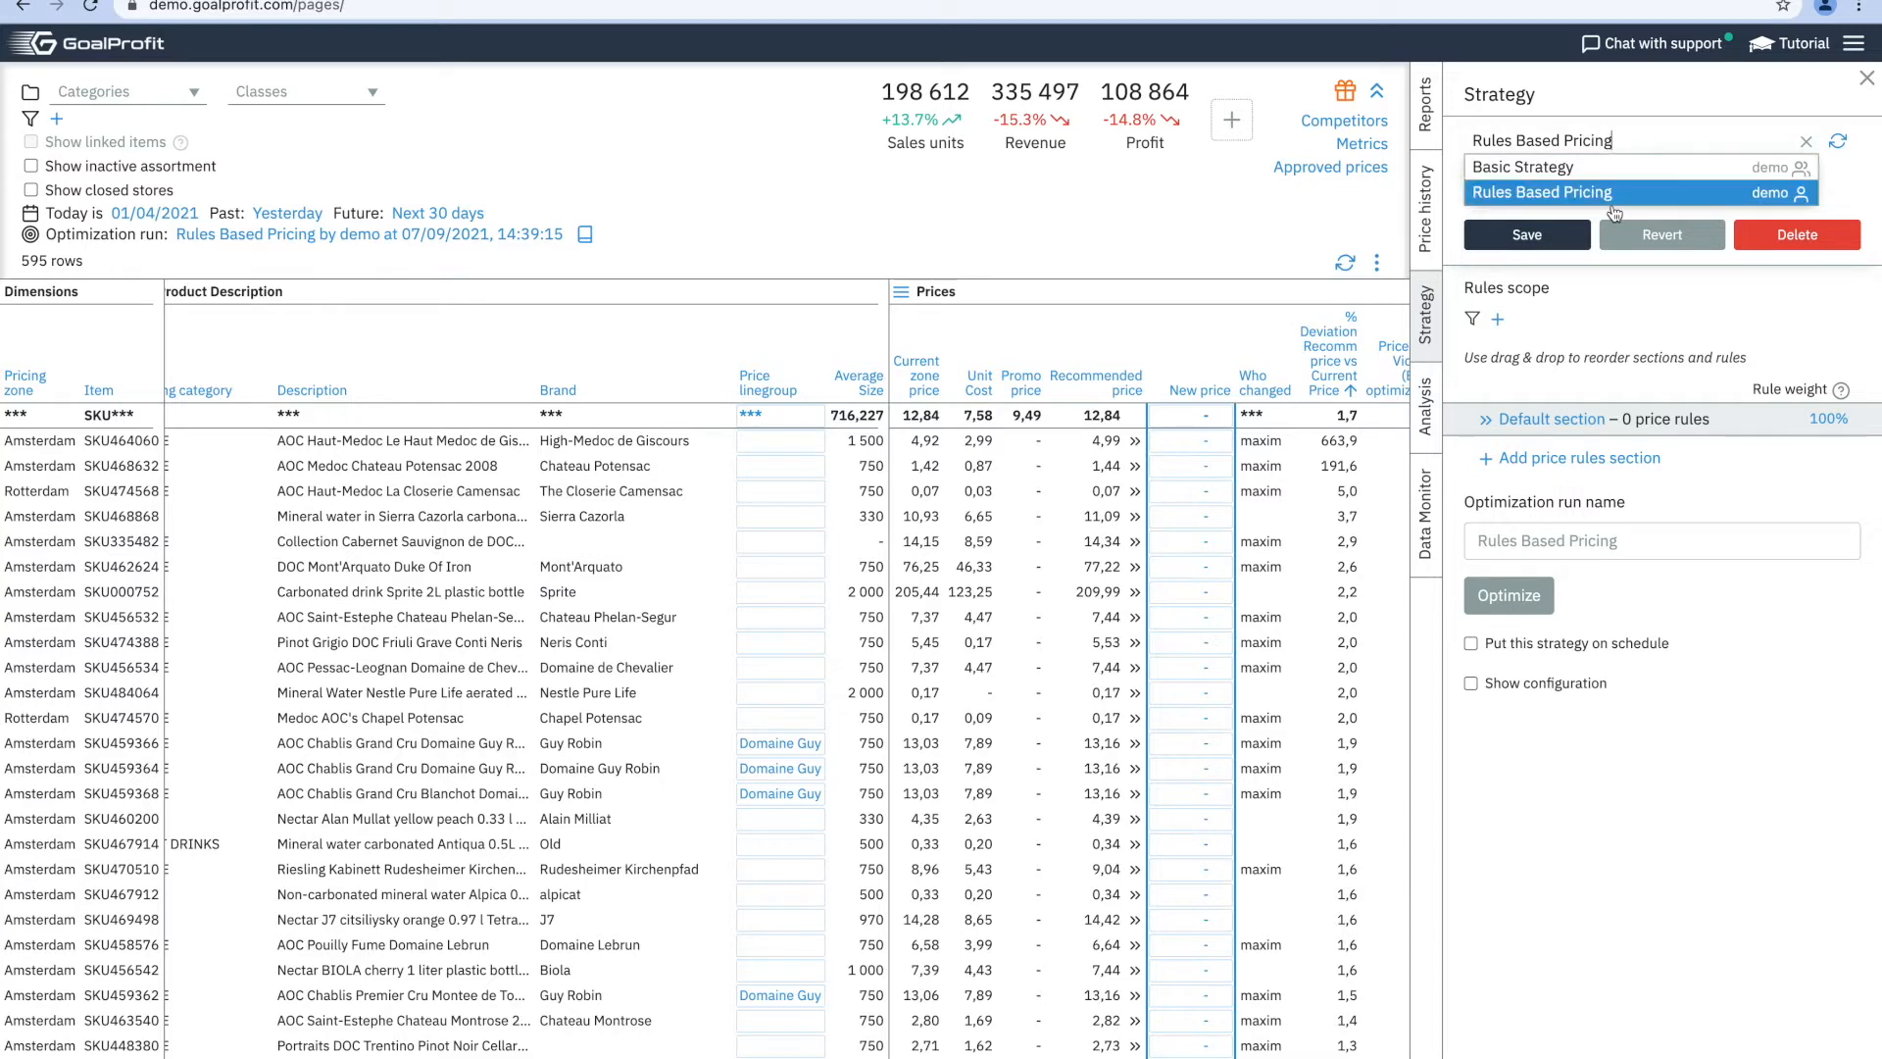
pyautogui.click(1549, 201)
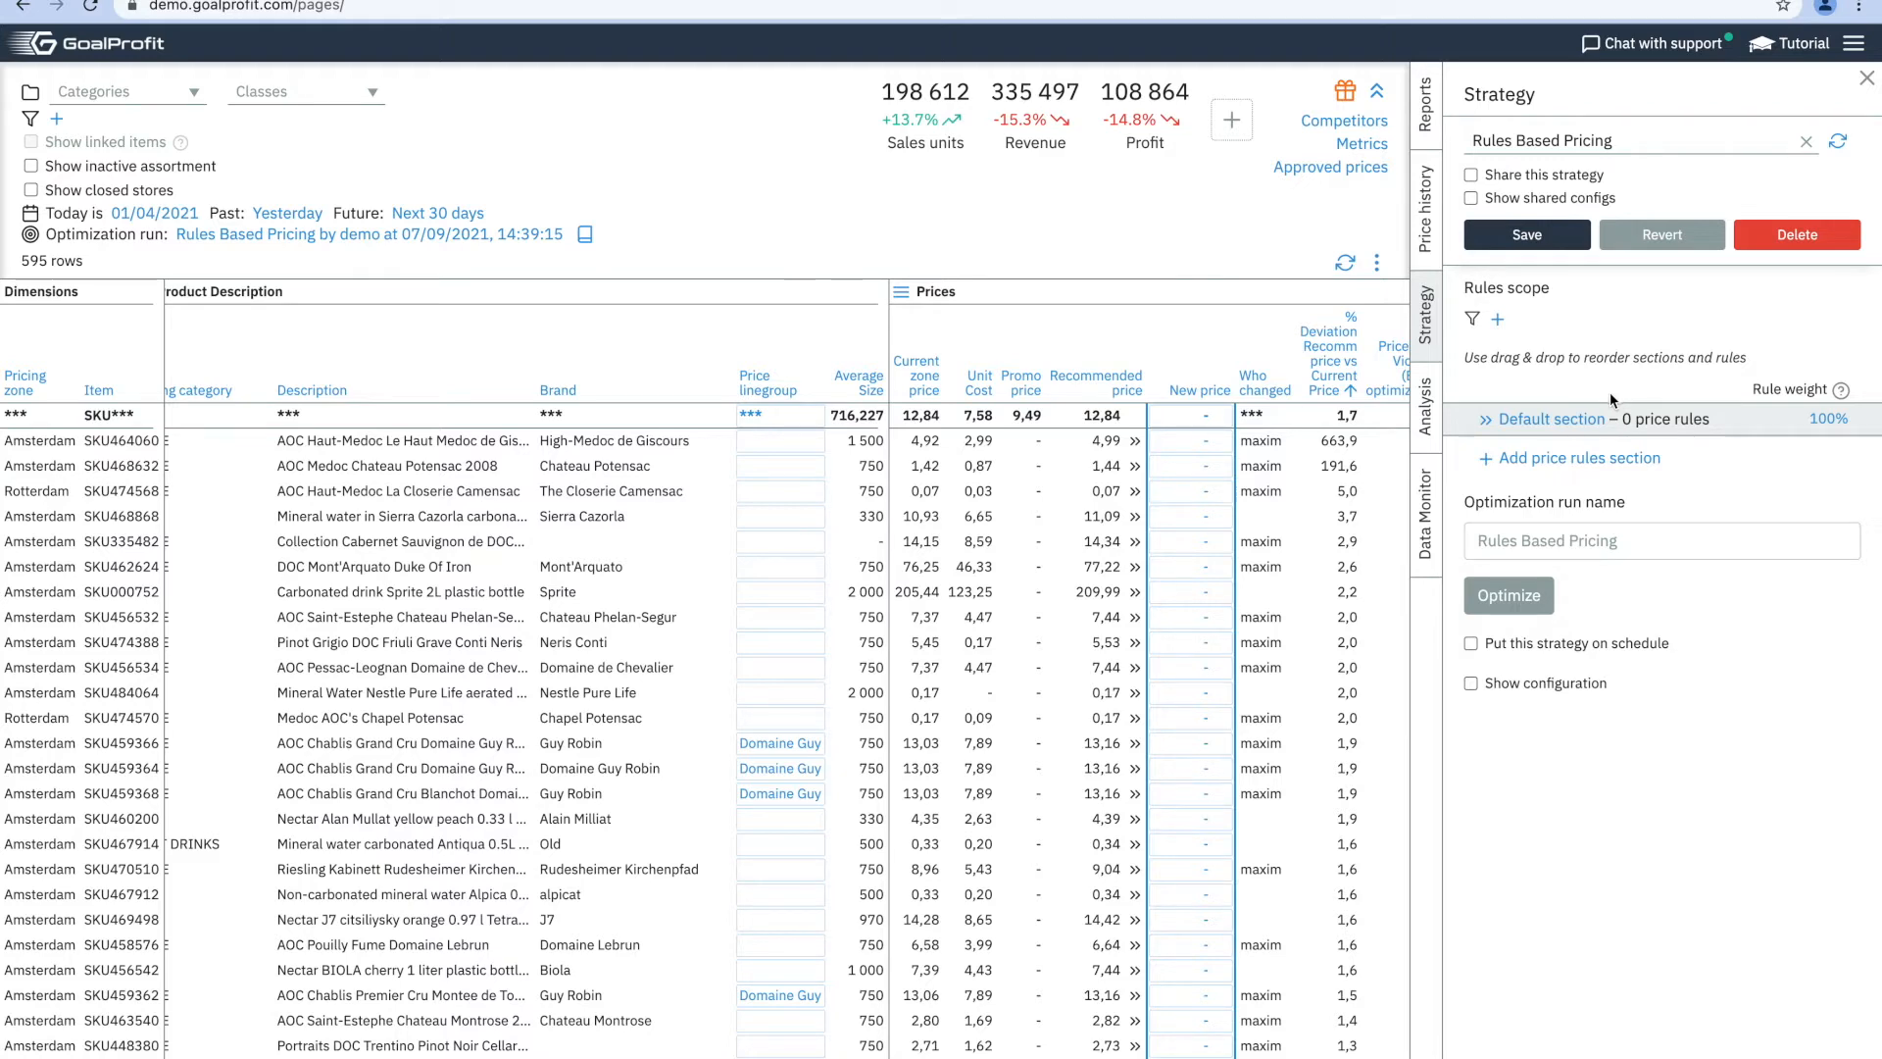
# Delete the Default section from the Rules Based Pricing strategy.
pyautogui.click(1531, 423)
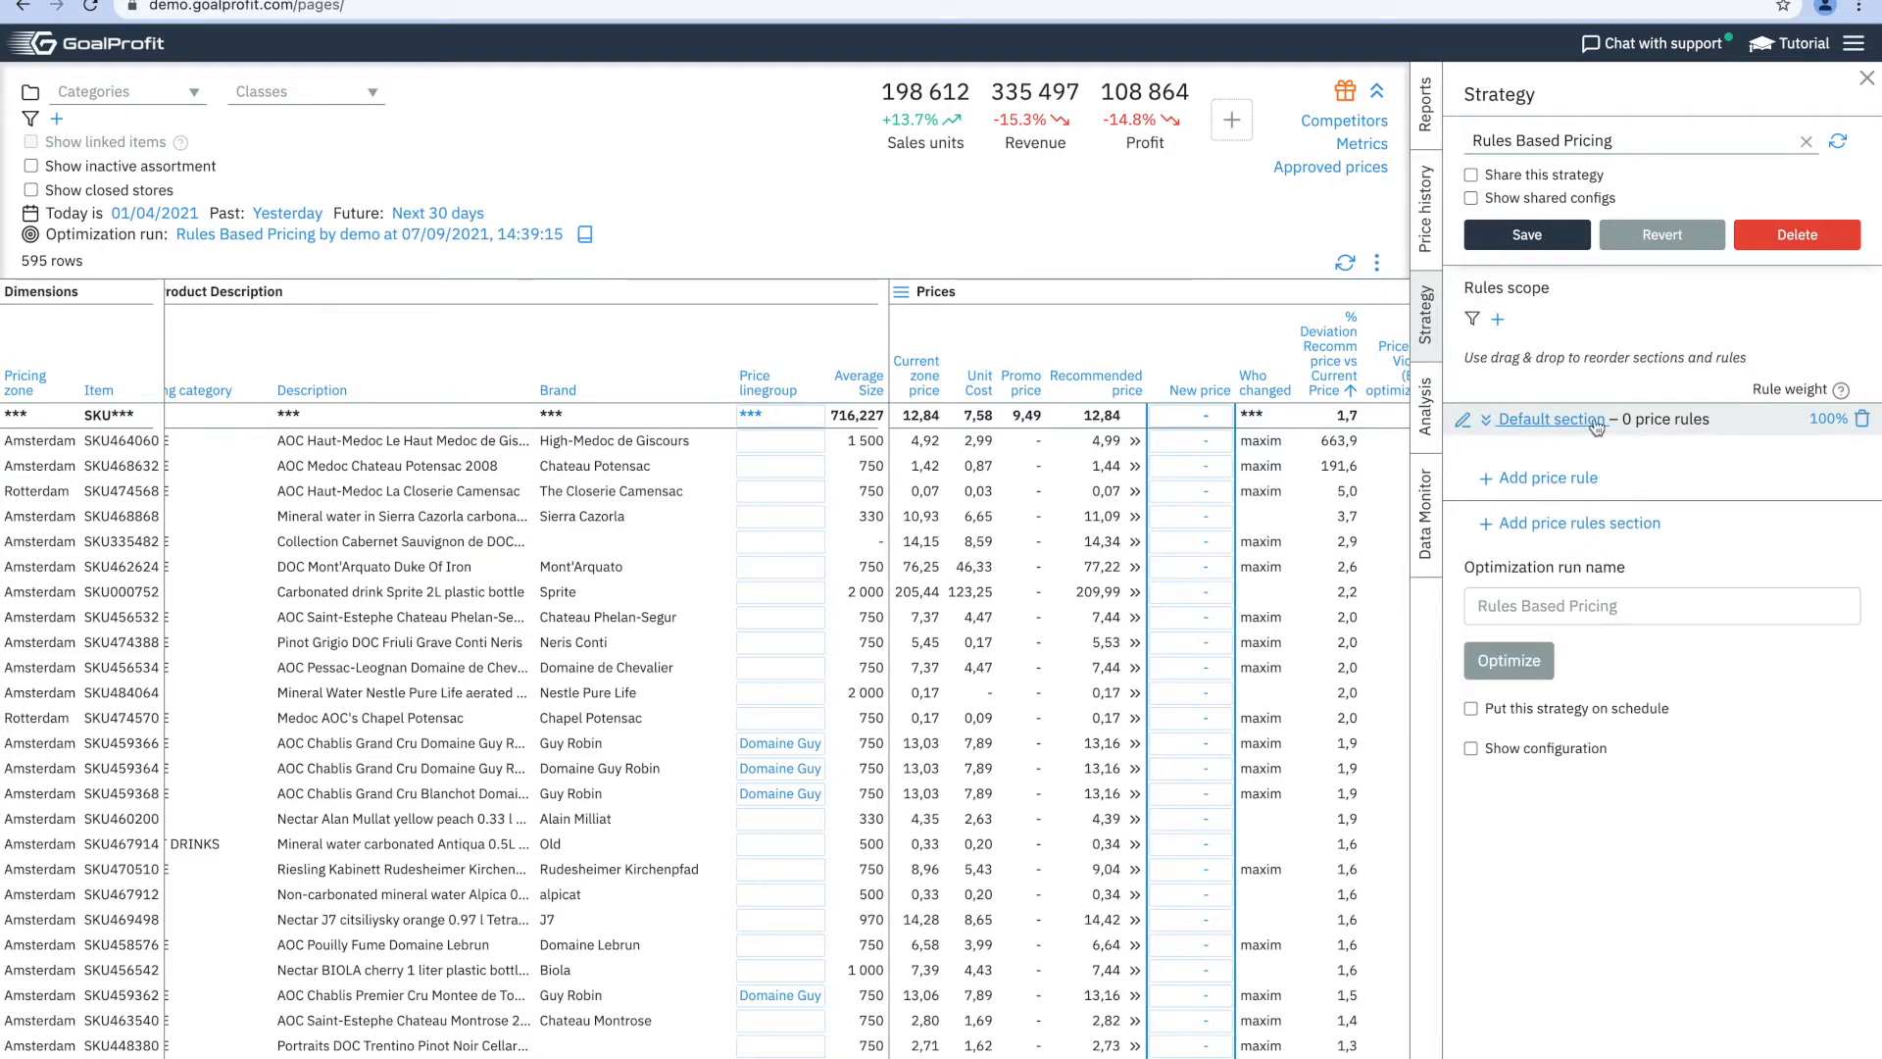
pyautogui.click(1860, 420)
pyautogui.click(1129, 119)
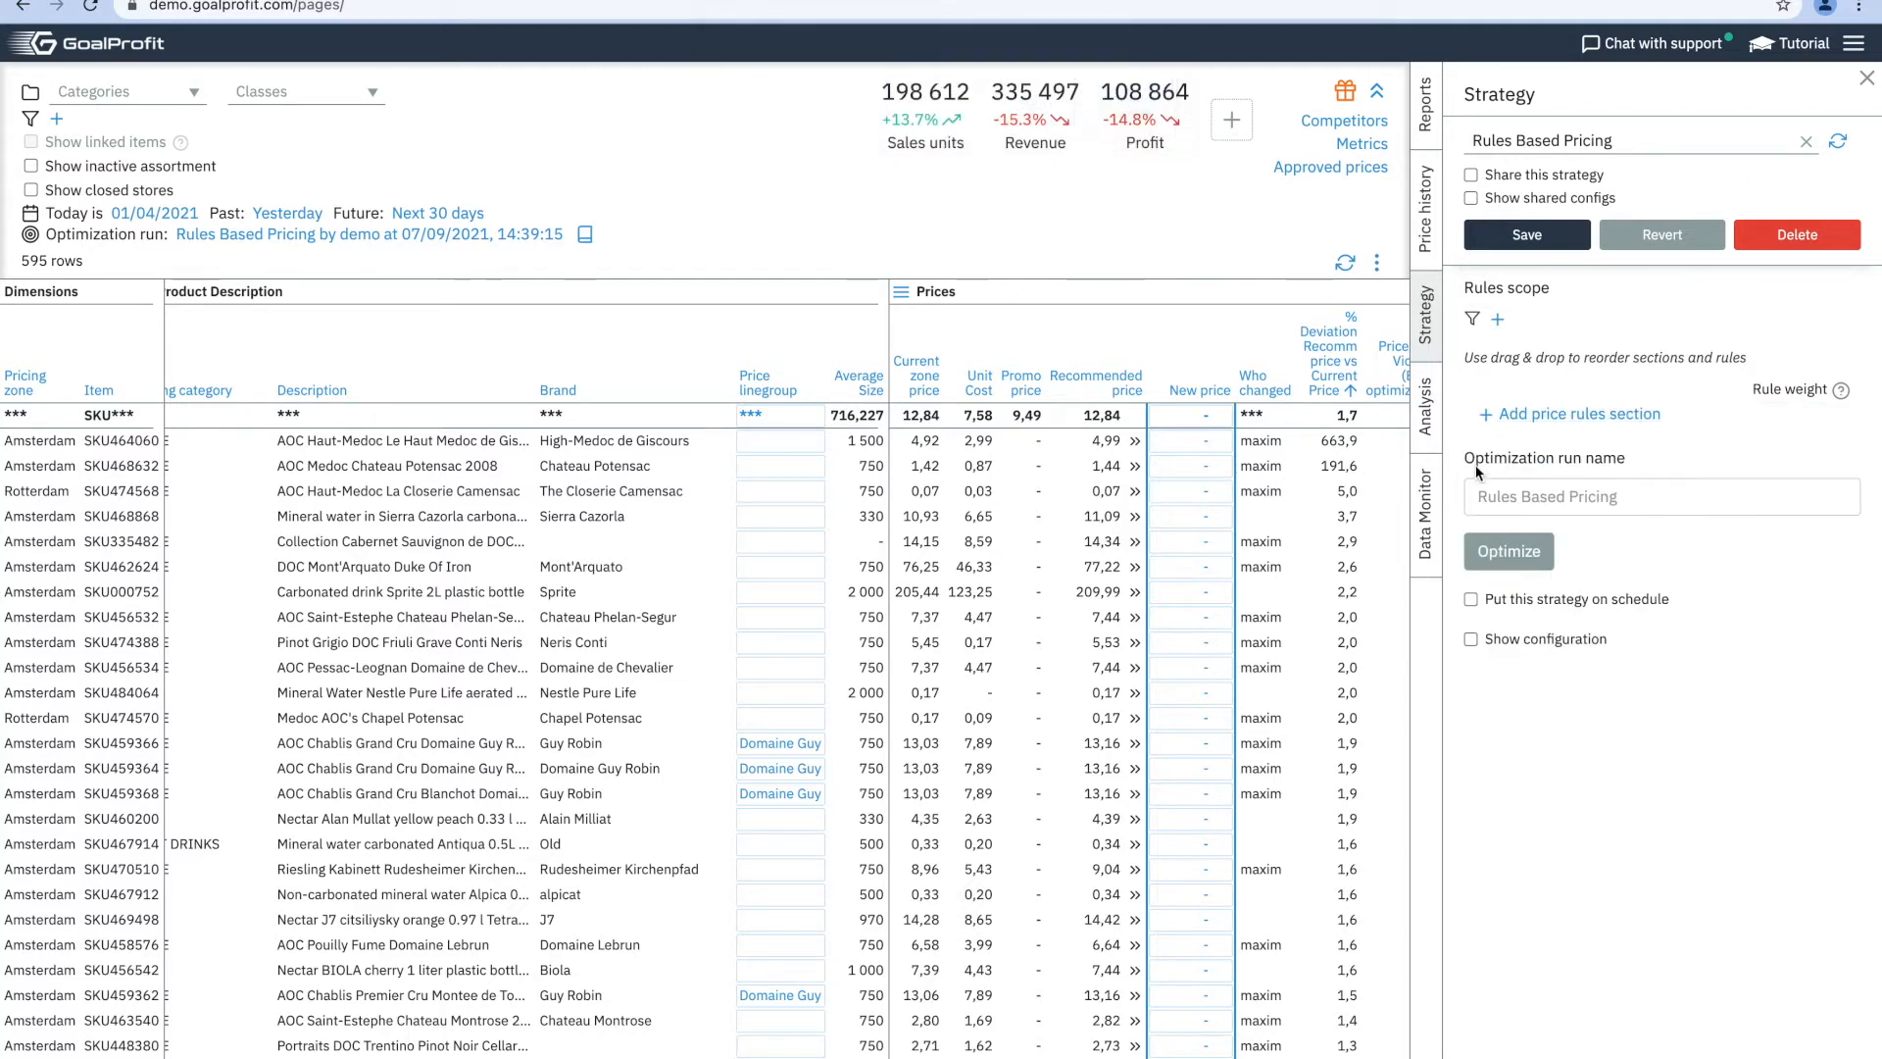
# Add a price rules section named "Core rules" to the strategy.
pyautogui.click(1590, 413)
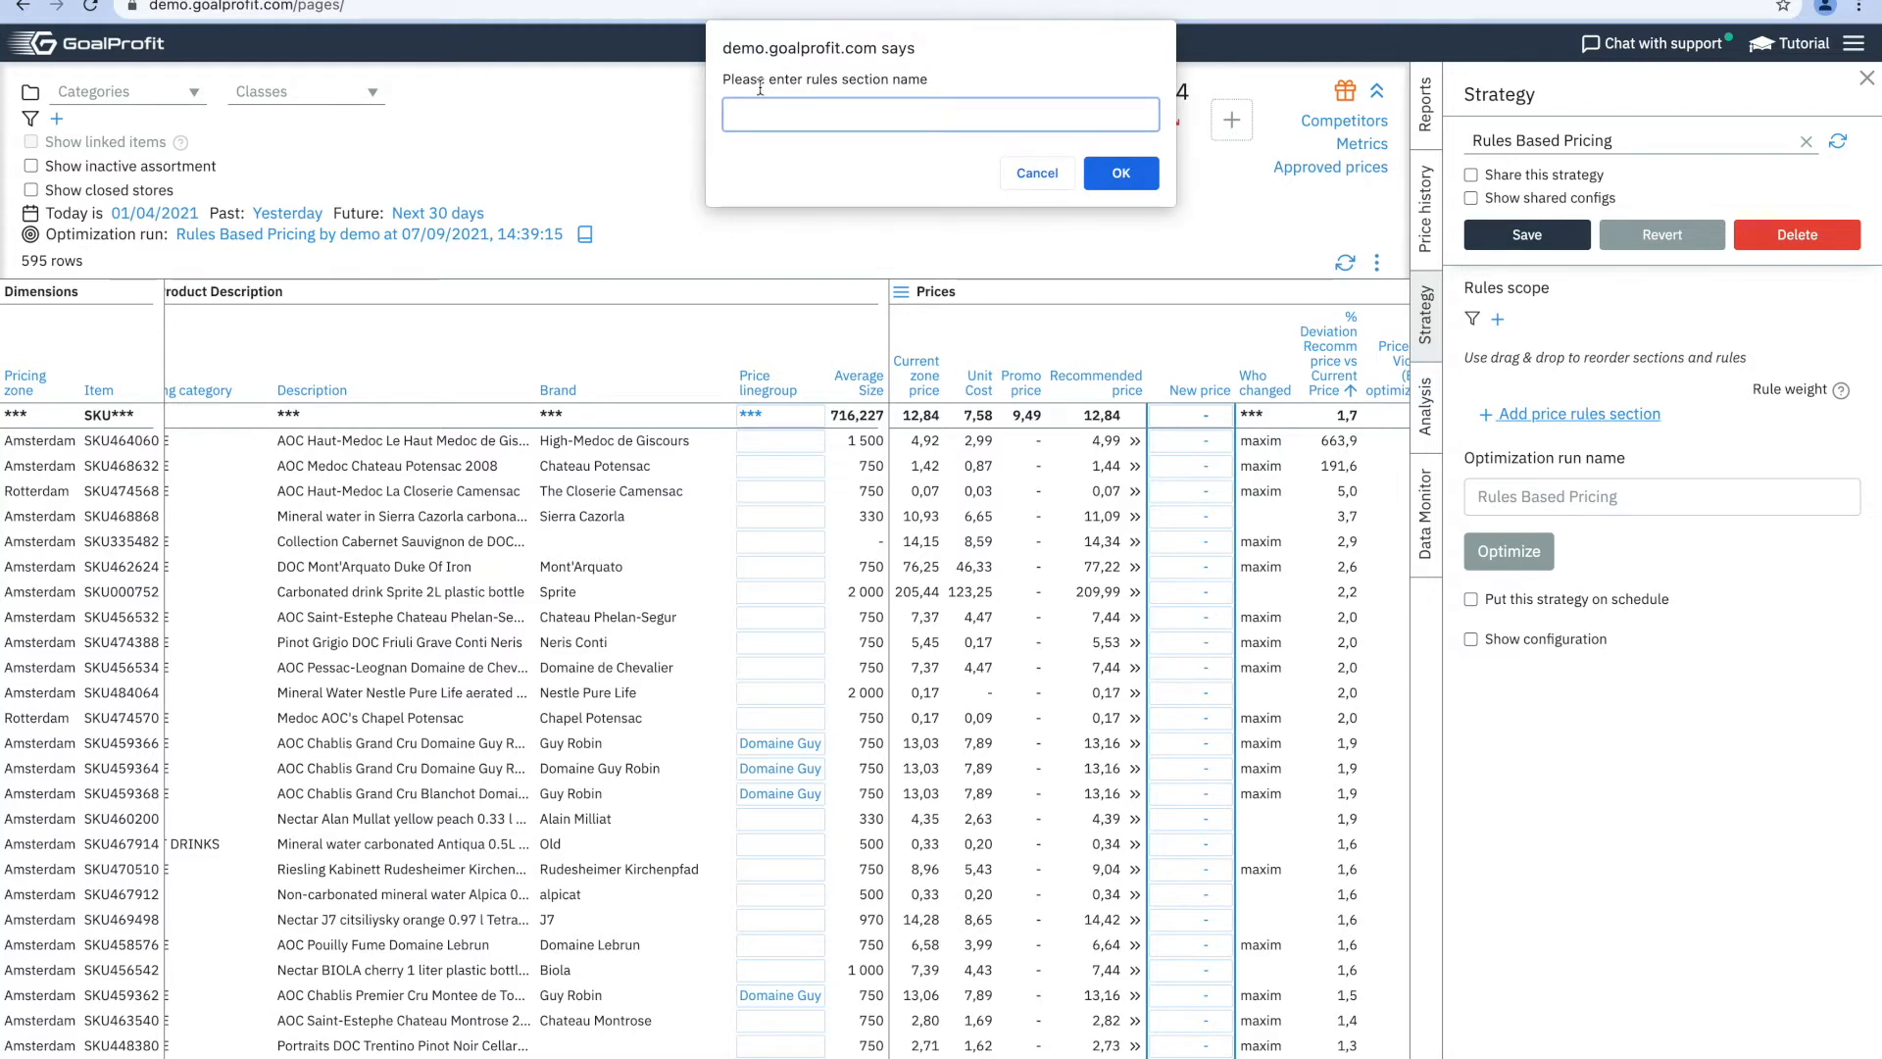
pyautogui.write('Core rules')
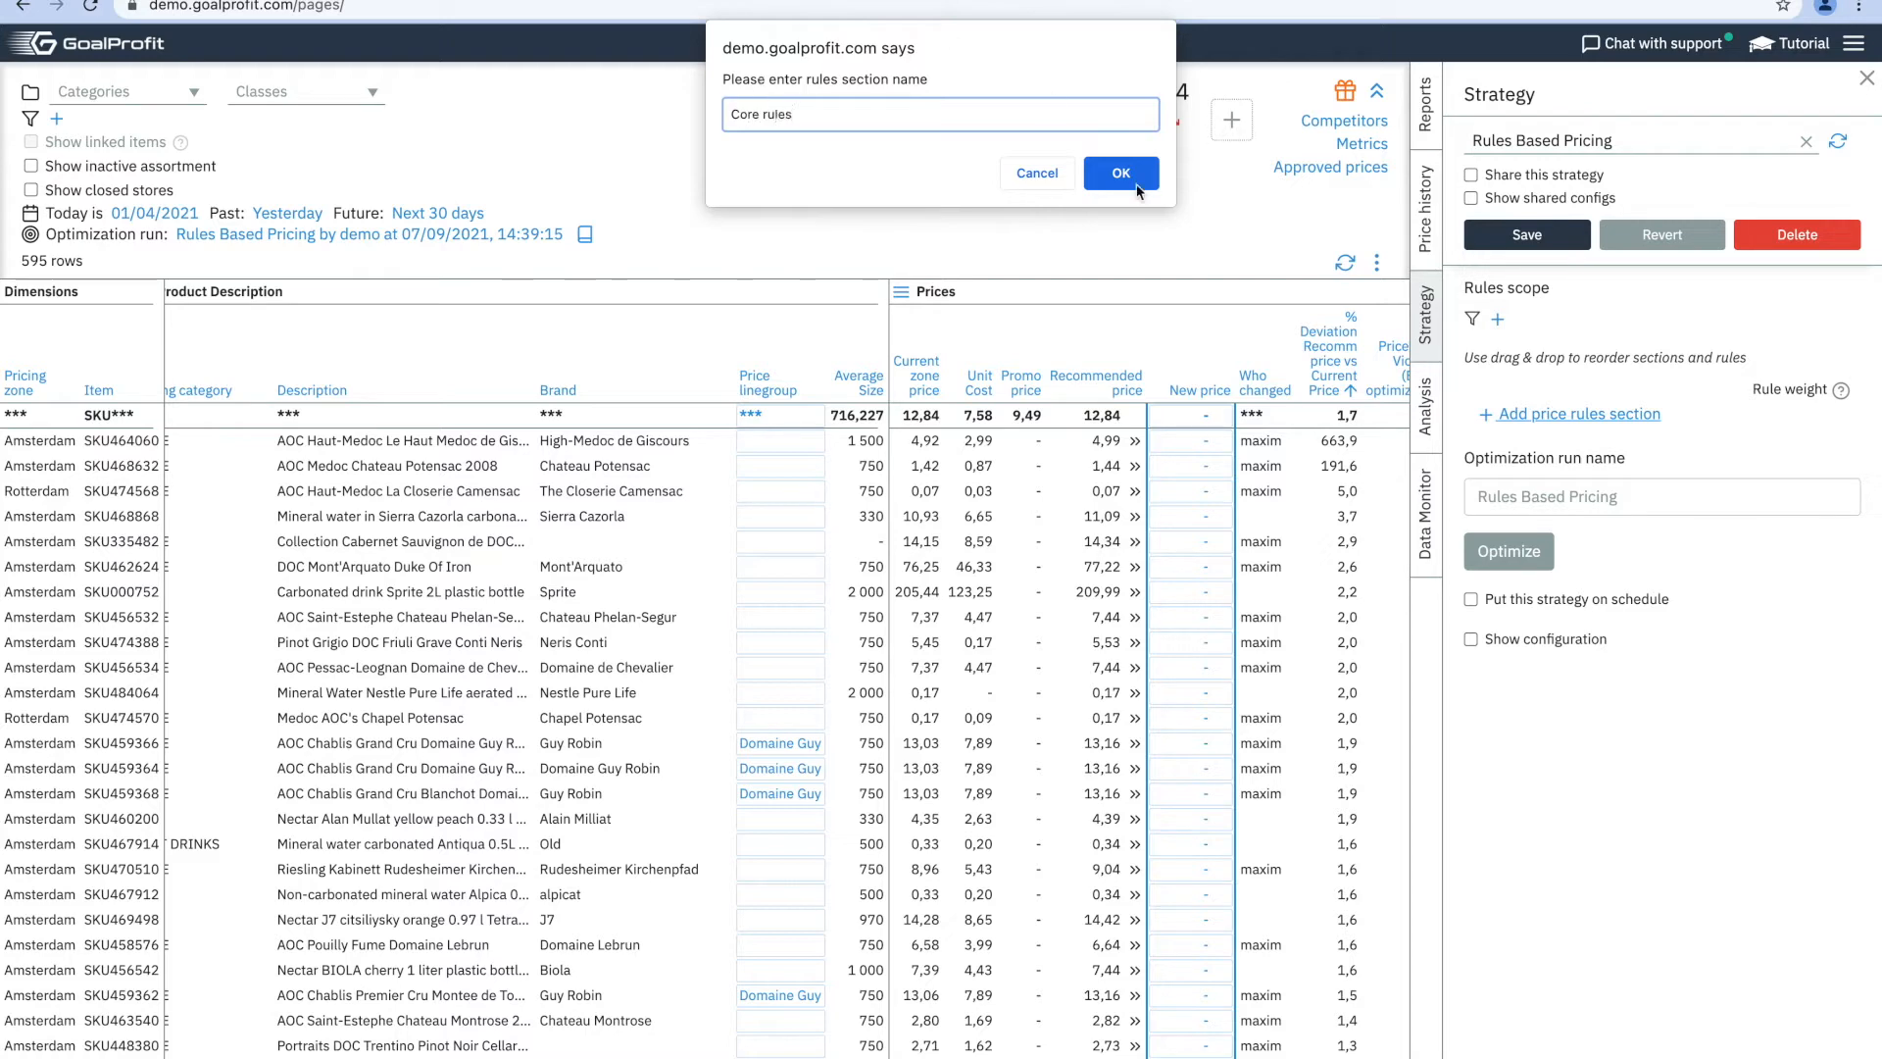
pyautogui.click(1137, 183)
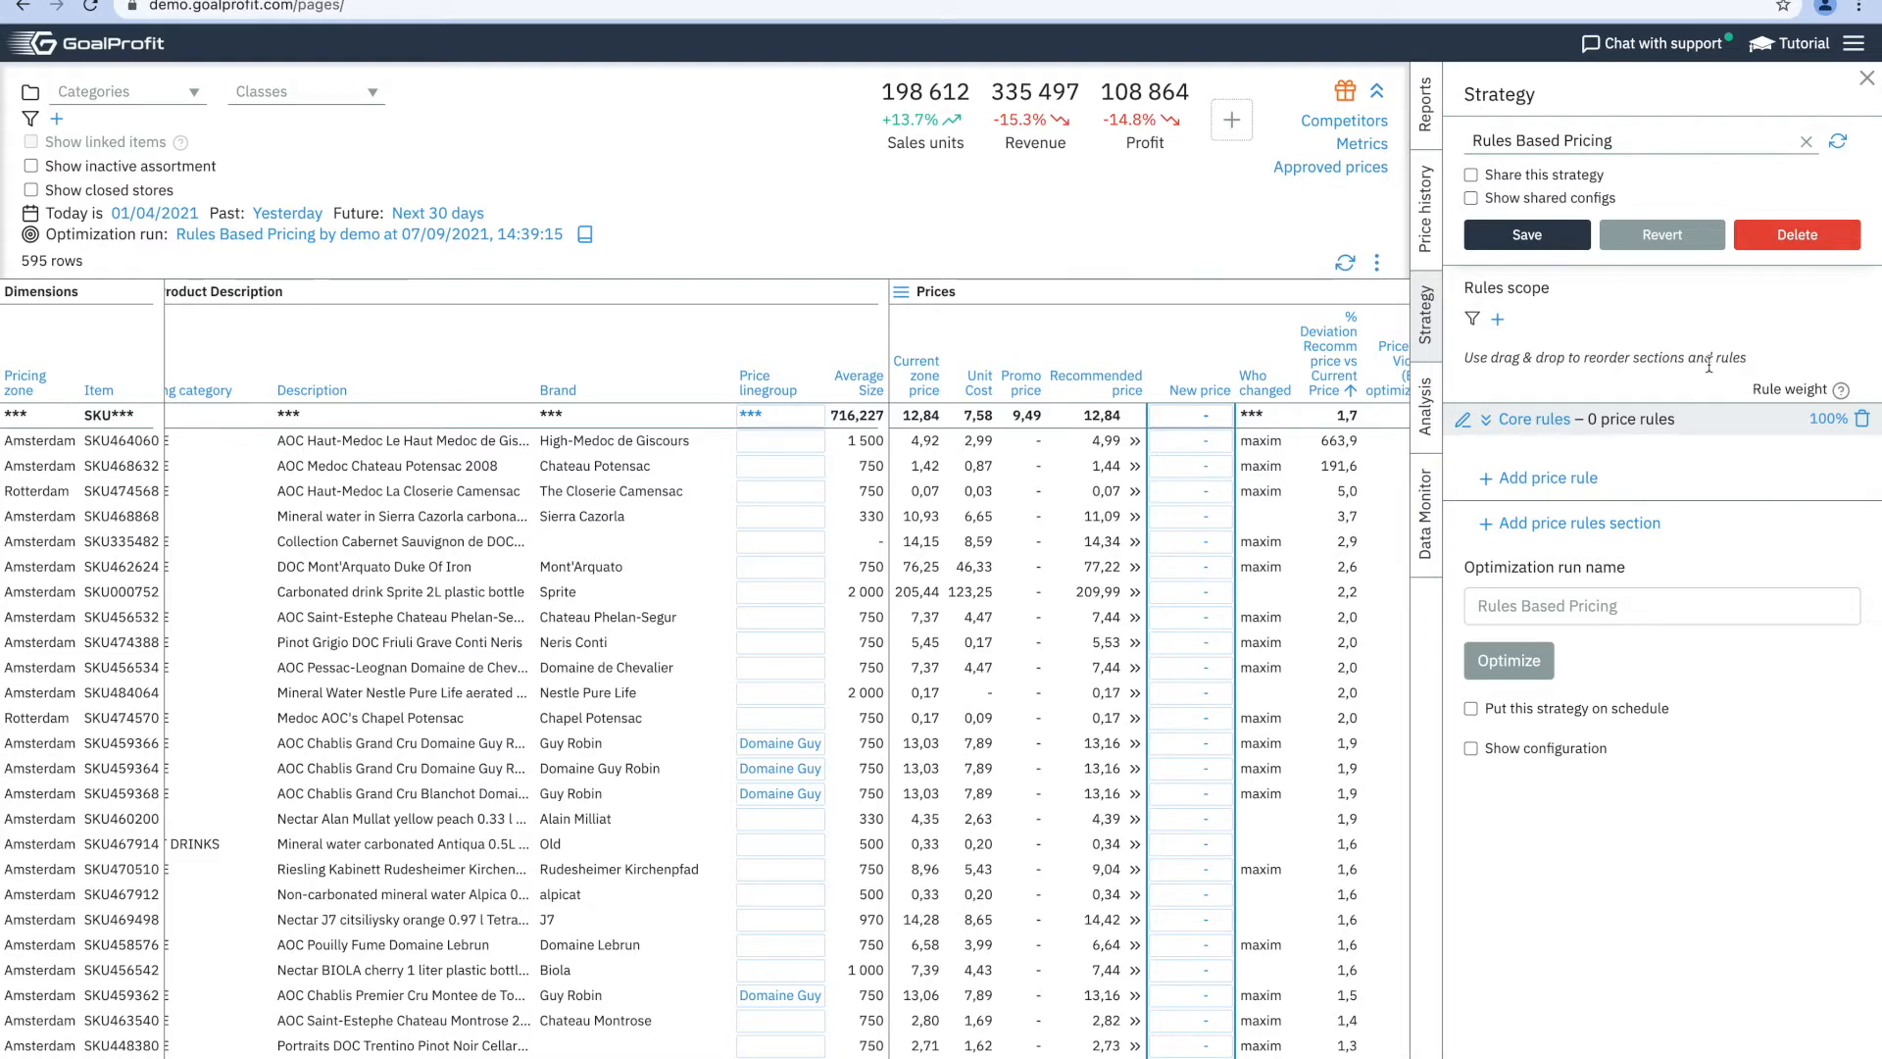
# Add a Markup rule to the Core rules section with a range from 5% to no upper limit.
pyautogui.click(1553, 480)
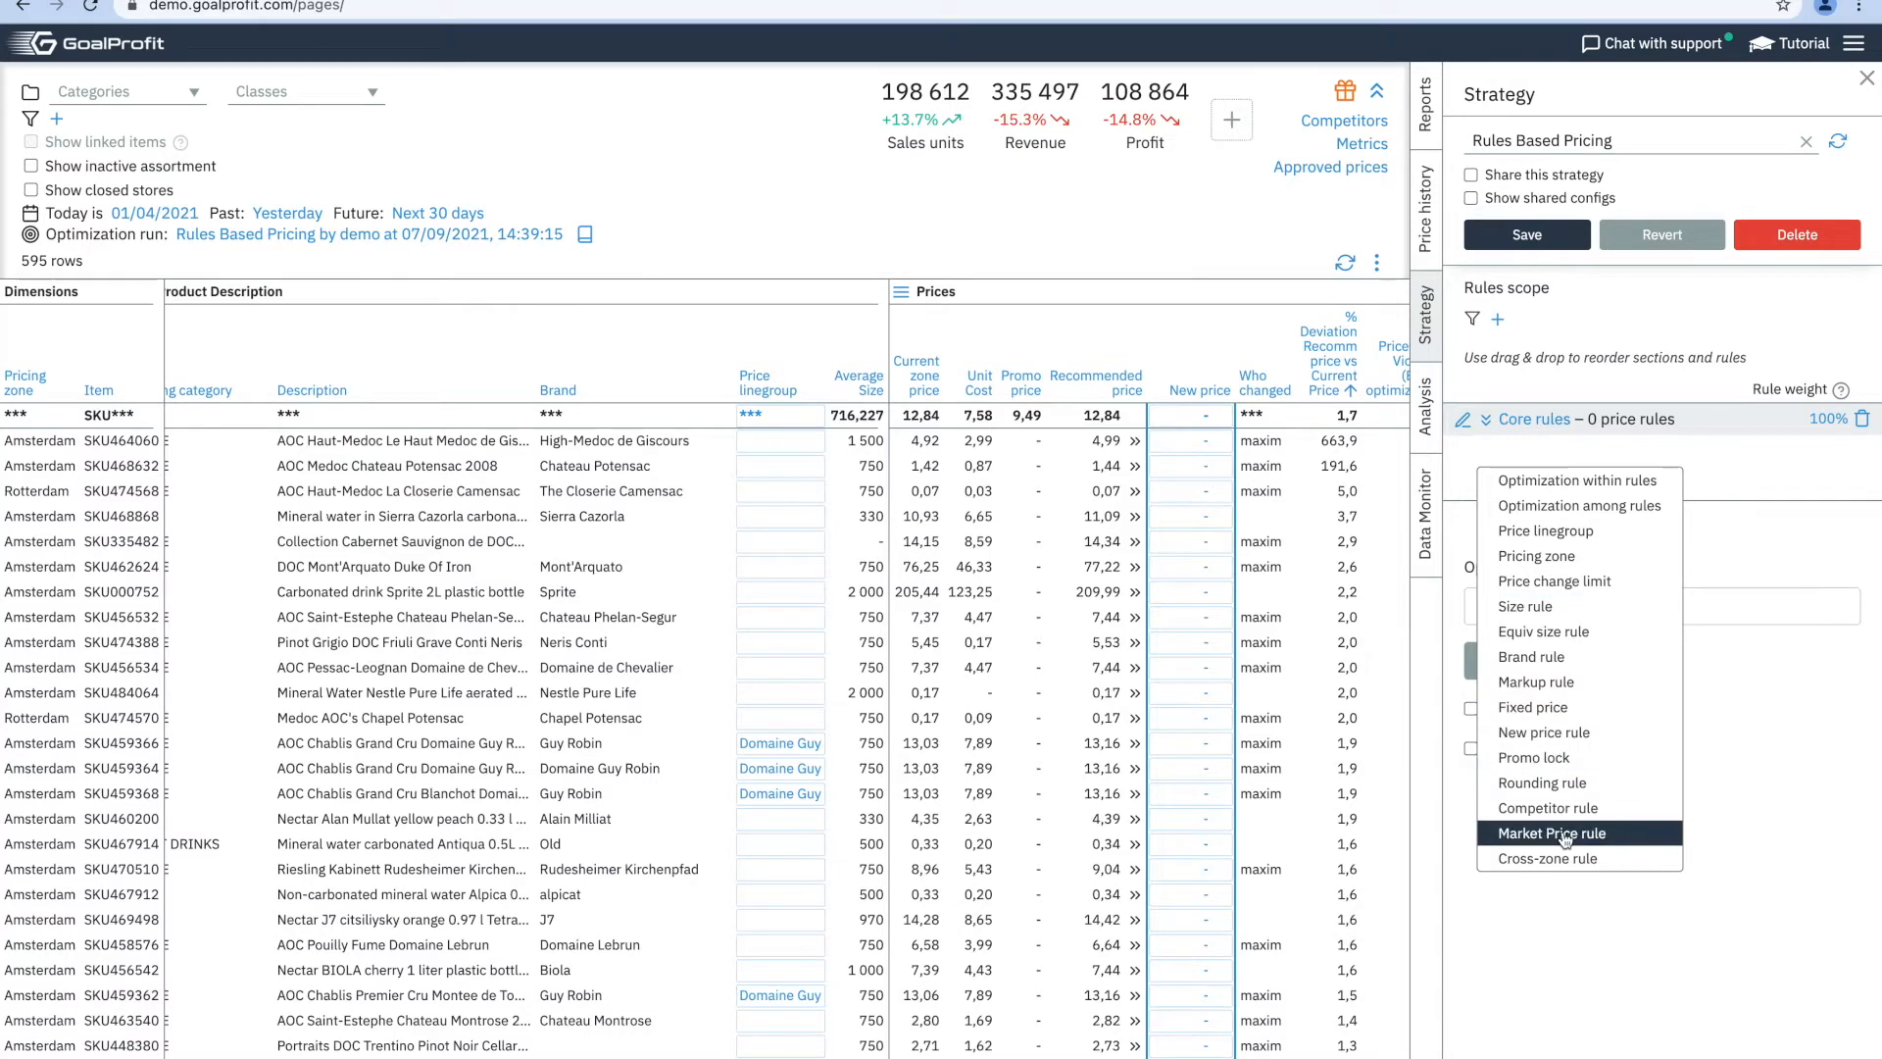
pyautogui.click(1590, 684)
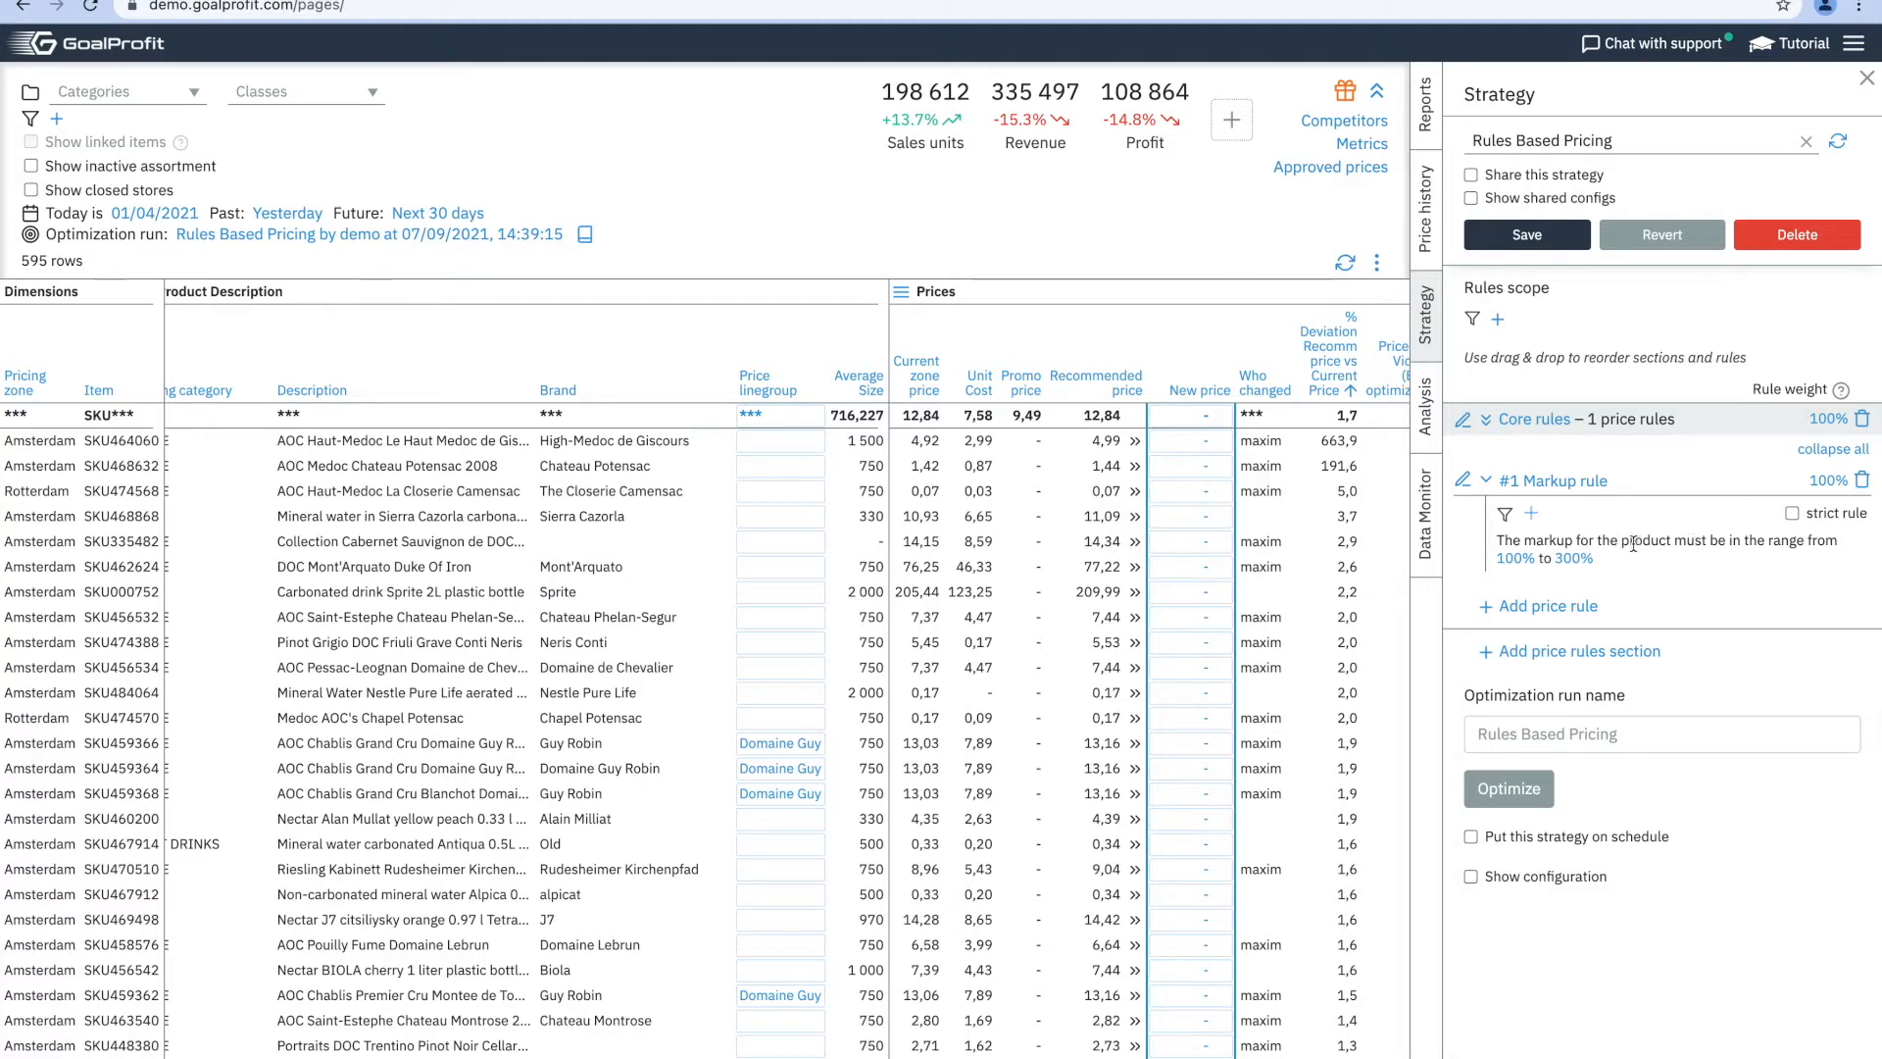
pyautogui.click(1517, 559)
pyautogui.write('5')
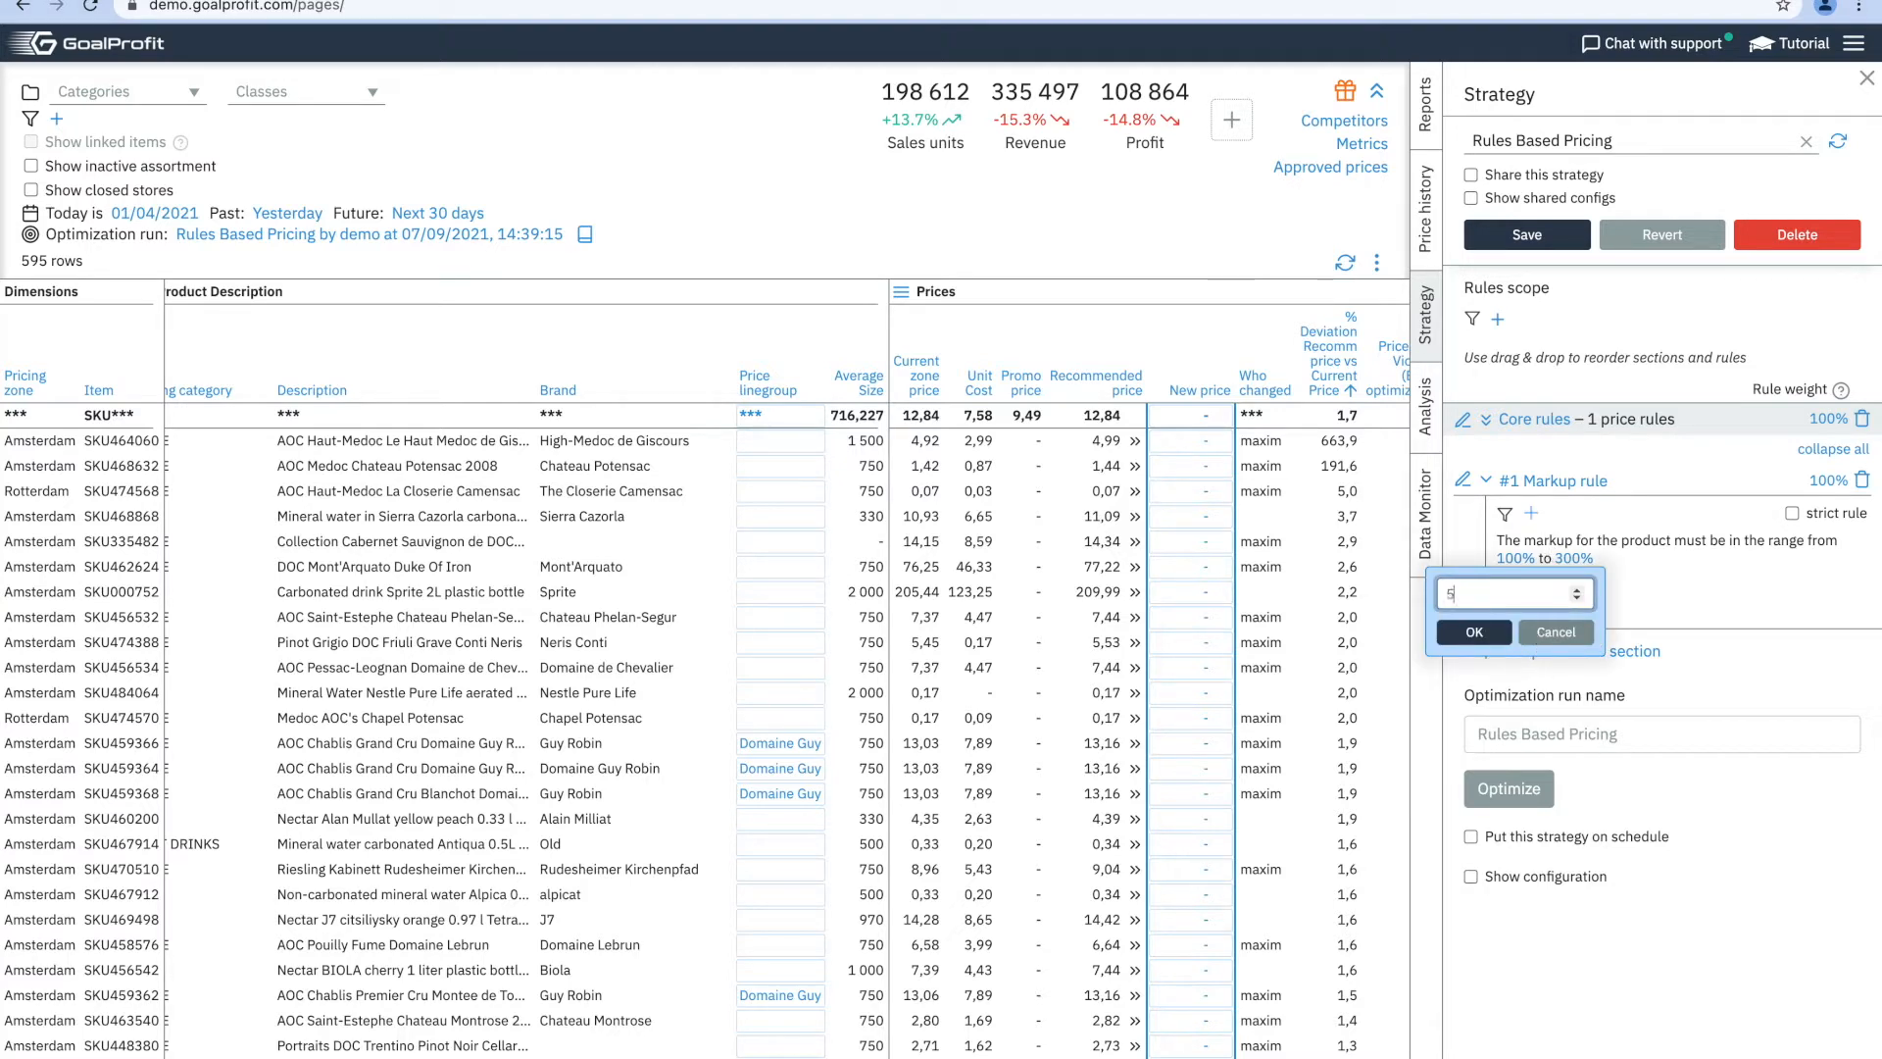
pyautogui.press('Return')
pyautogui.click(1537, 559)
pyautogui.write('-')
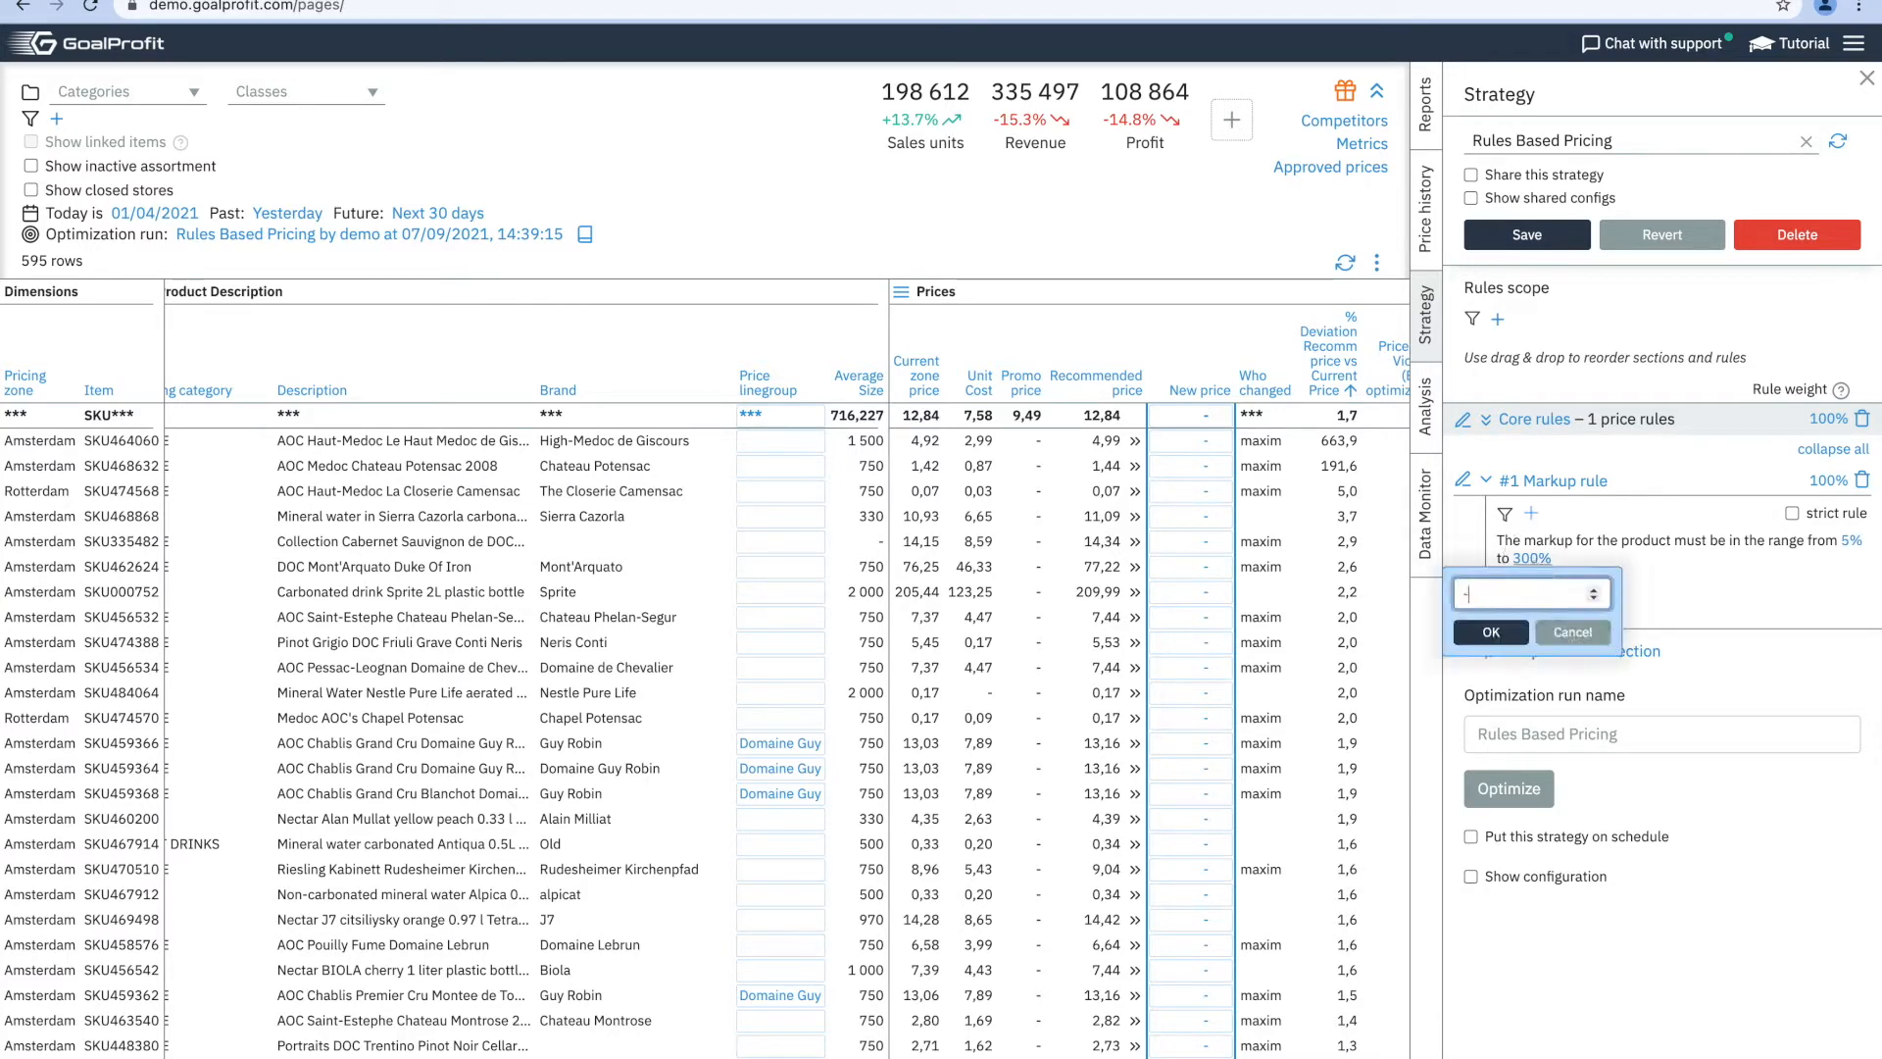
pyautogui.press('Return')
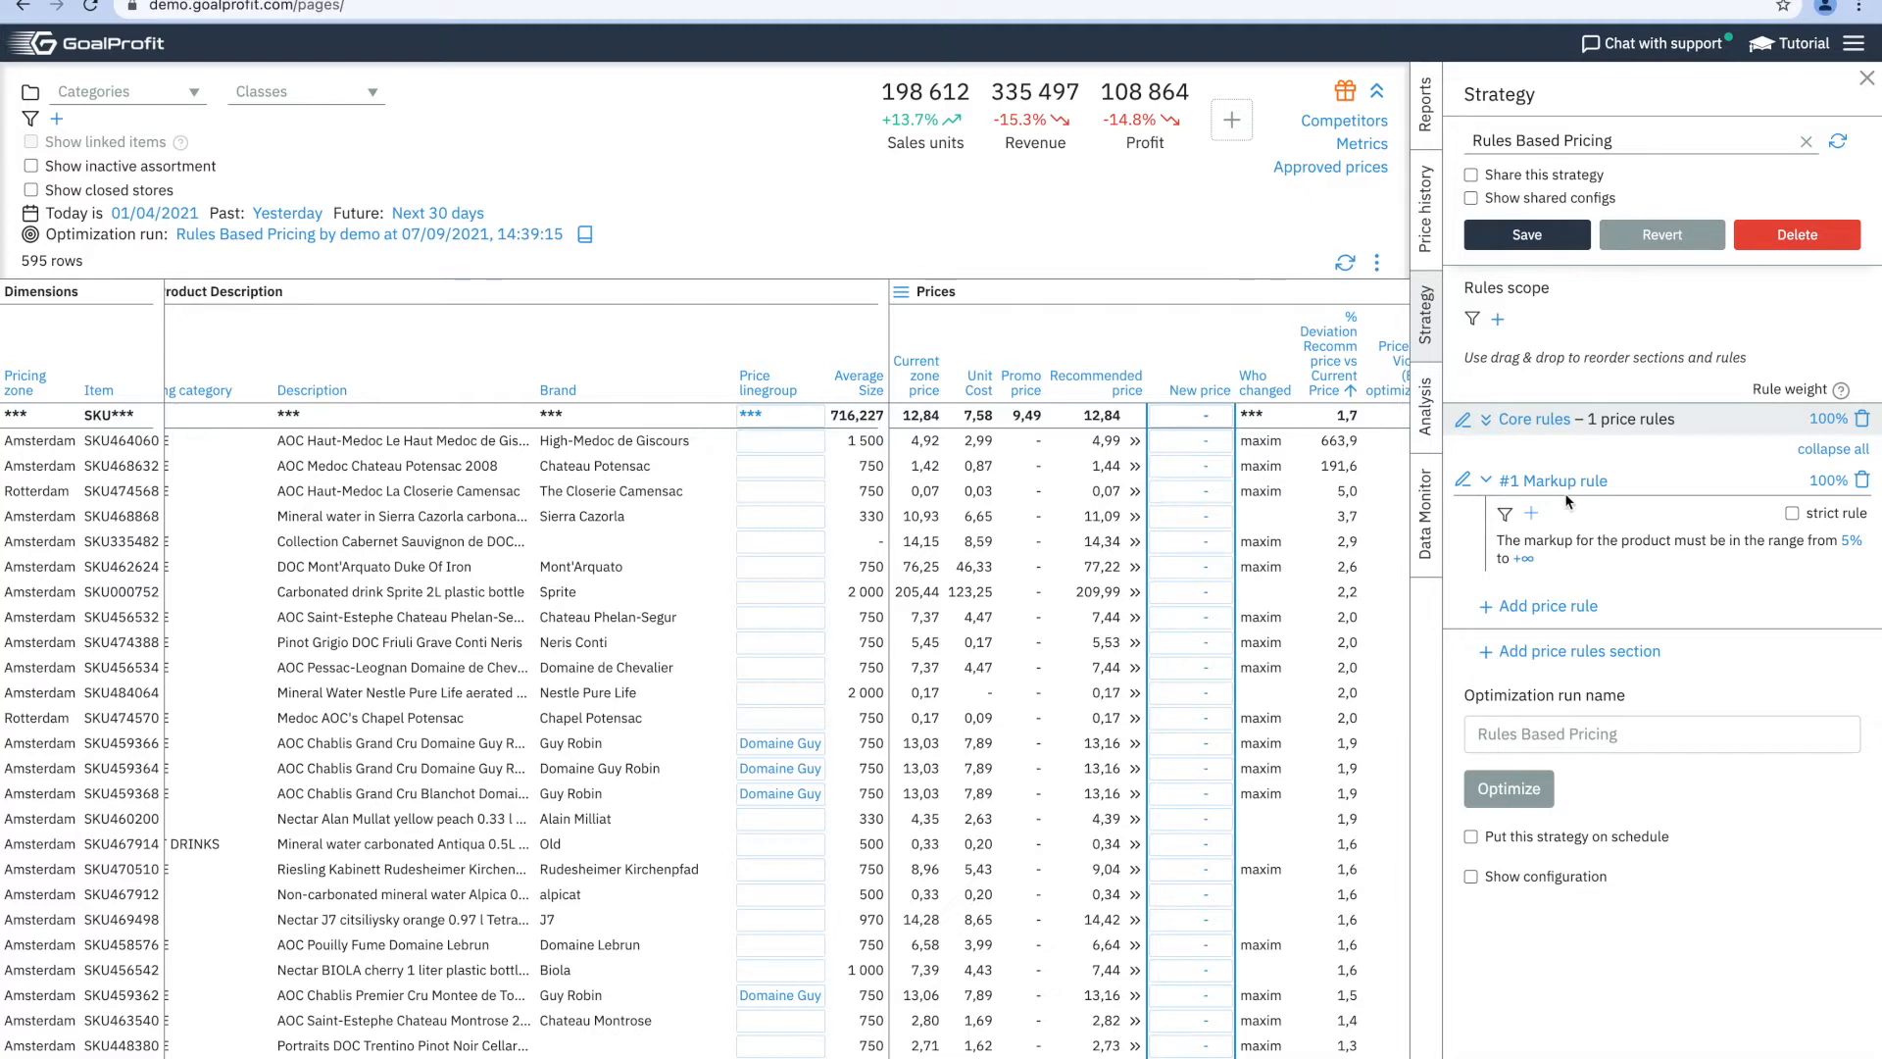
# Add a Price change limit rule and a Pricing zone rule to the Core rules section.
pyautogui.click(1548, 607)
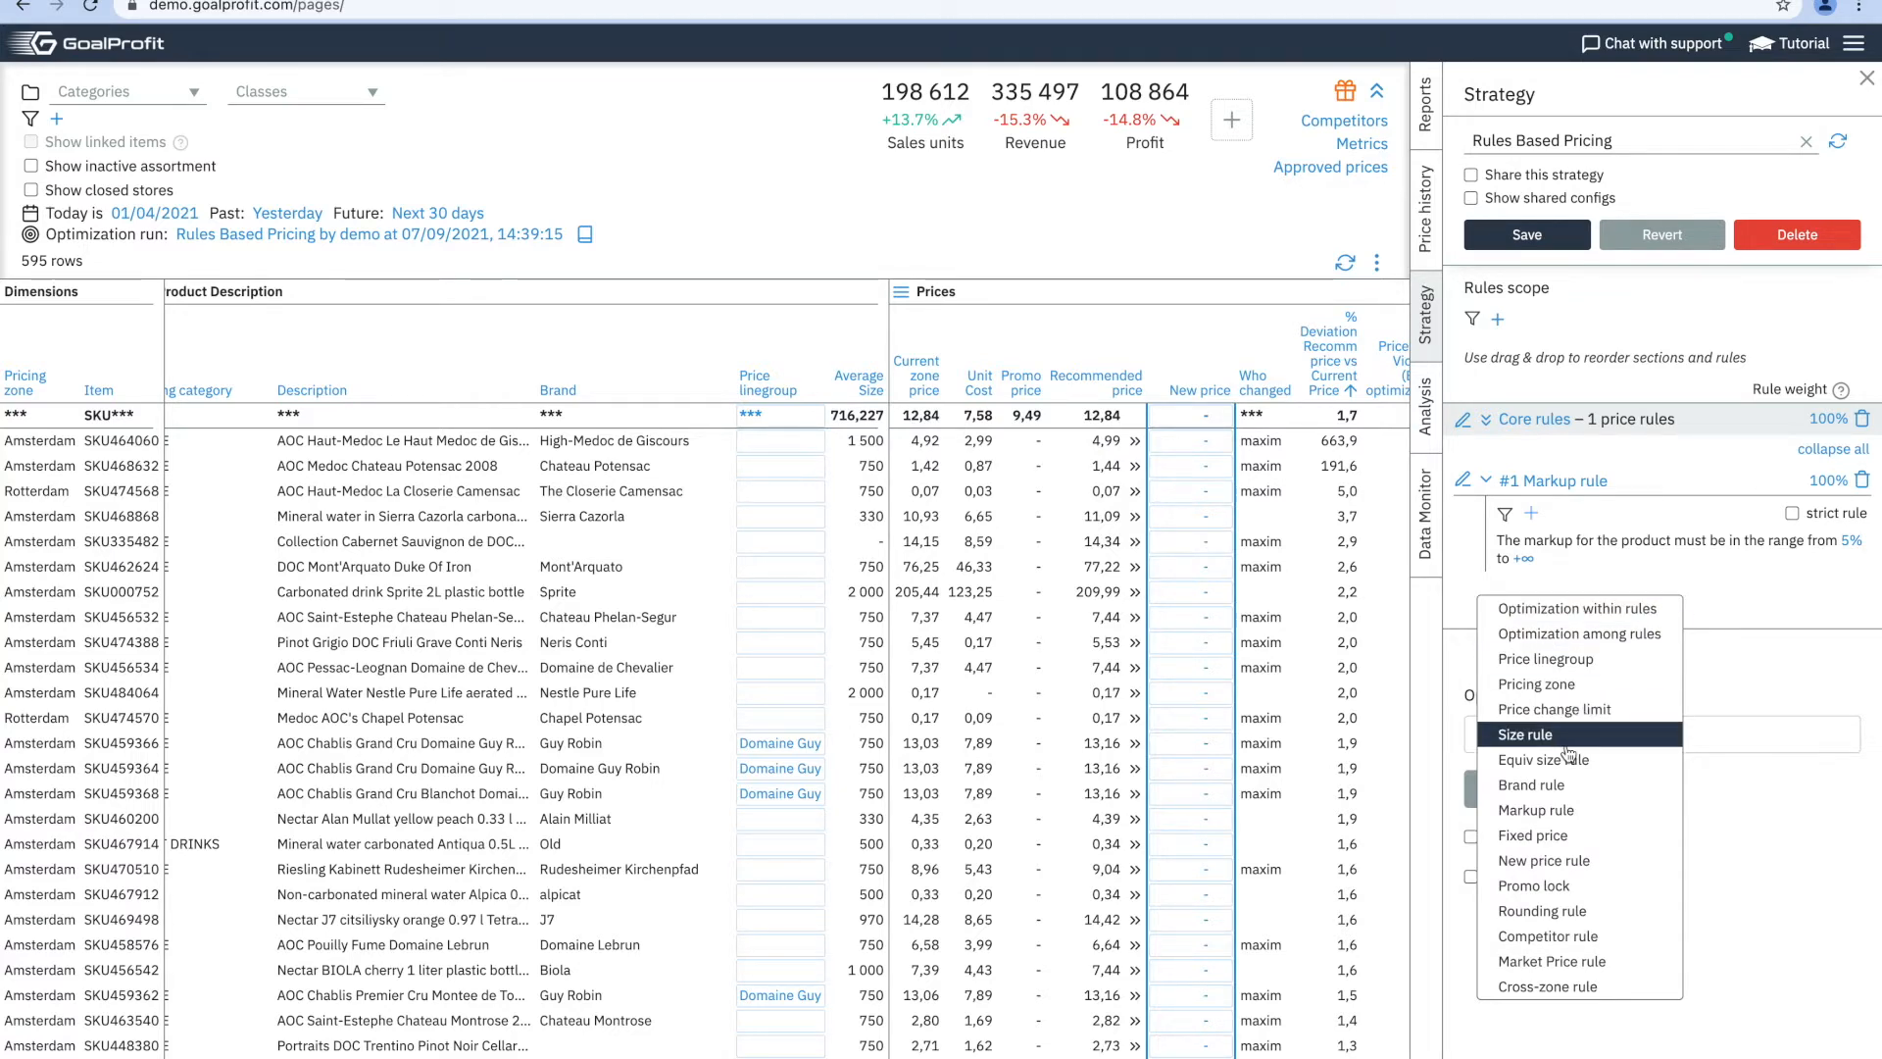
pyautogui.click(1588, 710)
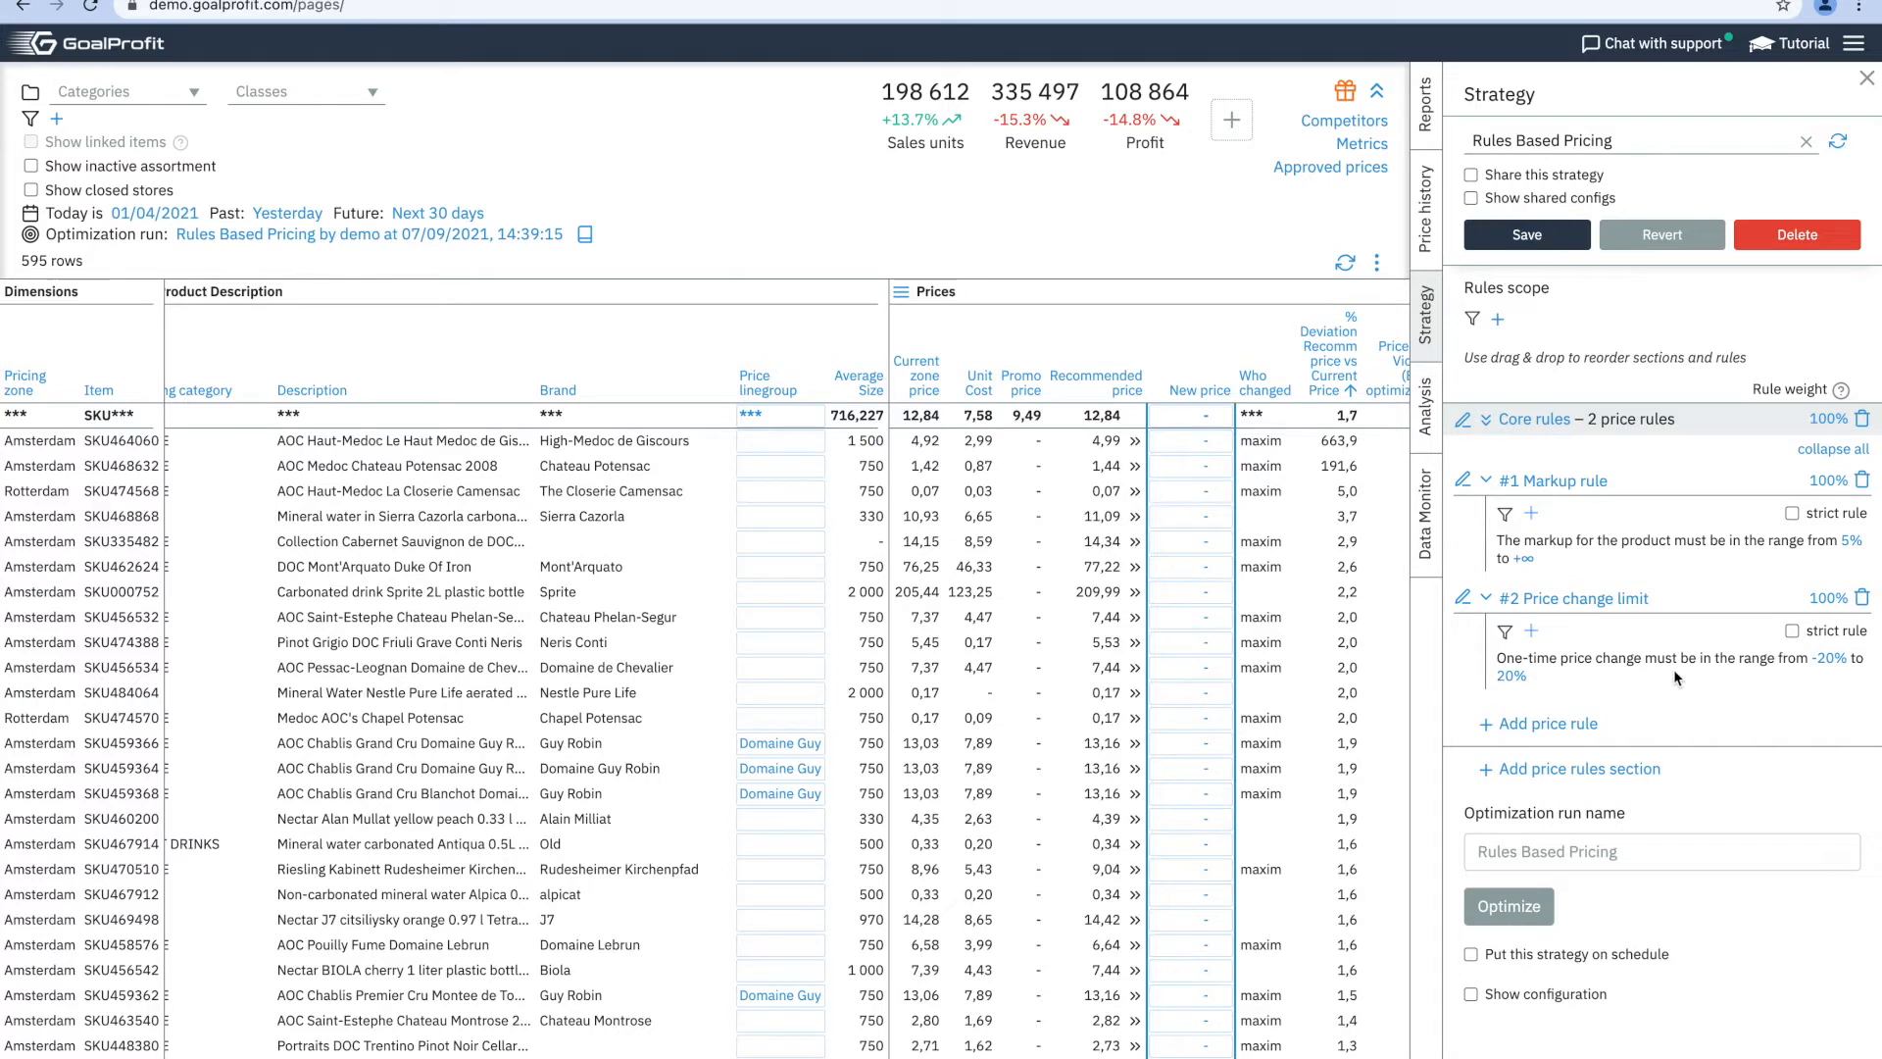
pyautogui.click(1549, 726)
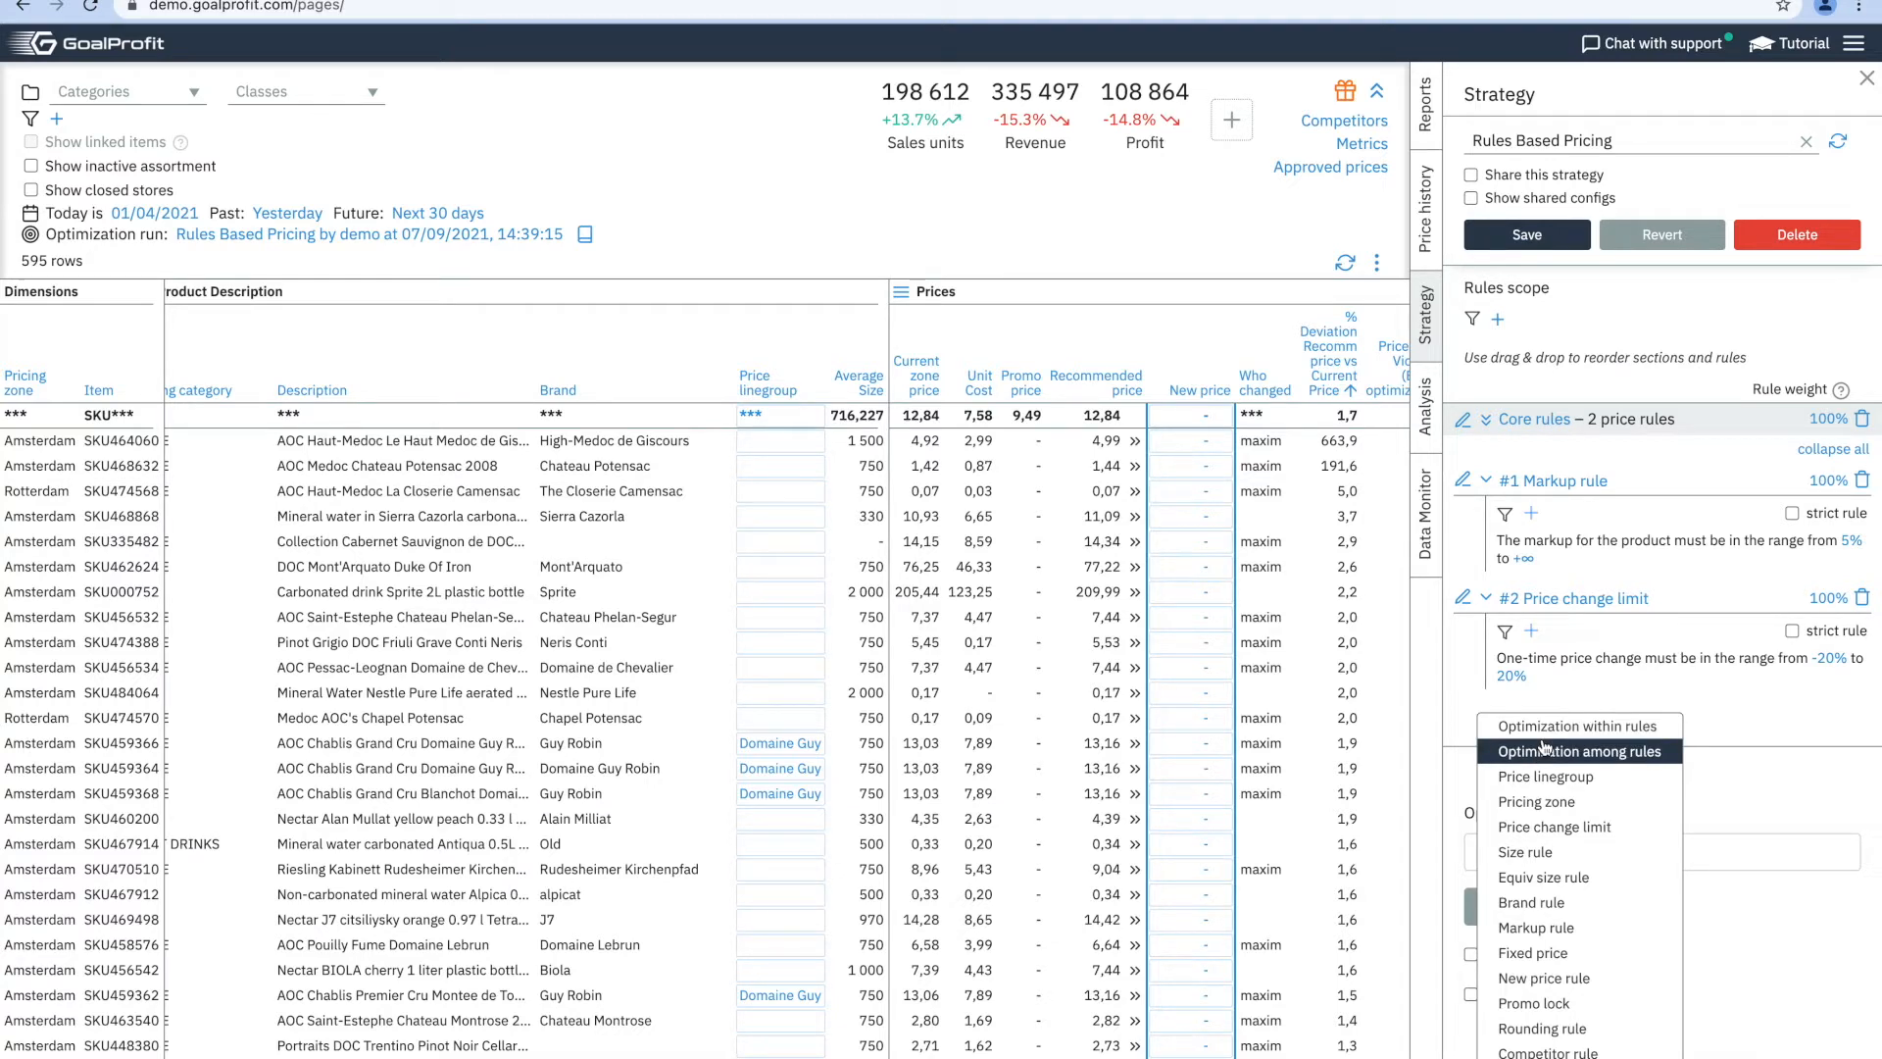
pyautogui.click(1549, 802)
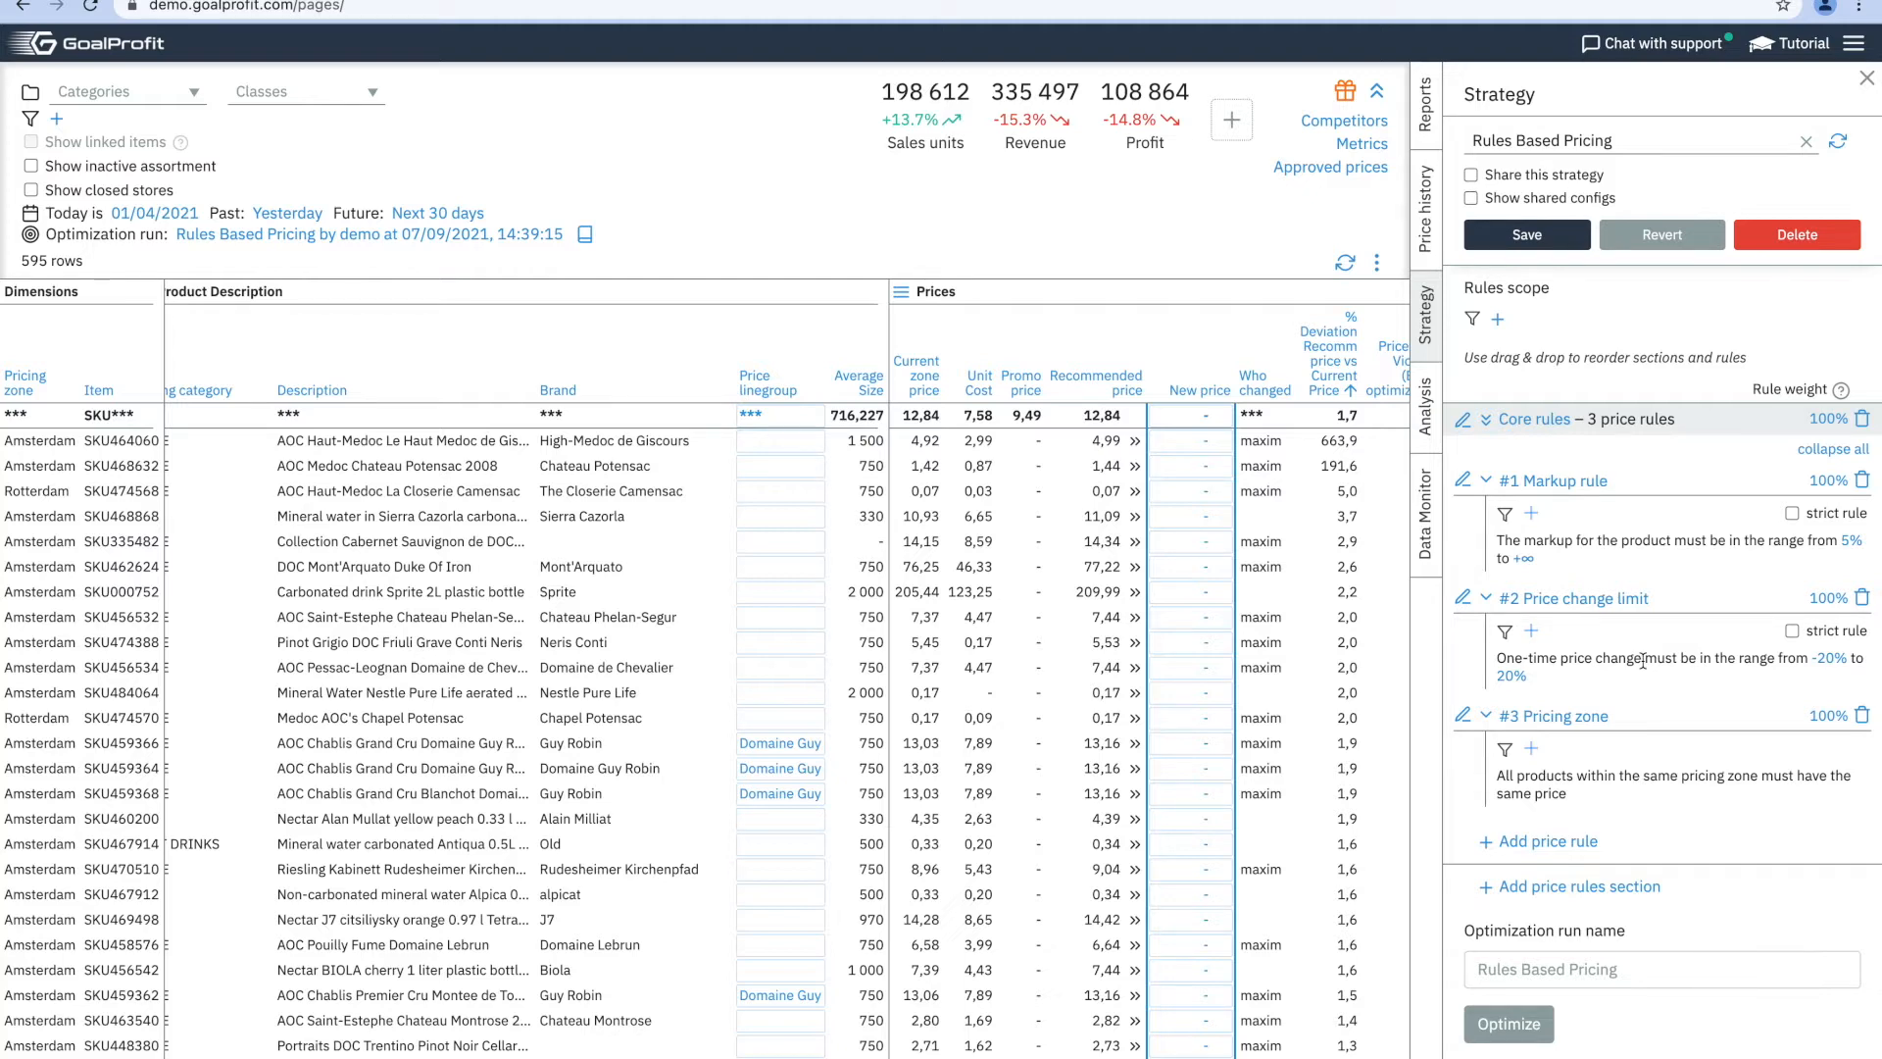
# Add a Fixed price rule to the Core rules section and view the choices for its reference price.
pyautogui.click(1569, 842)
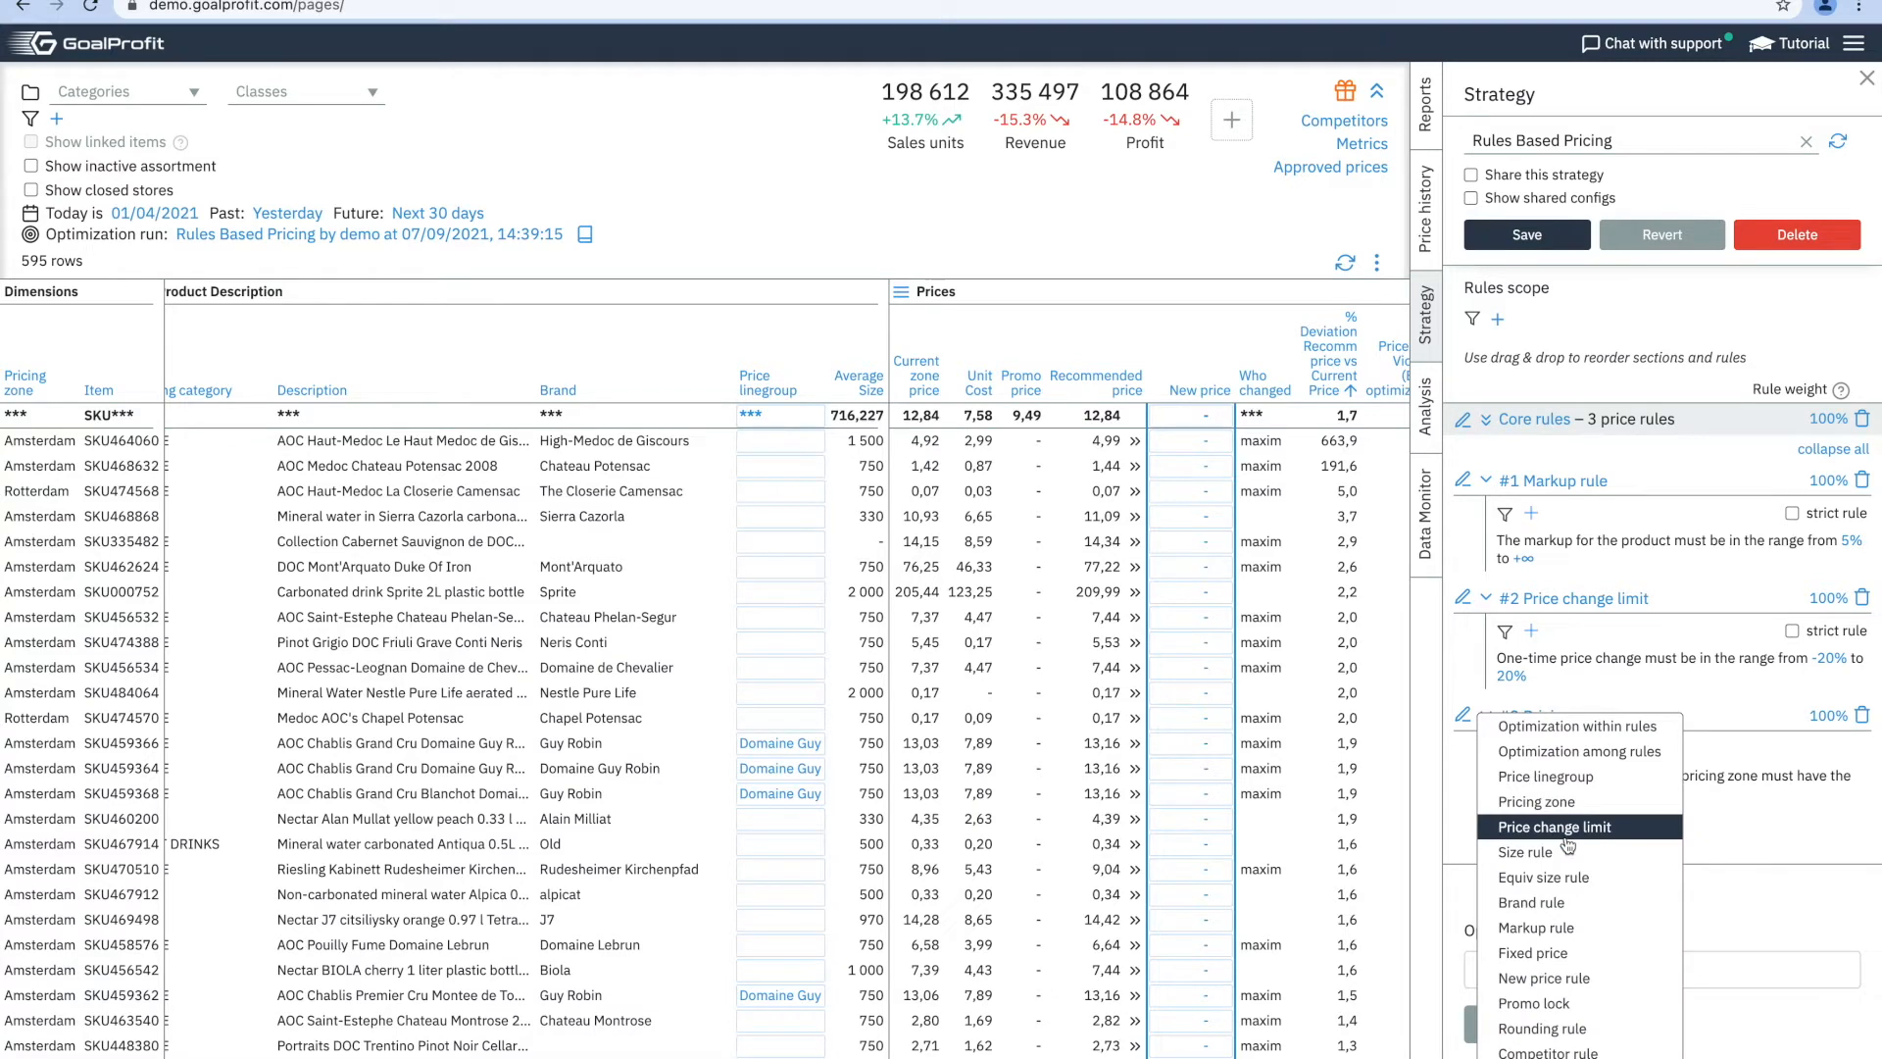
pyautogui.click(1533, 953)
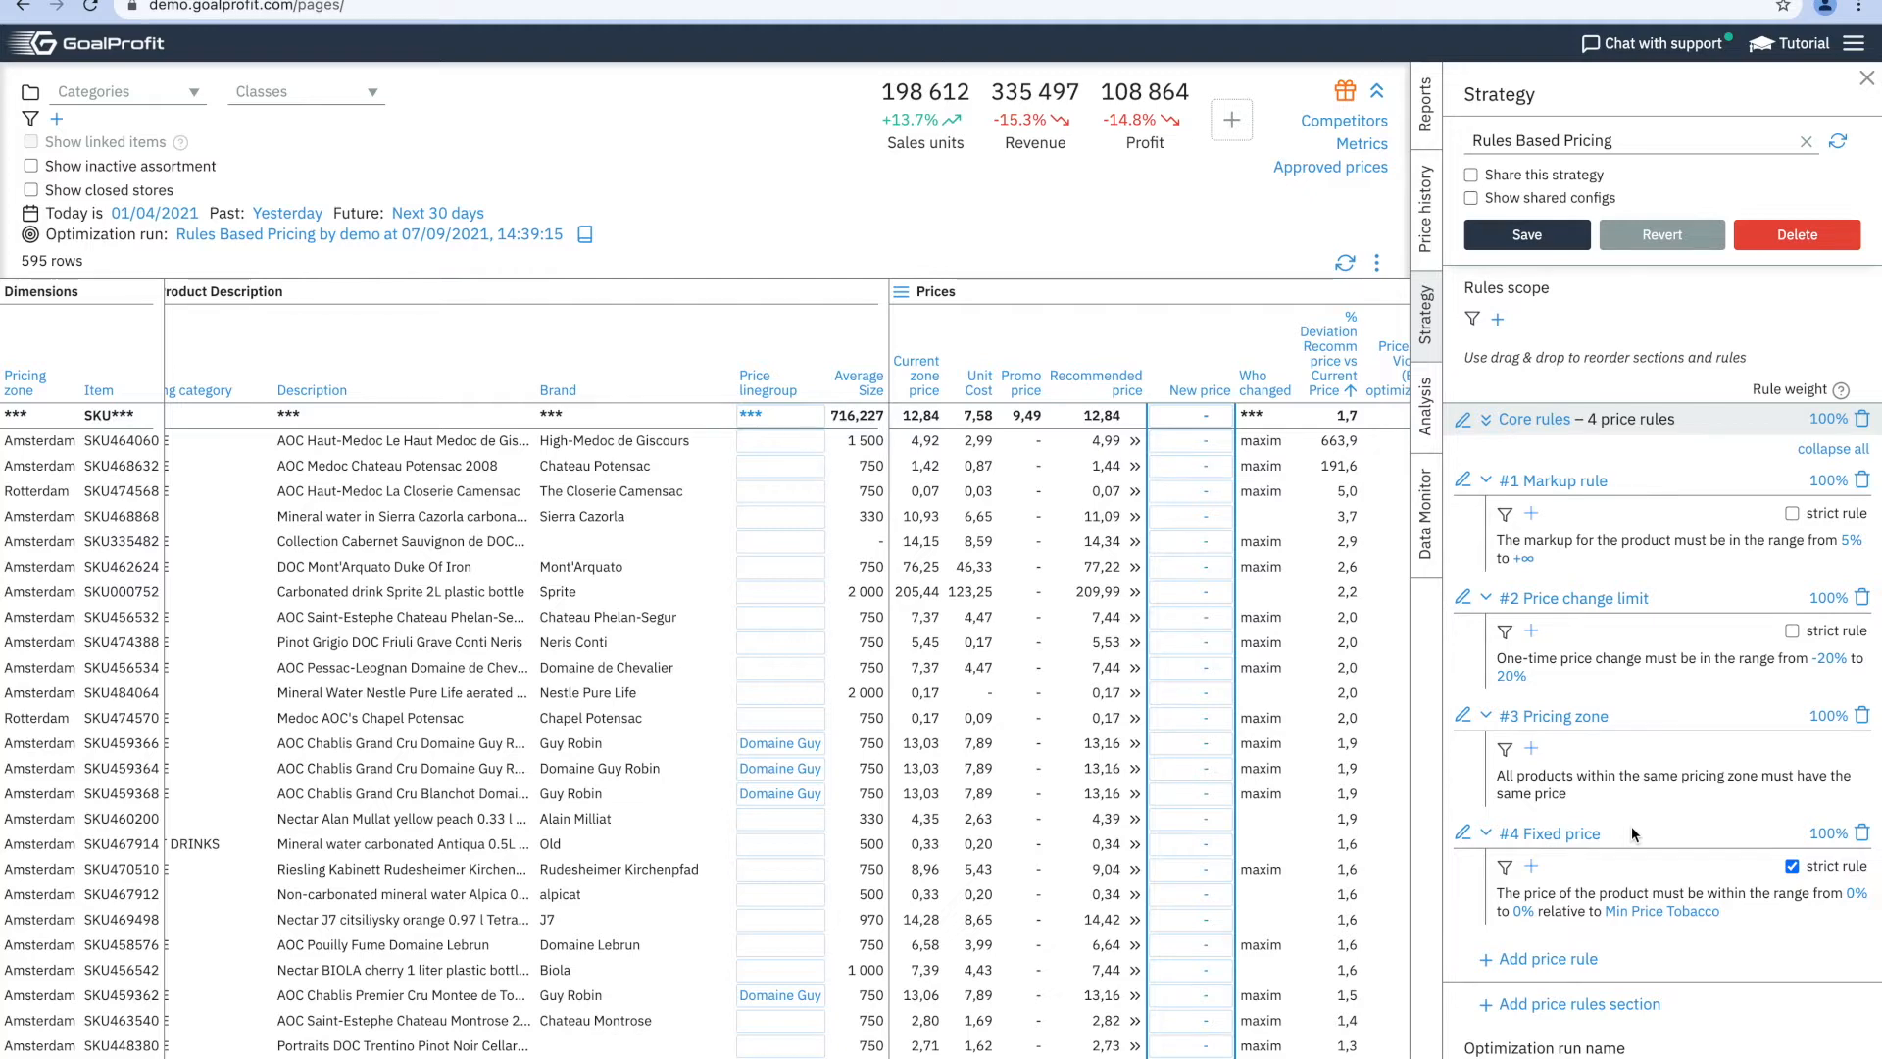
pyautogui.click(1674, 911)
pyautogui.click(1664, 937)
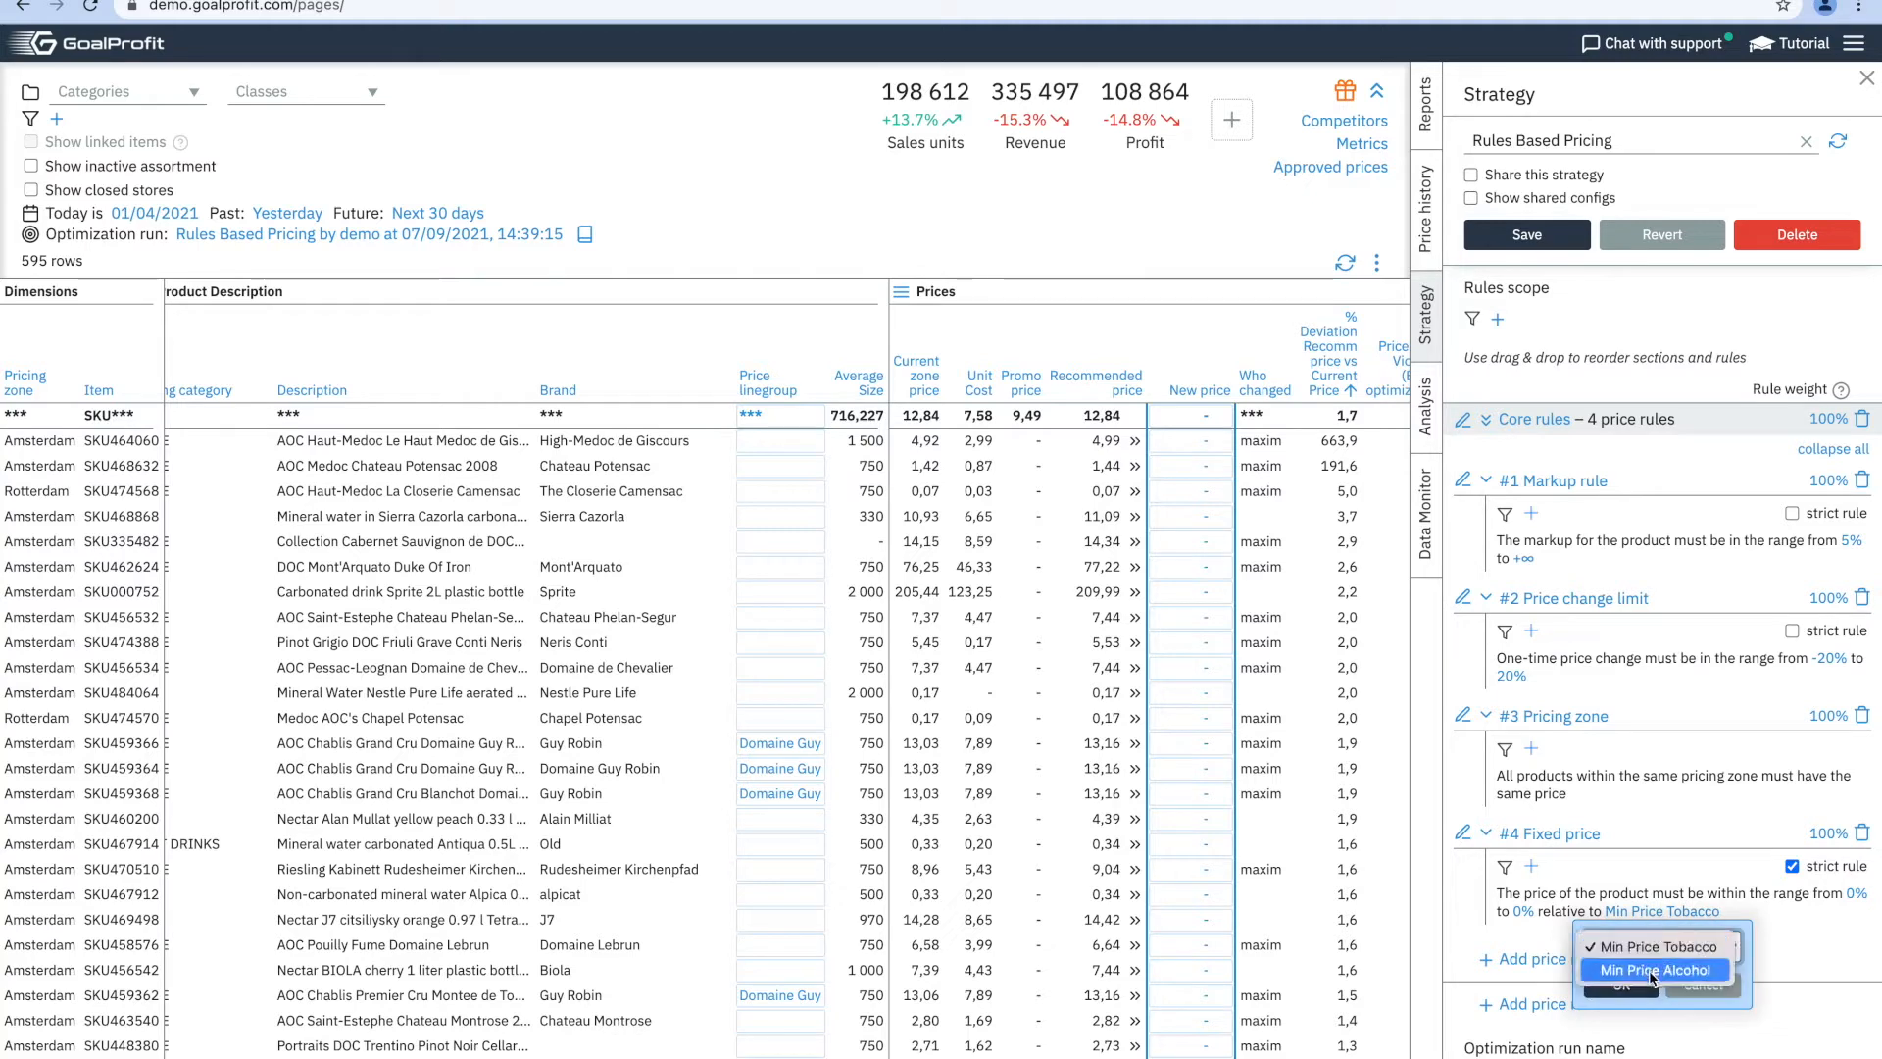
pyautogui.click(1722, 993)
pyautogui.click(1704, 985)
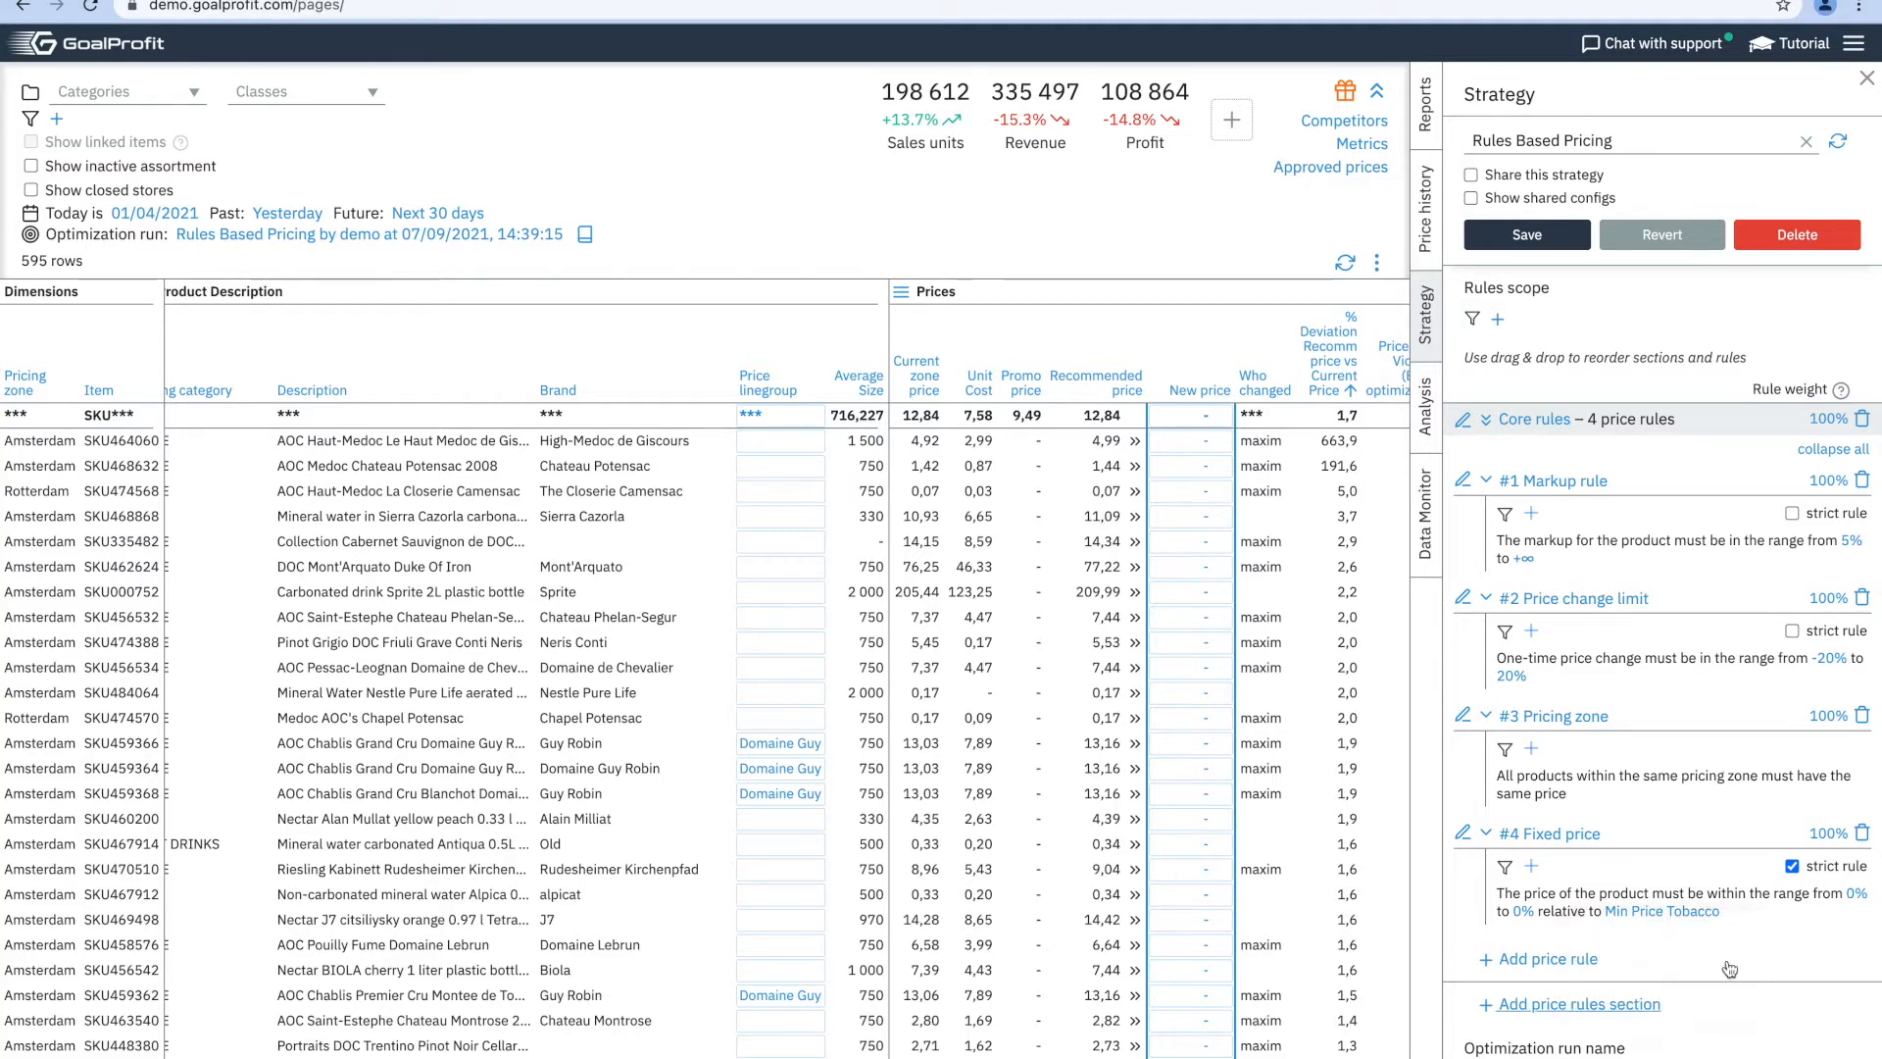
# Add a Rounding rule with a €100.00 lower price limit and Euro endings 00, 09, 19, 29, 39, 49, 59, 69, 79, 89, 99.
pyautogui.click(1552, 961)
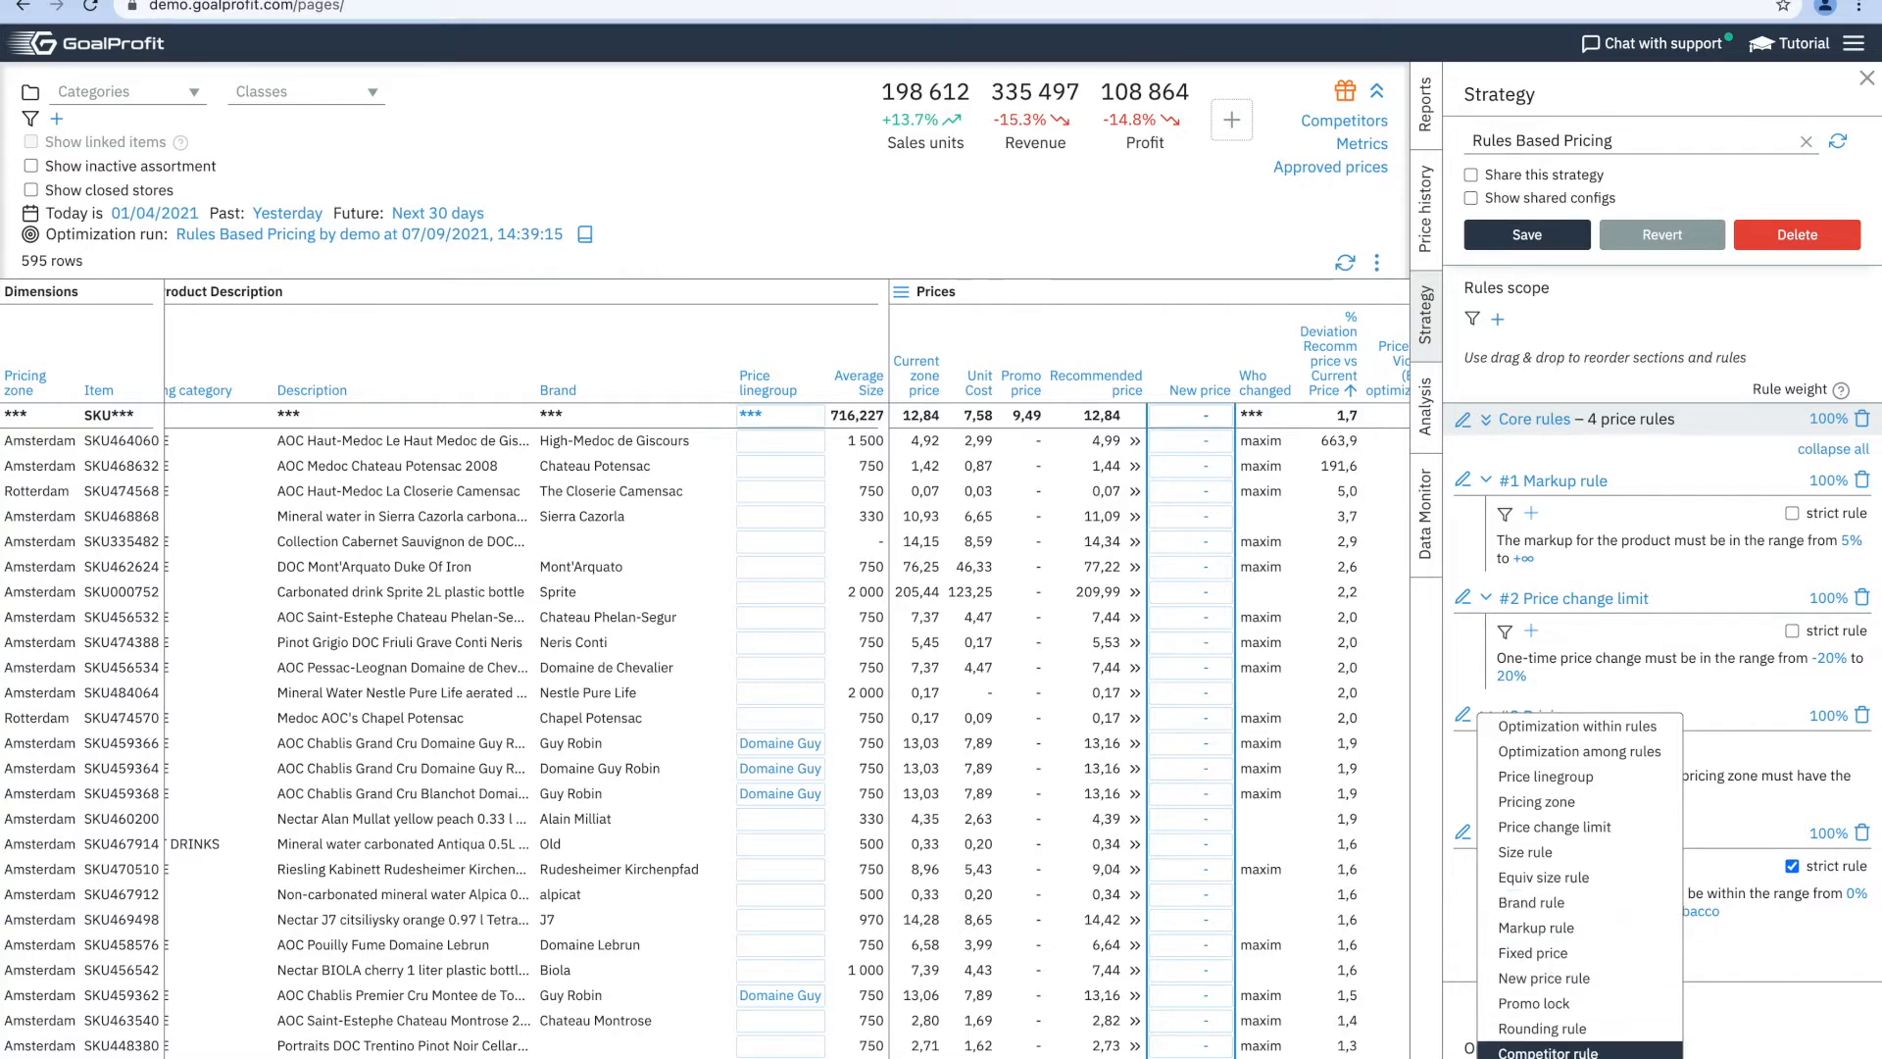
pyautogui.click(1598, 1034)
pyautogui.scroll(-3, 1691, 880)
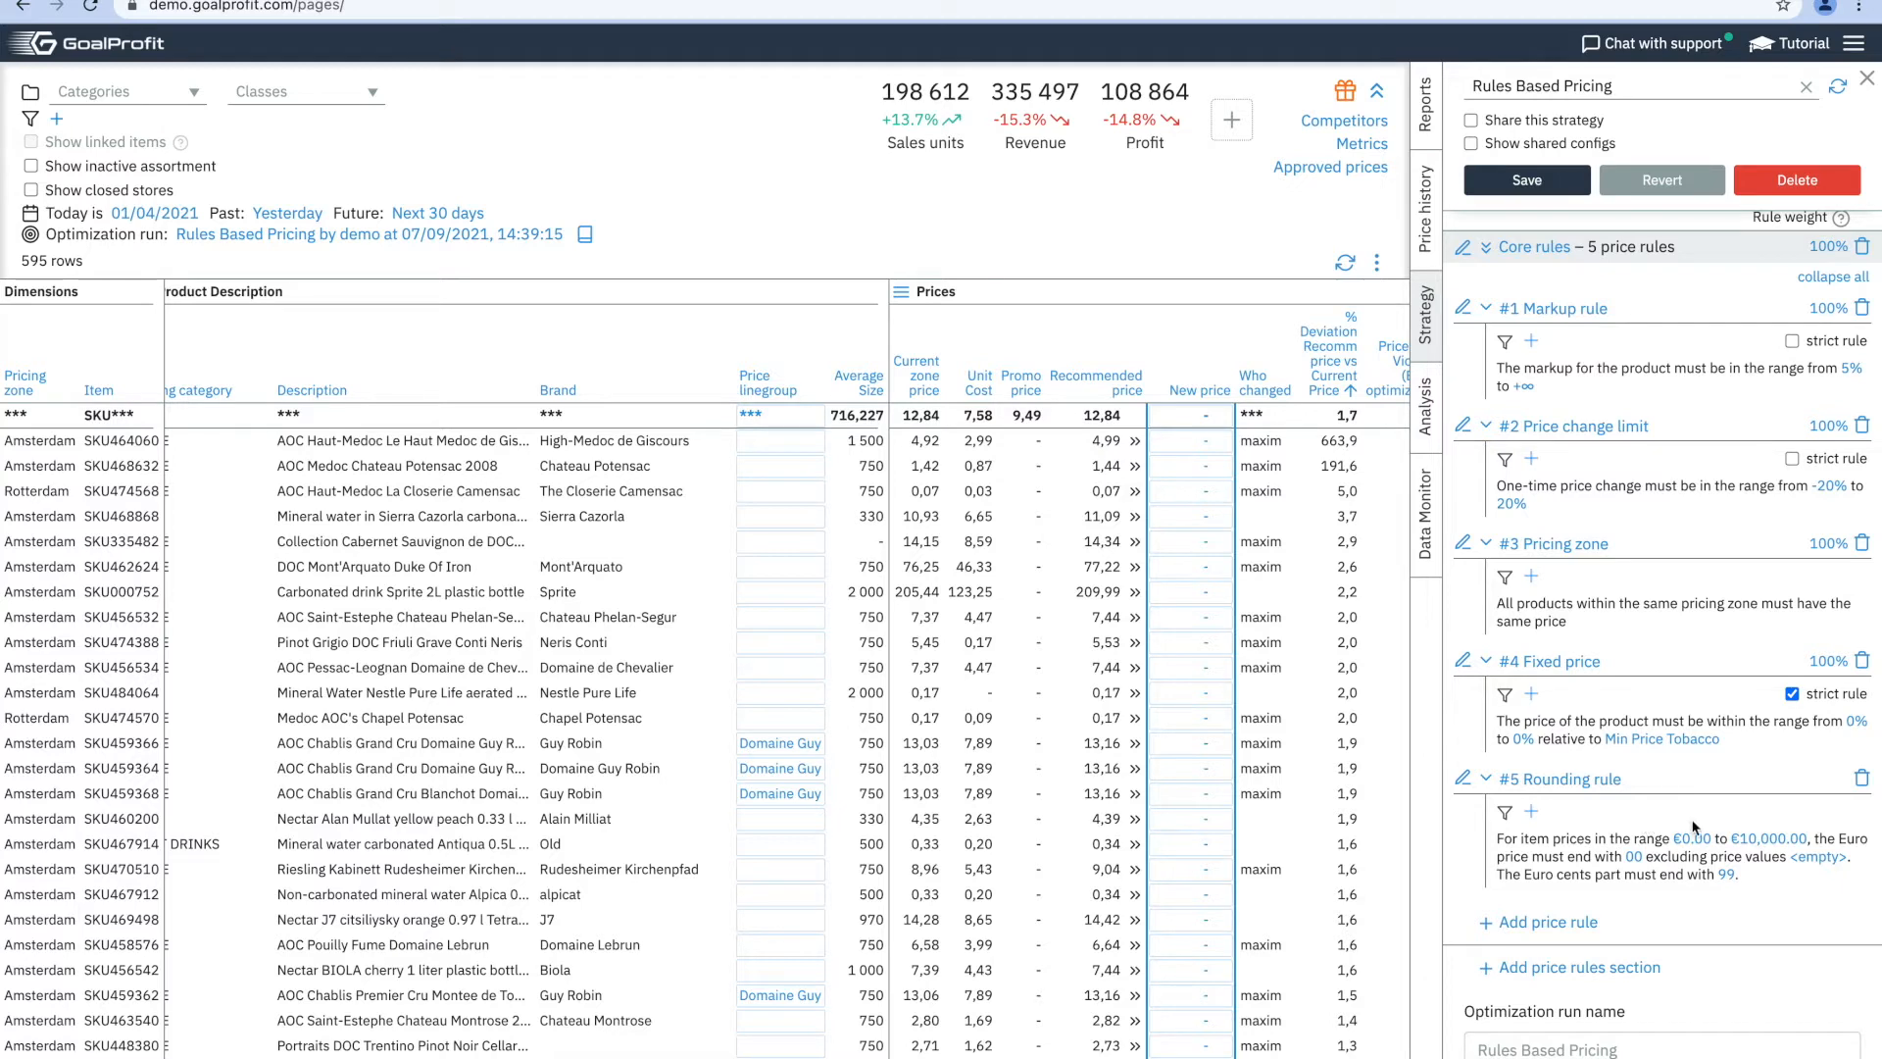
pyautogui.click(1696, 841)
pyautogui.write('100')
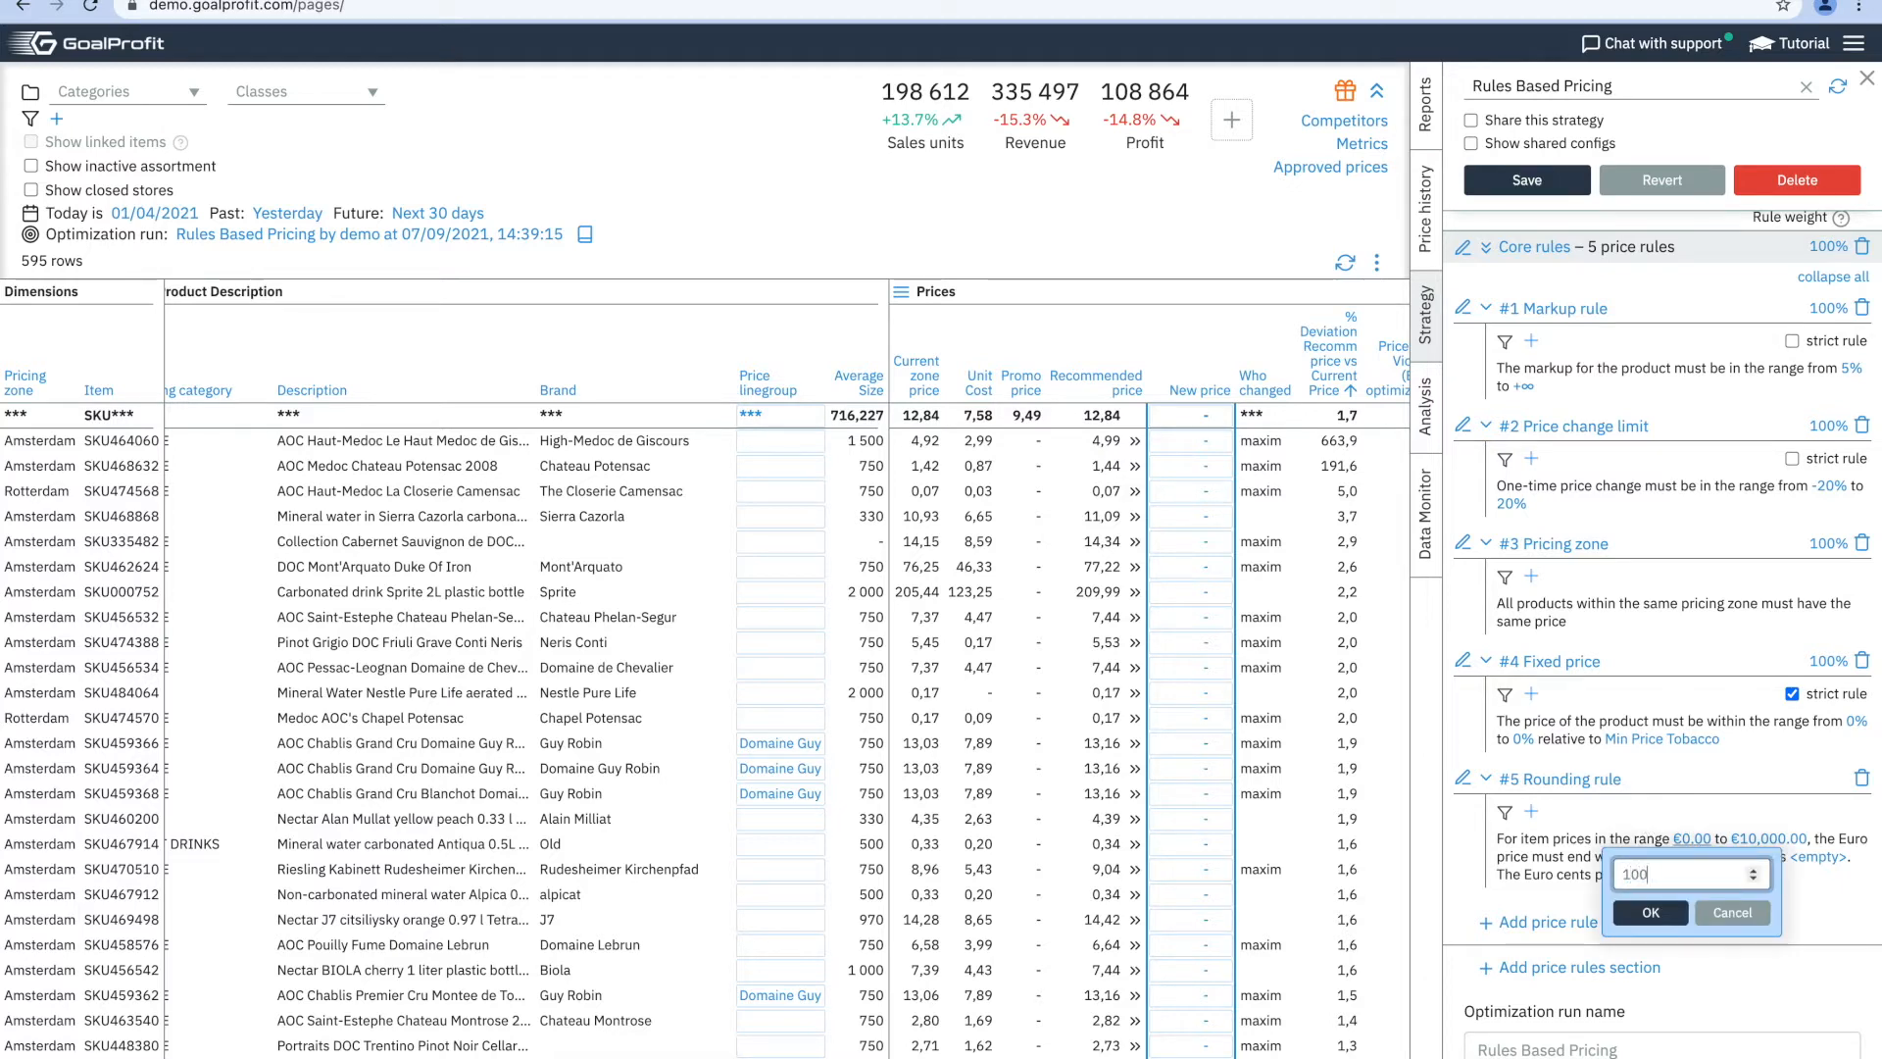
pyautogui.press('Return')
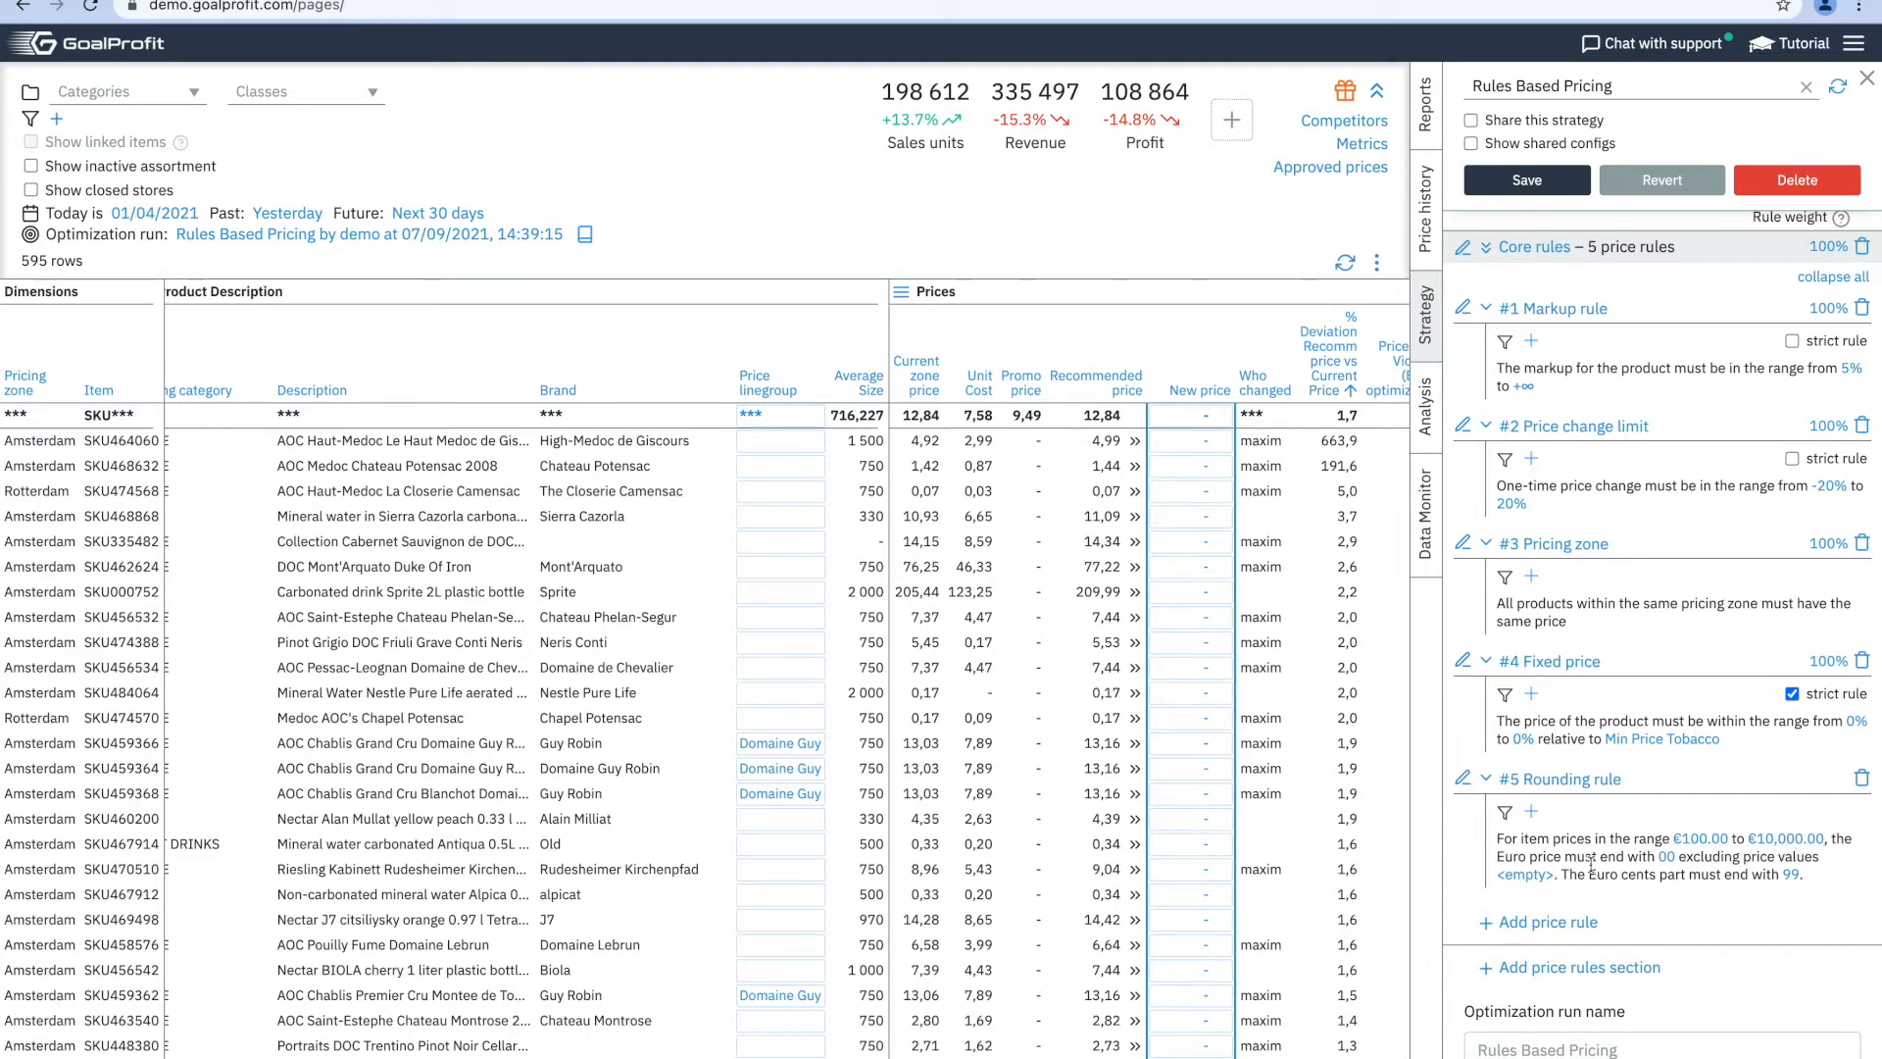
pyautogui.click(1667, 857)
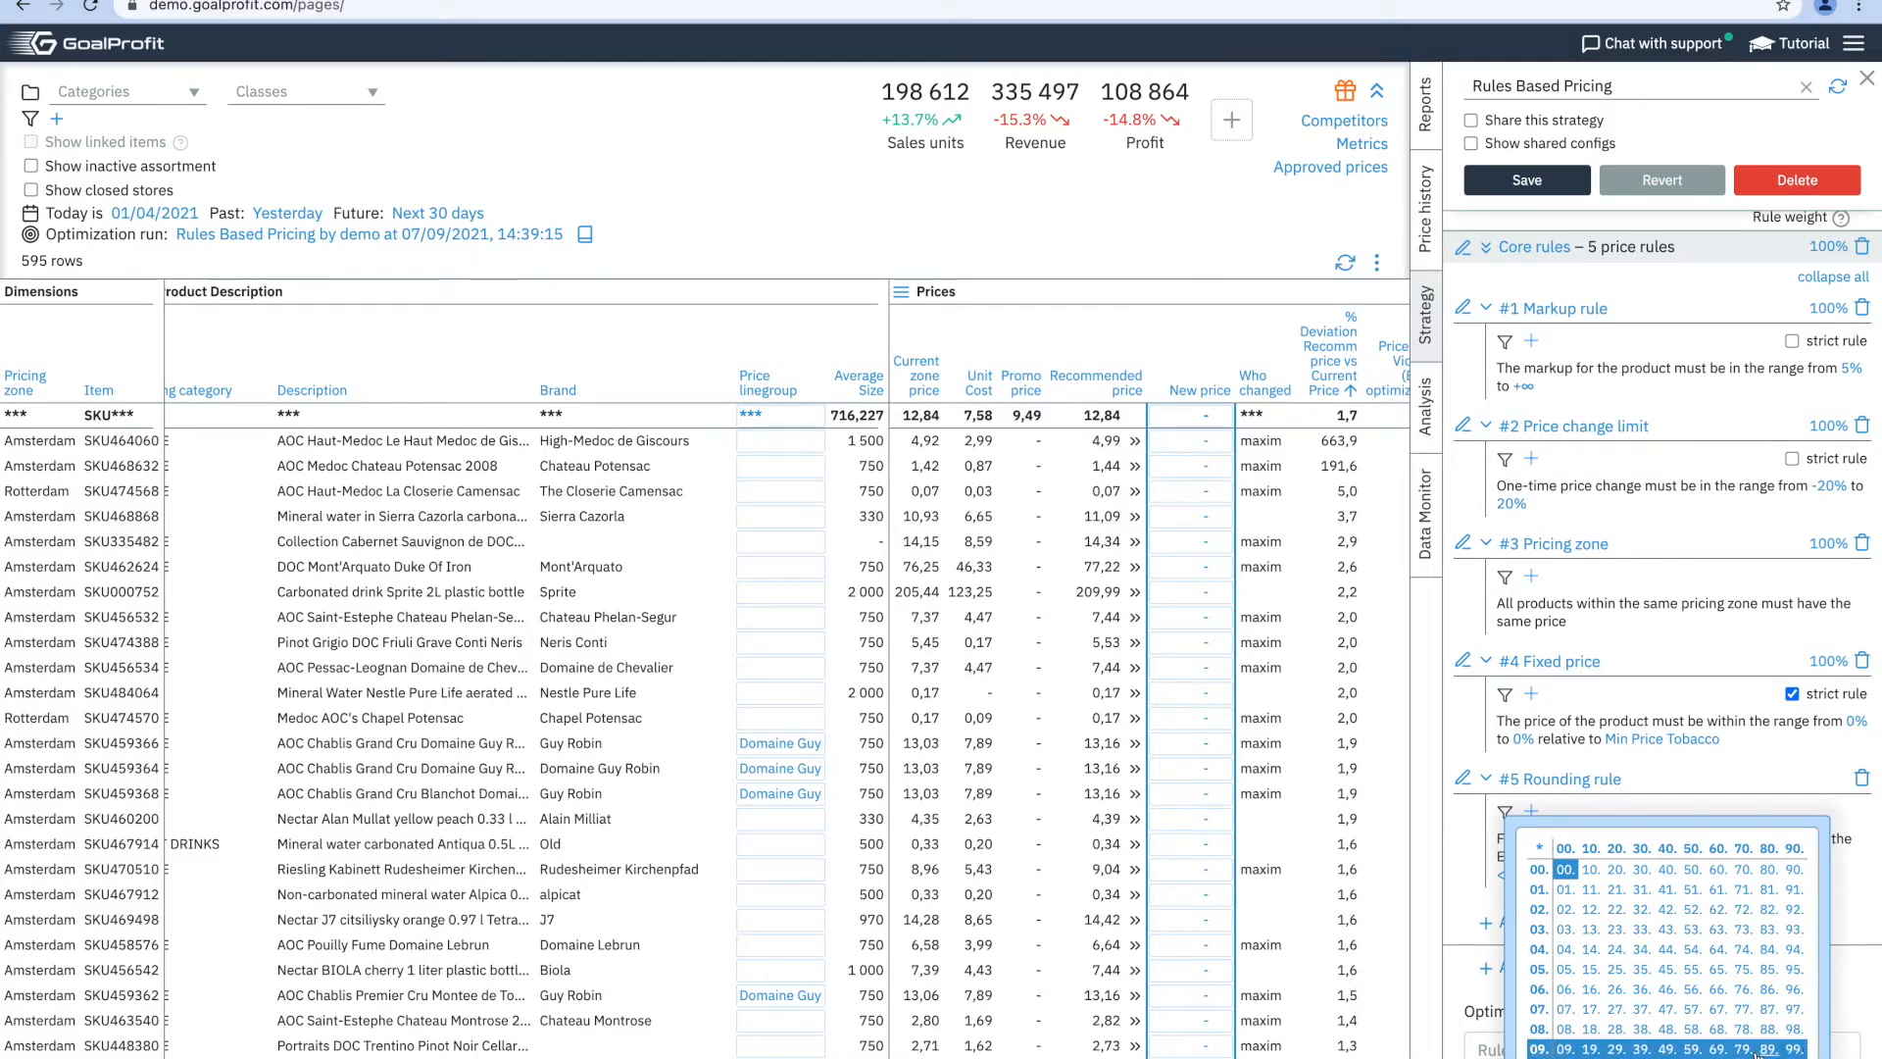
pyautogui.press('Escape')
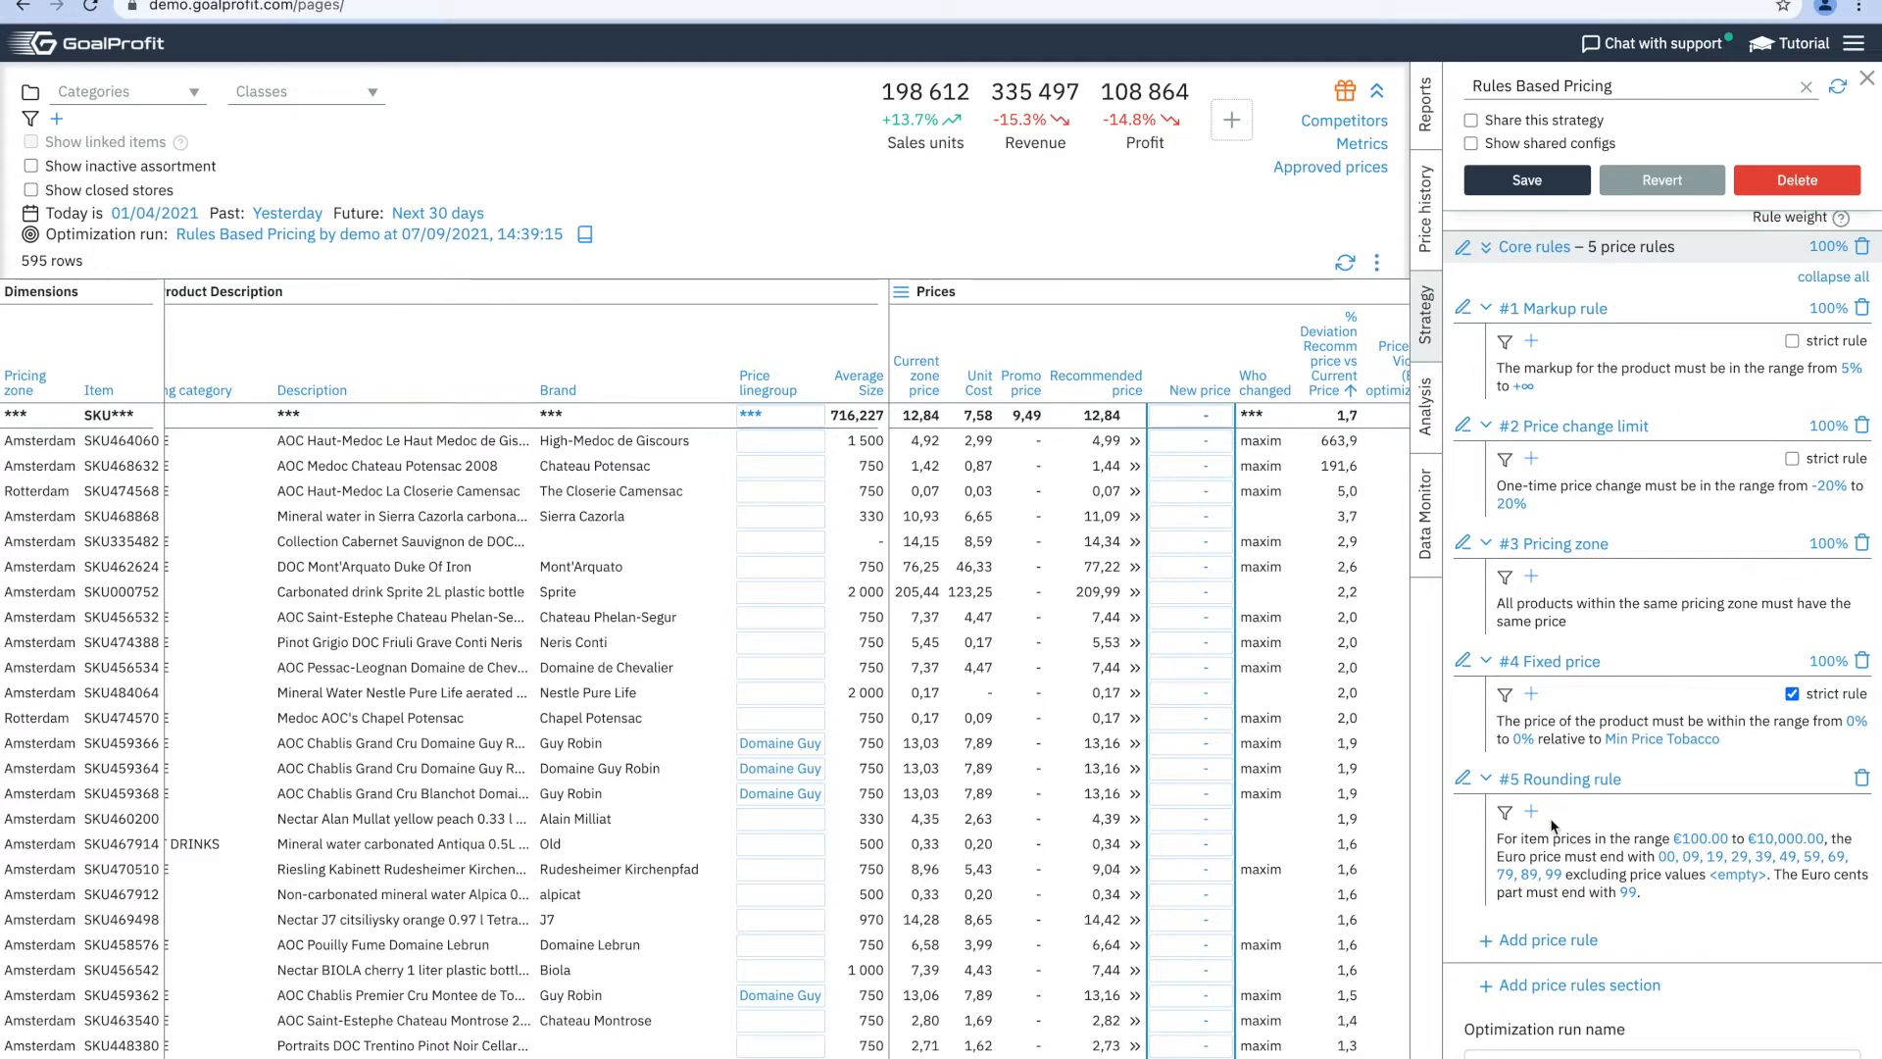
# Add a second price rules section named "Relationship rules" below the Core rules section.
pyautogui.scroll(-1, 1553, 827)
pyautogui.click(1549, 947)
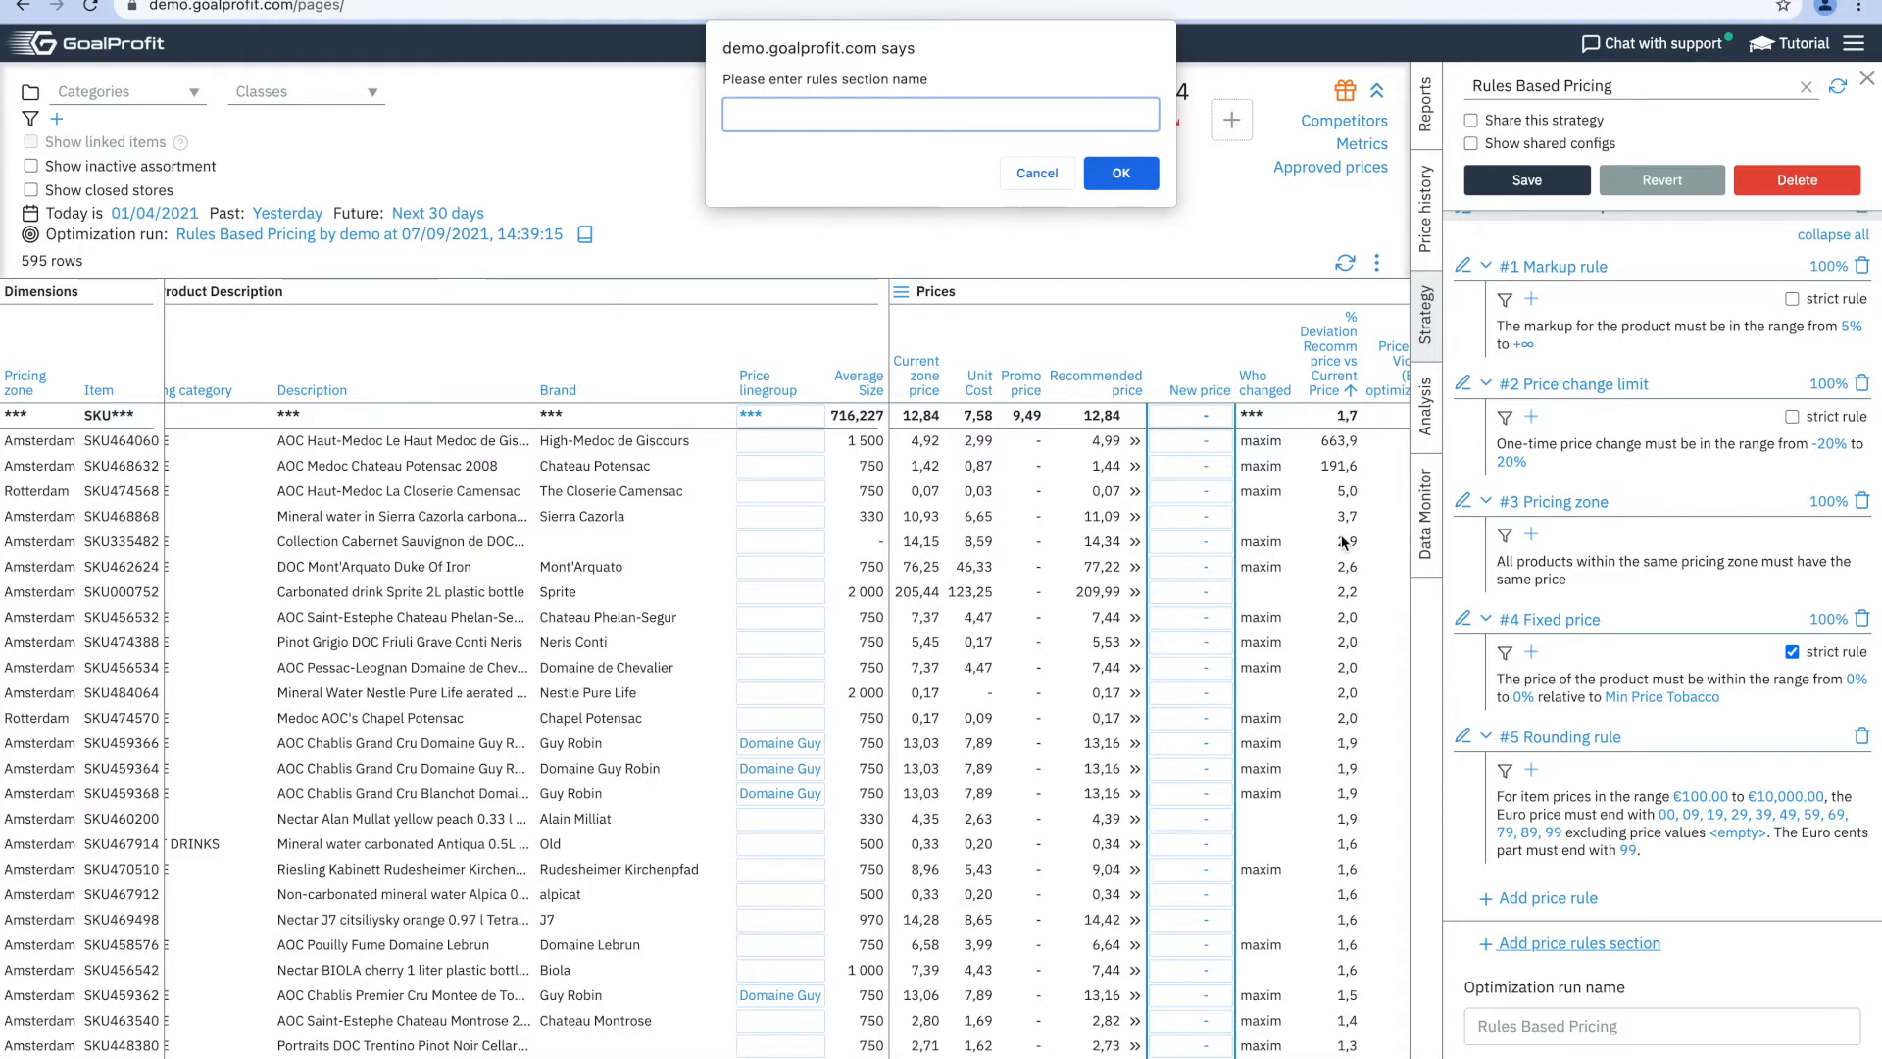
pyautogui.write('Relationship rules')
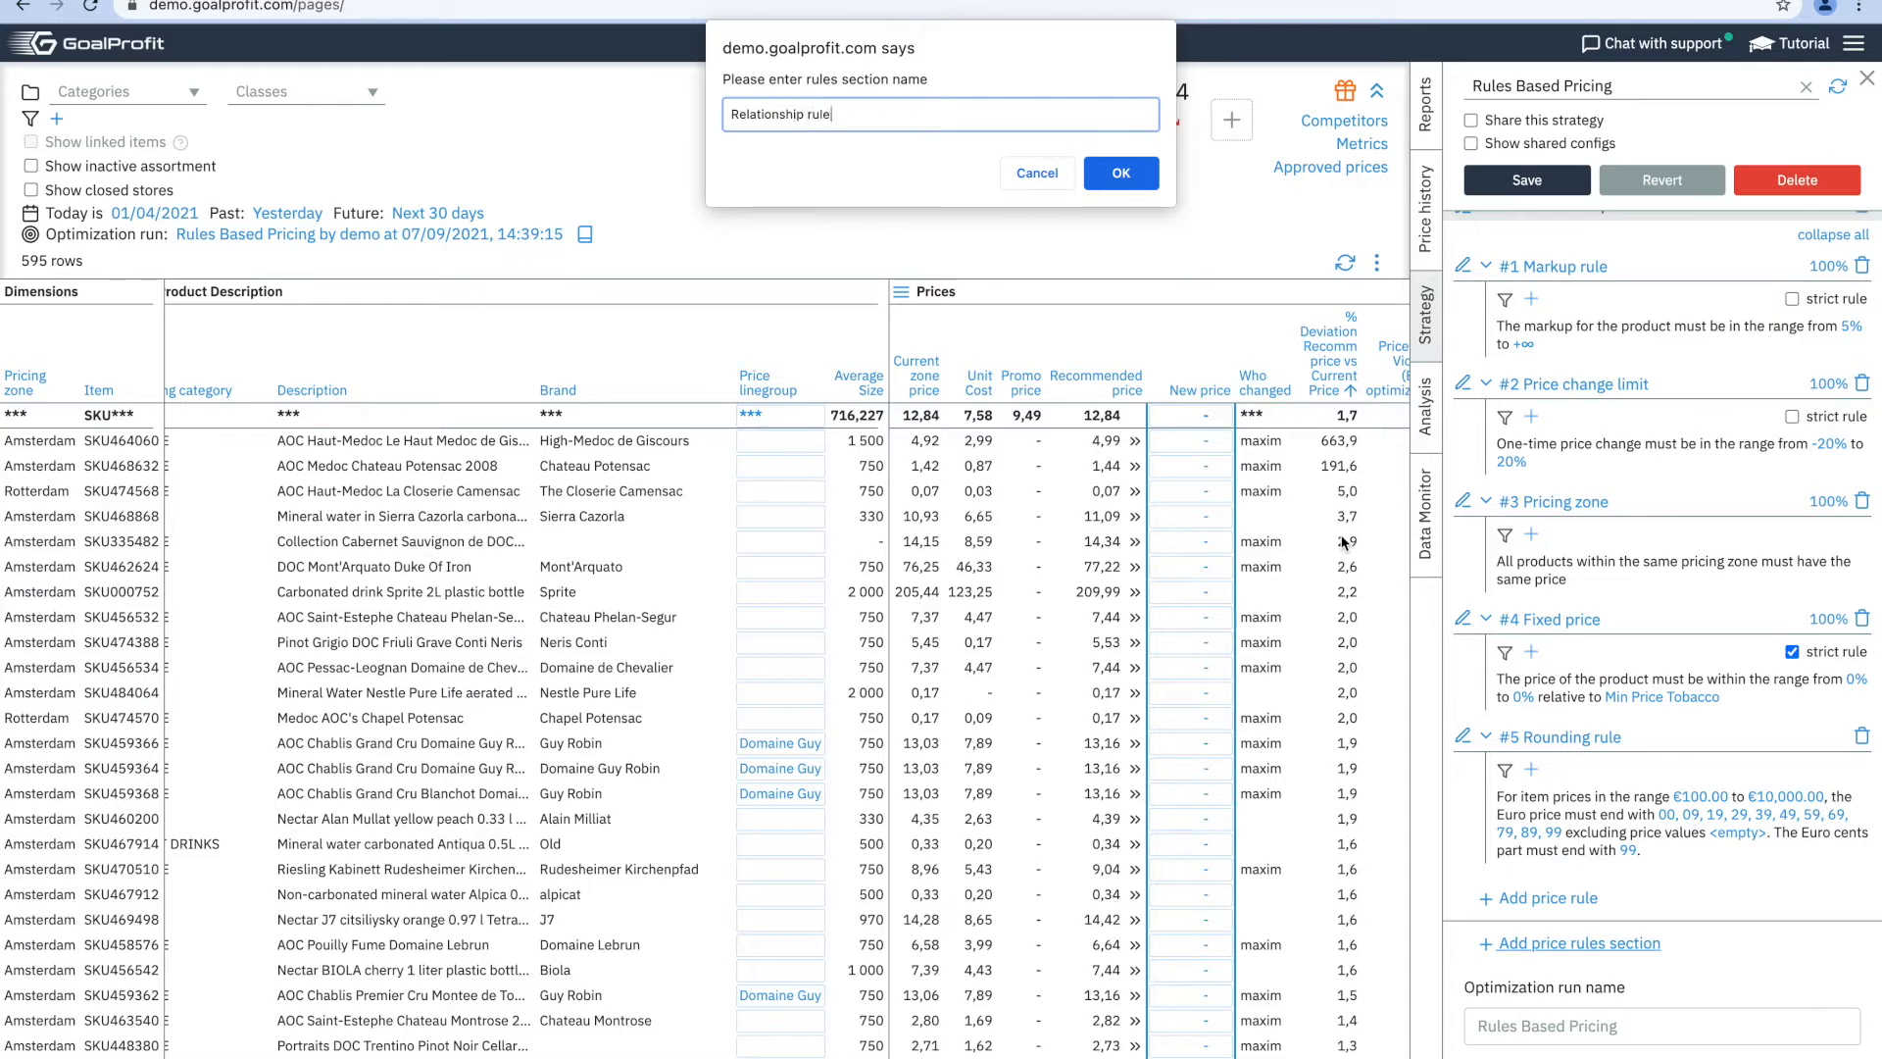
pyautogui.click(1123, 176)
# Add a Price linegroup rule to the Relationship rules section.
pyautogui.scroll(-2, 1649, 692)
pyautogui.scroll(3, 1649, 692)
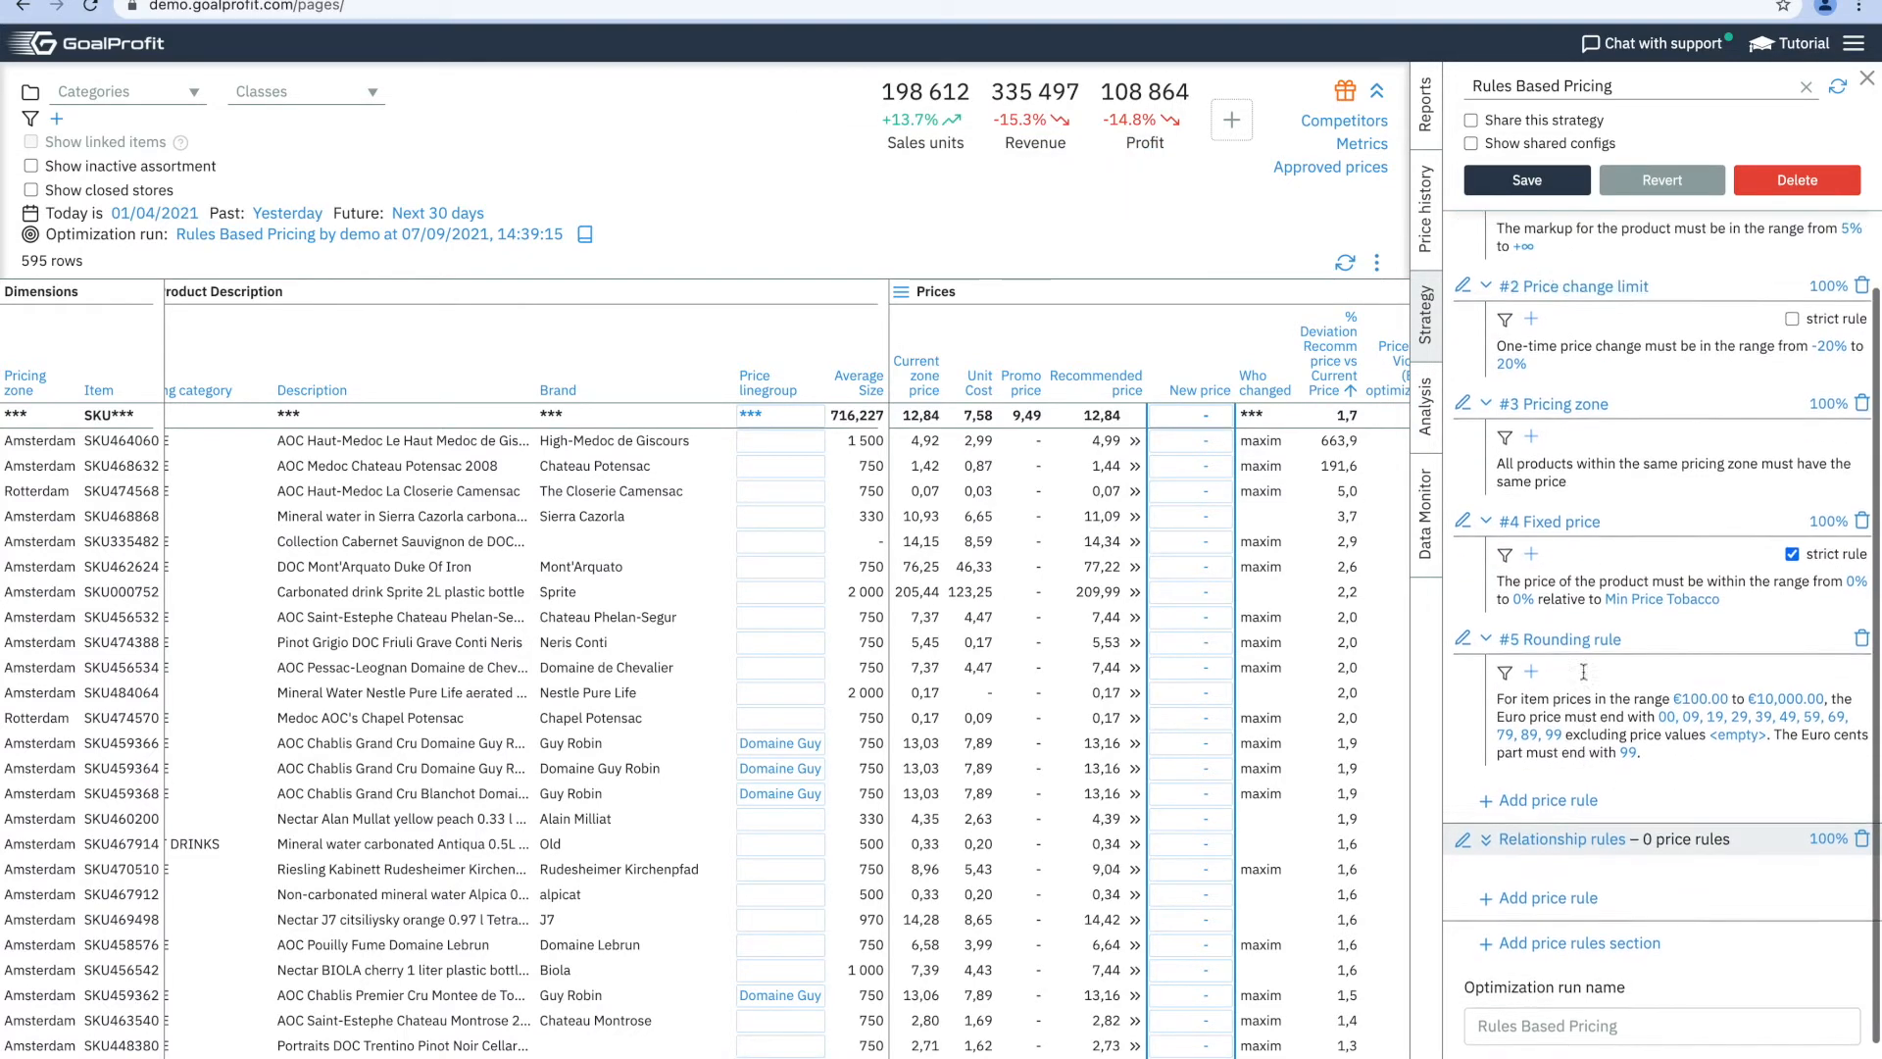
pyautogui.scroll(-2, 1586, 678)
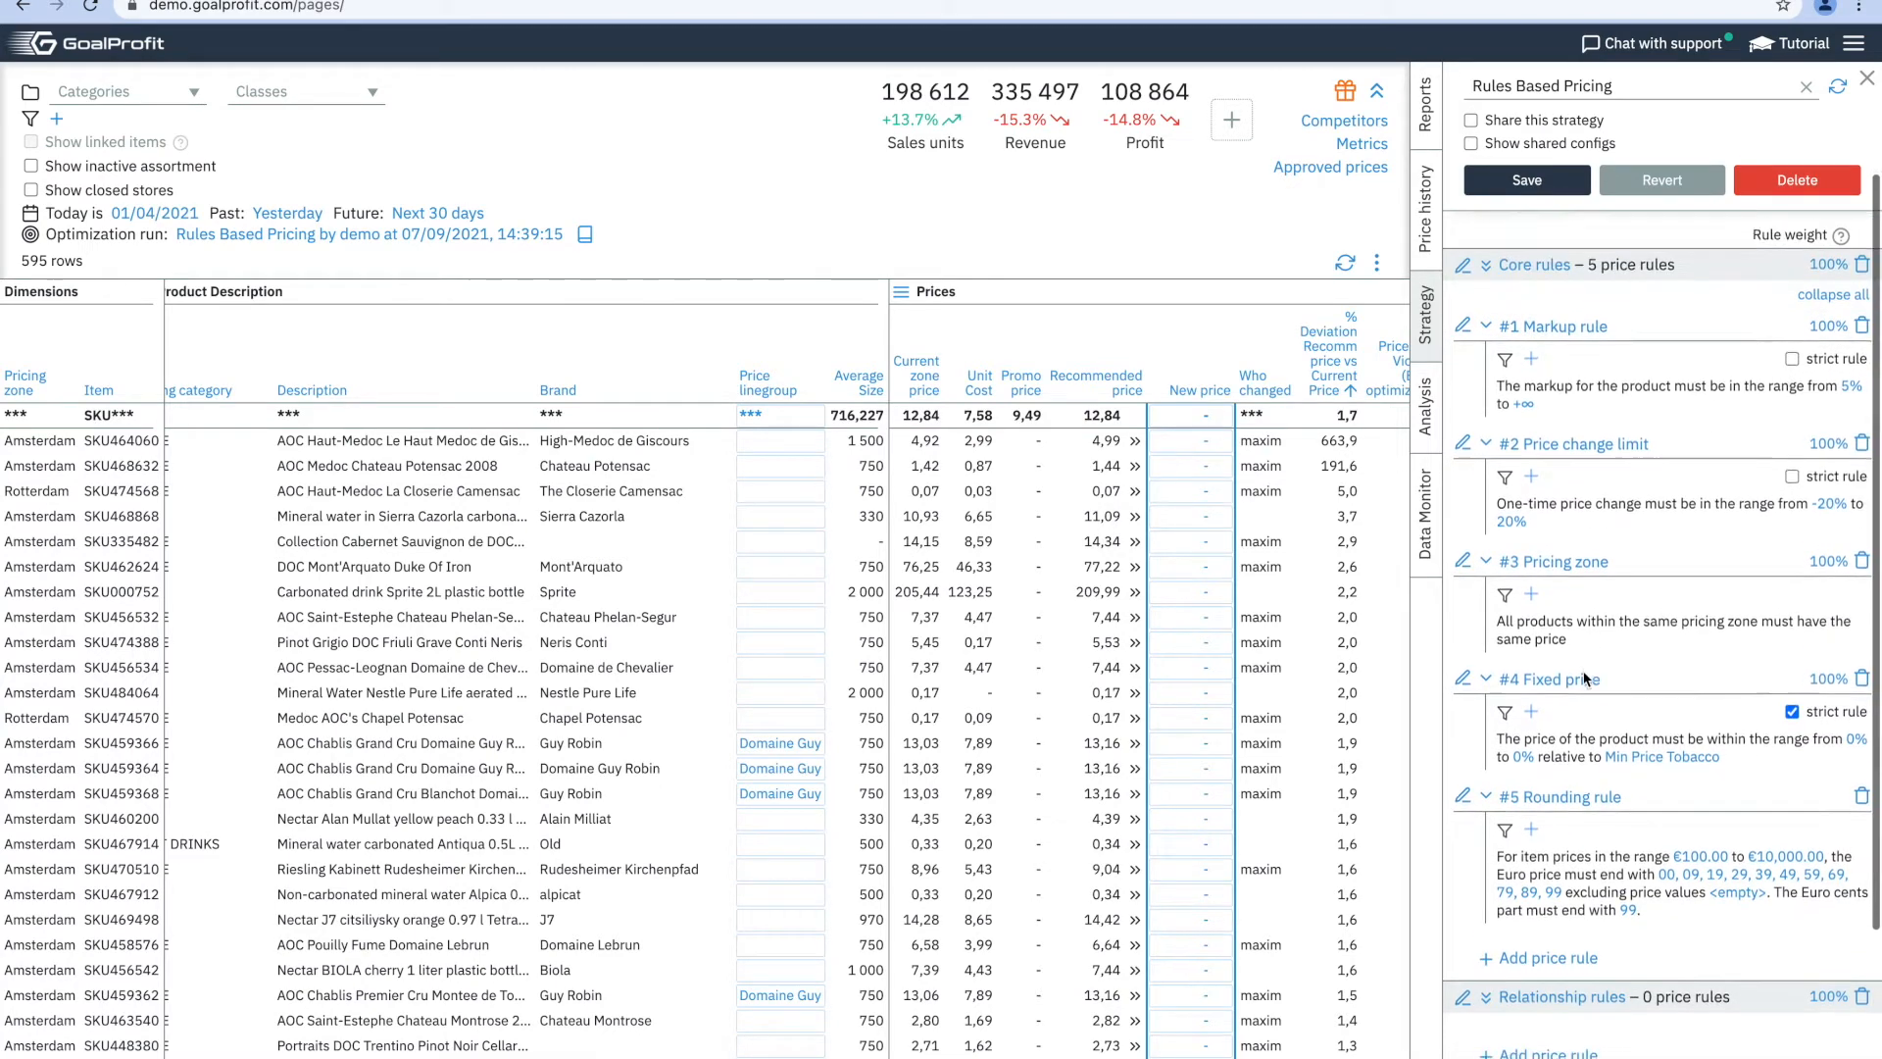
pyautogui.click(1549, 925)
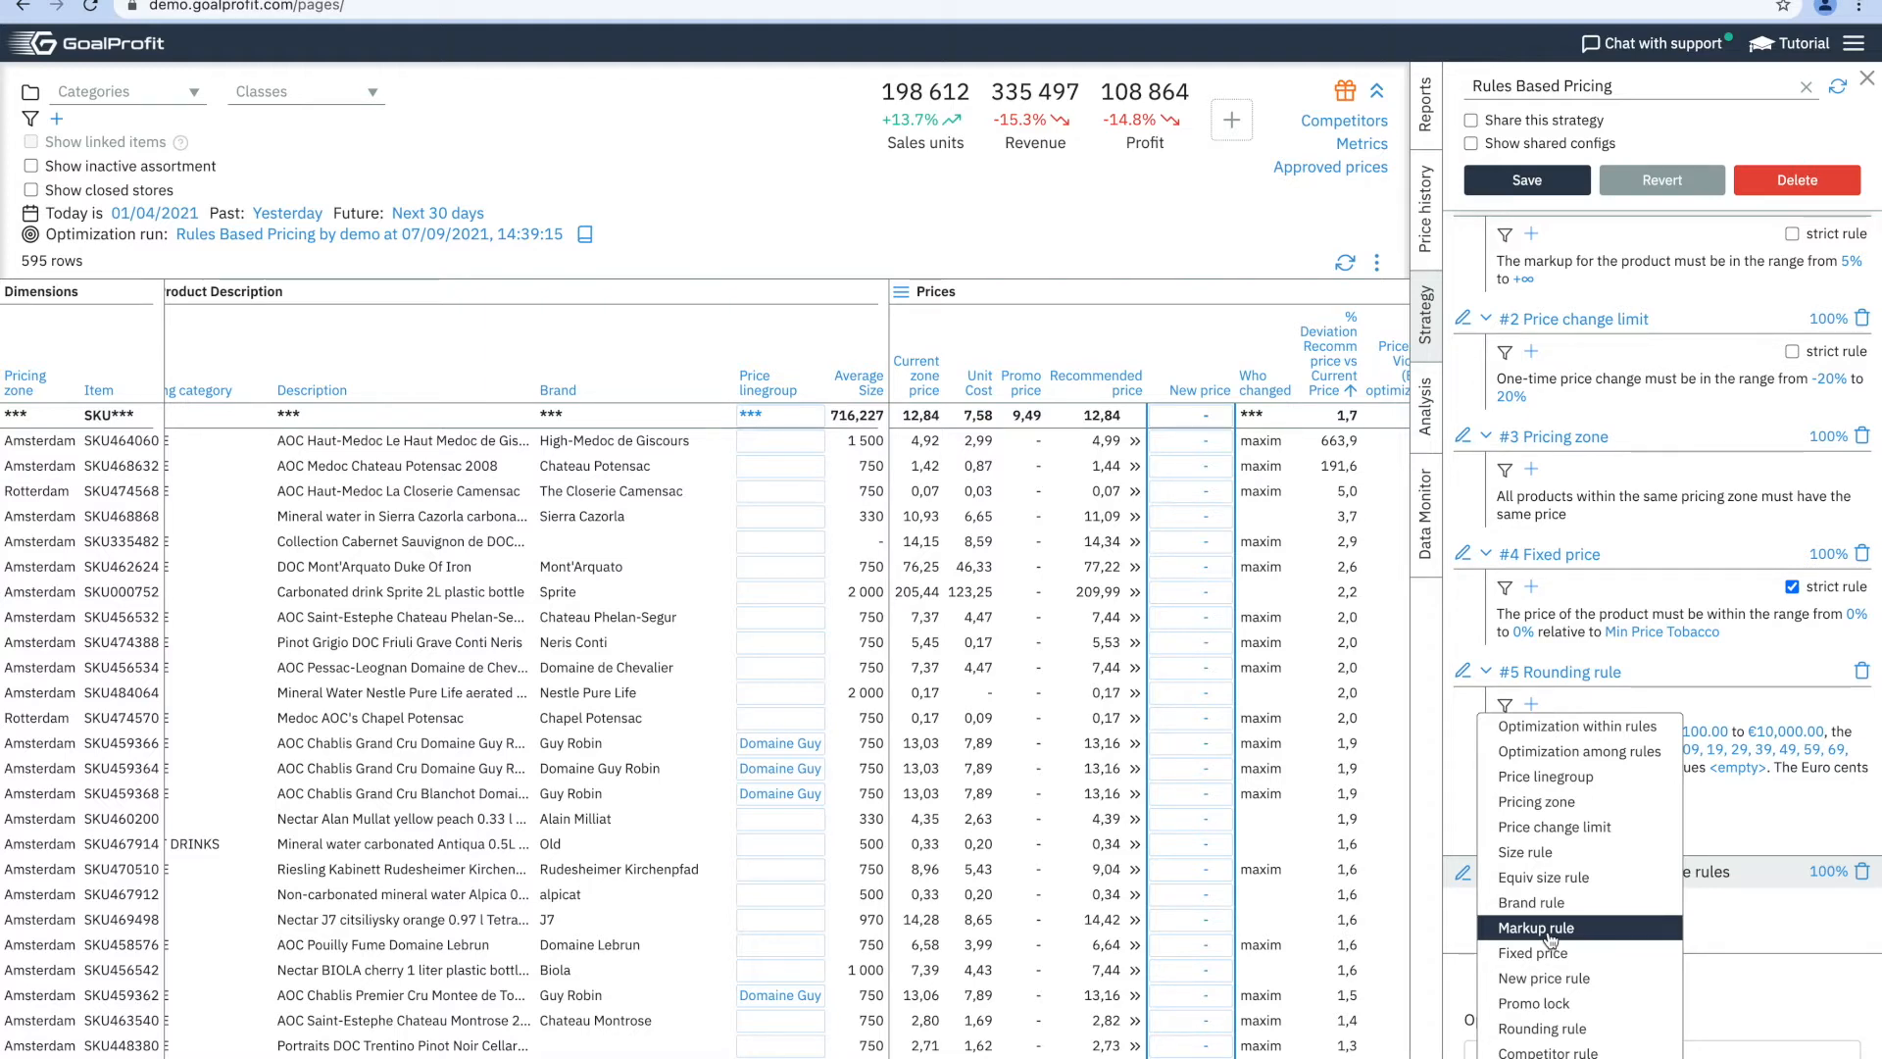
pyautogui.click(1585, 776)
pyautogui.scroll(-1, 1639, 909)
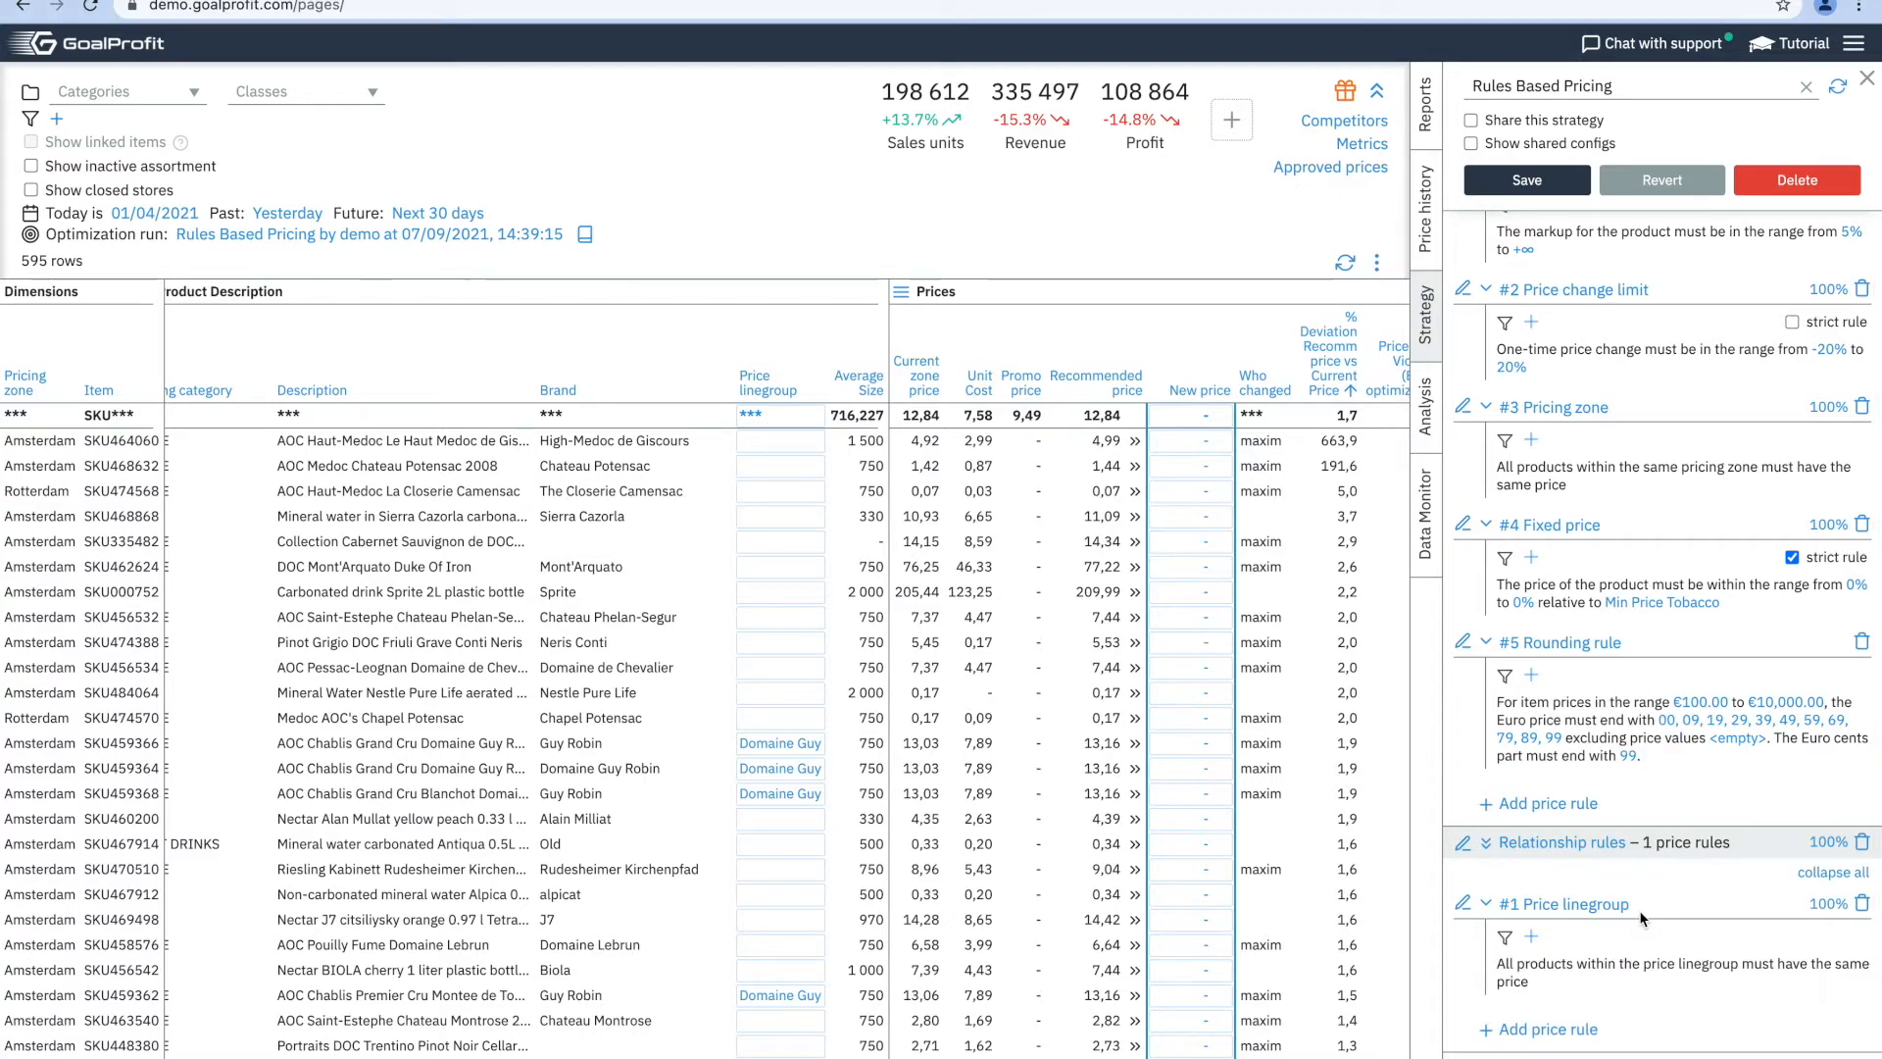
# Add a Size rule to the Relationship rules section.
pyautogui.click(1554, 1028)
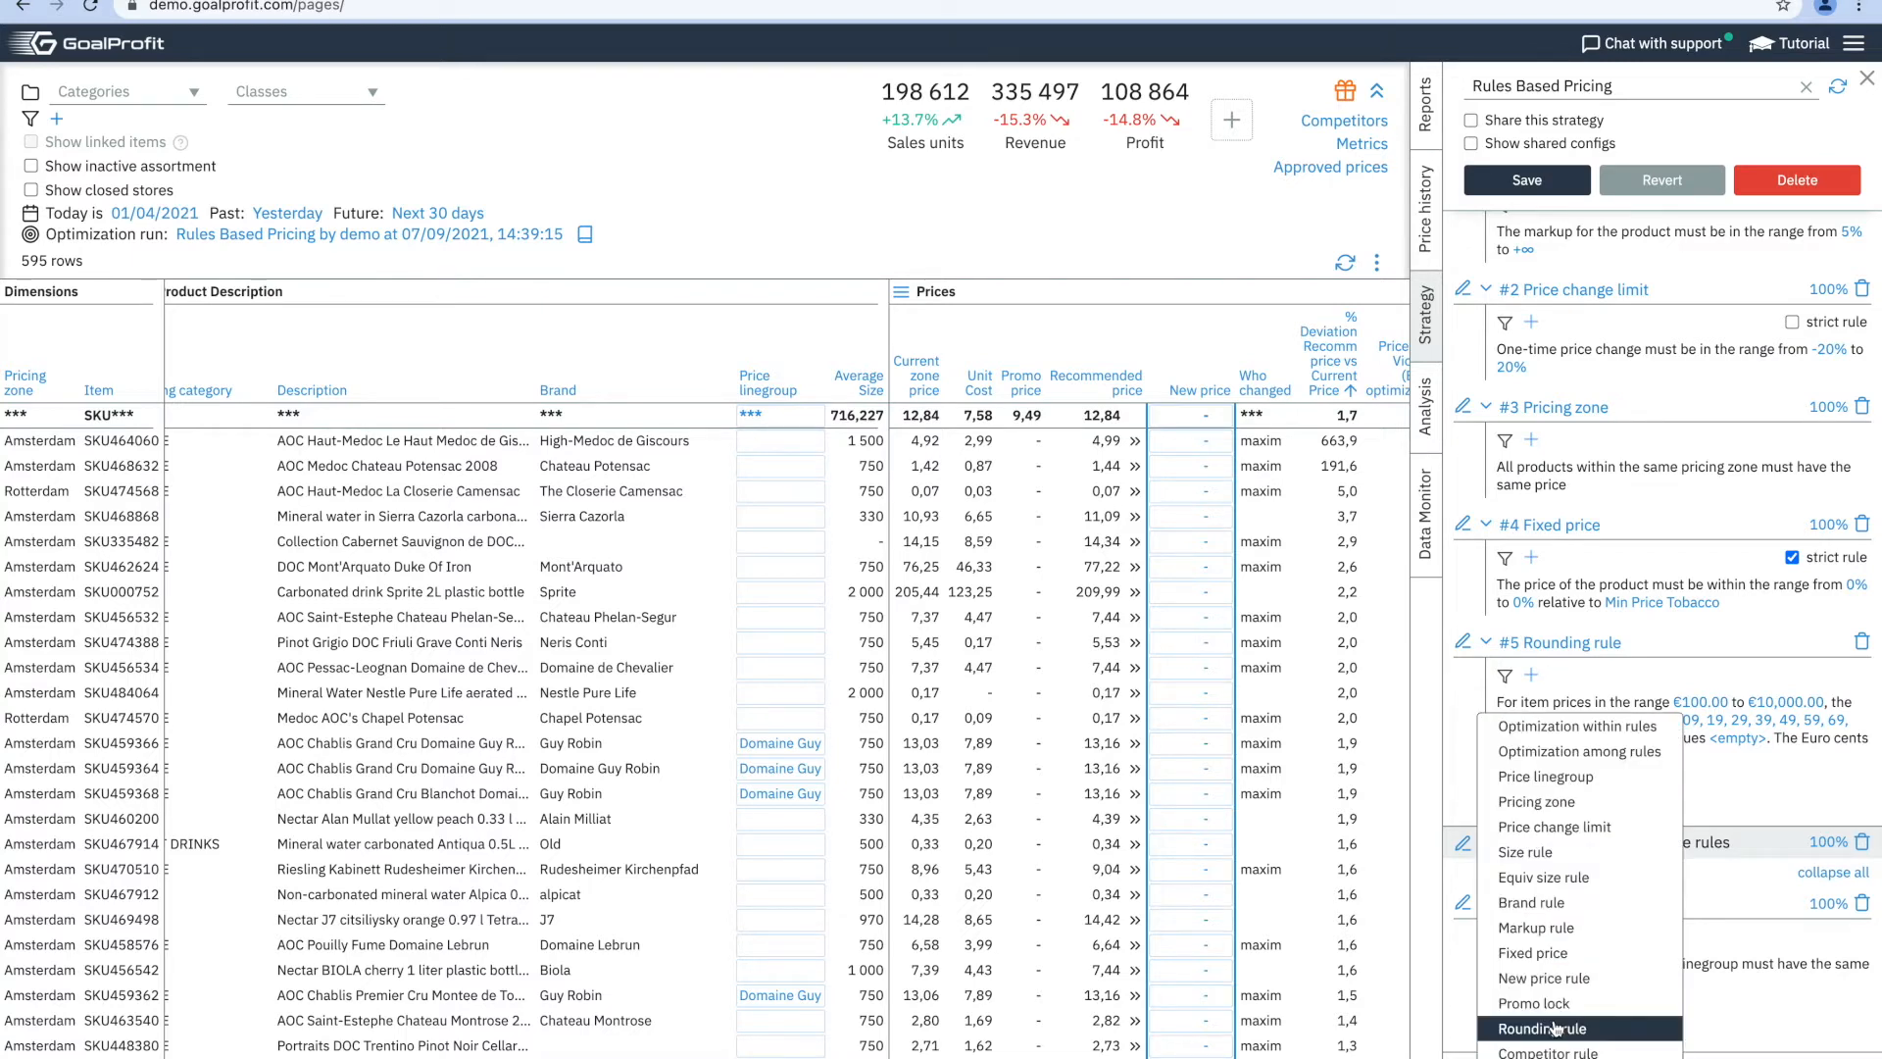
pyautogui.click(1573, 851)
pyautogui.scroll(-3, 1637, 974)
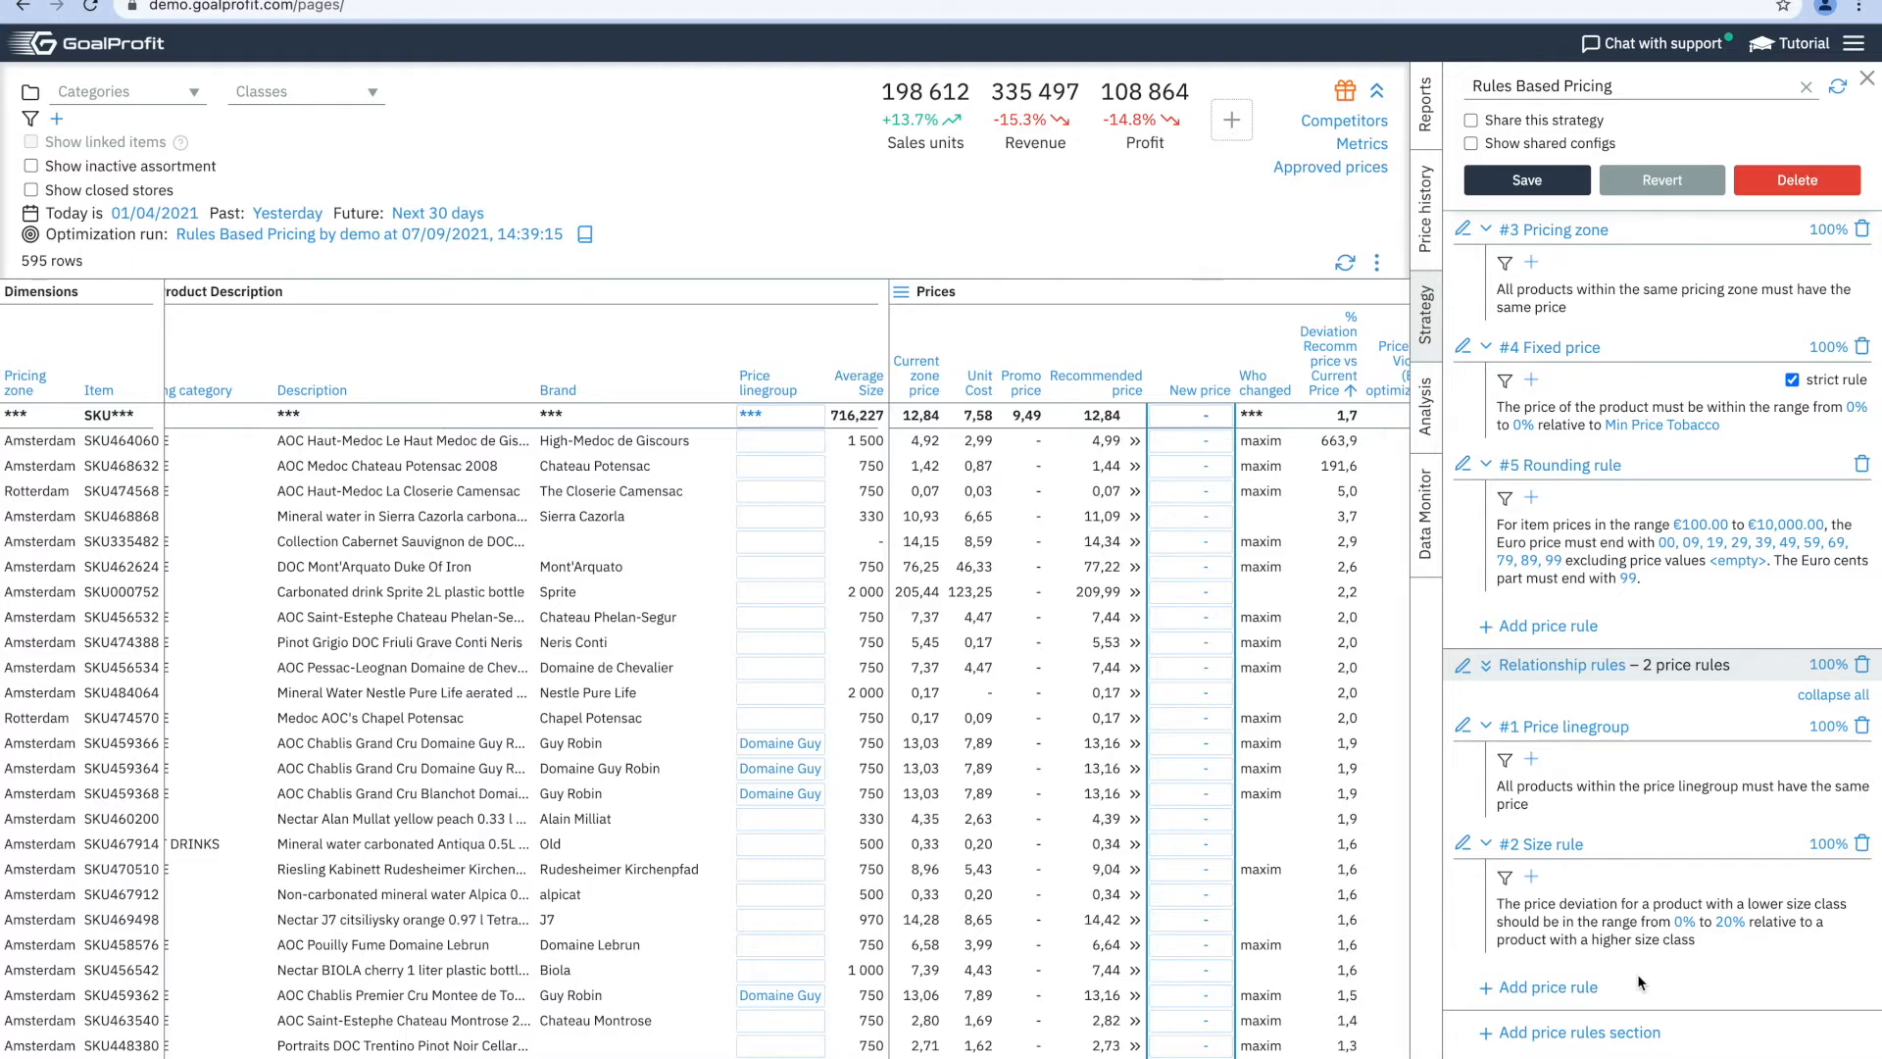
# Add a Cross-zone rule to the Relationship rules section.
pyautogui.scroll(-1, 1639, 981)
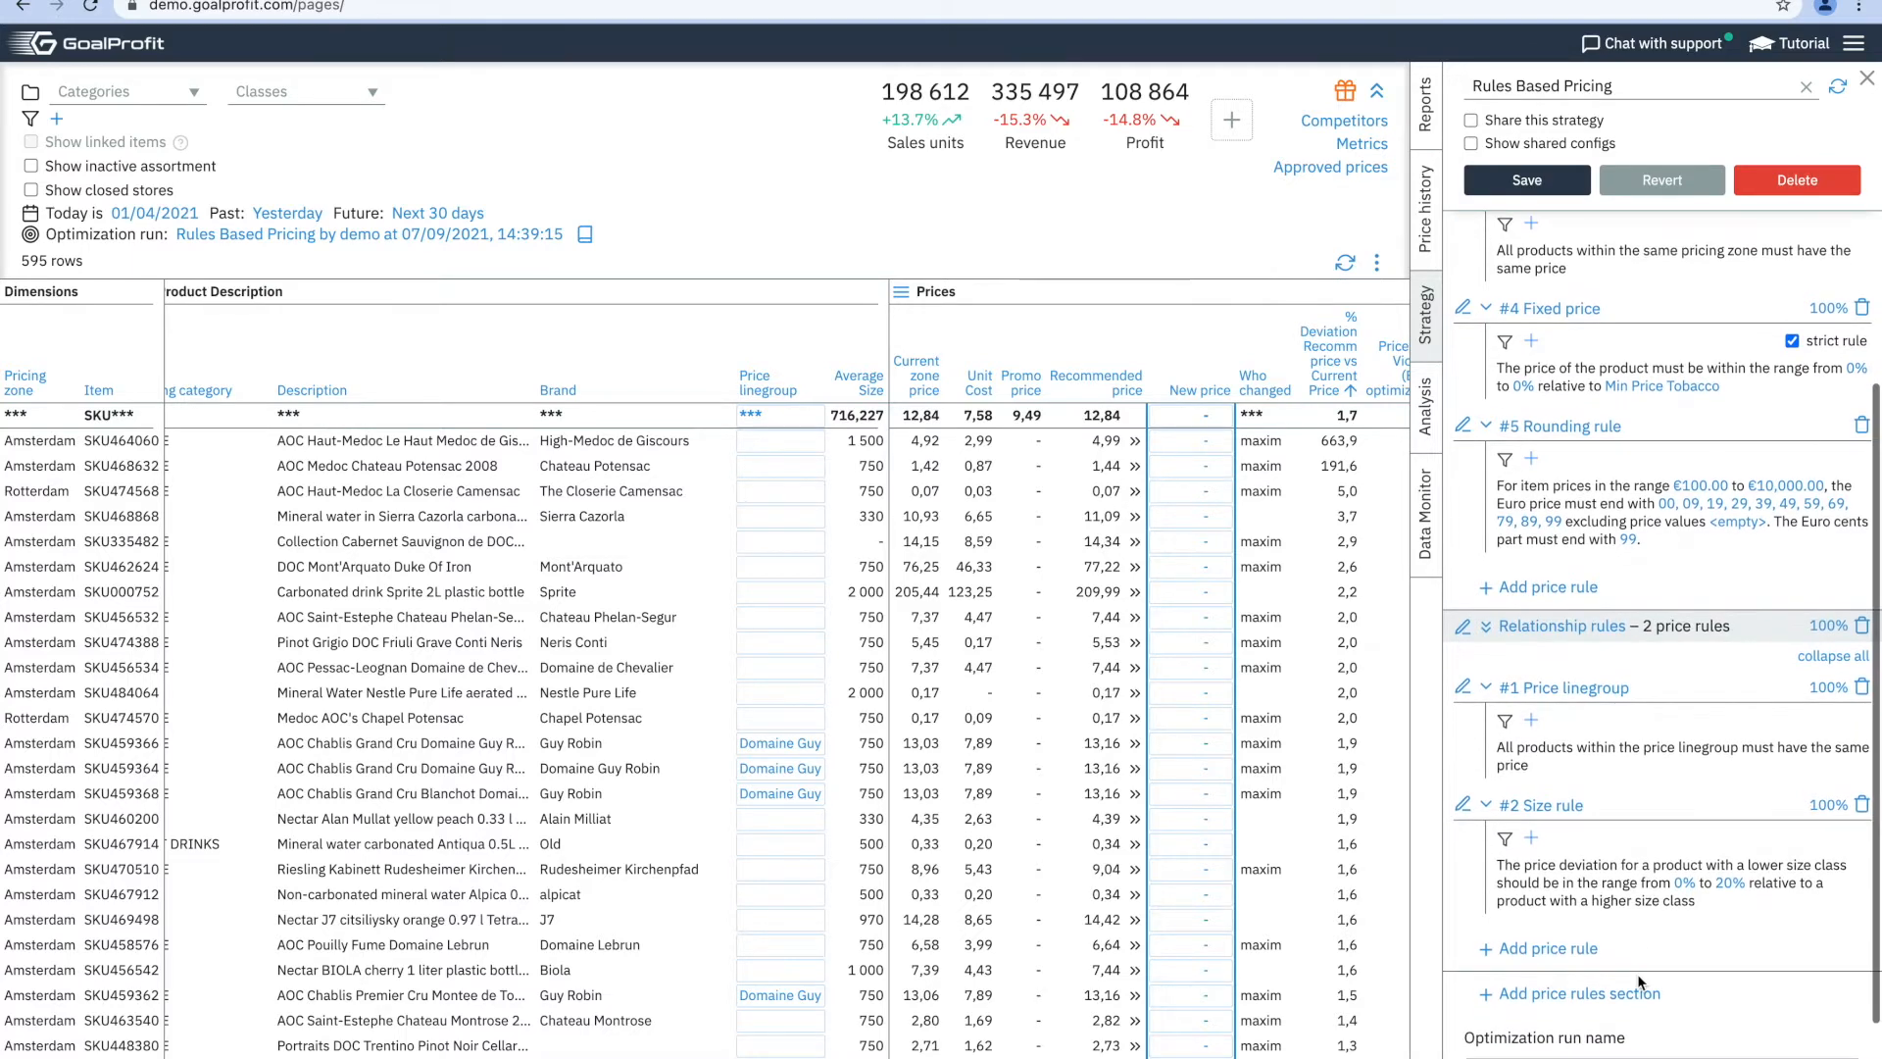
pyautogui.click(1573, 951)
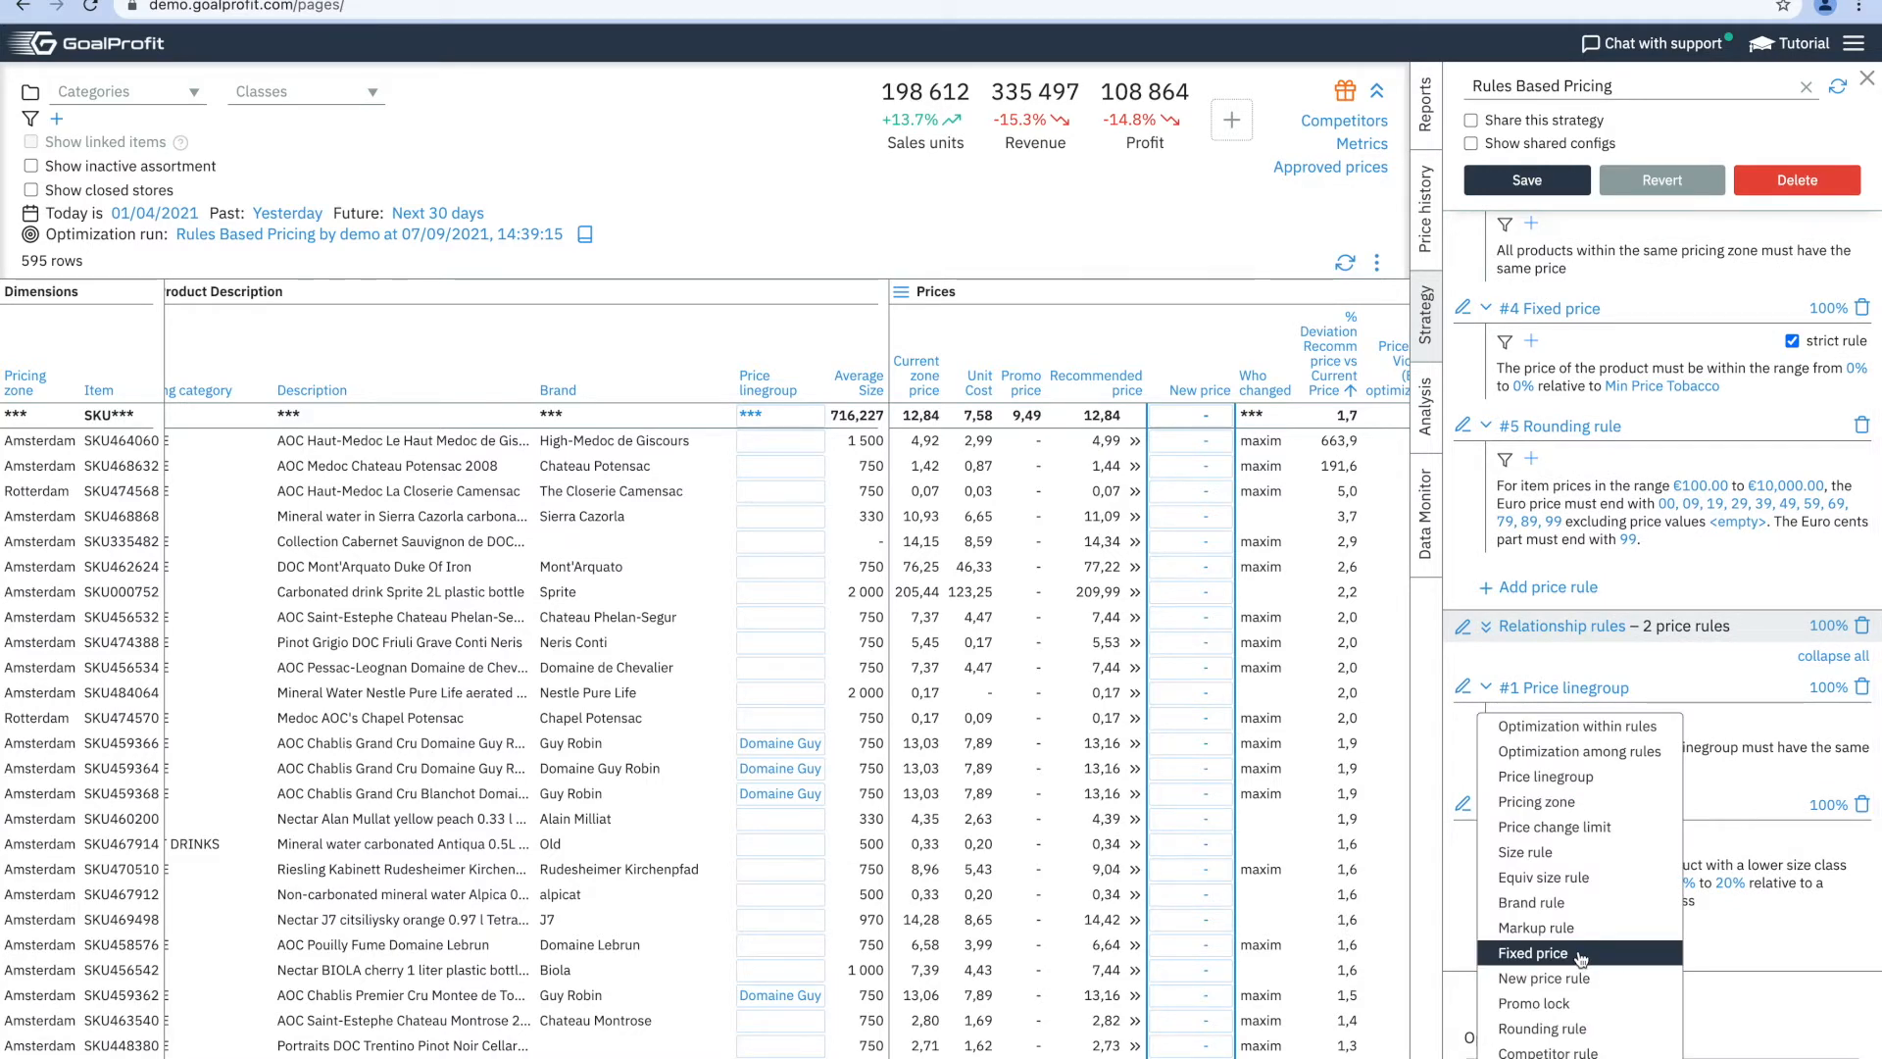
pyautogui.click(1549, 1057)
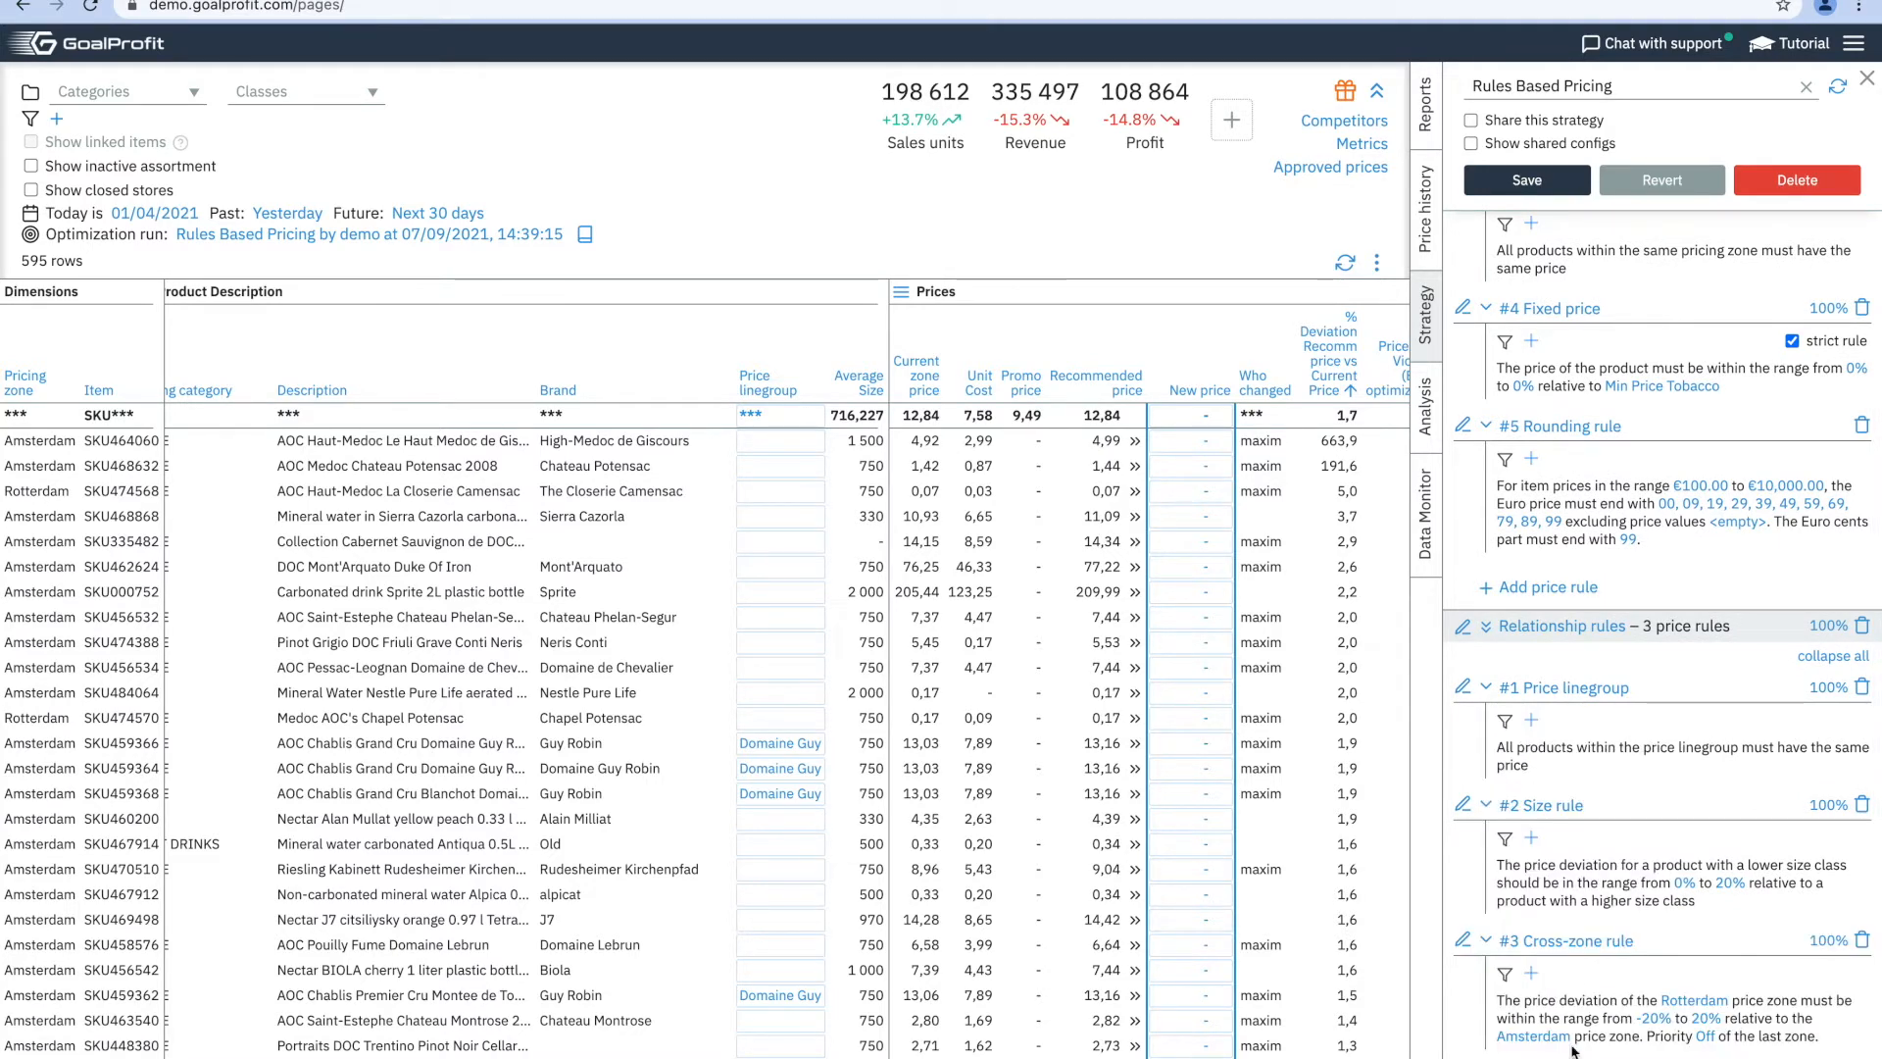
# Review the Relationship rules section and the price rule types available for it.
pyautogui.scroll(-2, 1633, 873)
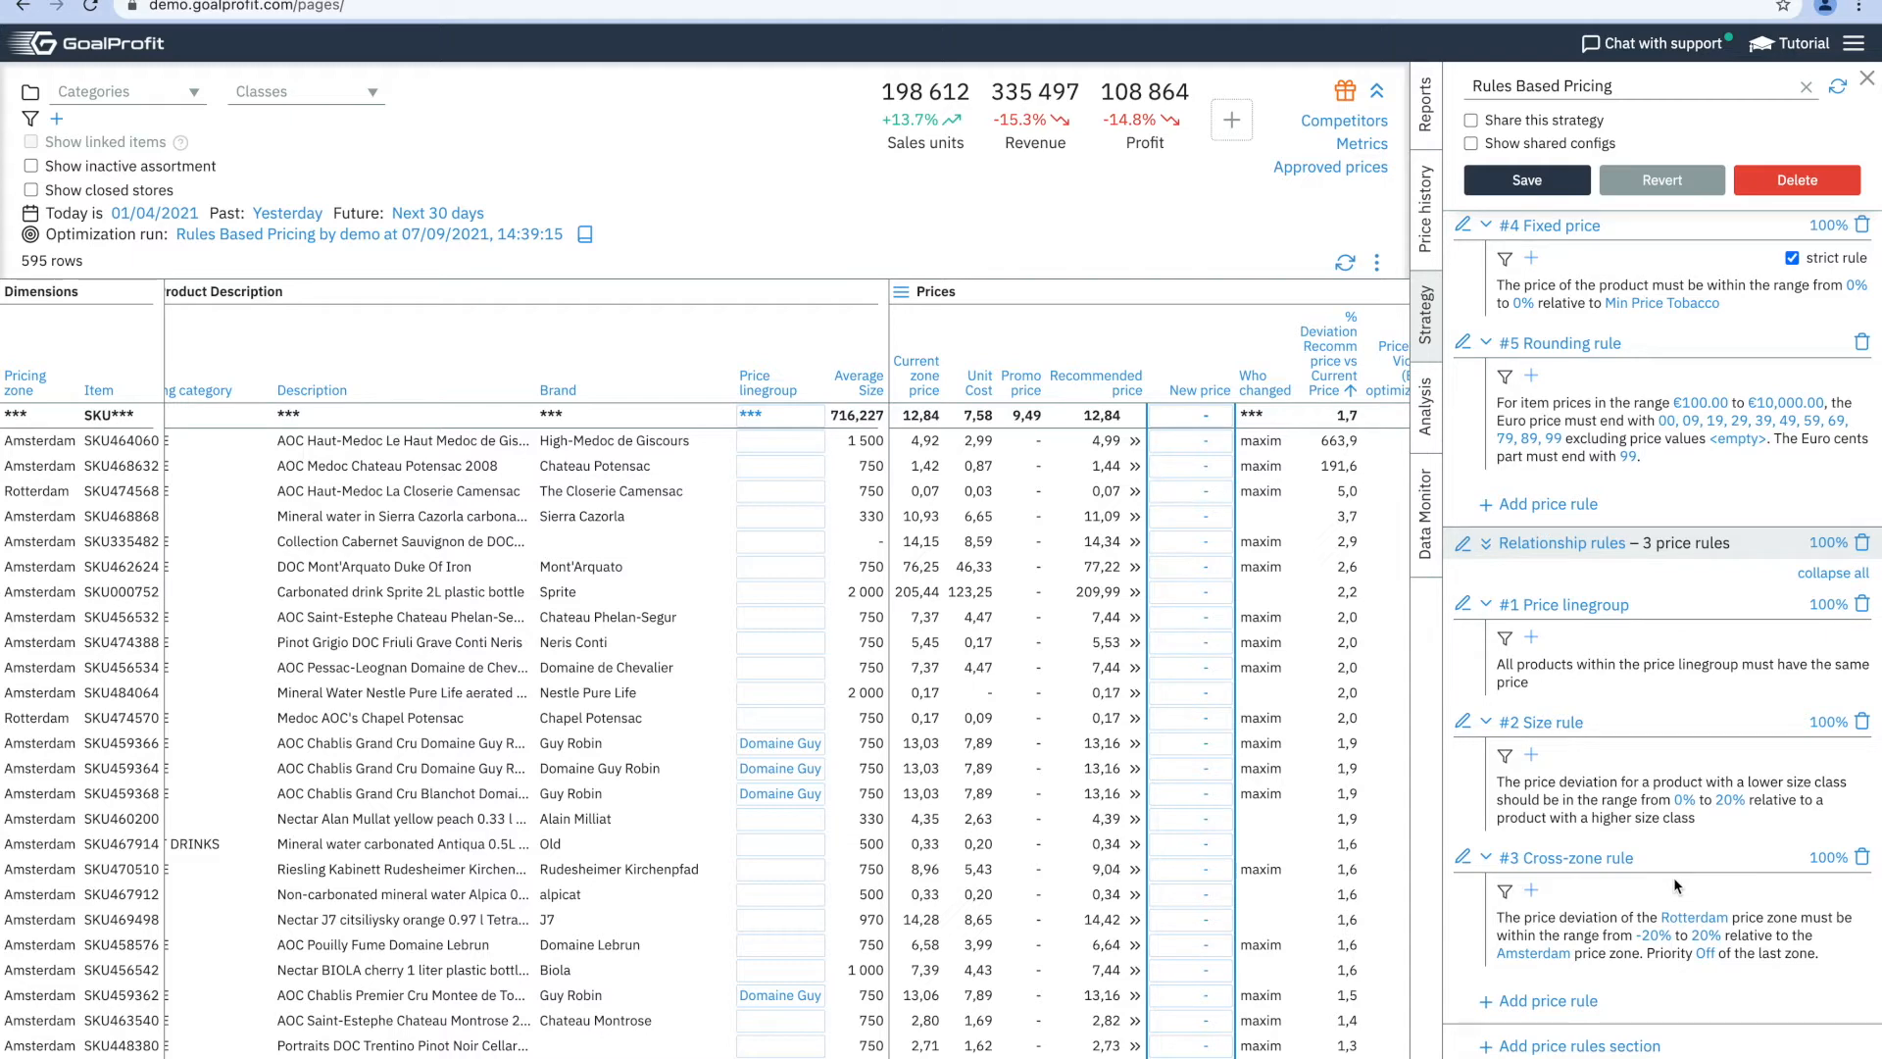
pyautogui.scroll(-1, 1675, 885)
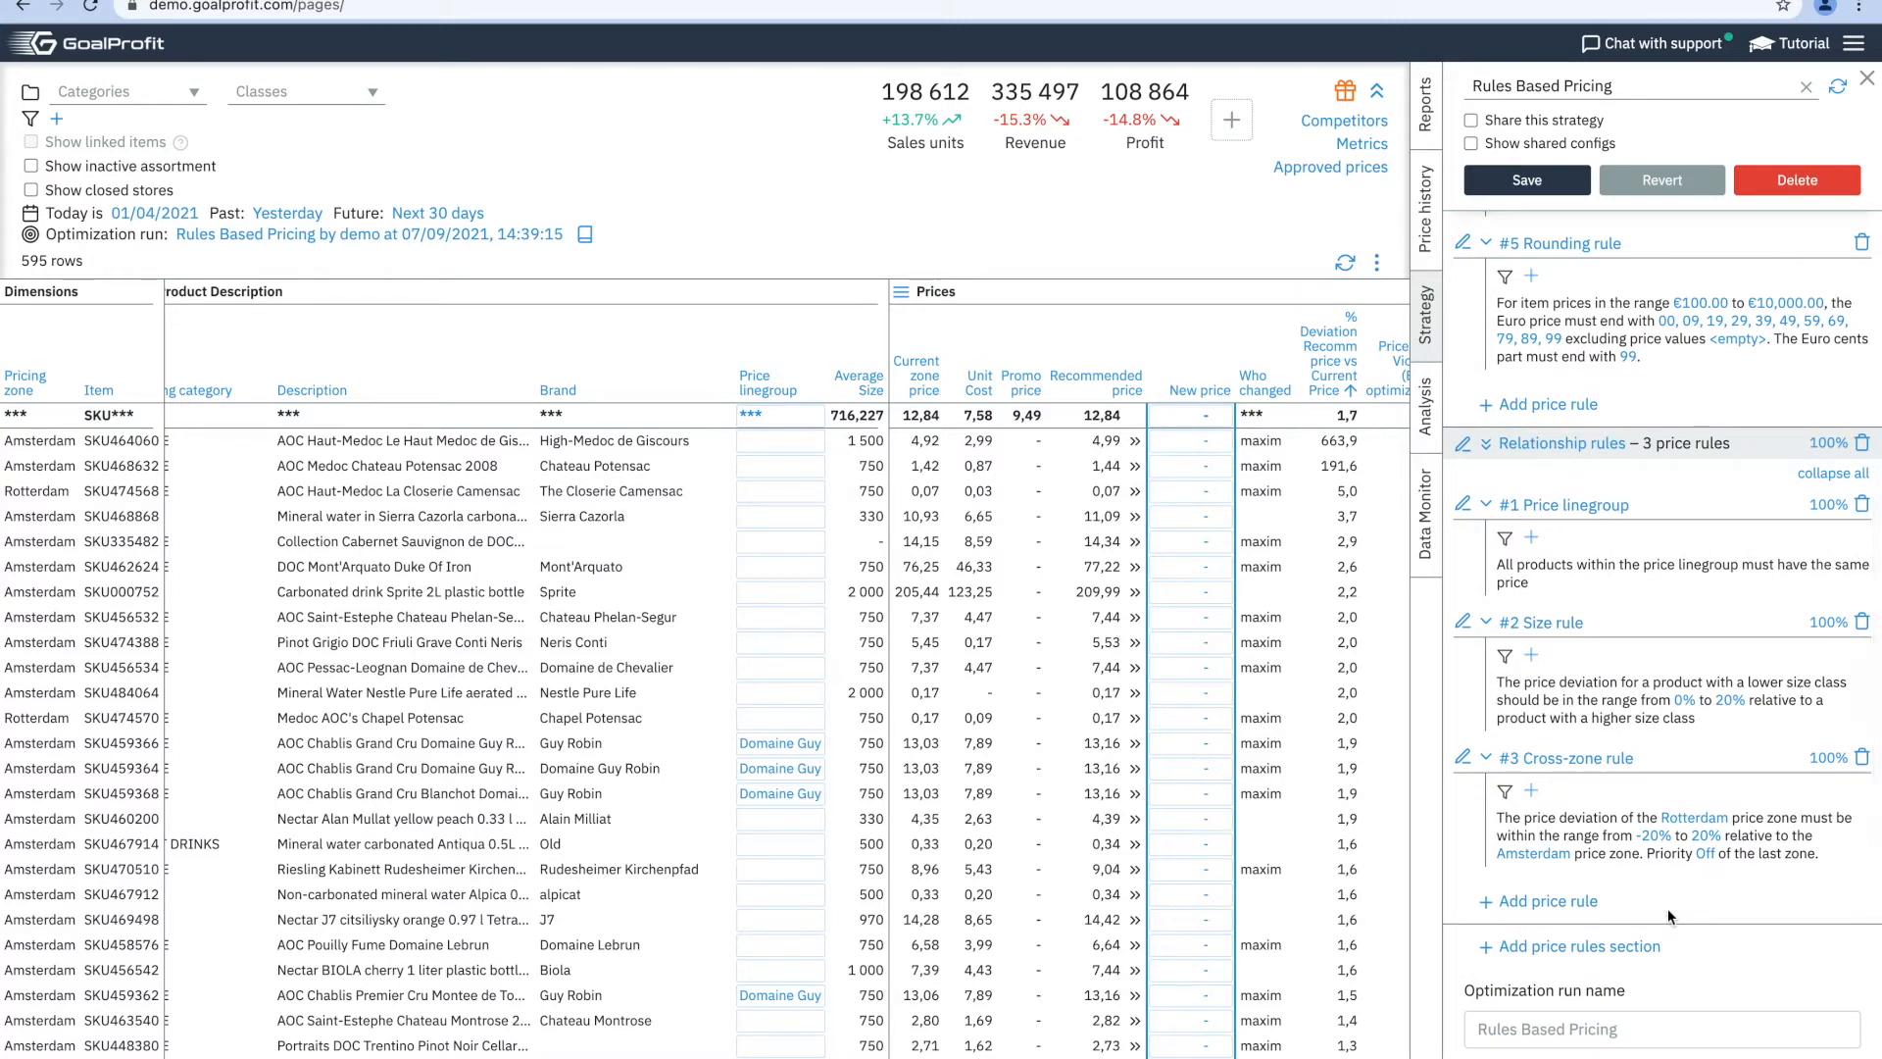
pyautogui.scroll(-1, 1672, 916)
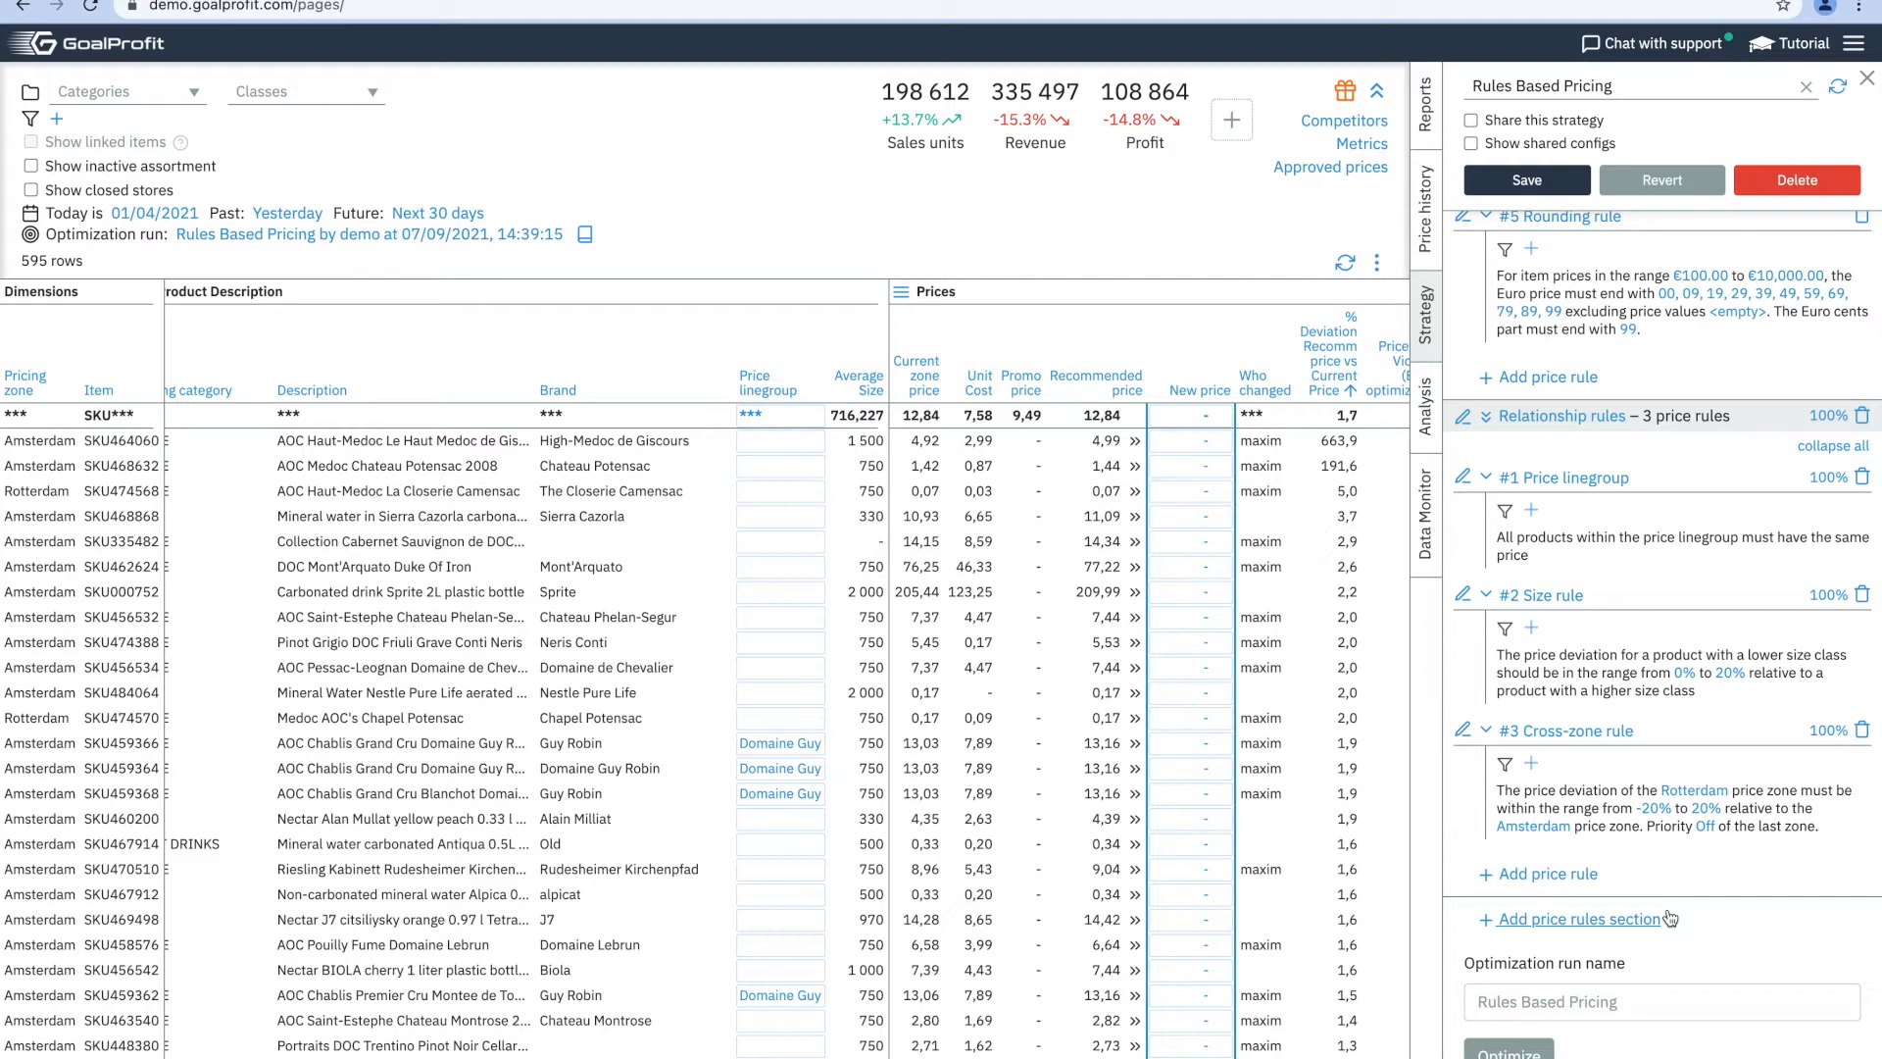
pyautogui.scroll(-1, 1671, 919)
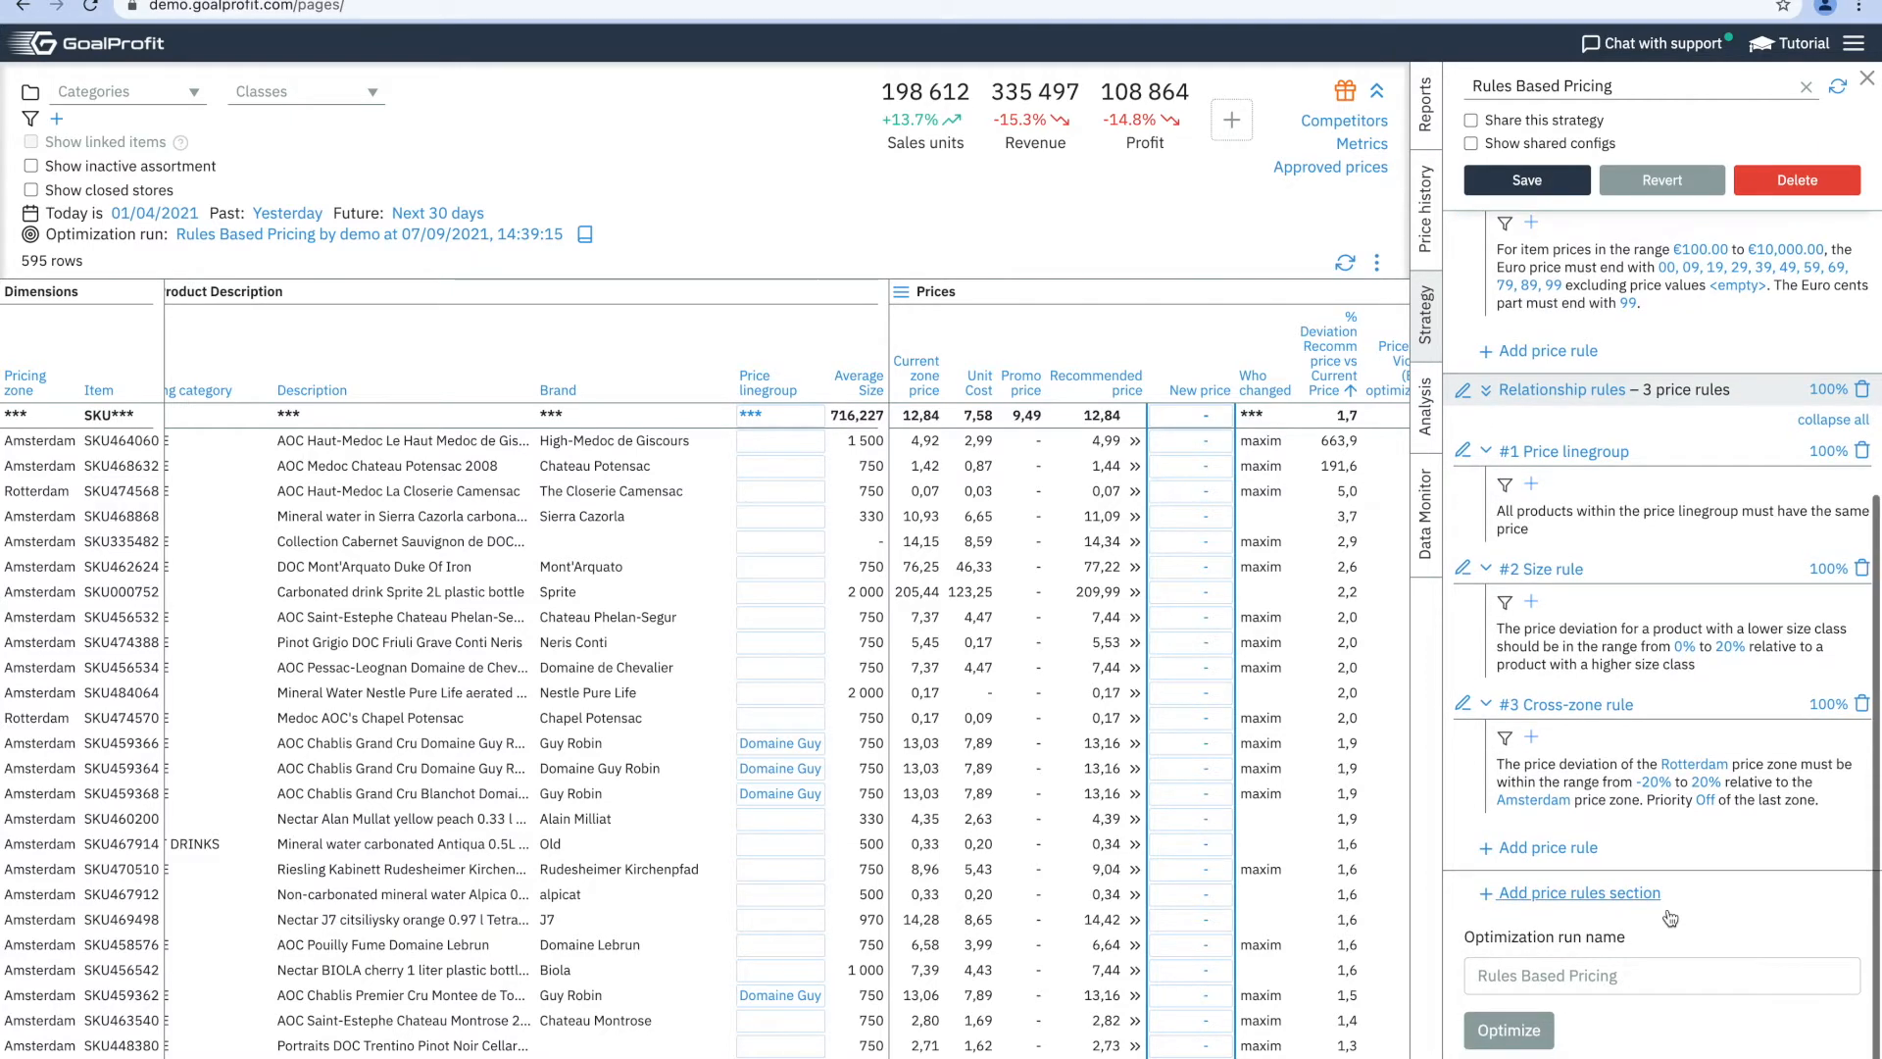
pyautogui.click(1554, 856)
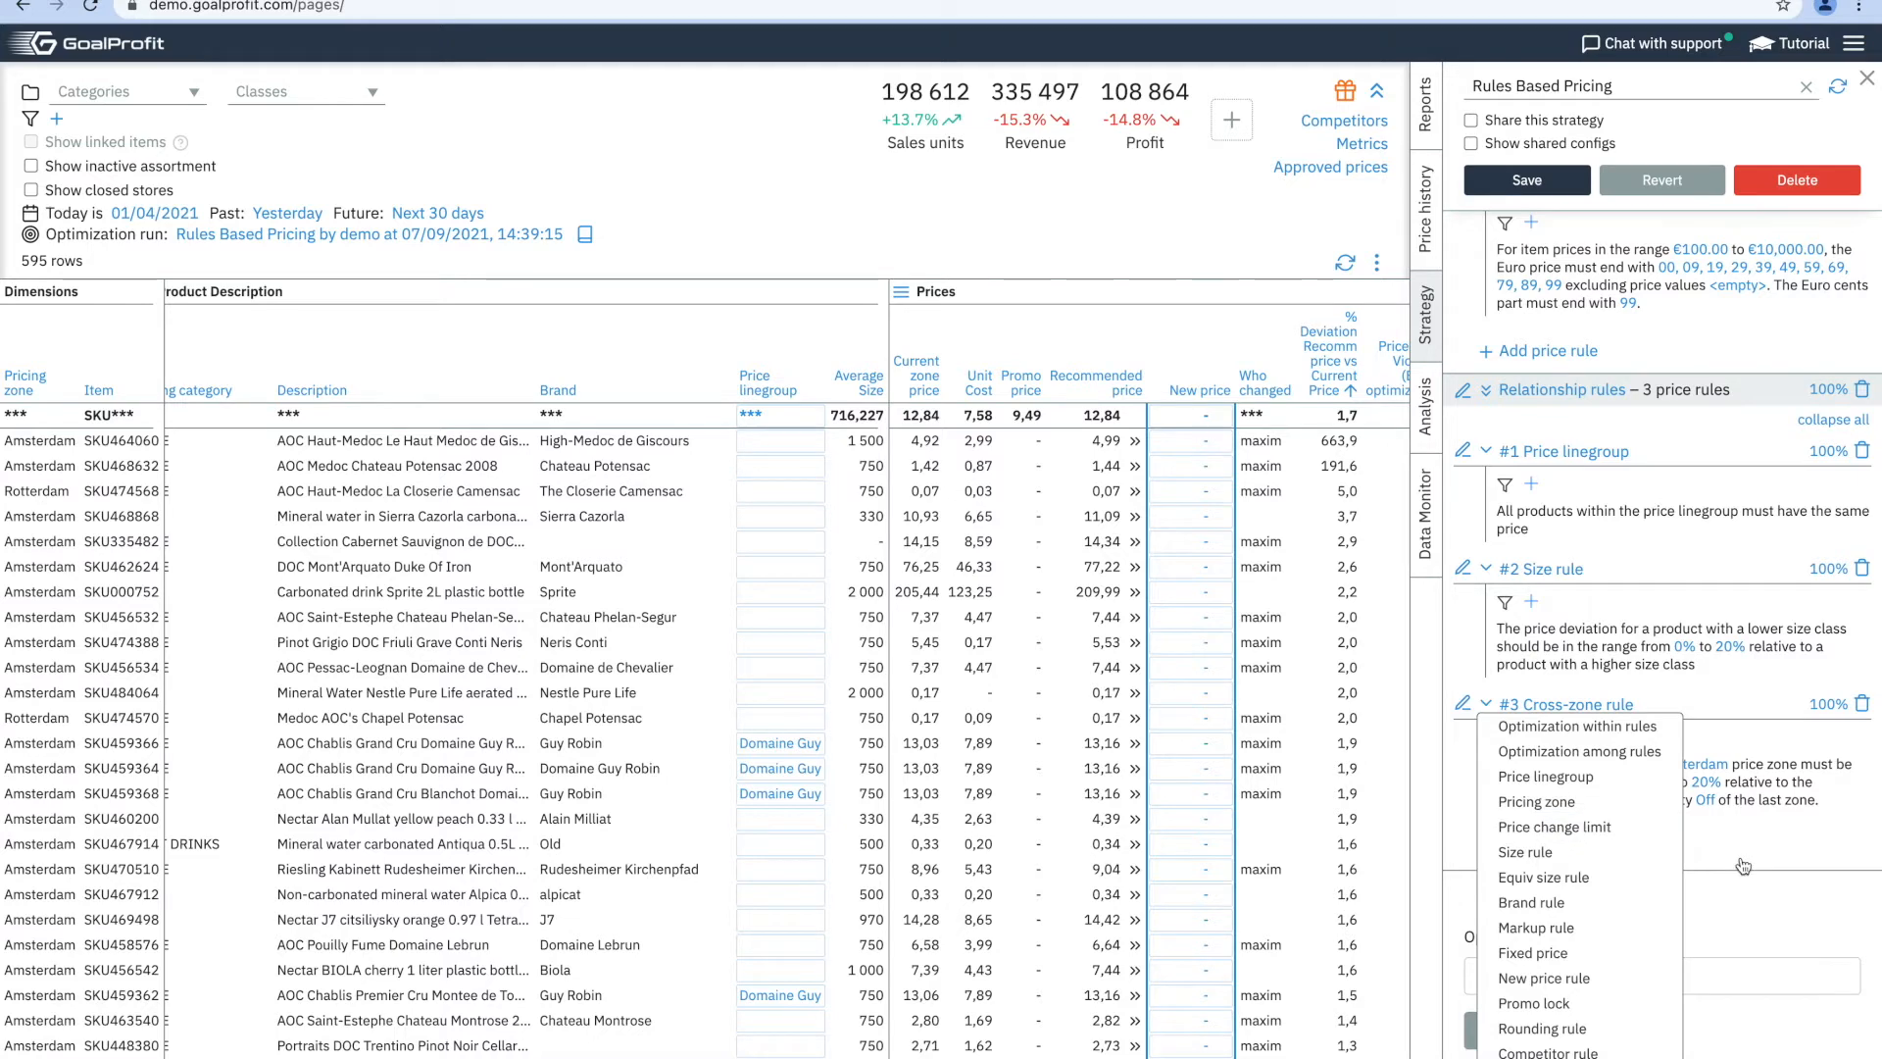
pyautogui.click(1736, 829)
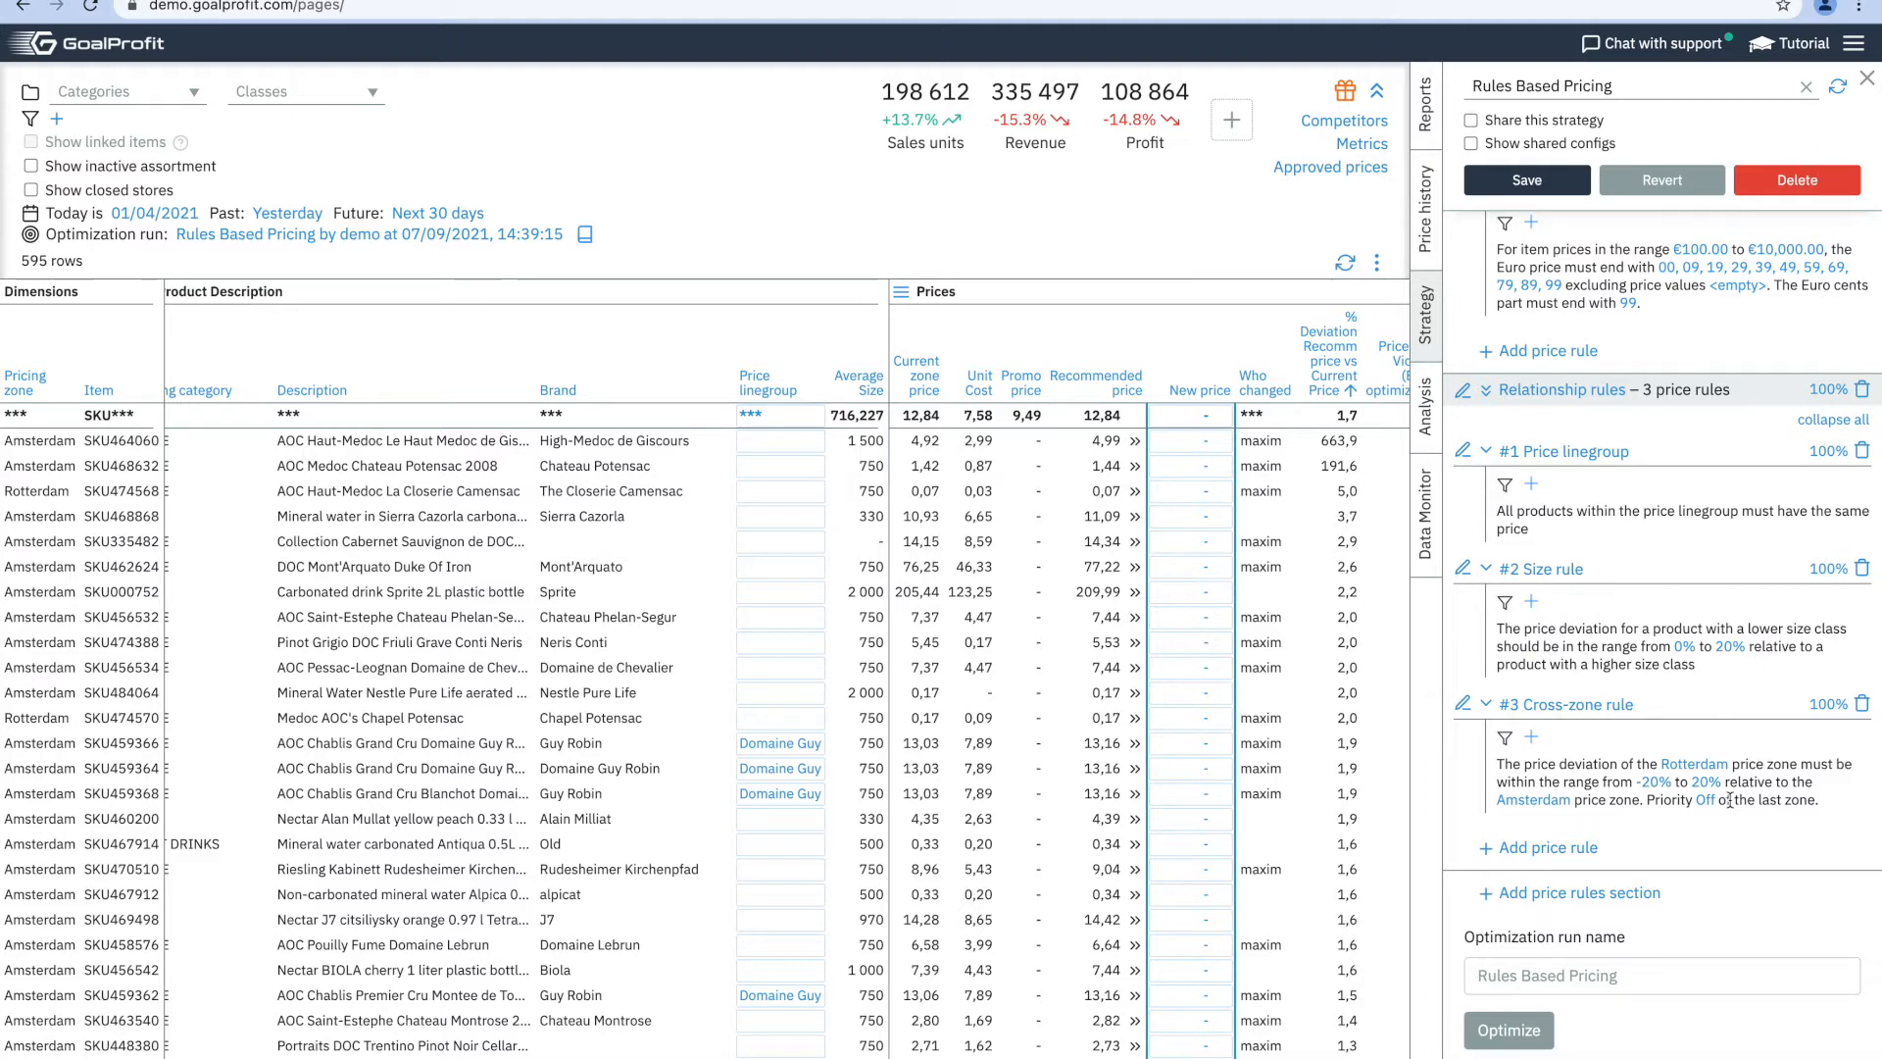
pyautogui.scroll(1, 1731, 801)
pyautogui.scroll(-1, 1730, 801)
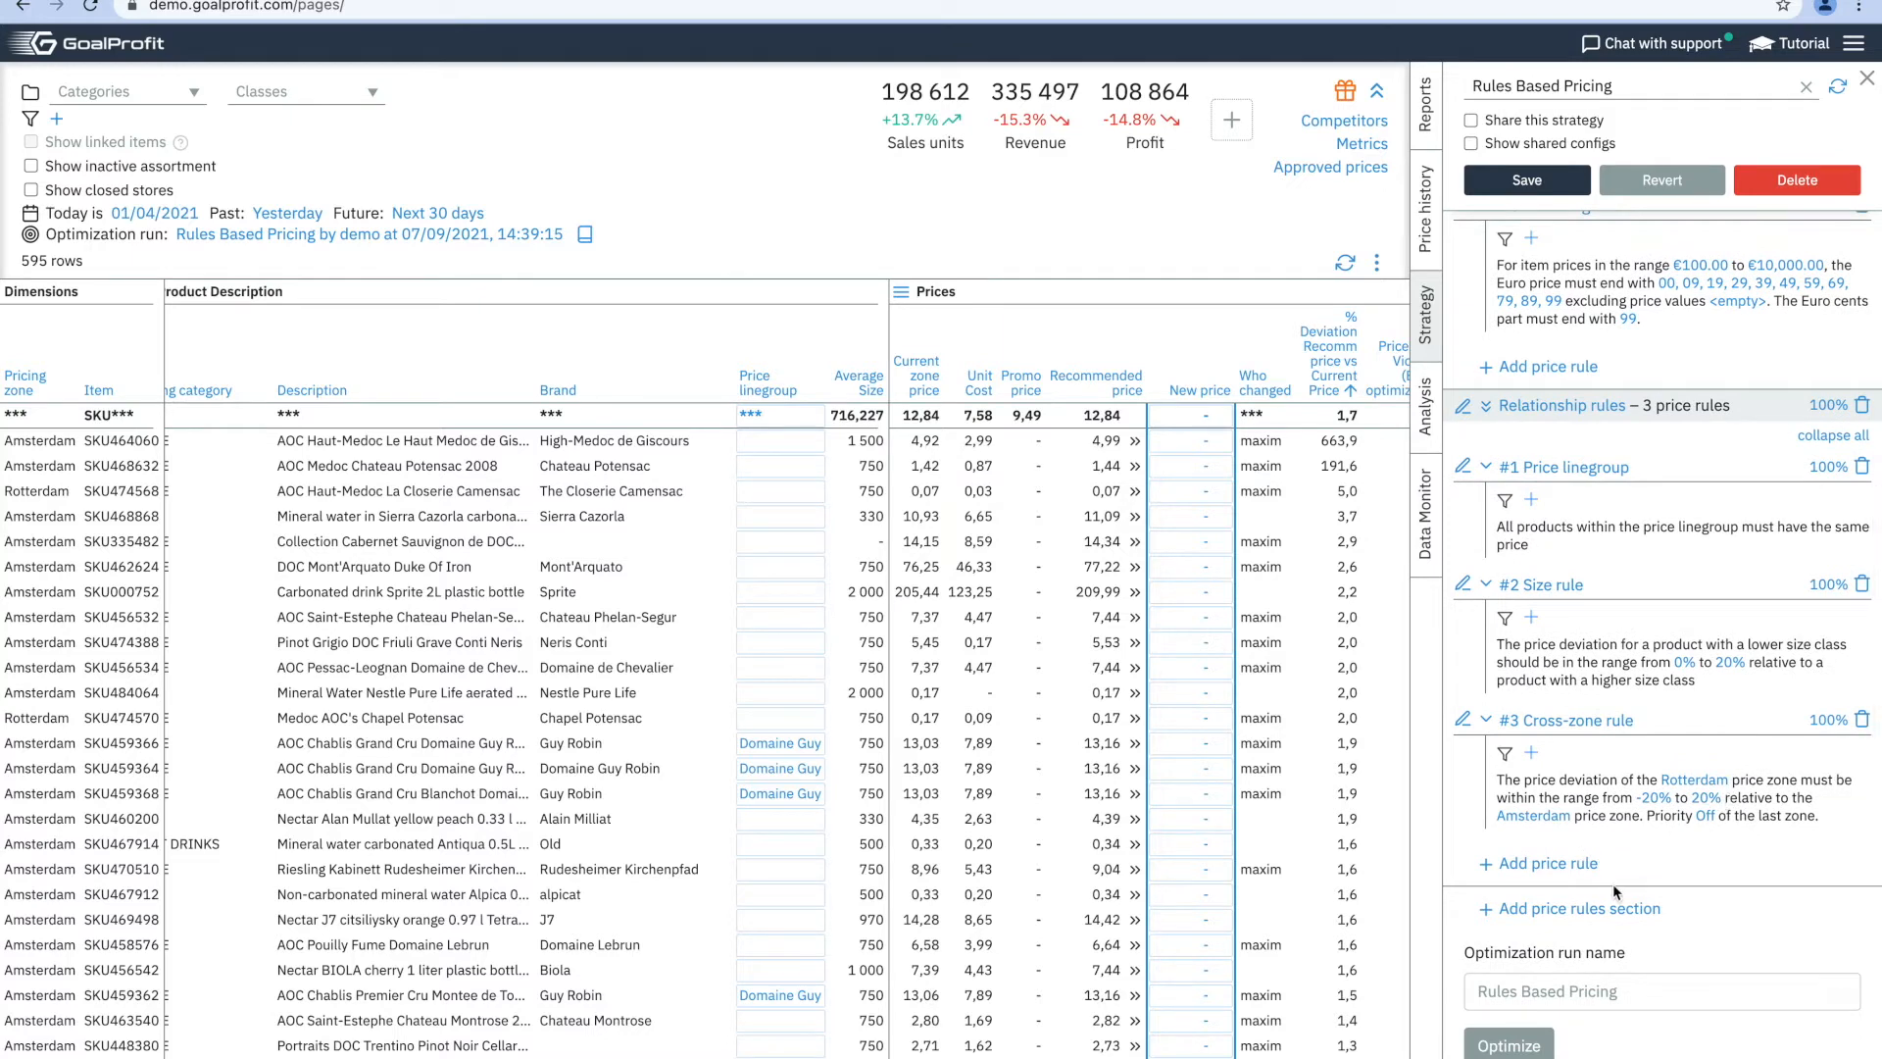
# Add a third price rules section named "Competitors" below the Relationship rules section.
pyautogui.click(1530, 908)
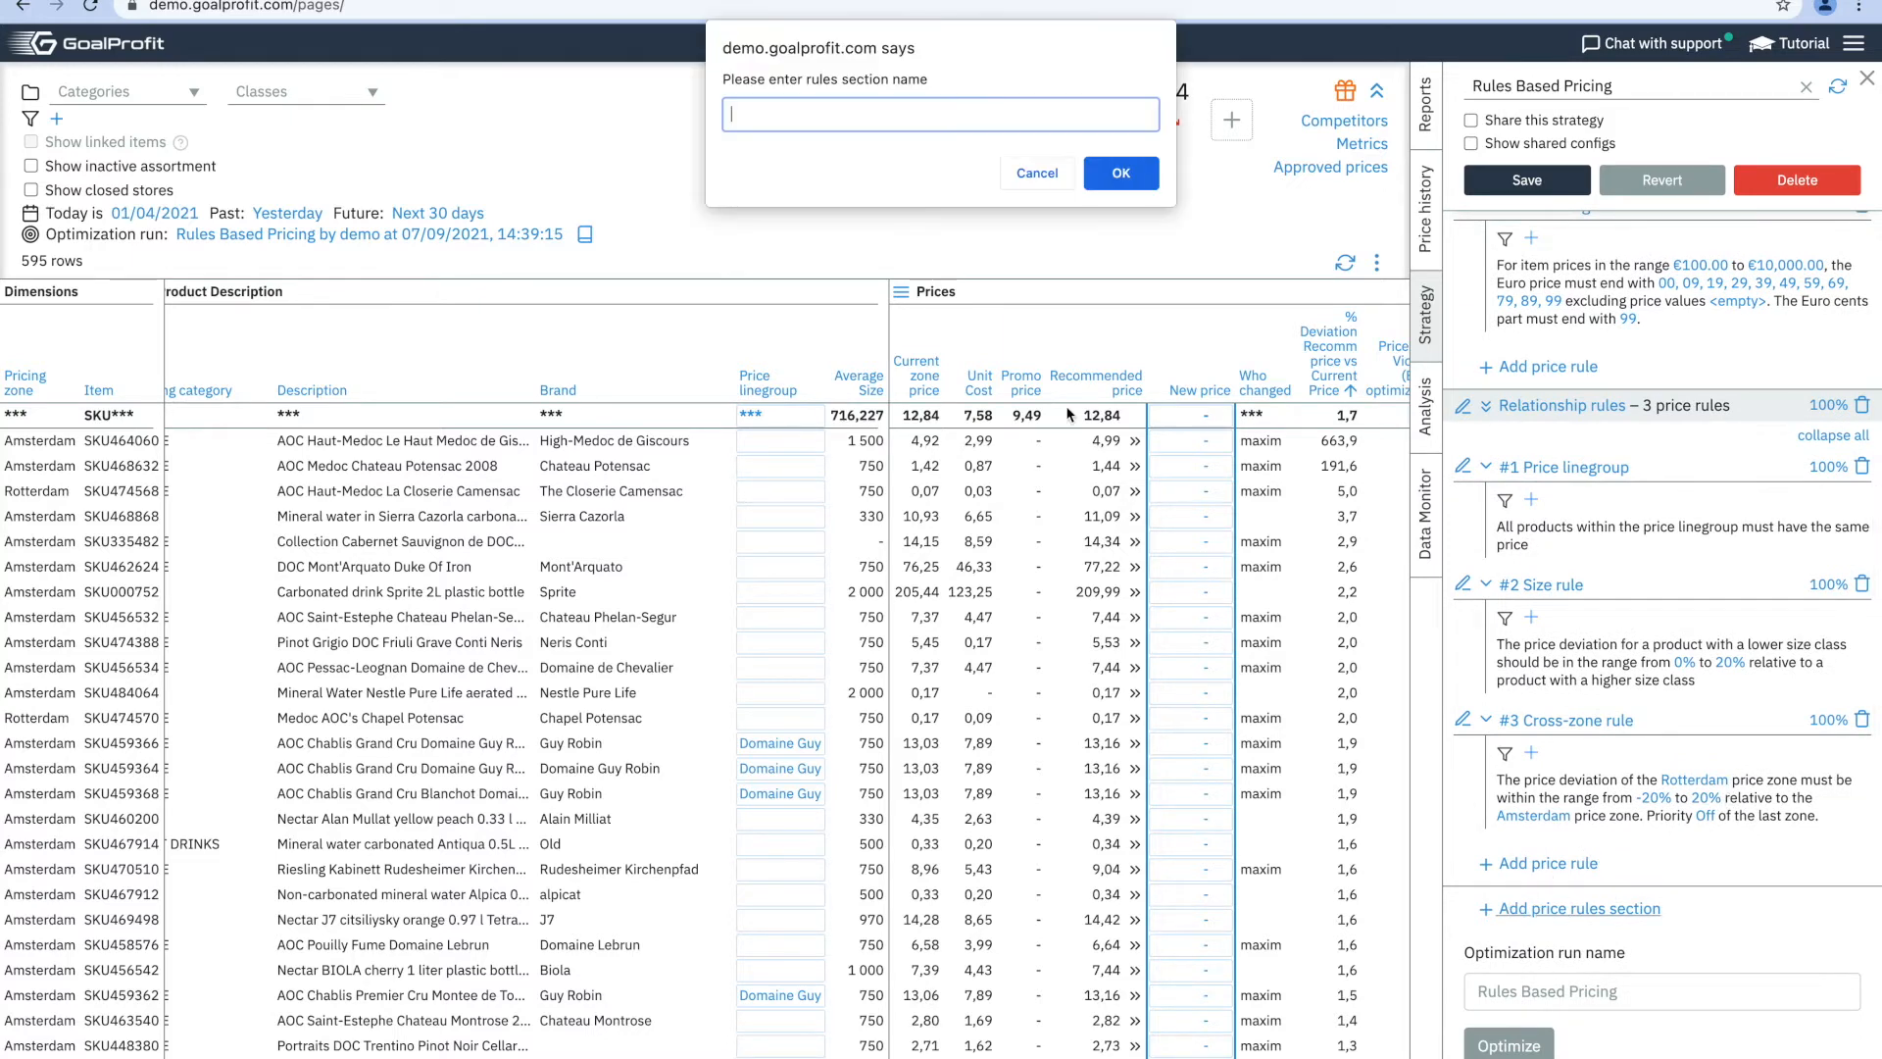
pyautogui.write('Competitors')
pyautogui.press('Return')
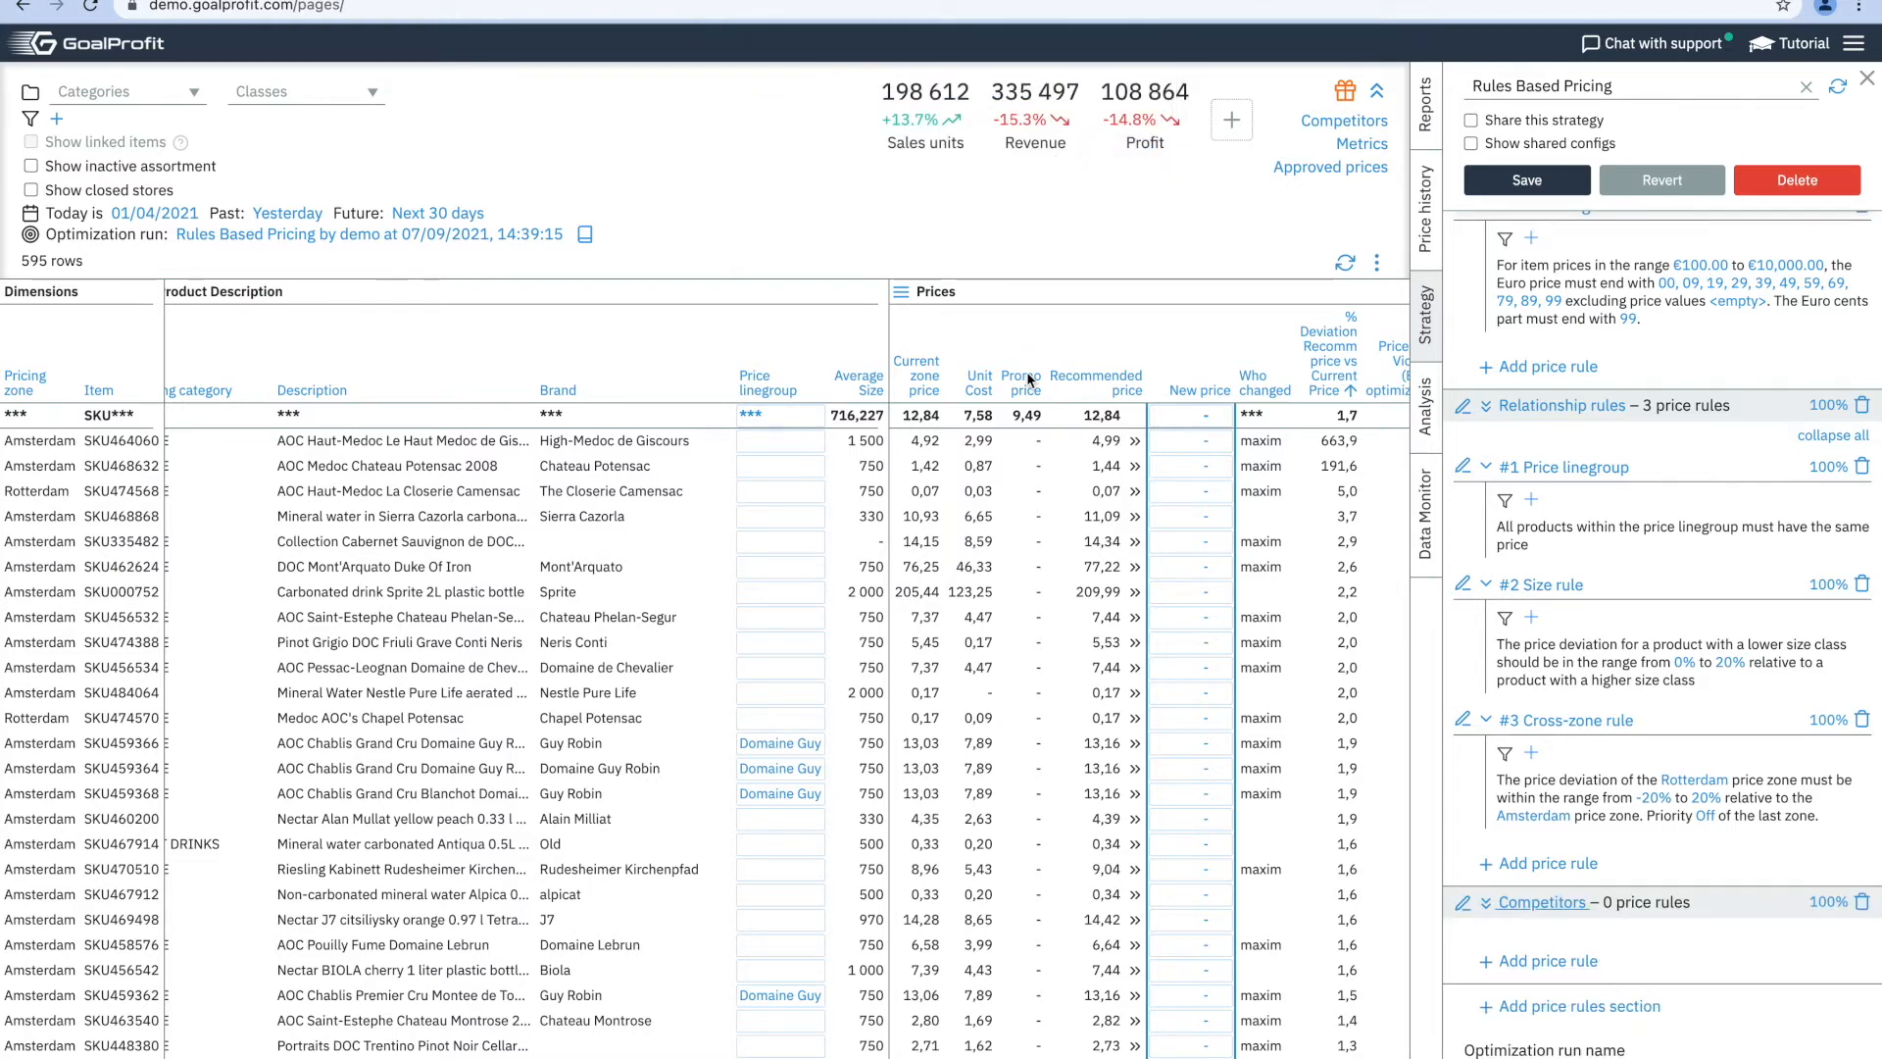
# Add a Competitor rule for Ahold to the Competitors section and set its upper price deviation to 0%.
pyautogui.click(1559, 872)
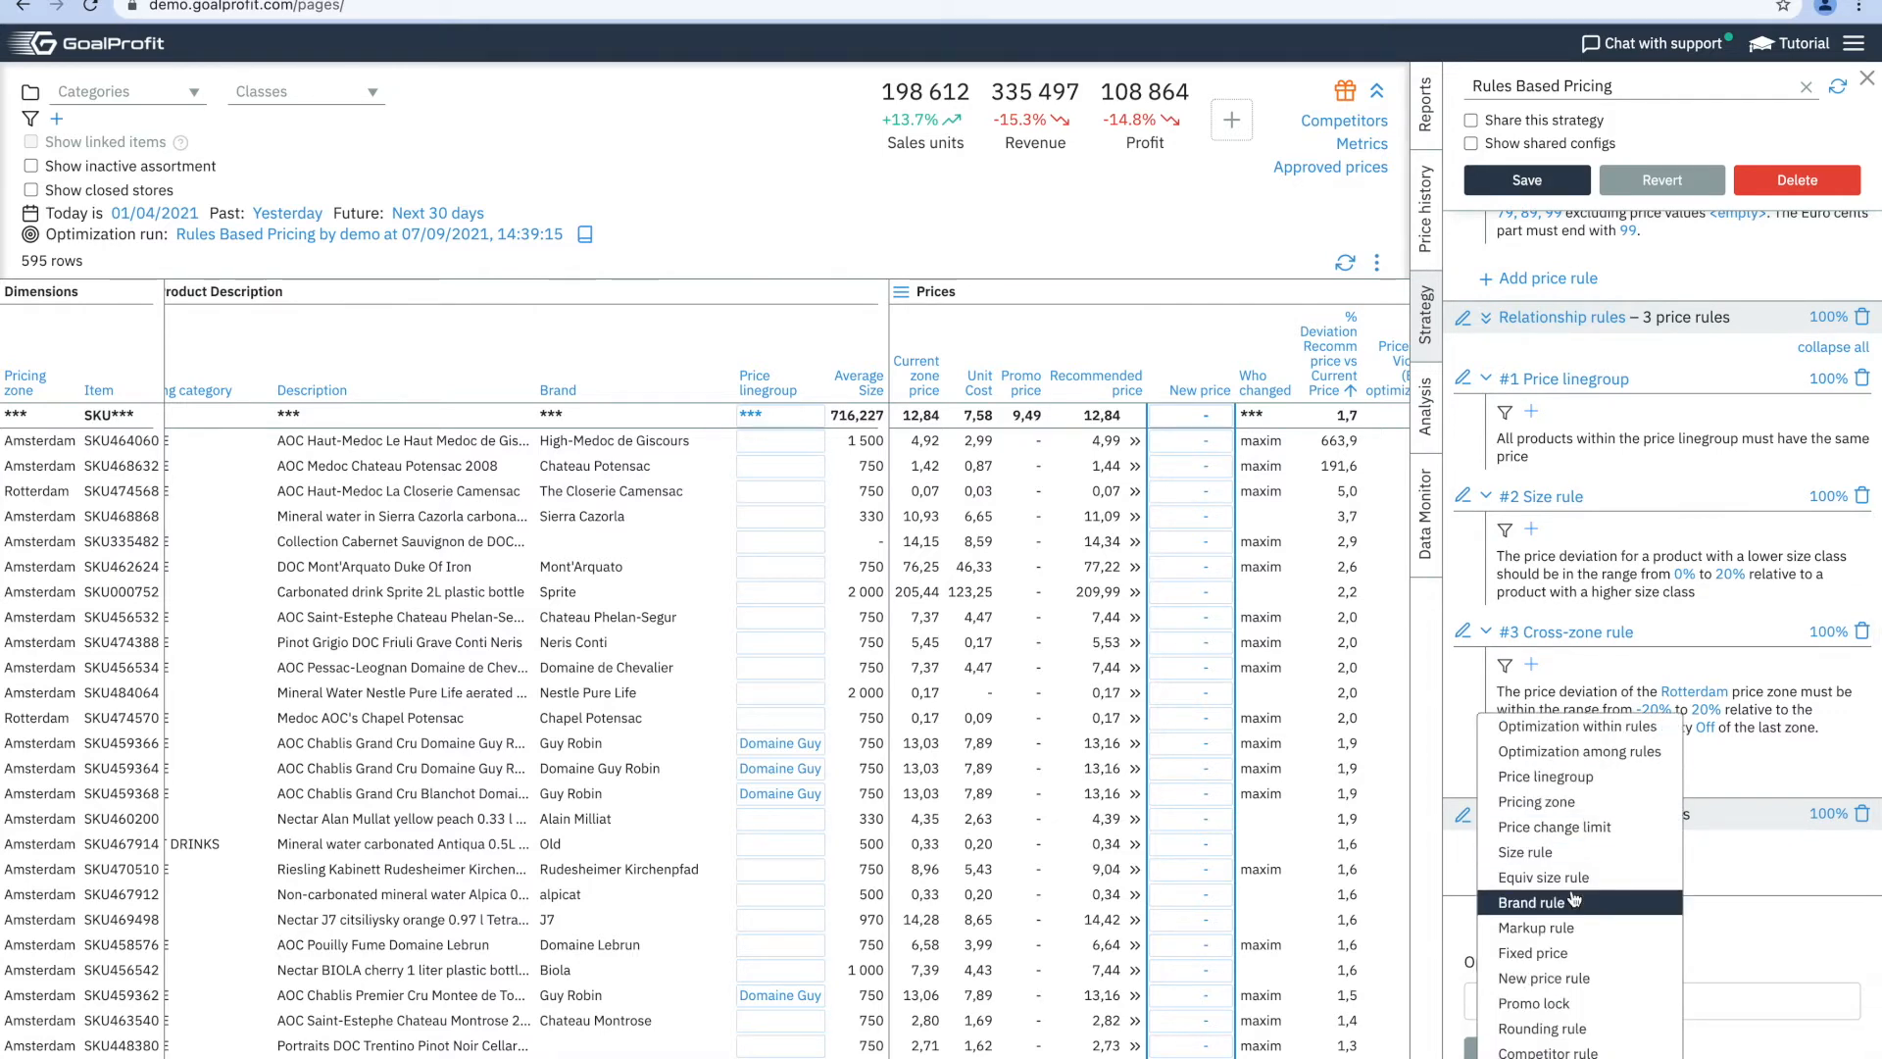
pyautogui.click(1538, 1052)
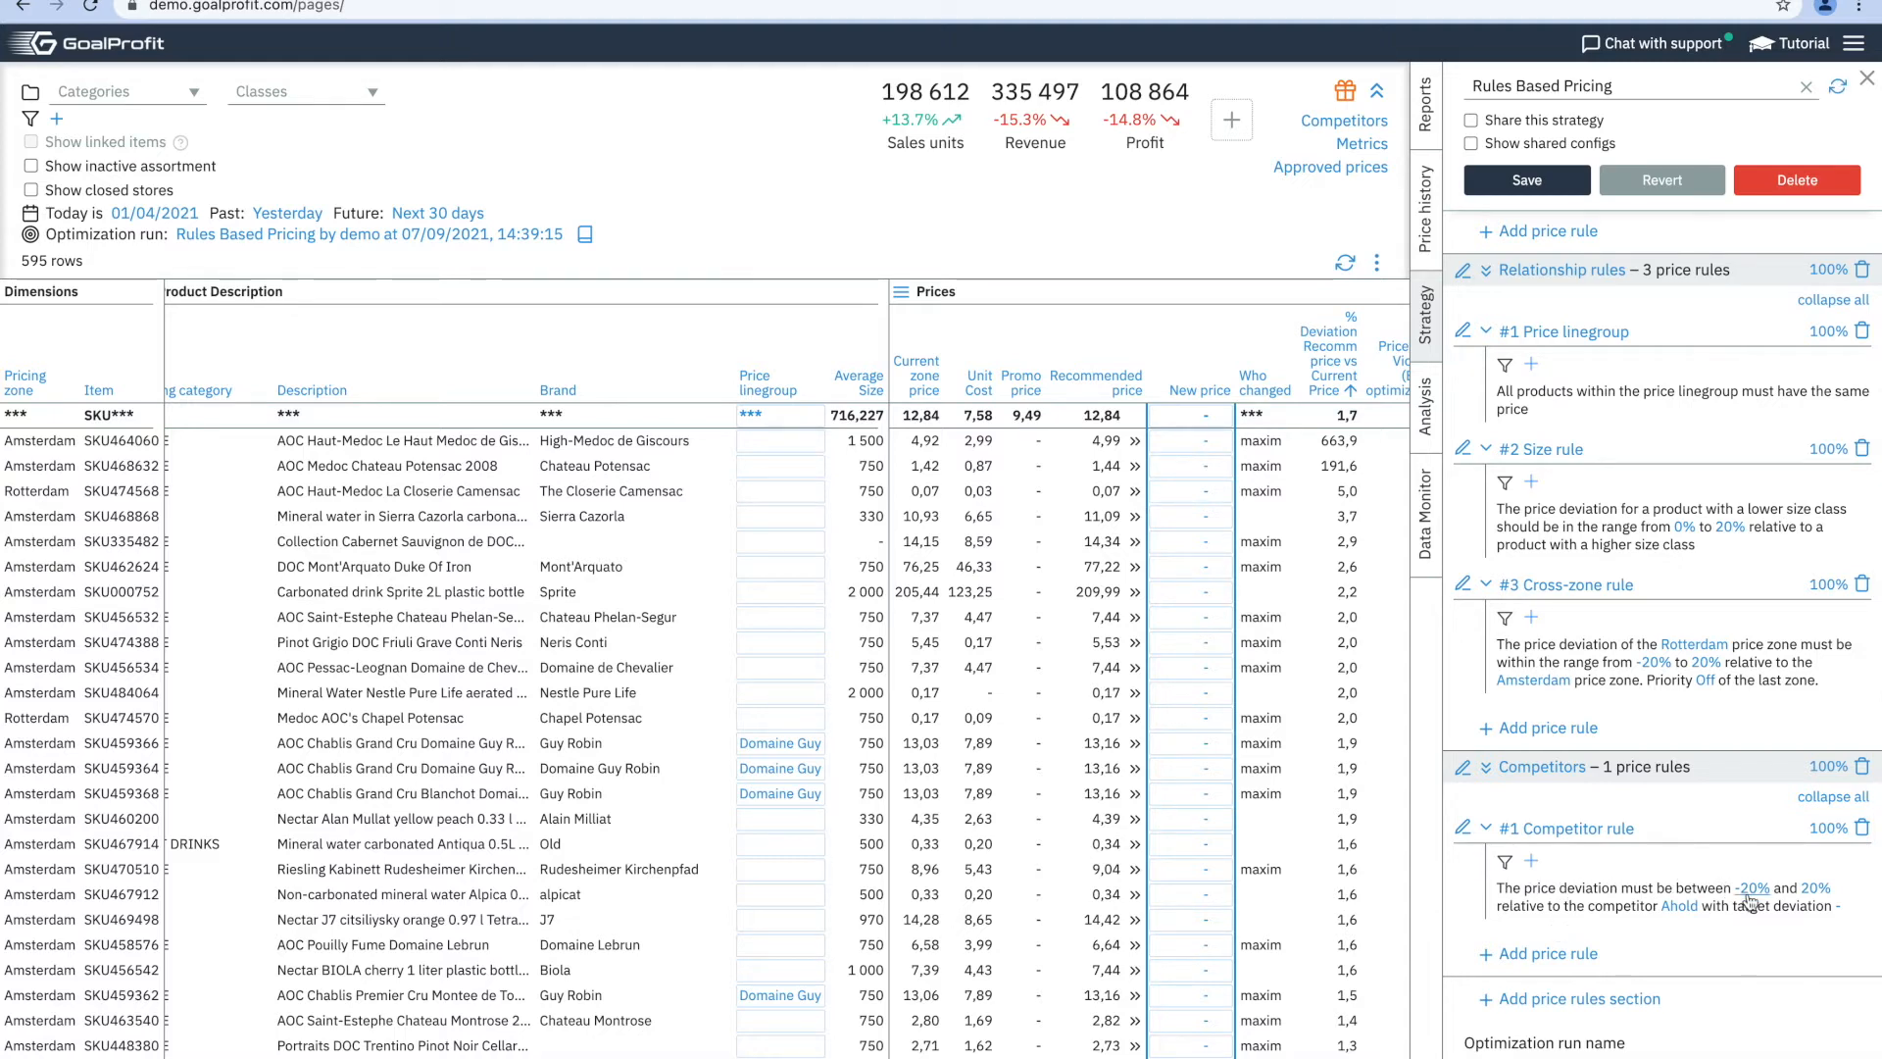
pyautogui.click(1806, 898)
pyautogui.write('0')
pyautogui.press('Return')
# Add a second Competitor rule to the Competitors section and set its competitor to Jumbo.
pyautogui.scroll(-2, 1804, 815)
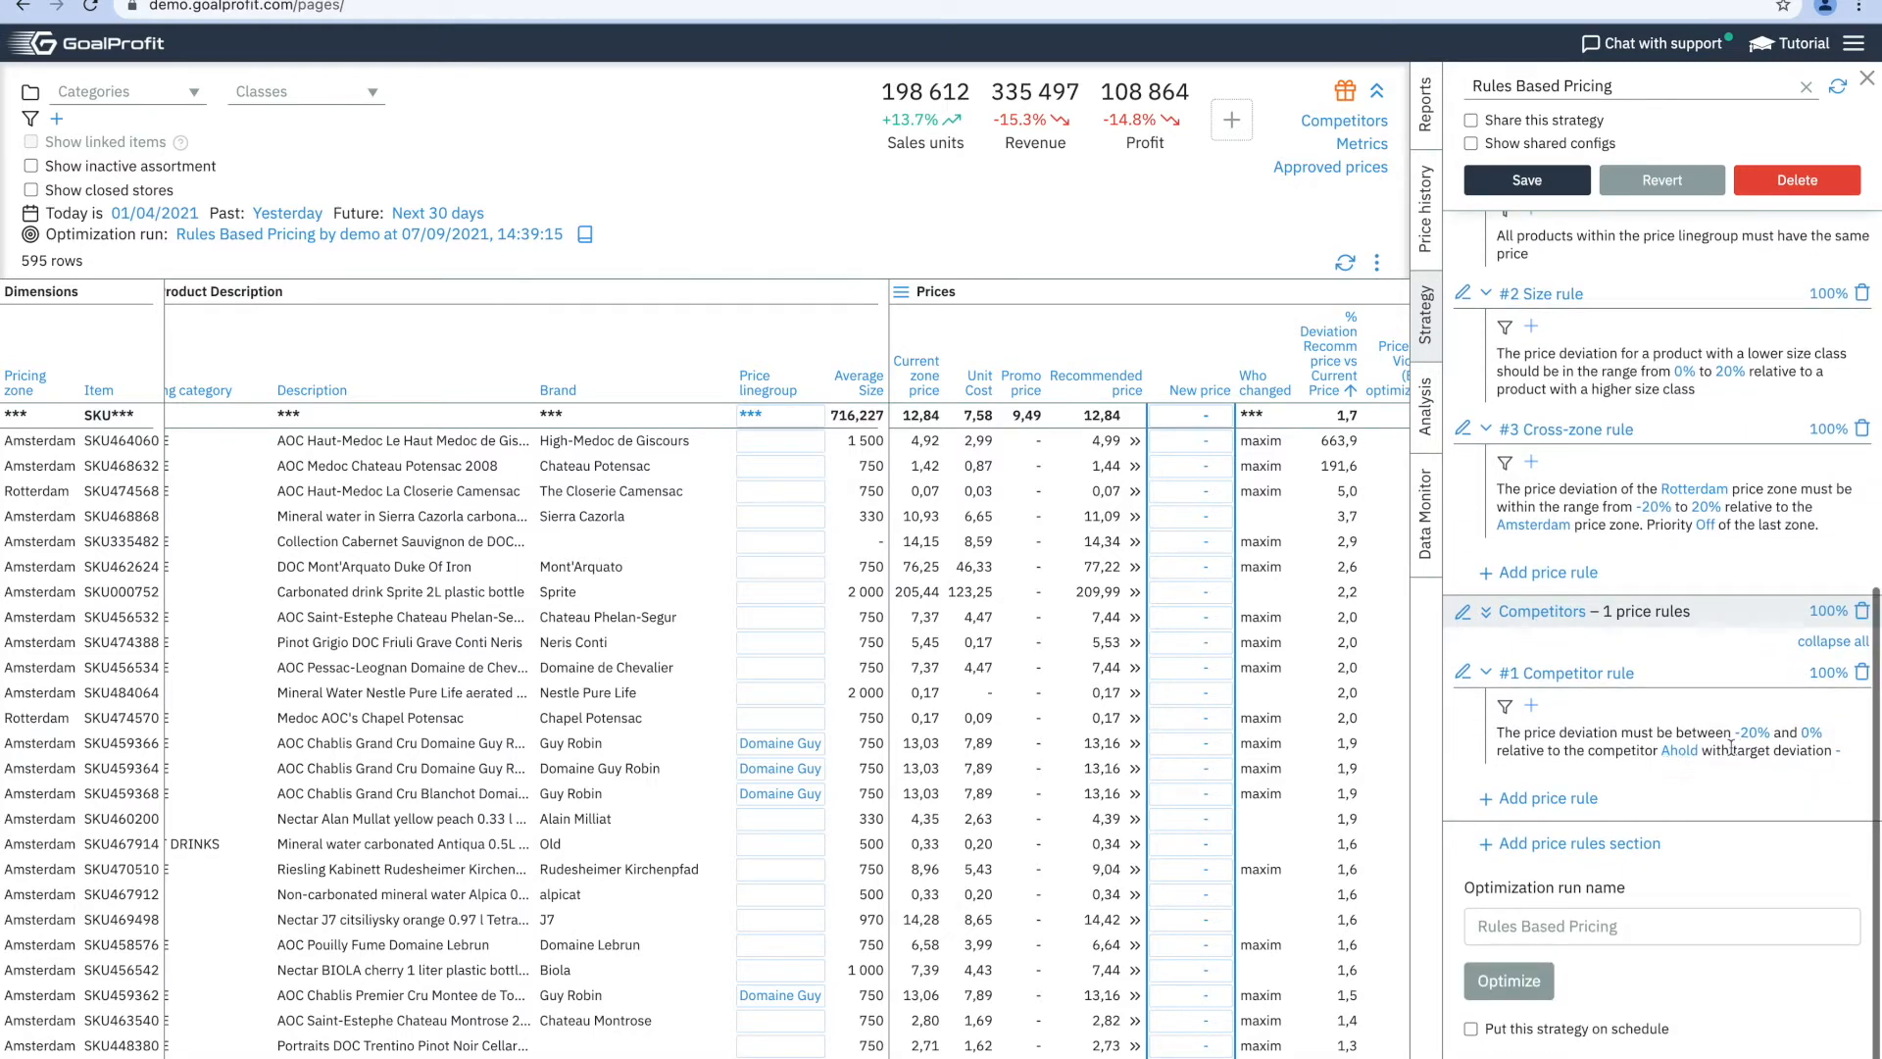
pyautogui.click(1547, 798)
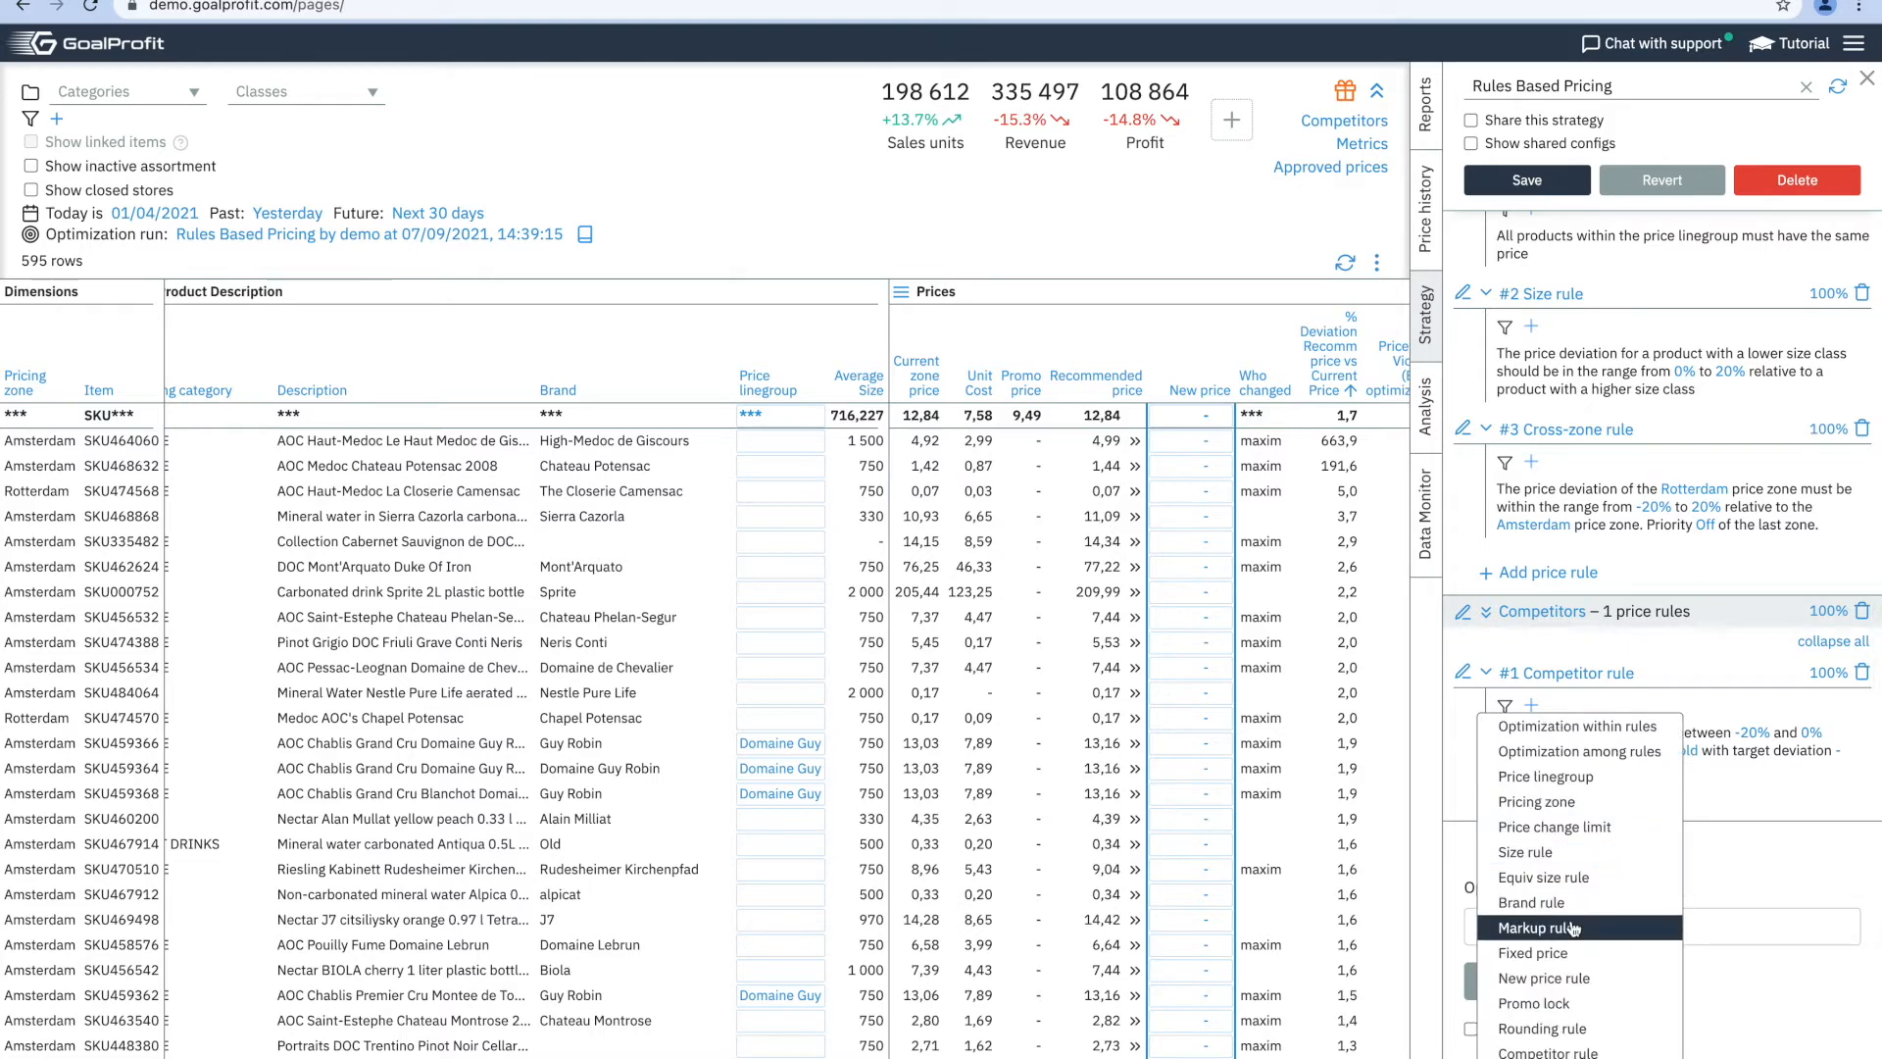
pyautogui.click(1565, 1051)
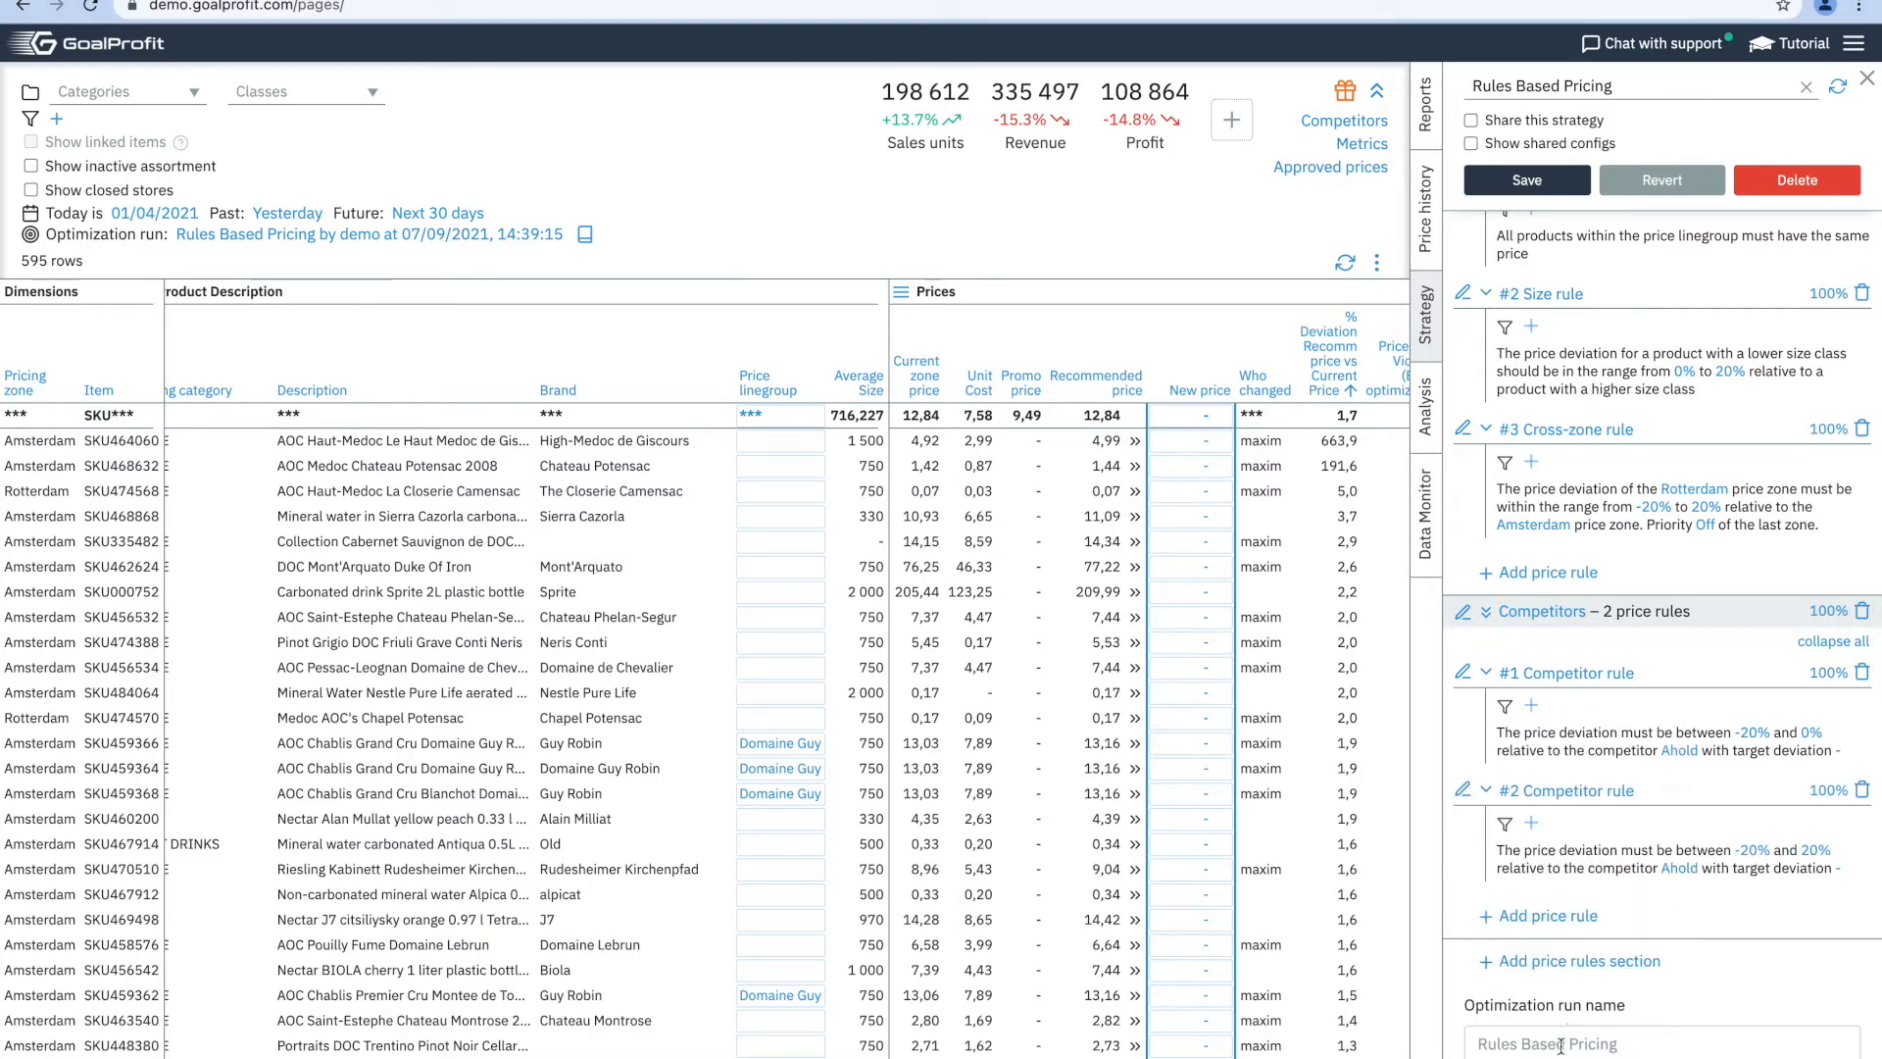
pyautogui.click(1681, 869)
pyautogui.click(1637, 926)
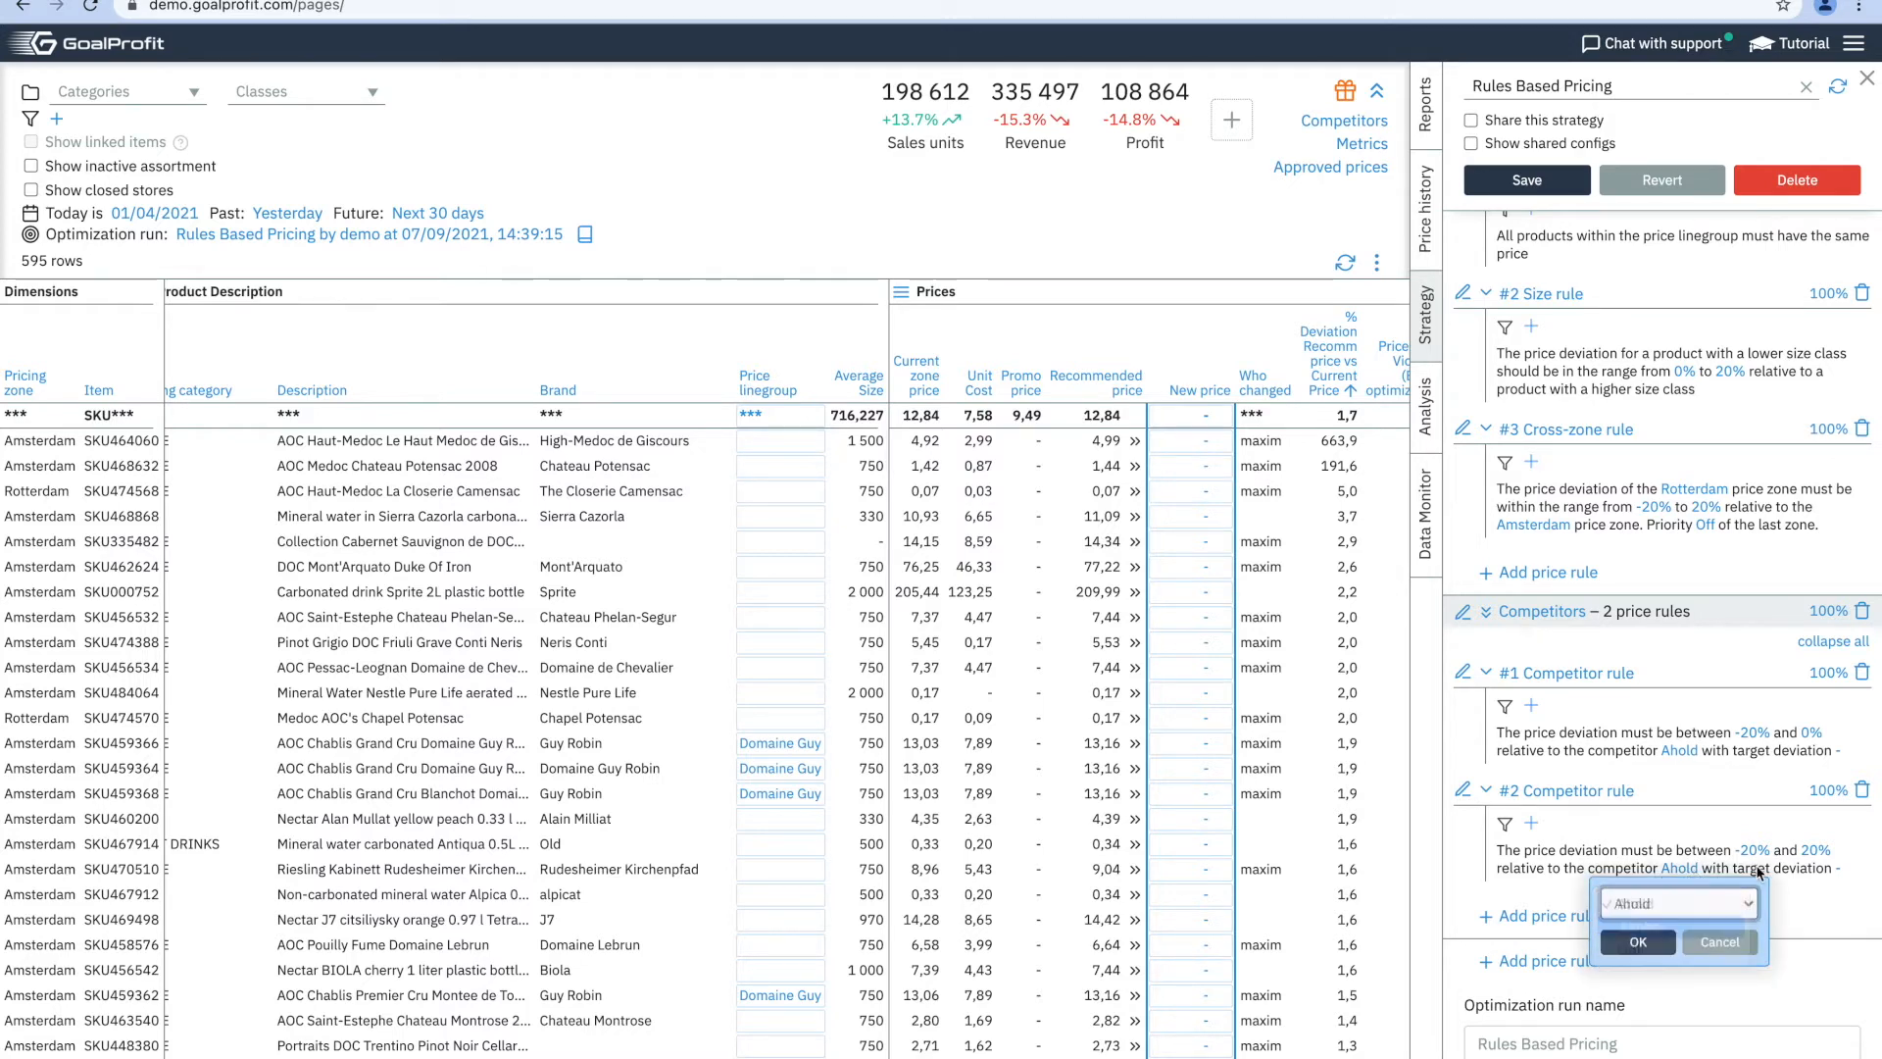
pyautogui.click(1652, 942)
# Set both the lower and upper price deviation of the Jumbo competitor rule to 0%.
pyautogui.click(1750, 854)
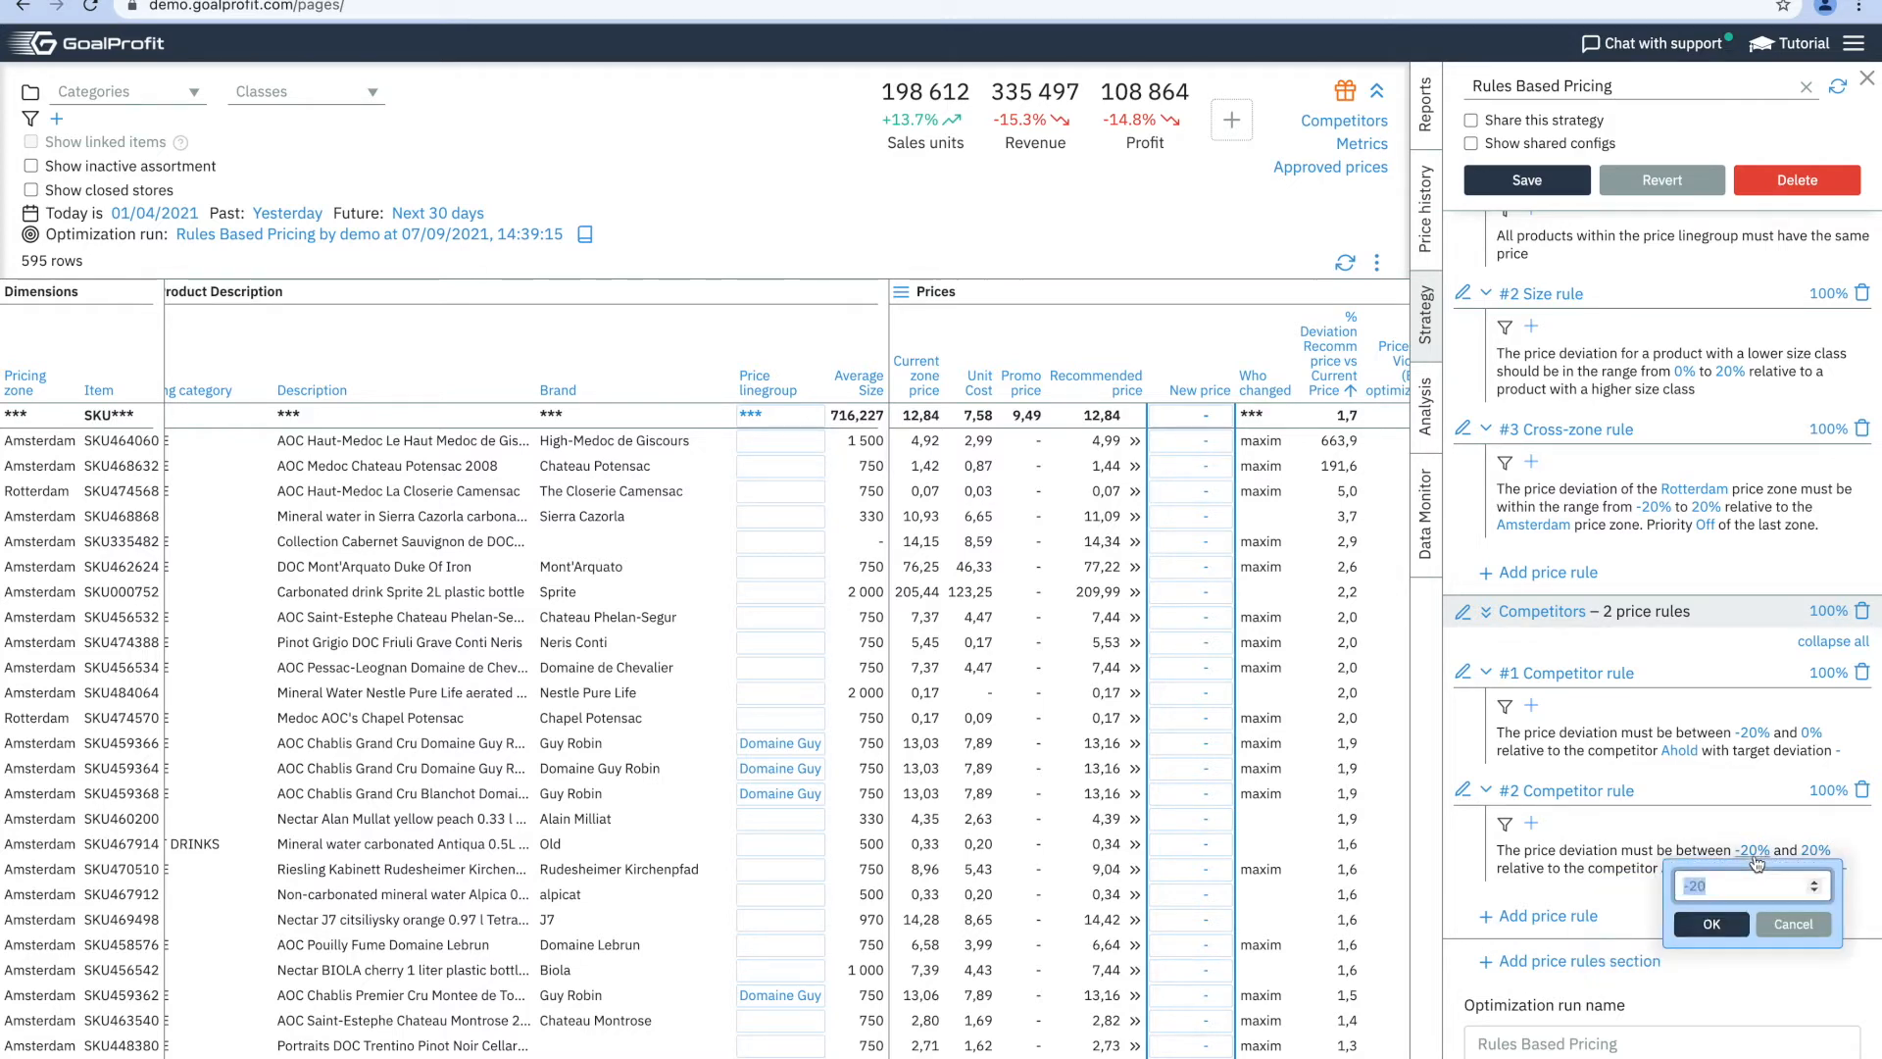
pyautogui.write('0')
pyautogui.press('Return')
pyautogui.click(1806, 850)
pyautogui.write('0')
pyautogui.press('Return')
# Add a third Competitor rule for Lidl to the Competitors section with a lower price deviation of 0%.
pyautogui.click(1534, 916)
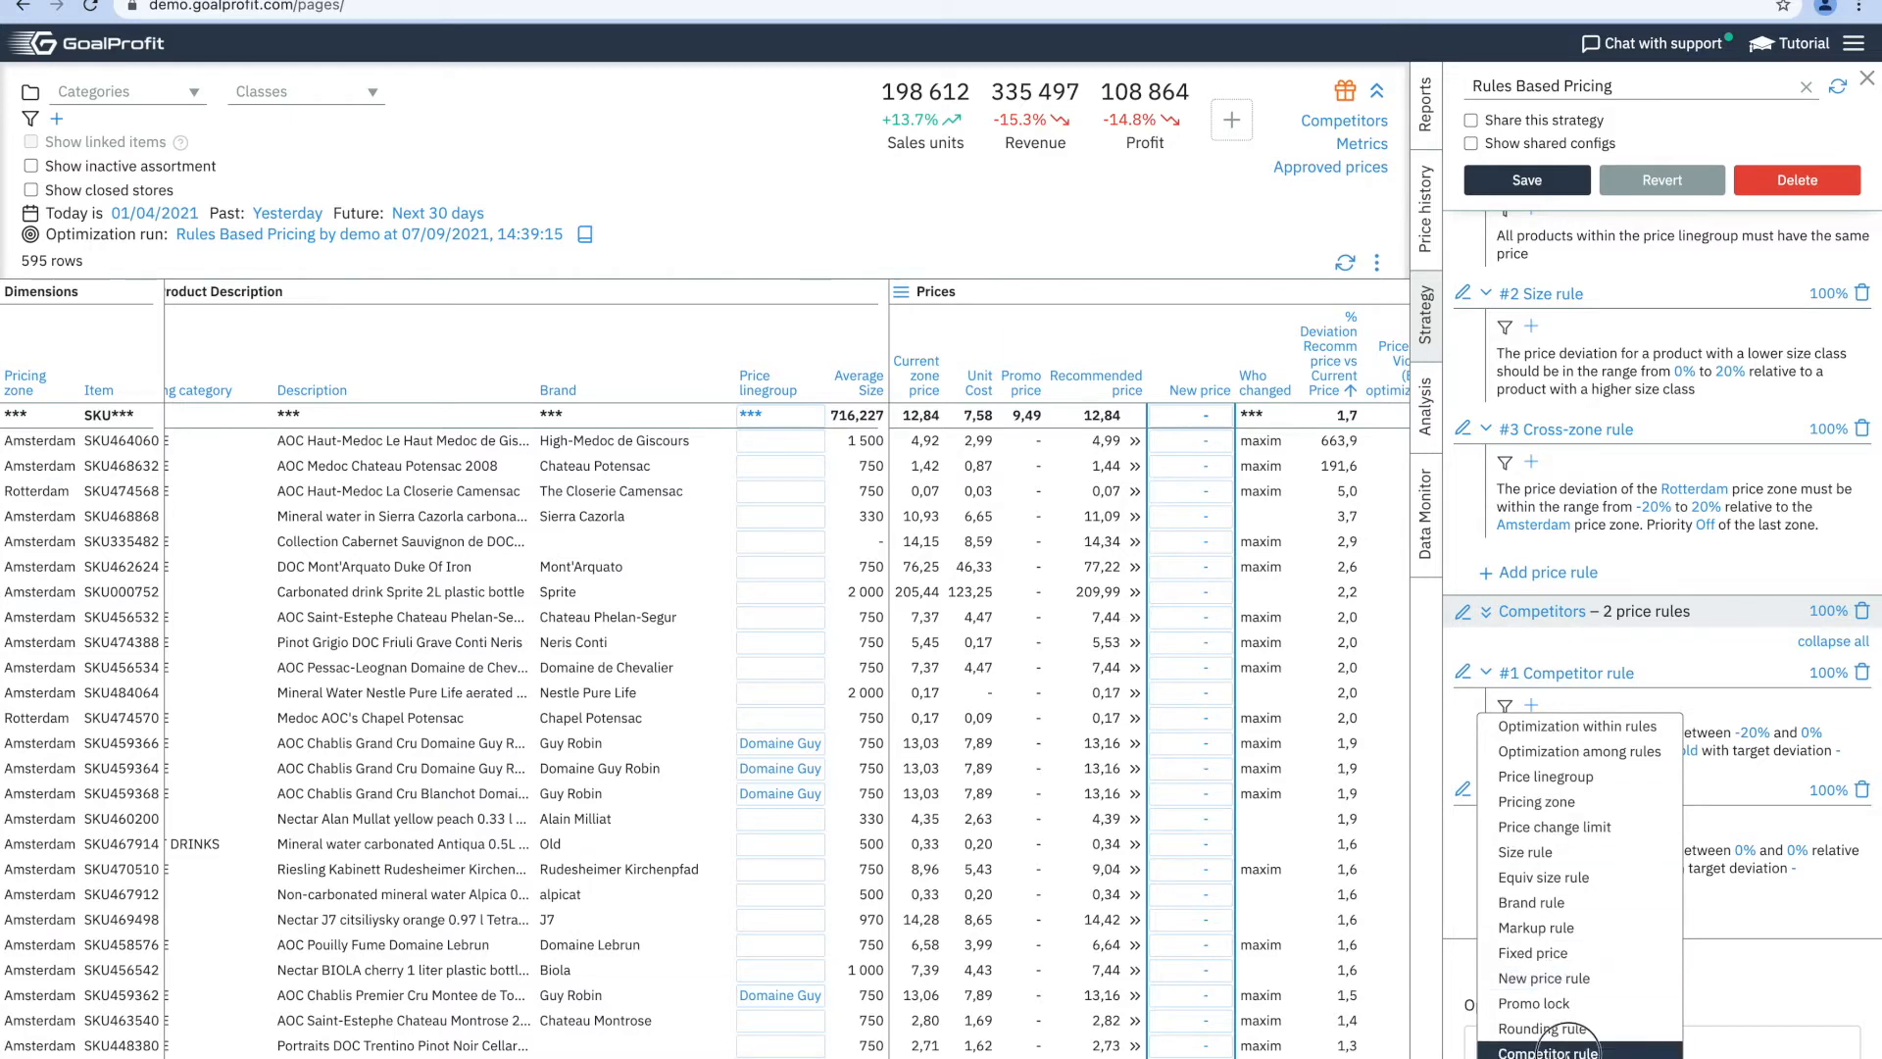
pyautogui.click(1579, 1051)
pyautogui.click(1679, 987)
pyautogui.click(1679, 1021)
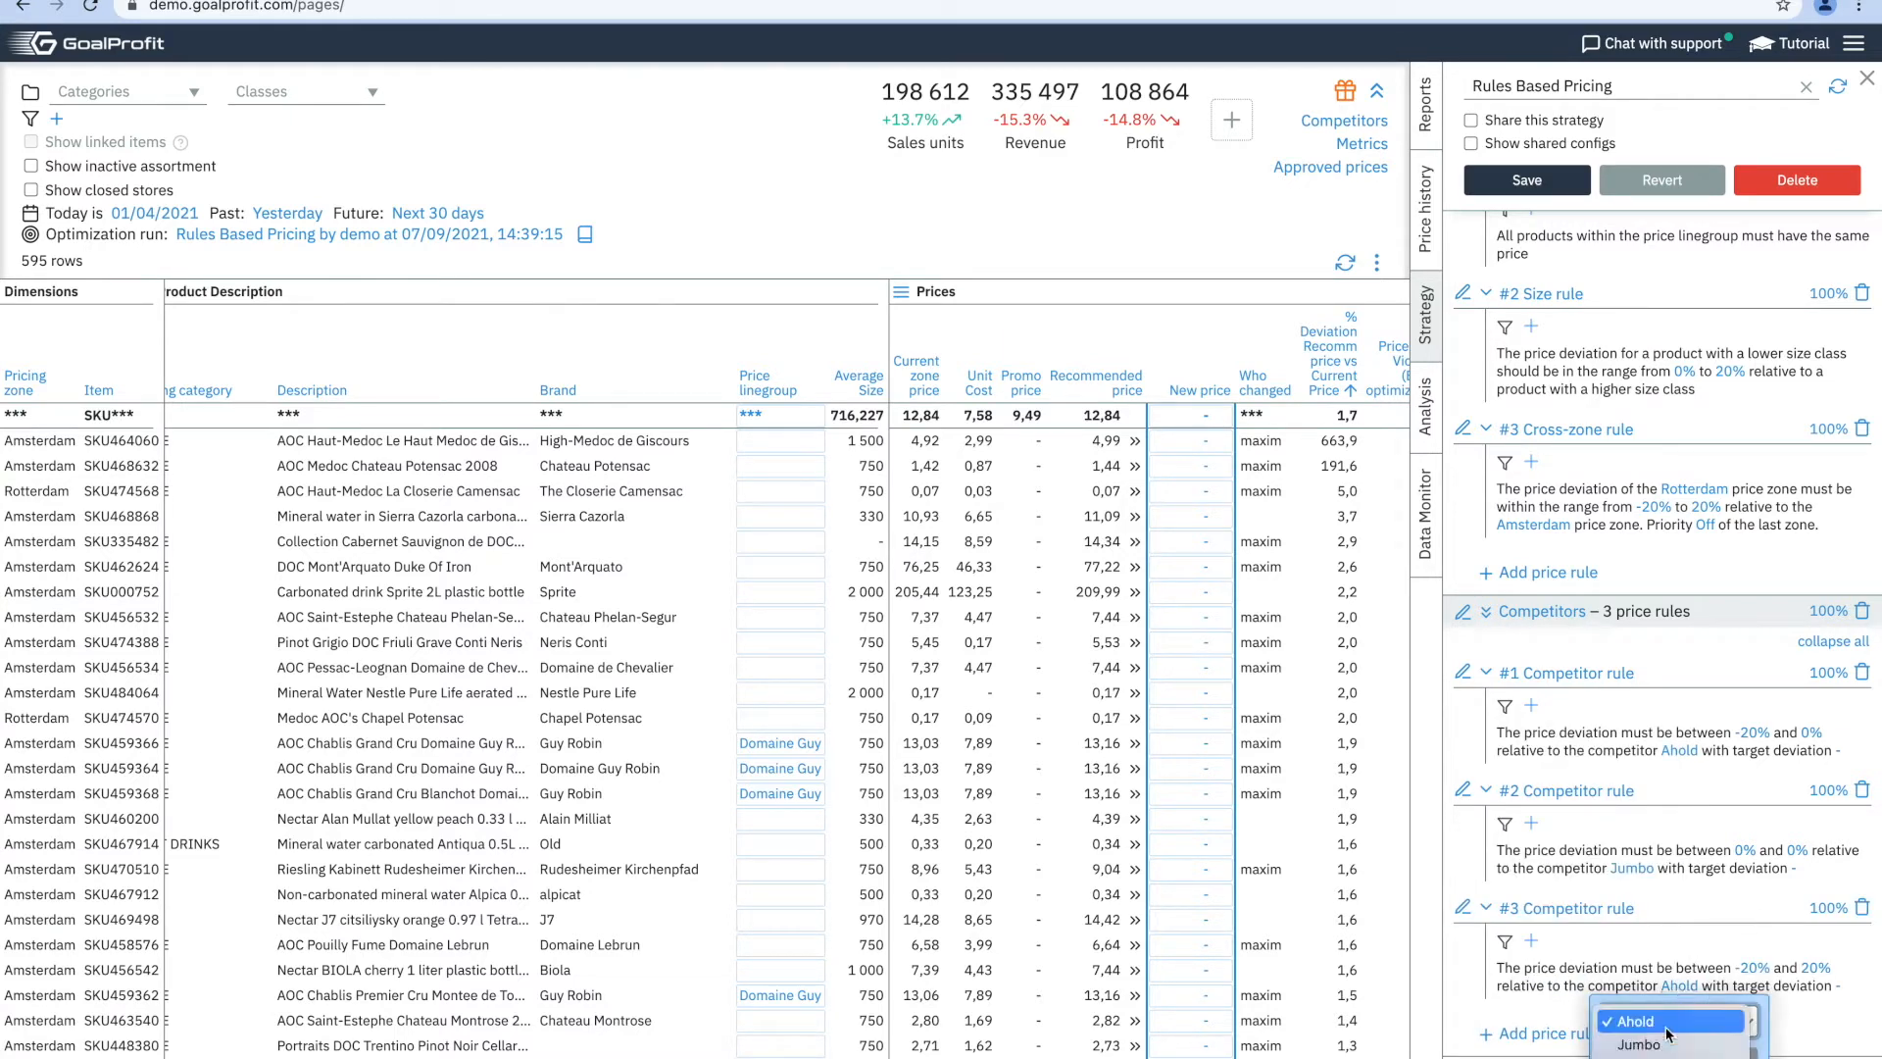
pyautogui.click(1632, 1037)
pyautogui.click(1637, 1054)
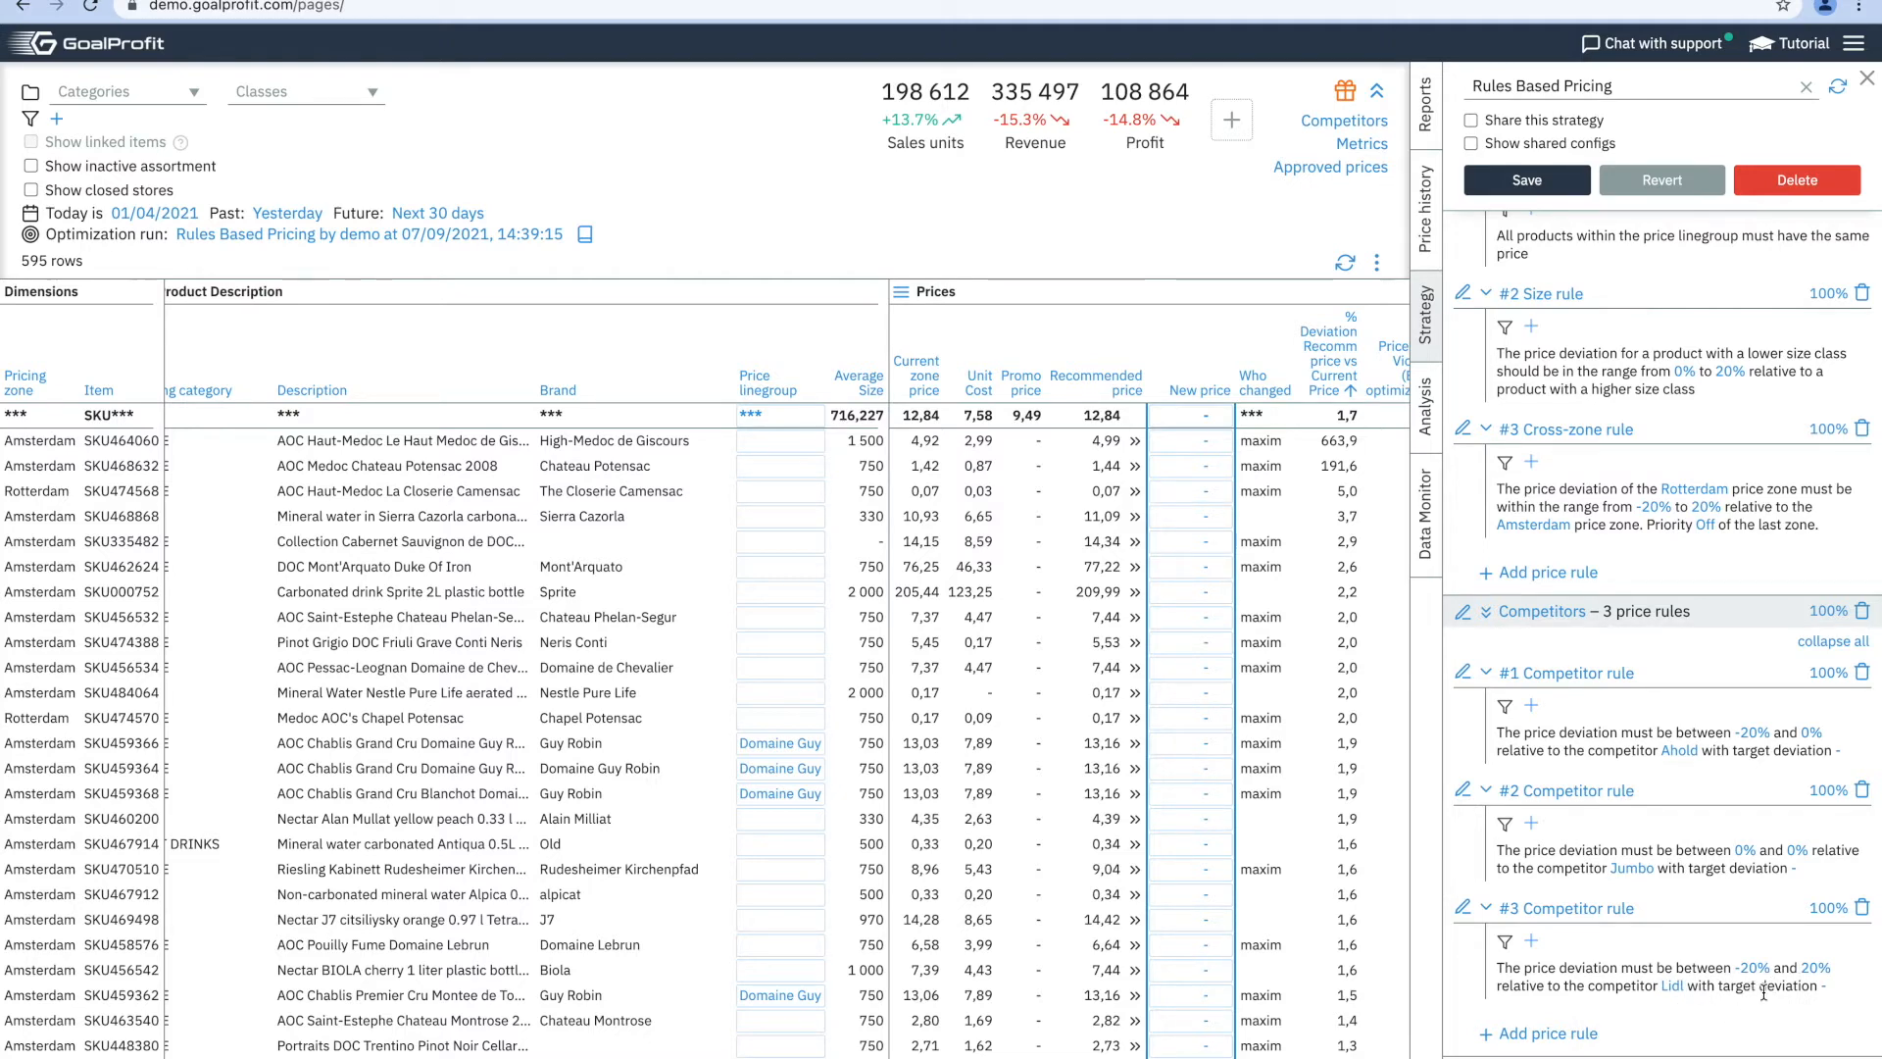
pyautogui.click(1753, 968)
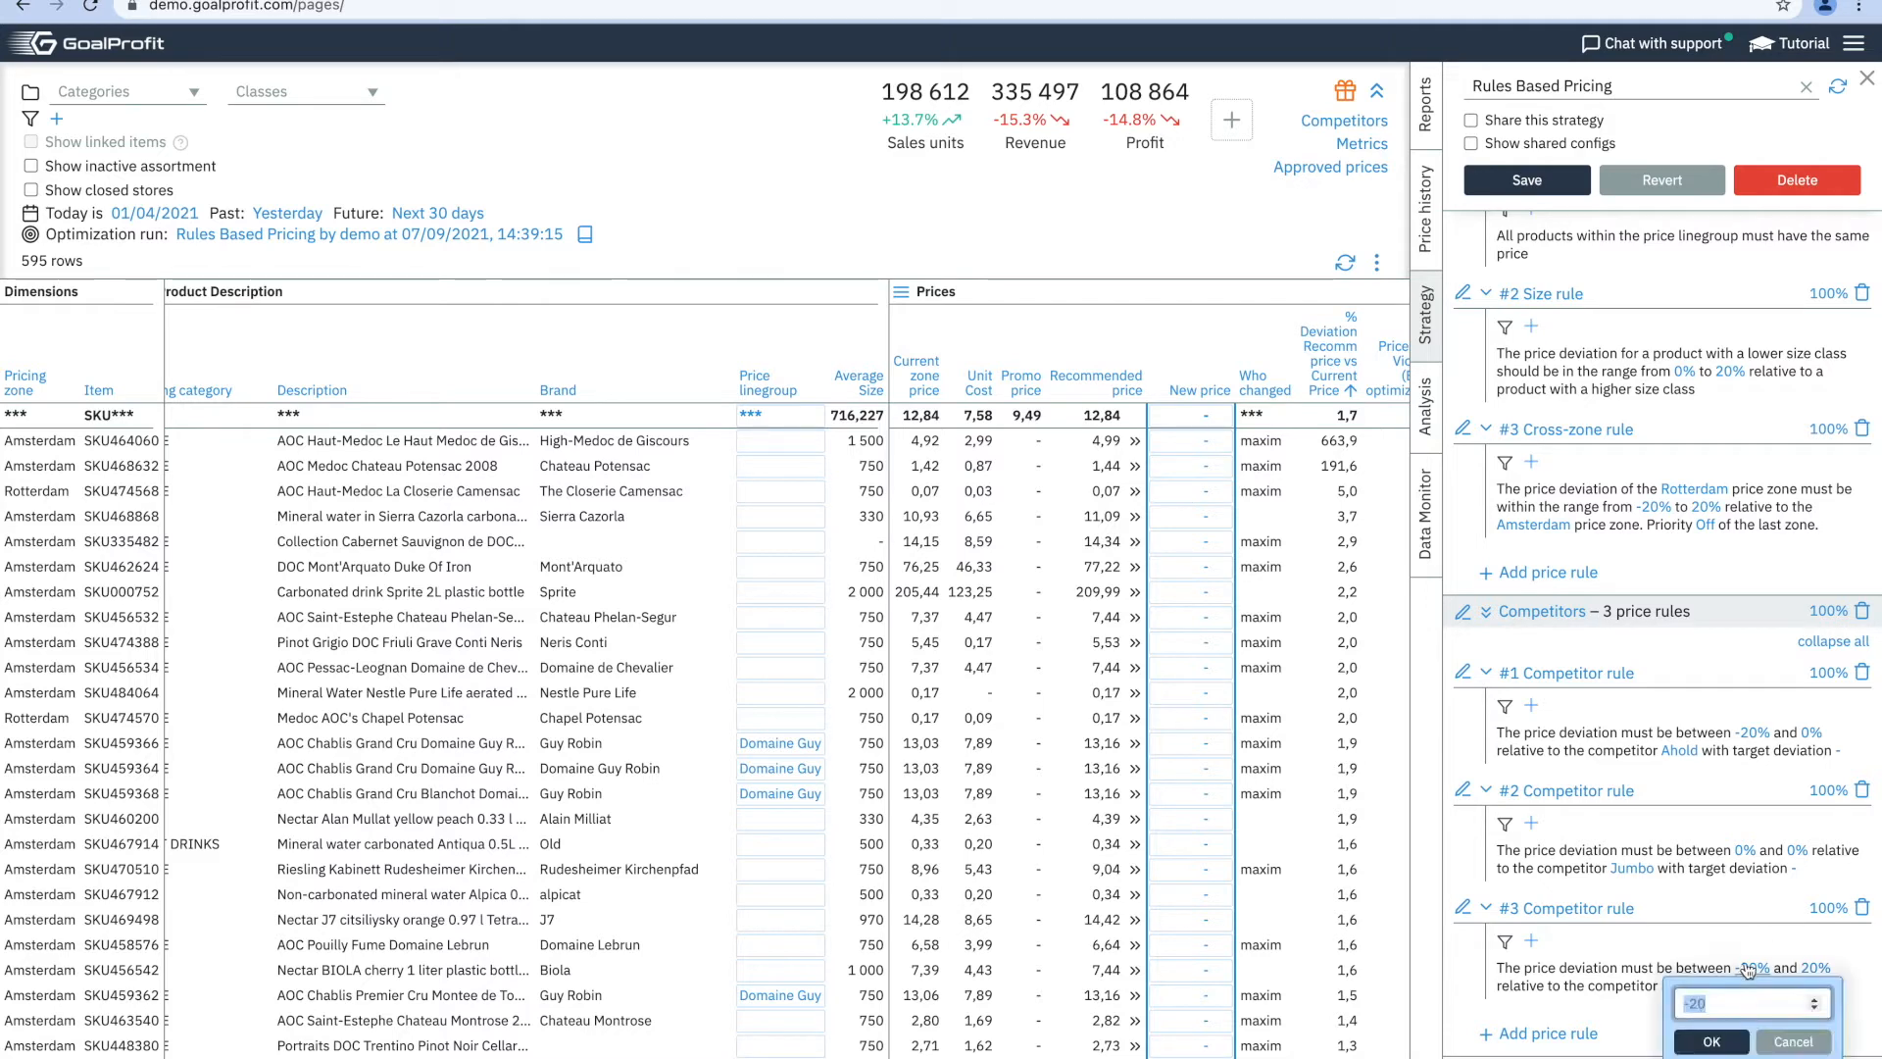
pyautogui.click(1711, 1041)
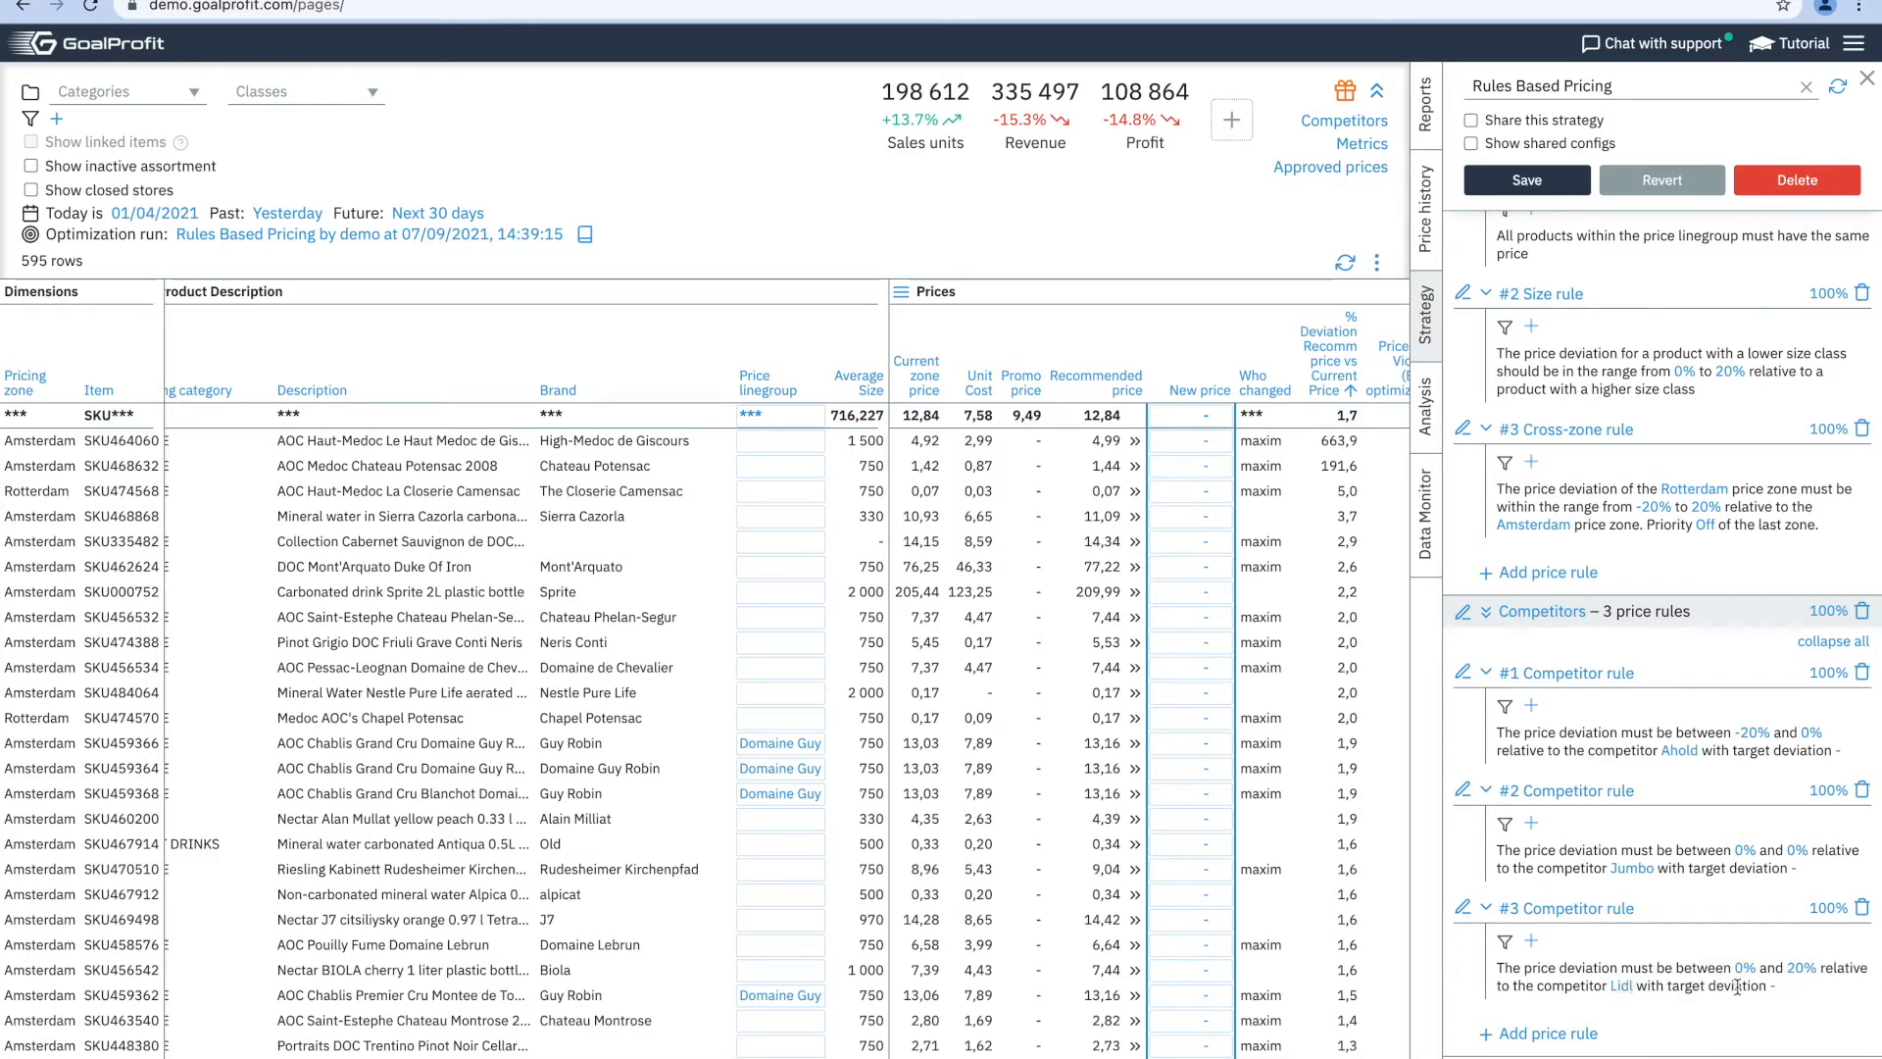
pyautogui.scroll(-1, 1740, 993)
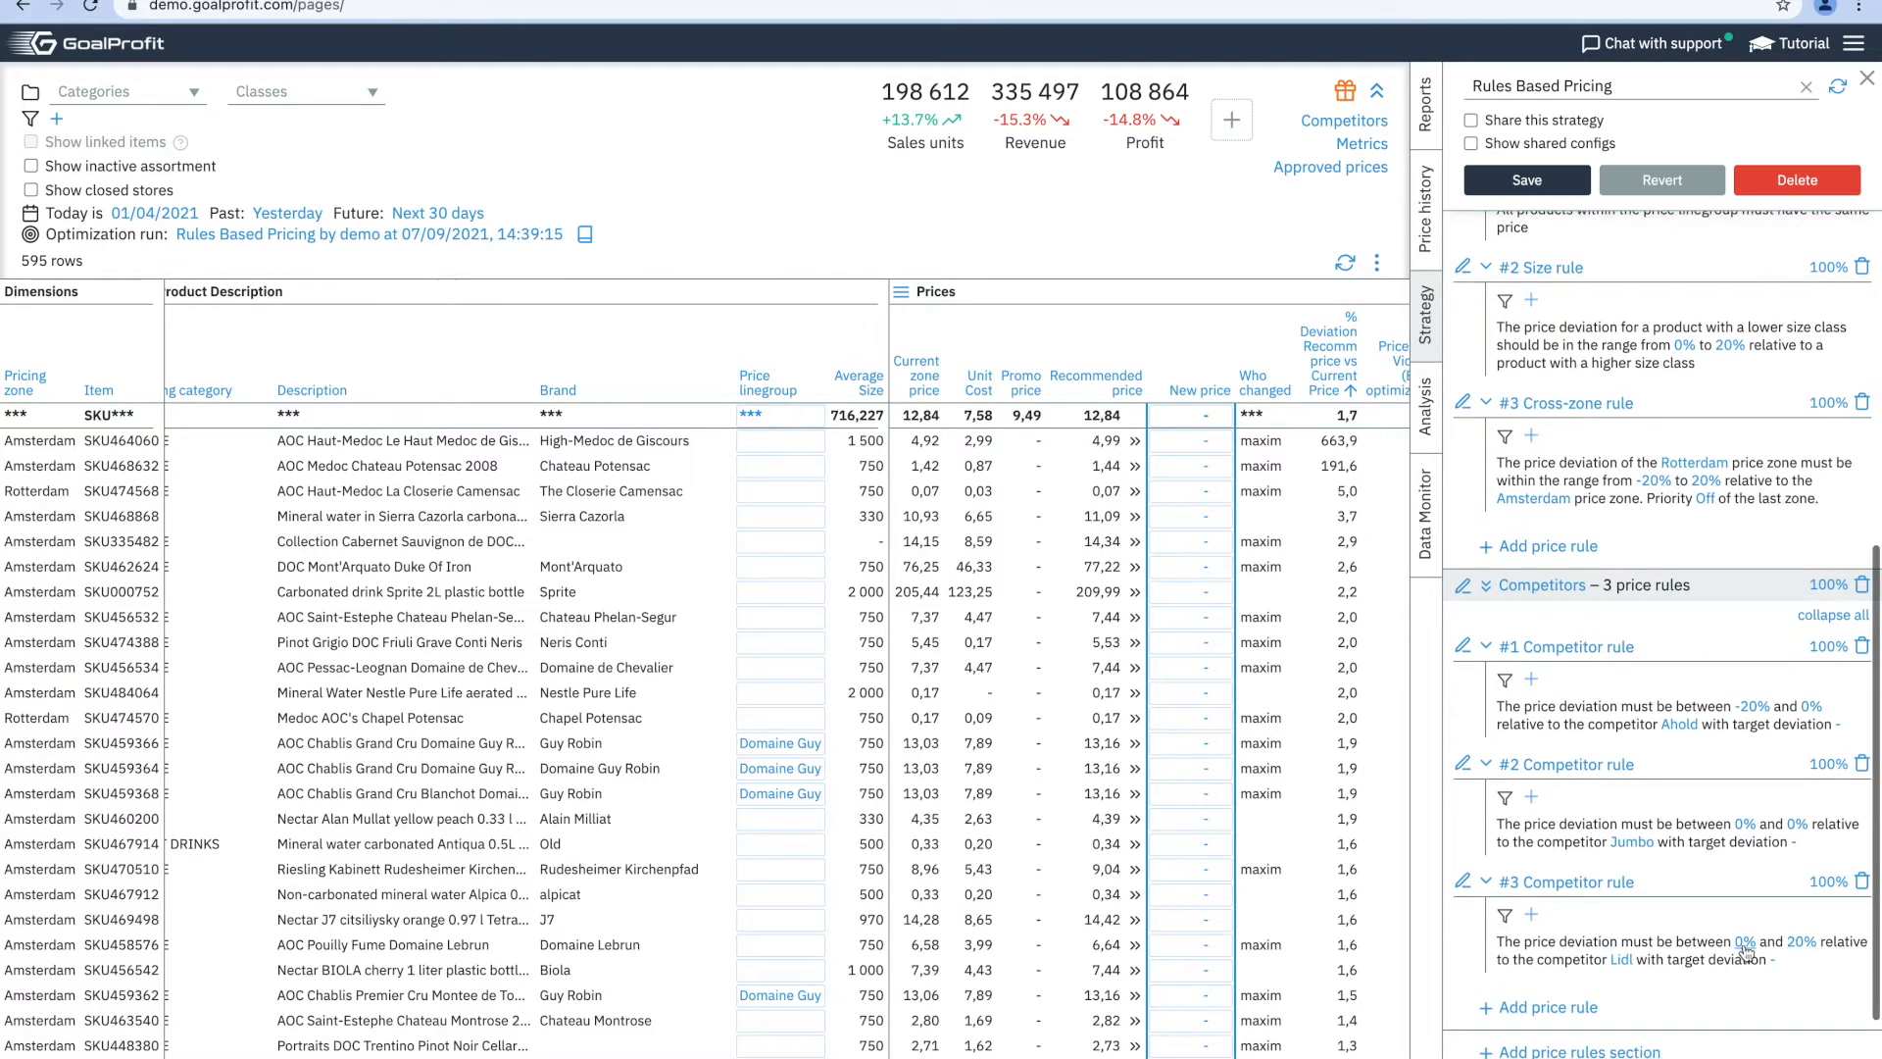
pyautogui.scroll(-1, 1728, 949)
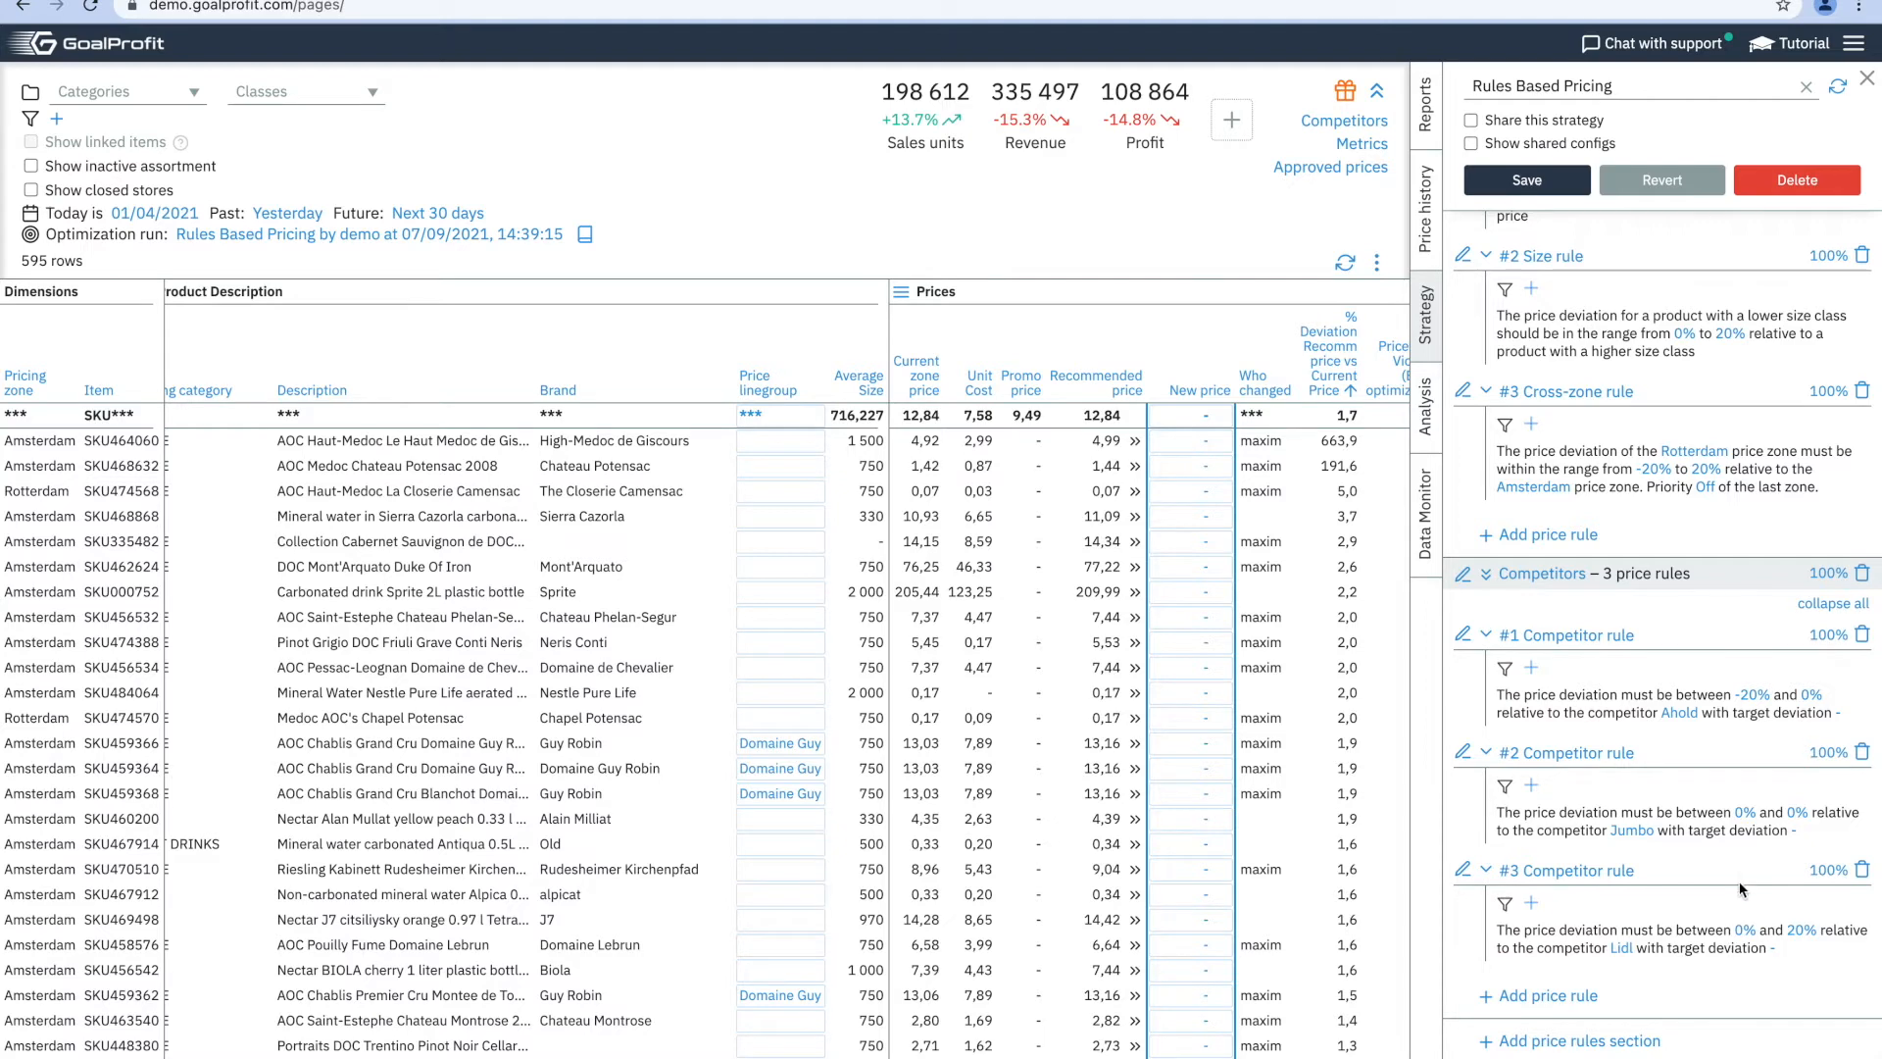
pyautogui.scroll(-1, 1741, 873)
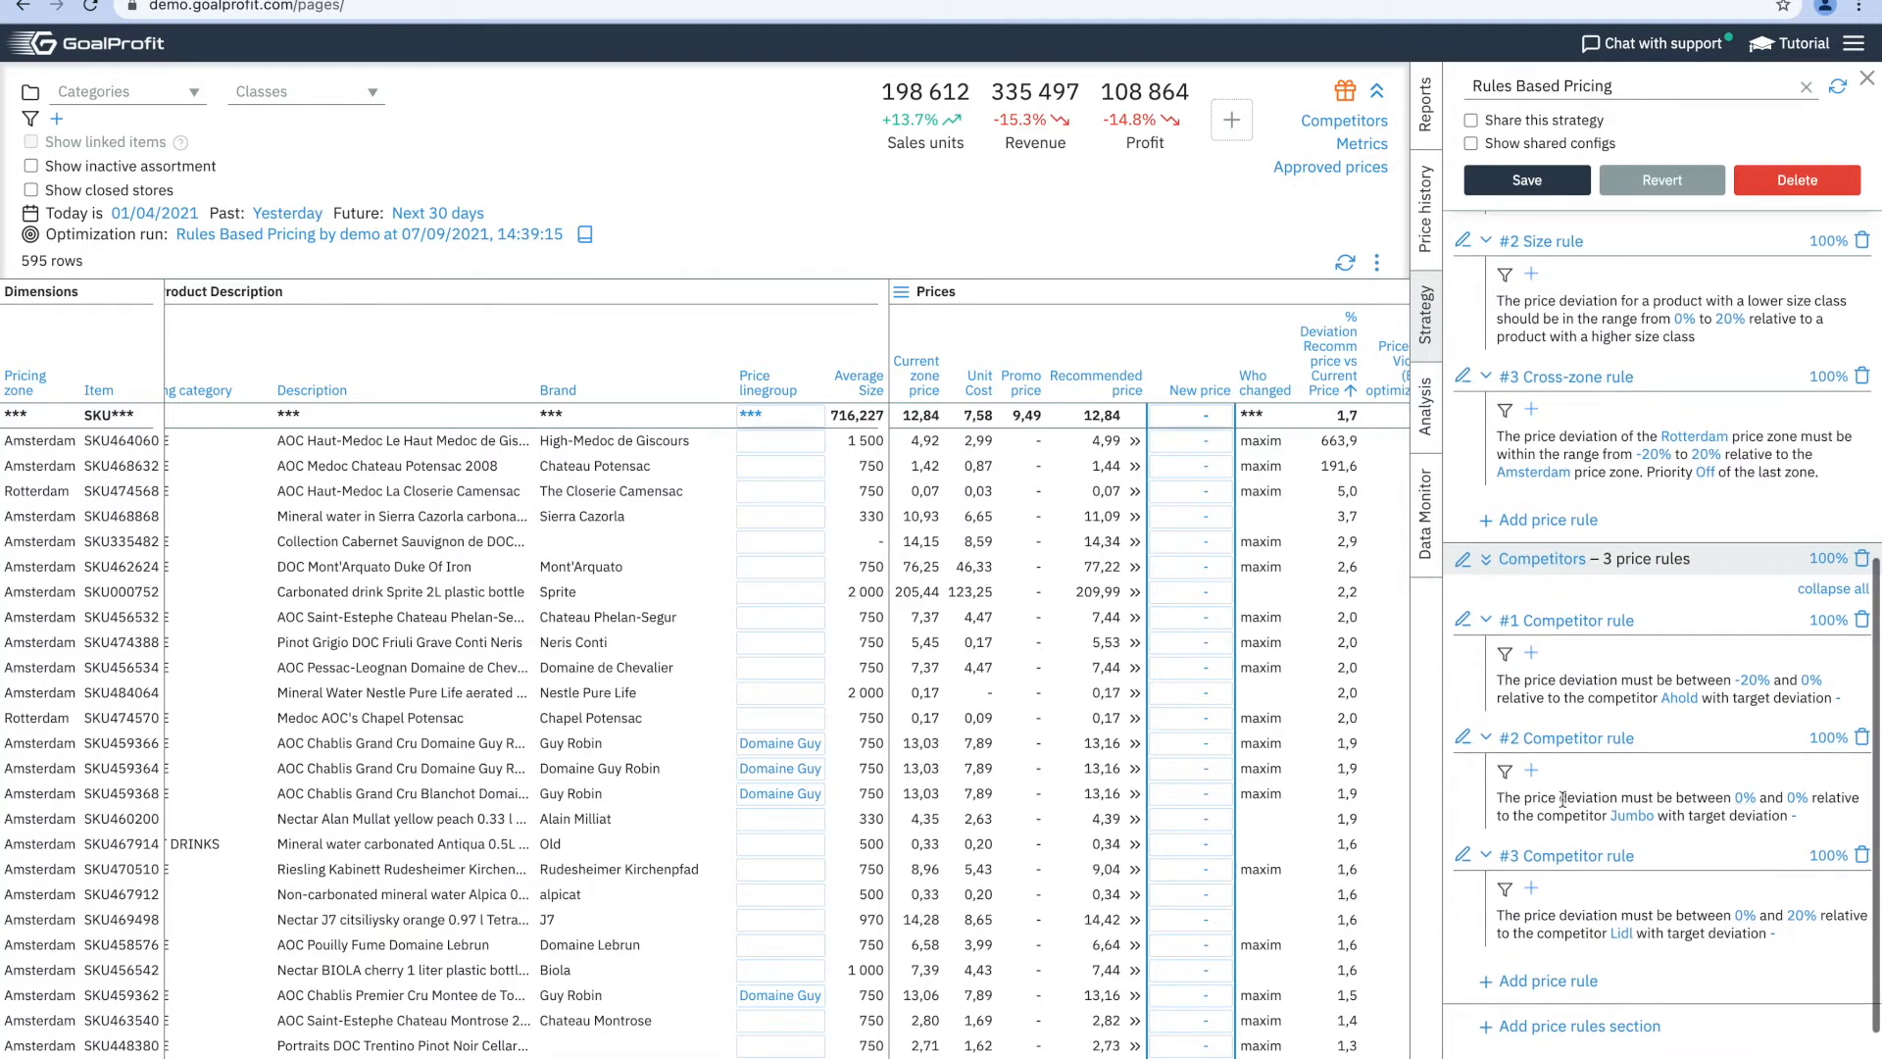
pyautogui.click(1543, 982)
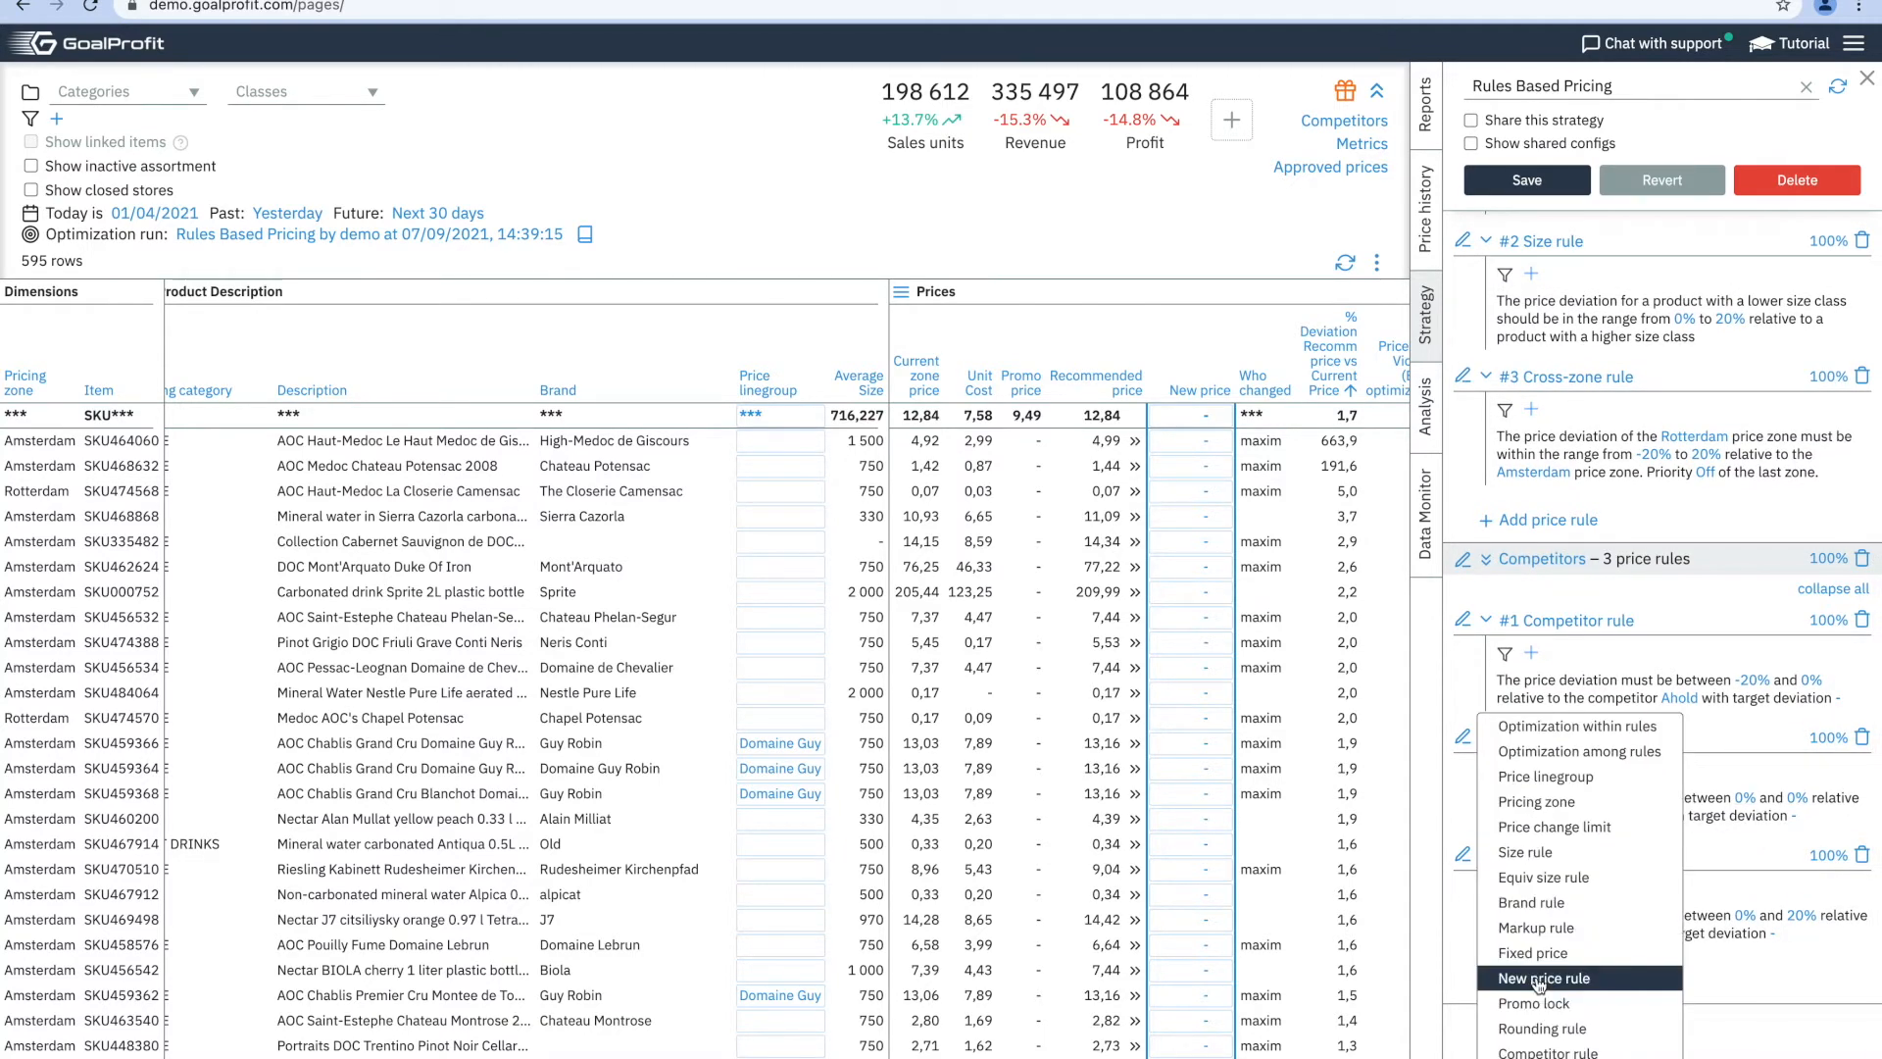
pyautogui.click(1540, 980)
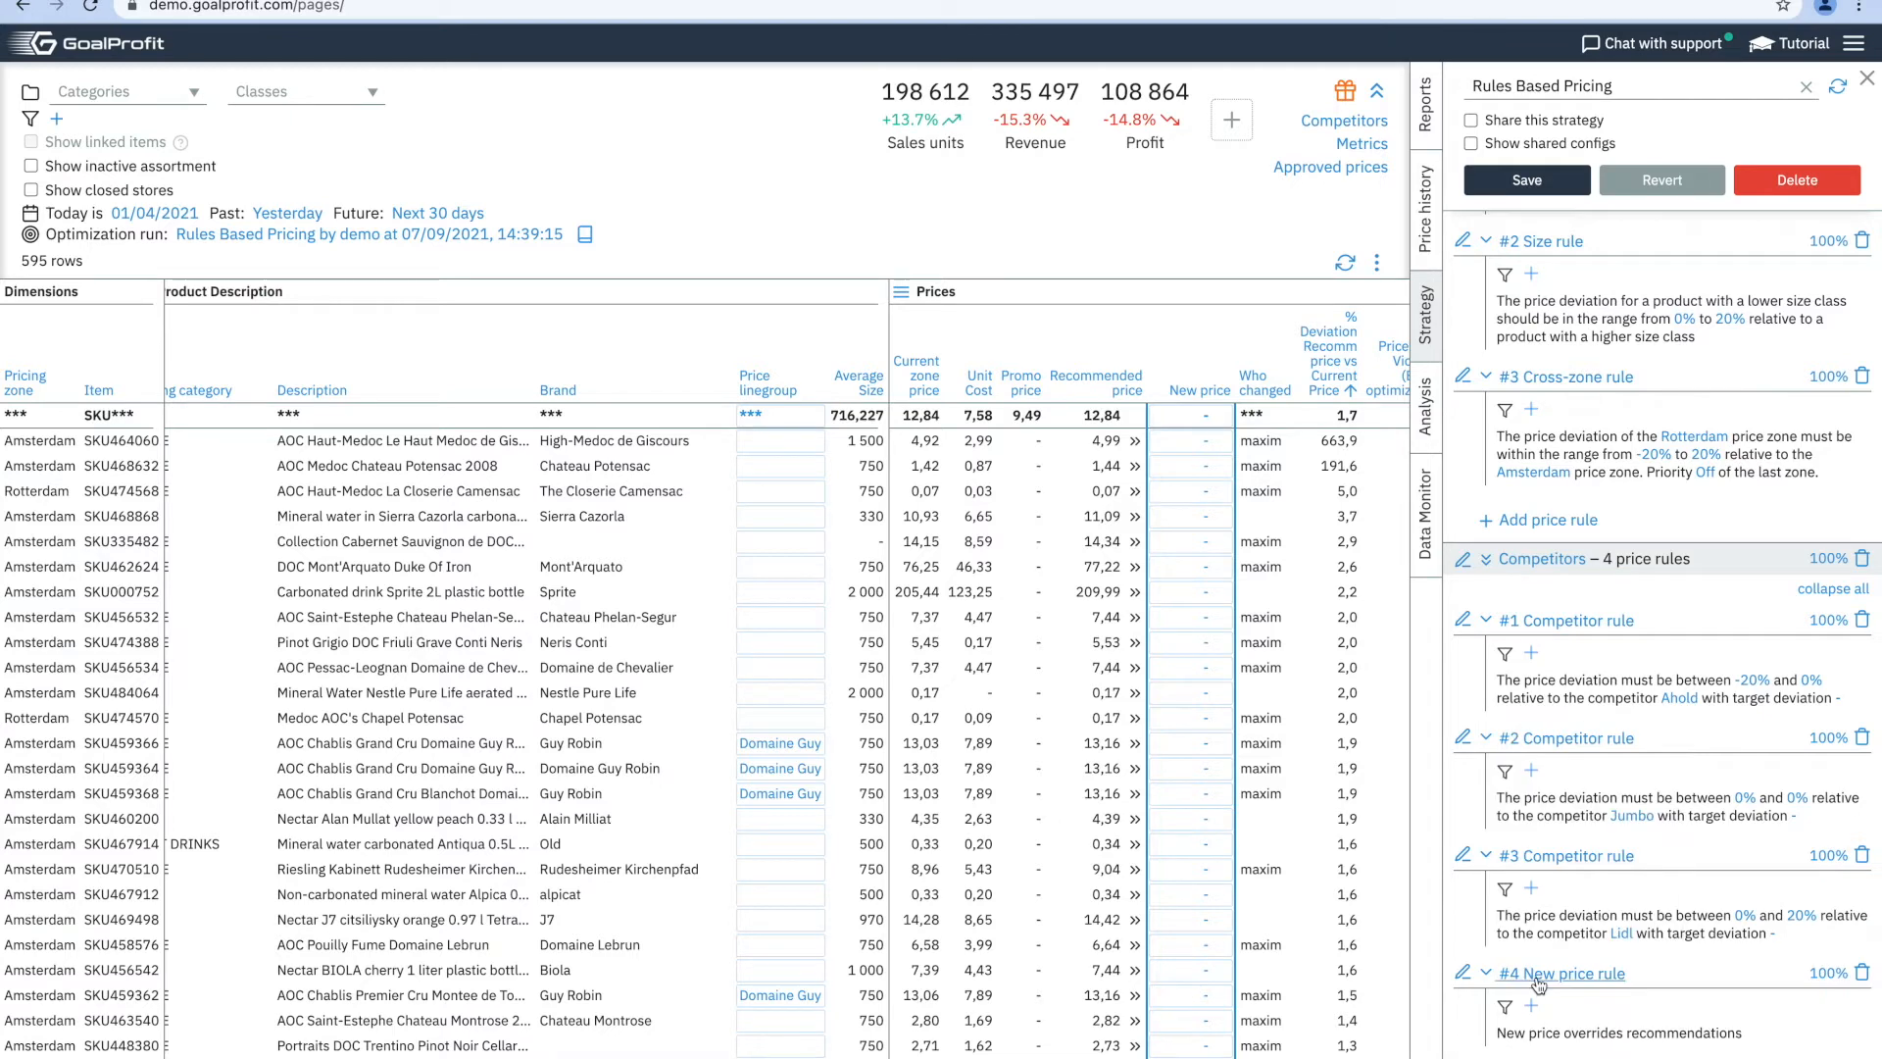
pyautogui.click(1861, 973)
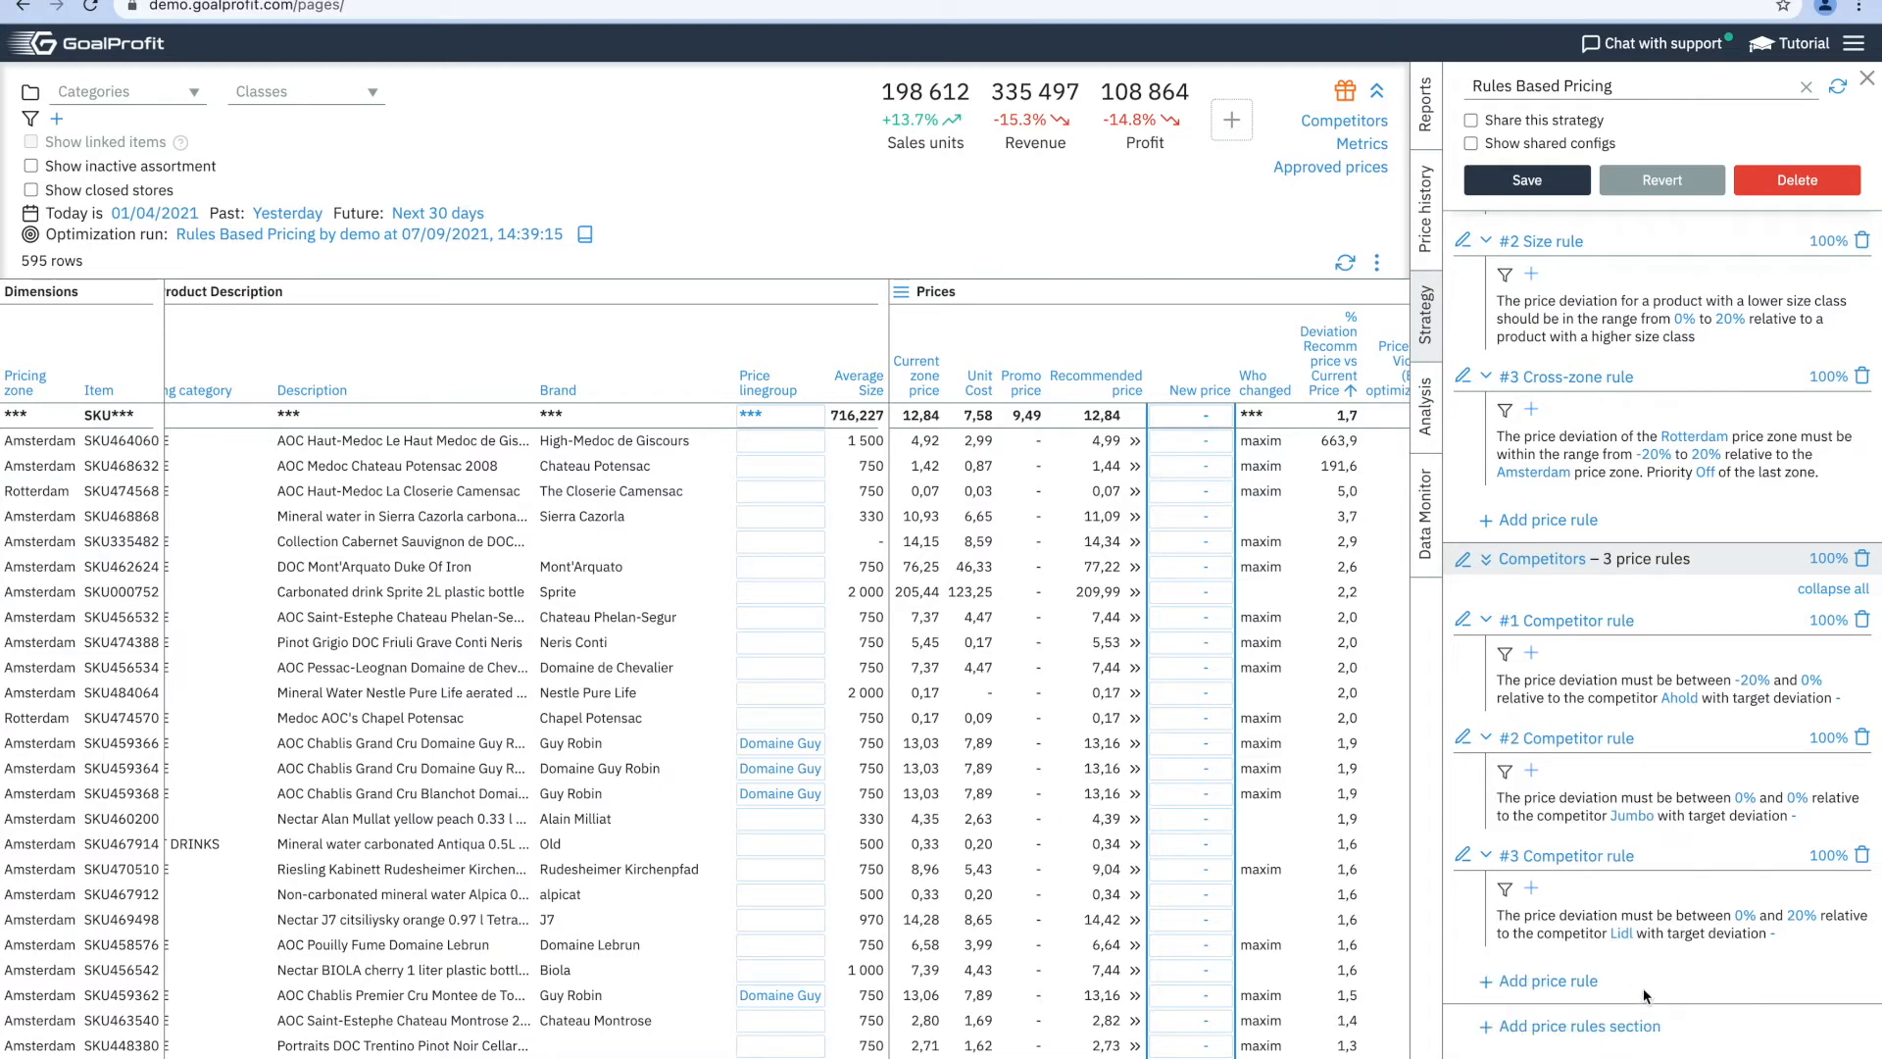
# Add a Market Price rule to the Competitors section below the Lidl competitor rule.
pyautogui.click(1572, 994)
pyautogui.click(1579, 1019)
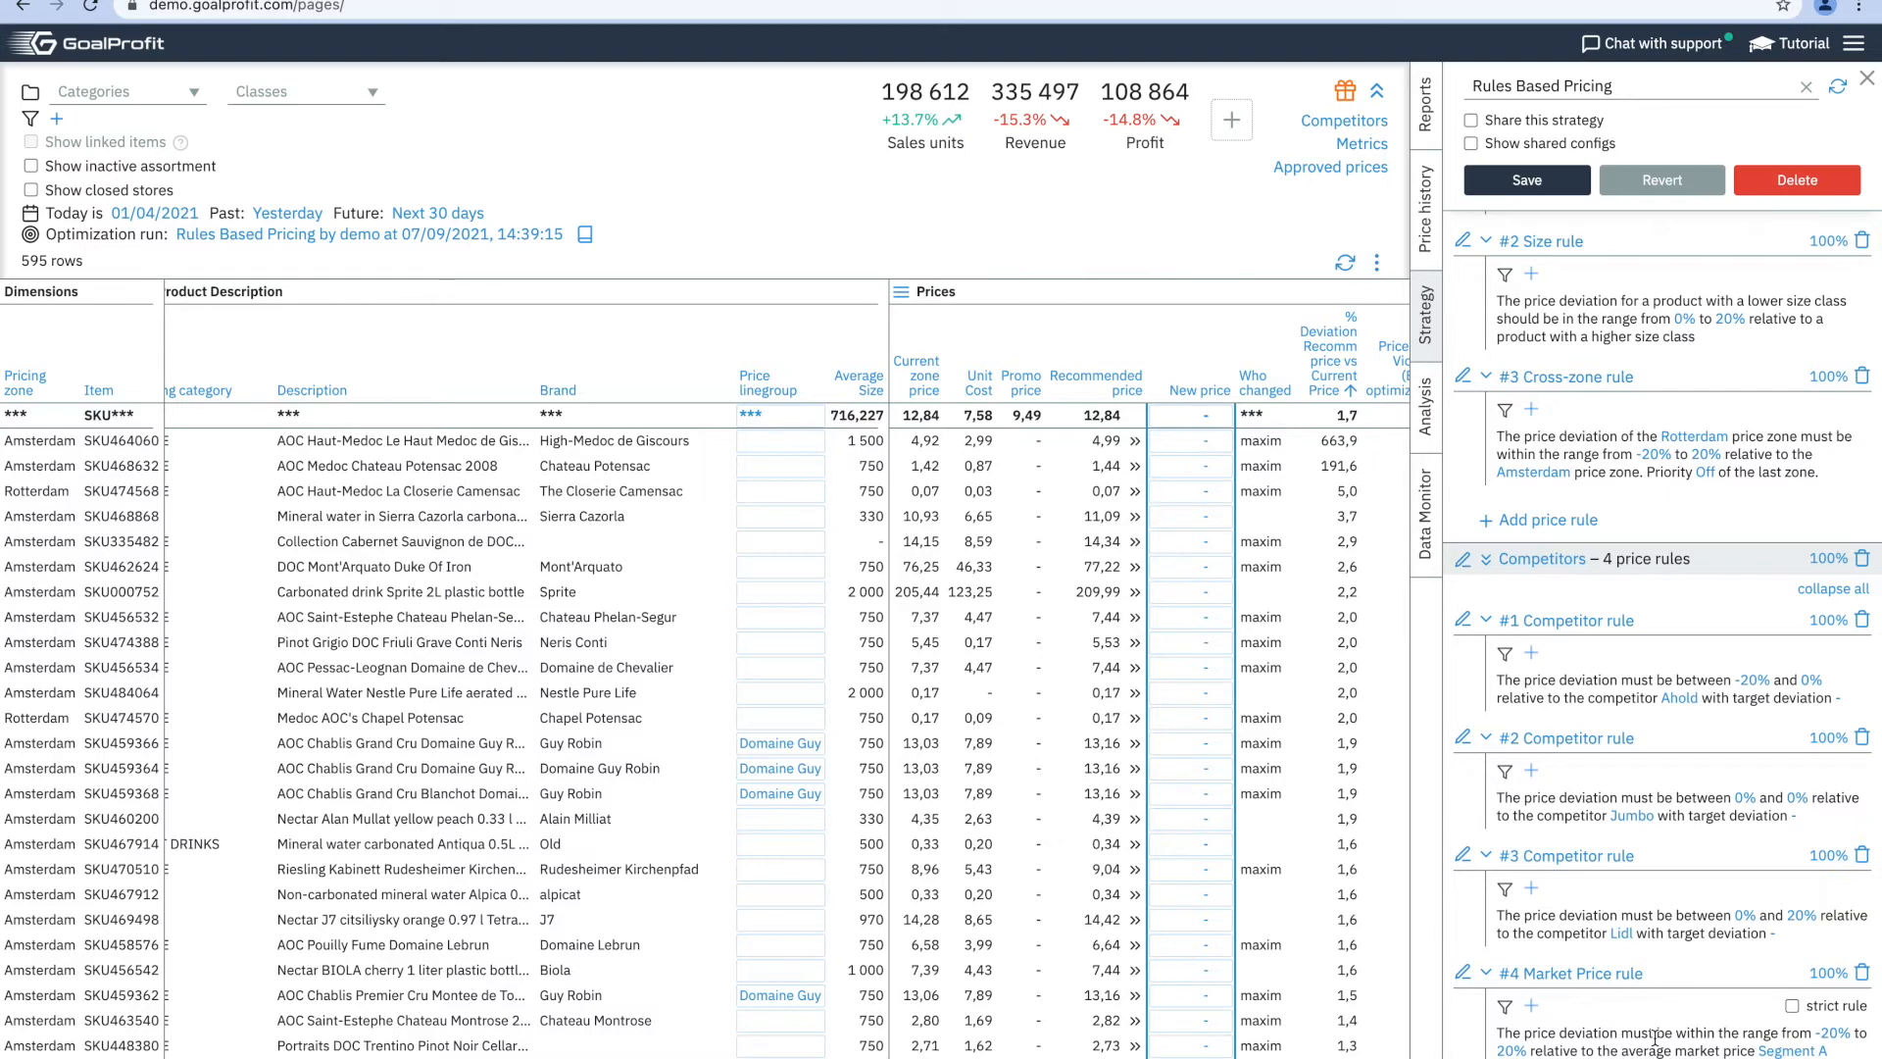
pyautogui.scroll(-1, 1655, 1038)
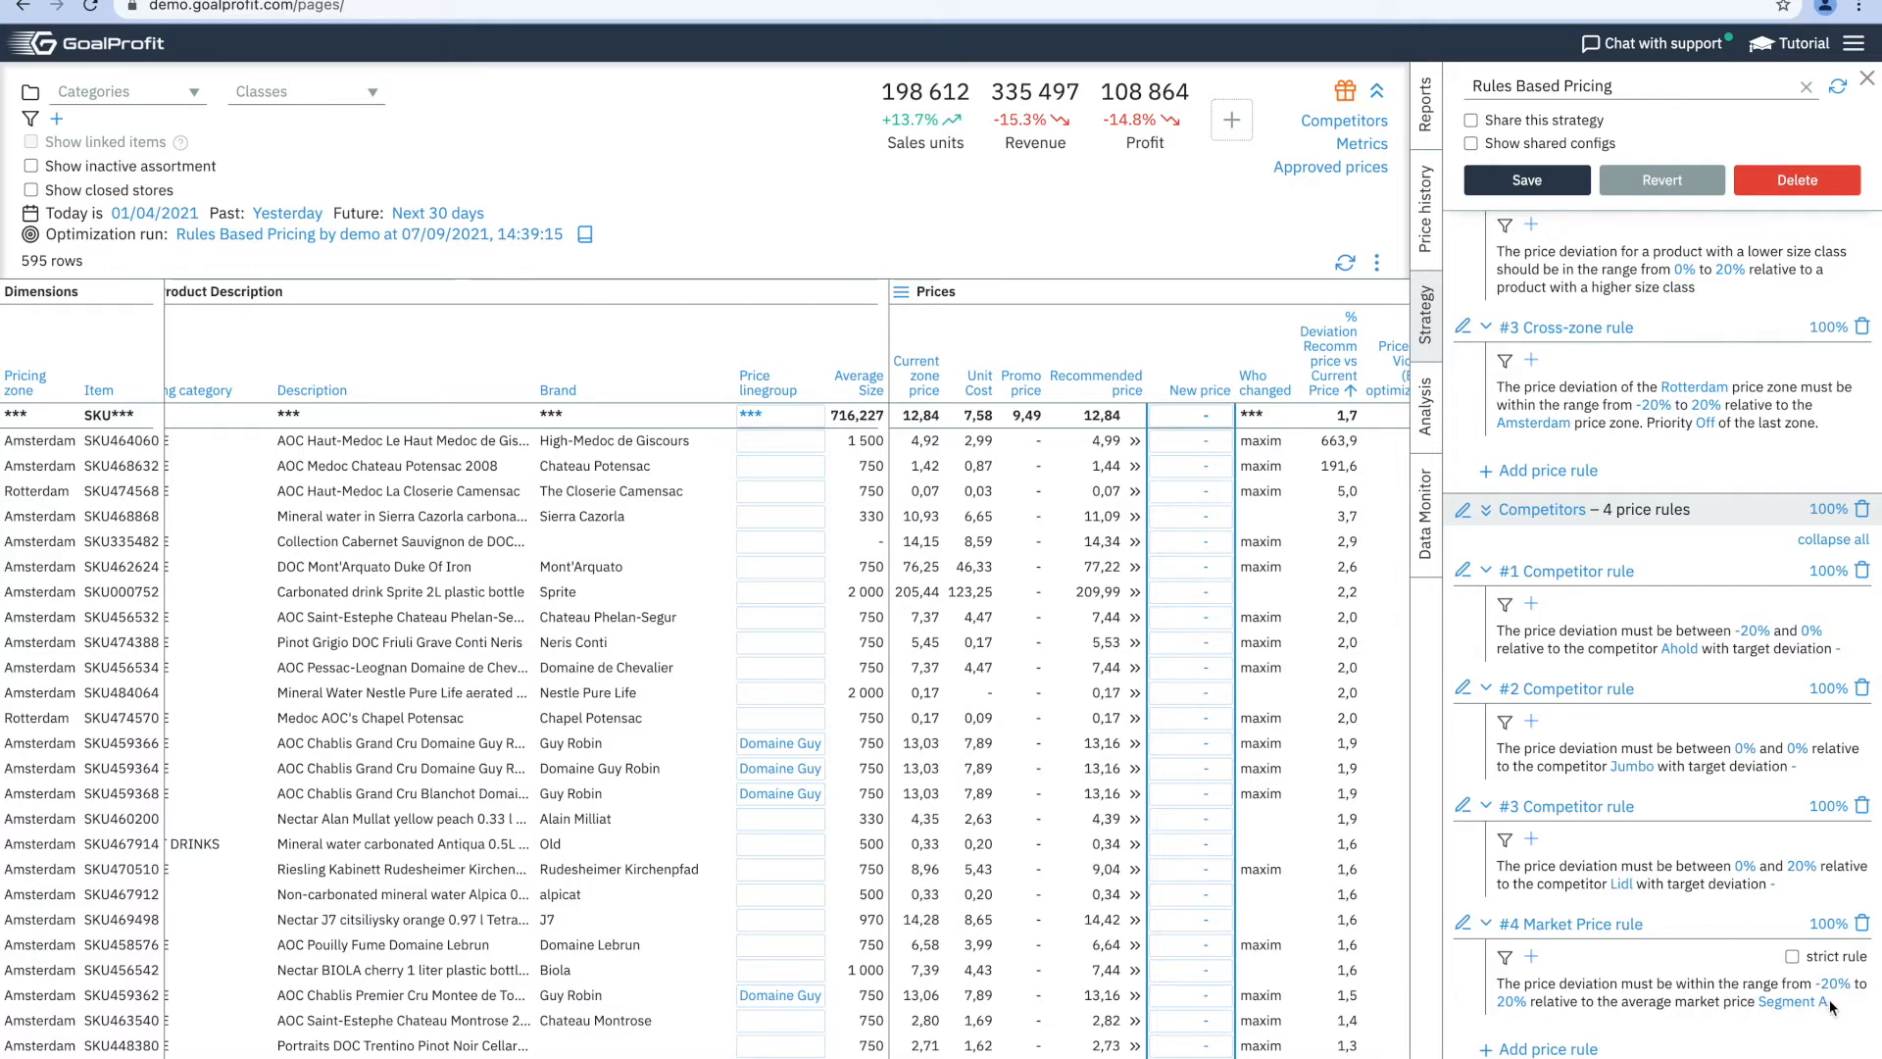
pyautogui.scroll(-2, 1559, 924)
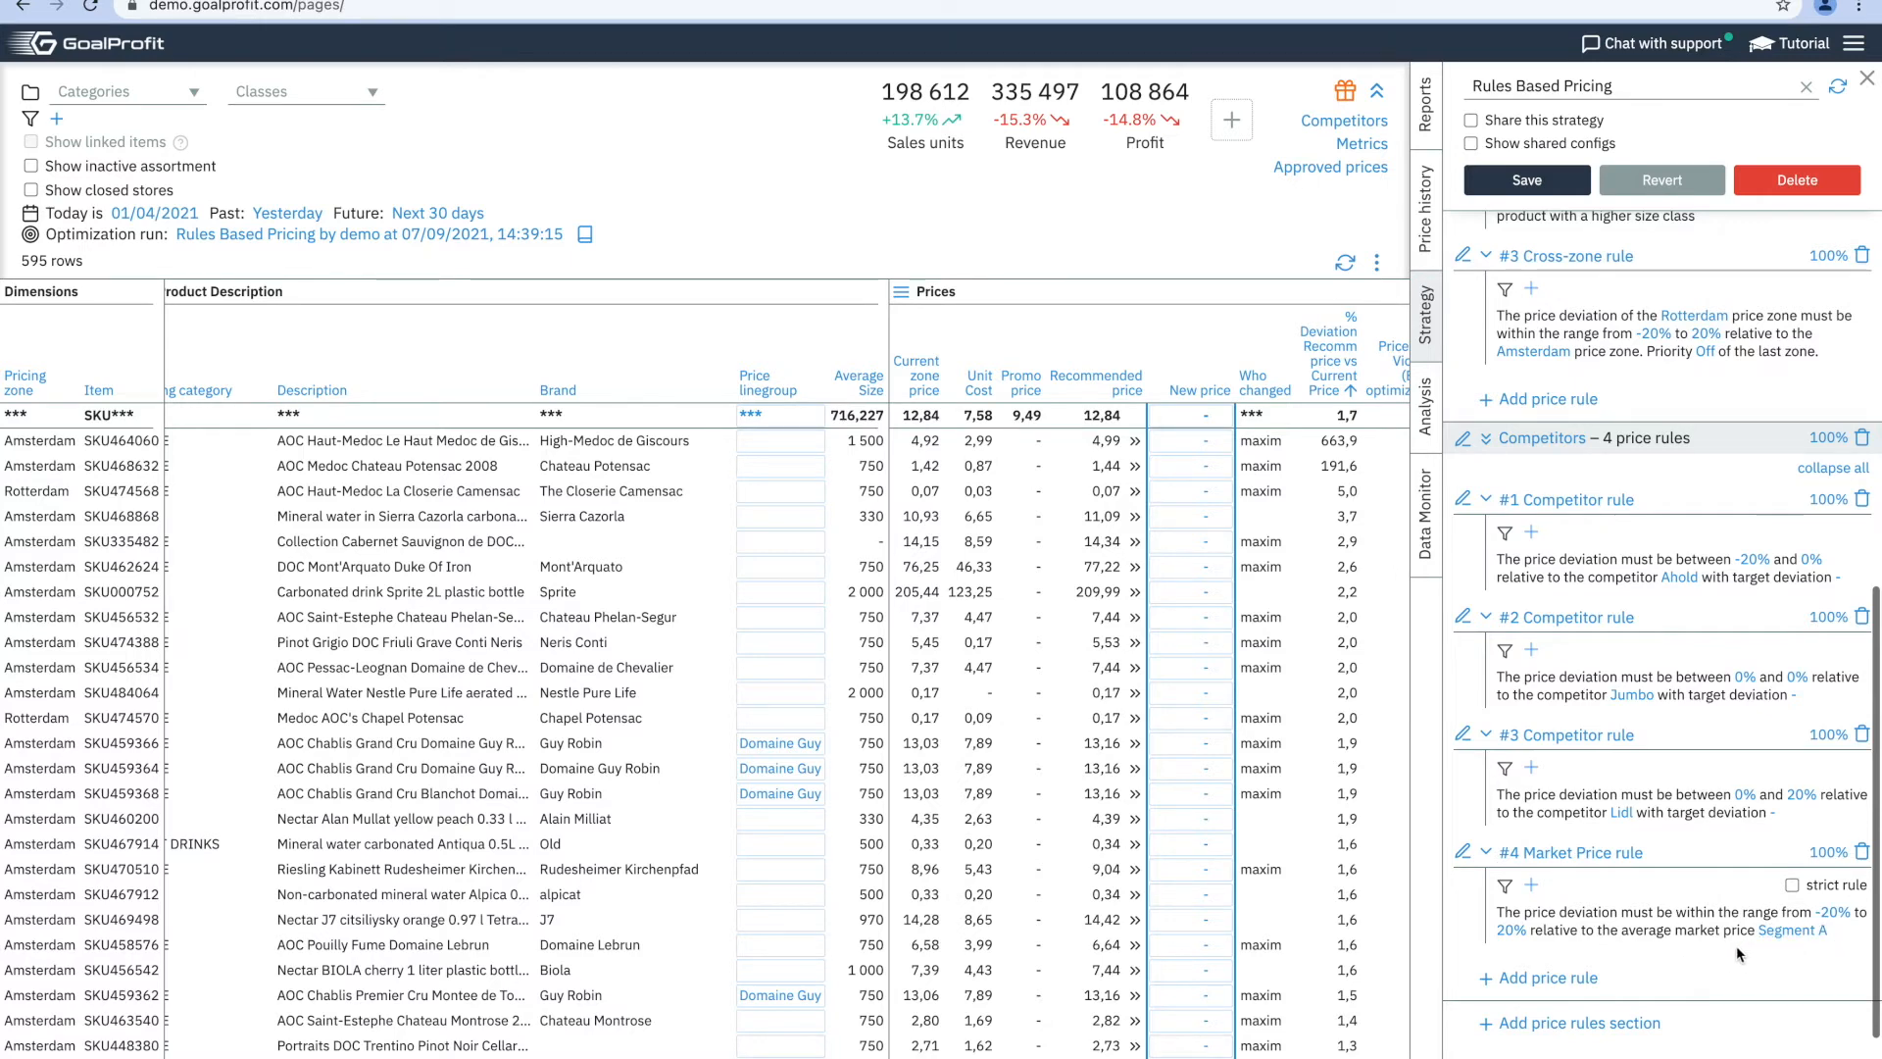
pyautogui.scroll(-1, 1658, 917)
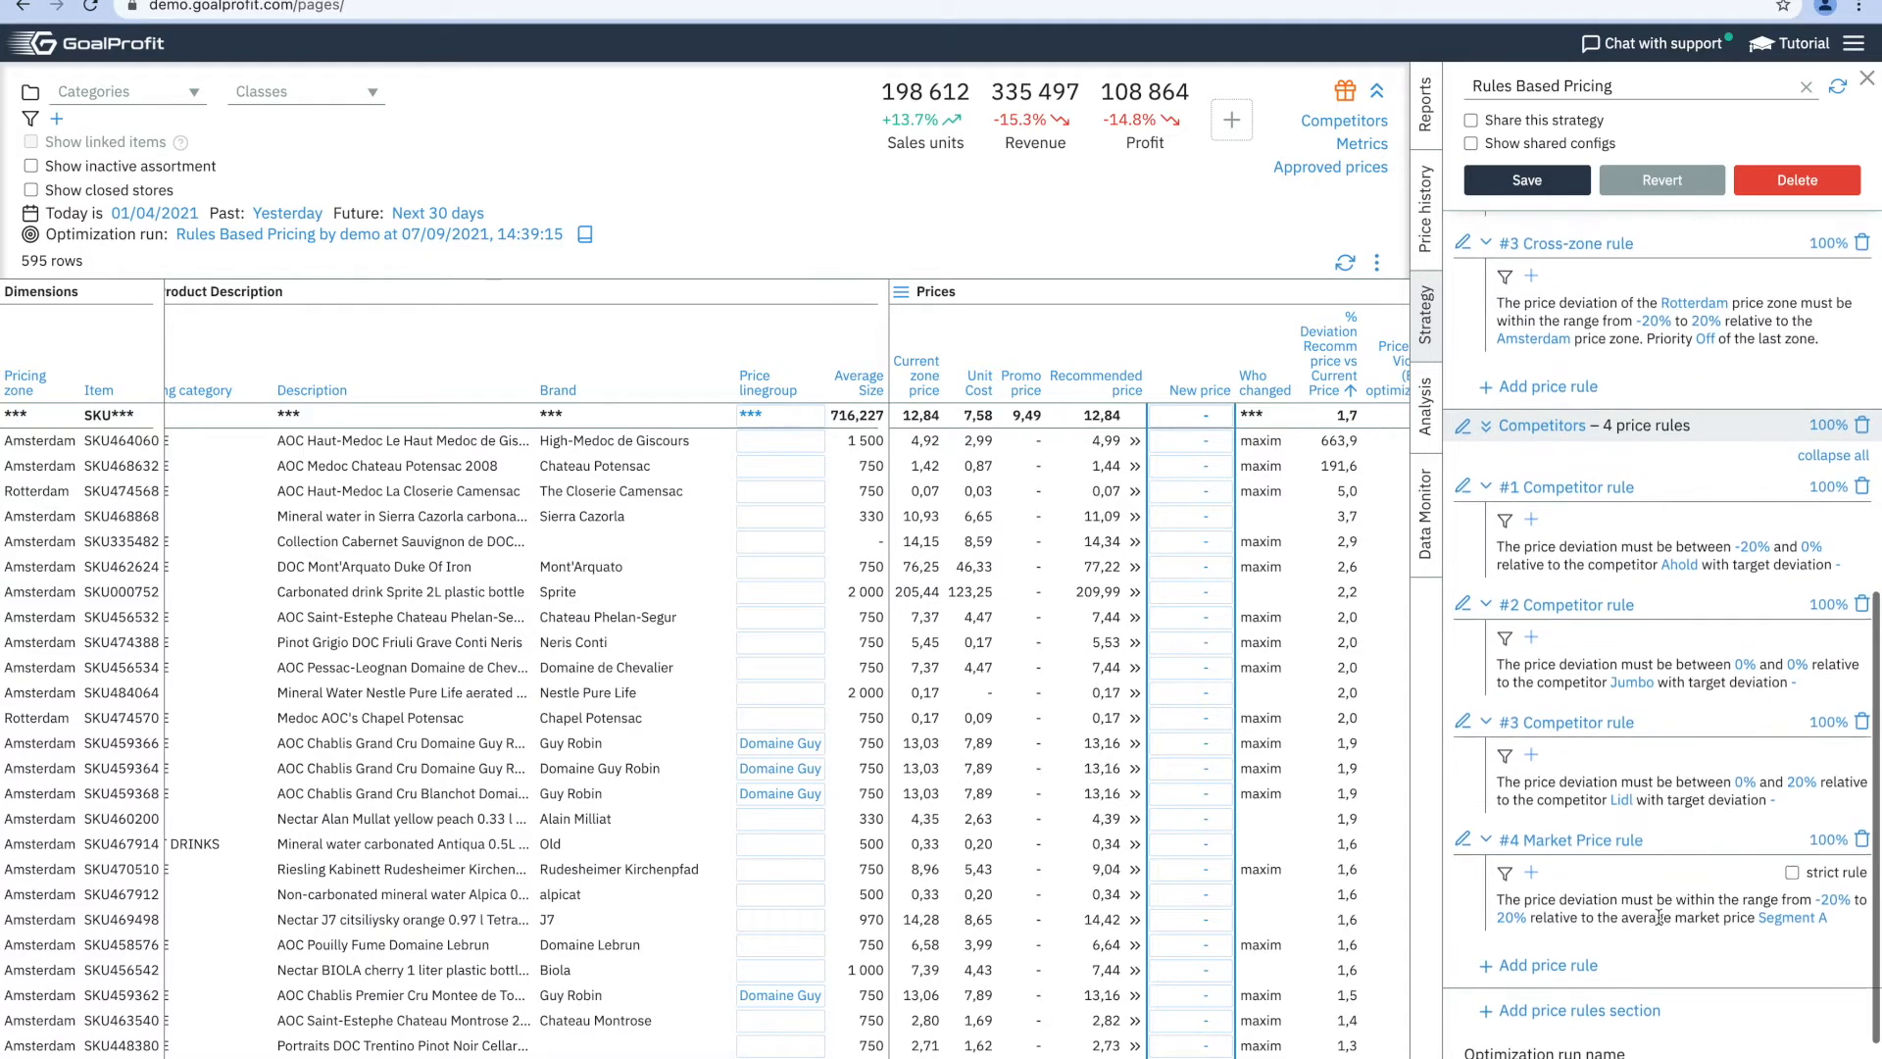
pyautogui.scroll(3, 1567, 609)
pyautogui.scroll(-5, 1567, 603)
pyautogui.click(1534, 799)
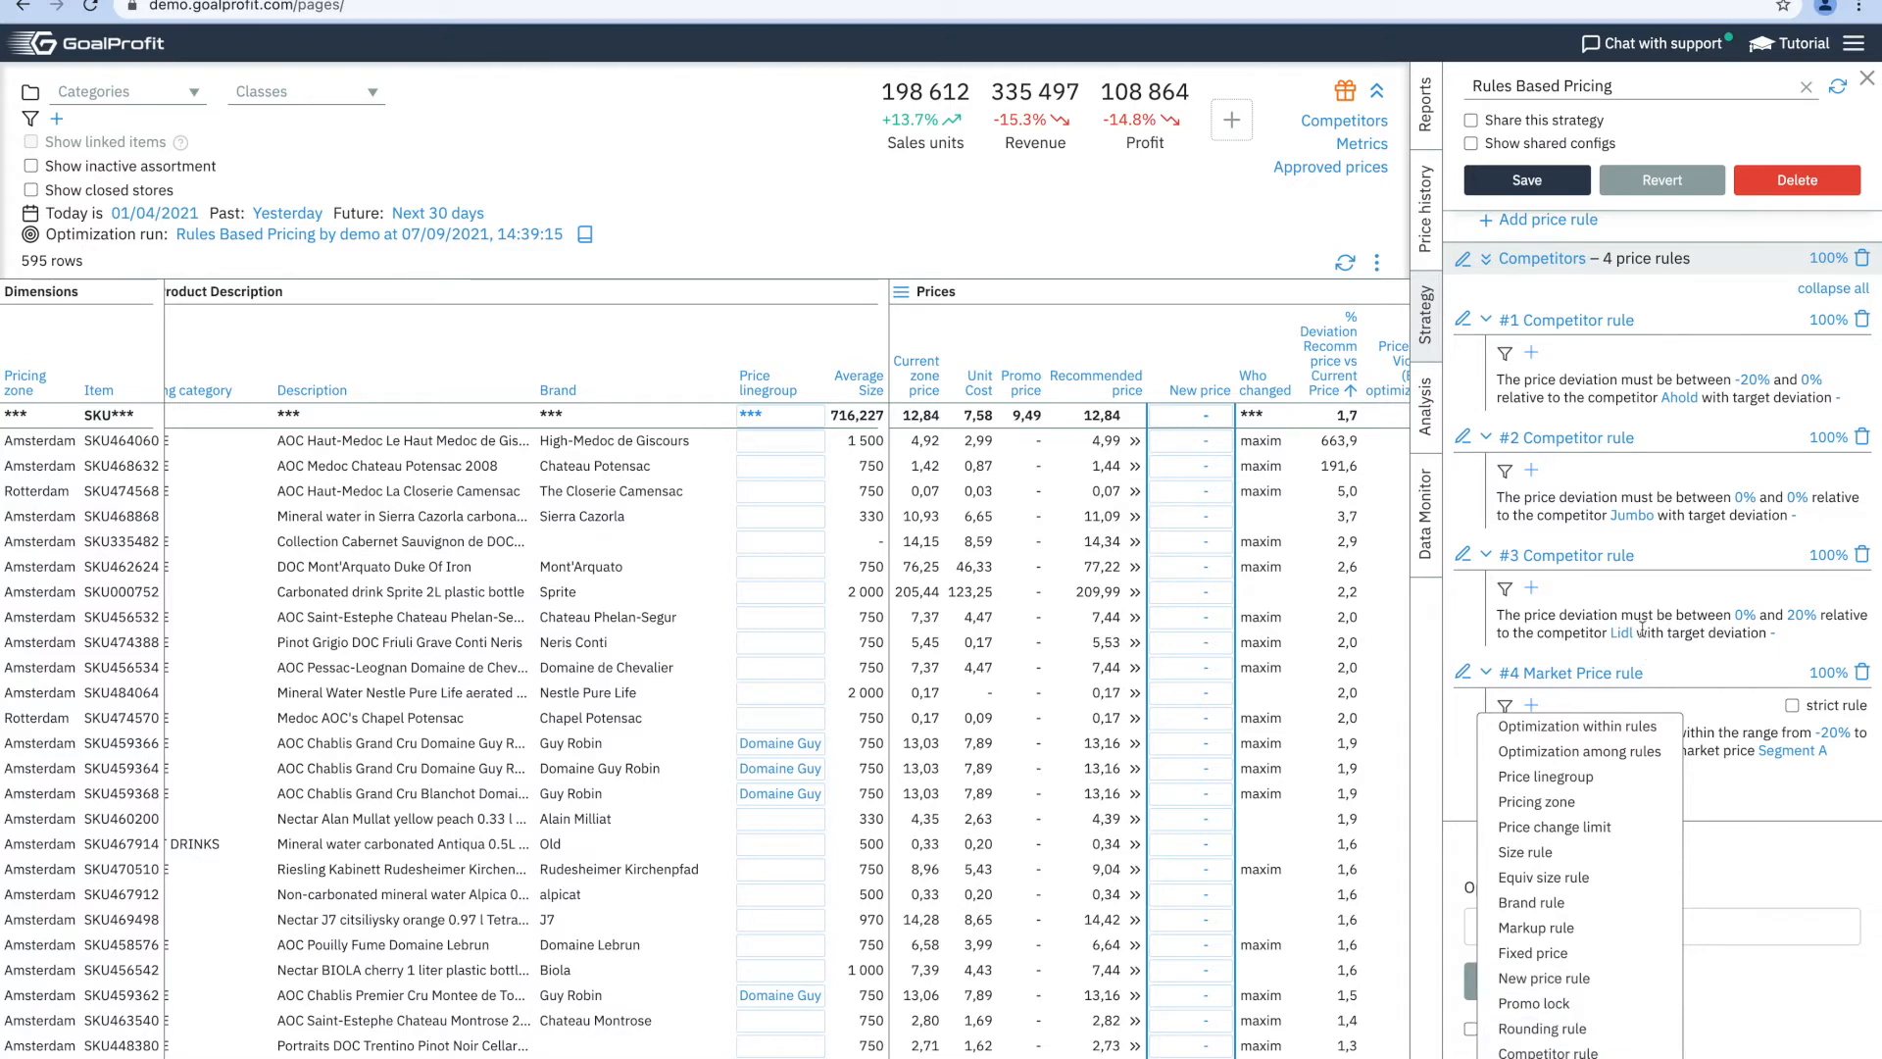
# Add a Promo lock rule to the Core rules section below the Rounding rule.
pyautogui.scroll(4, 1586, 630)
pyautogui.scroll(12, 1587, 629)
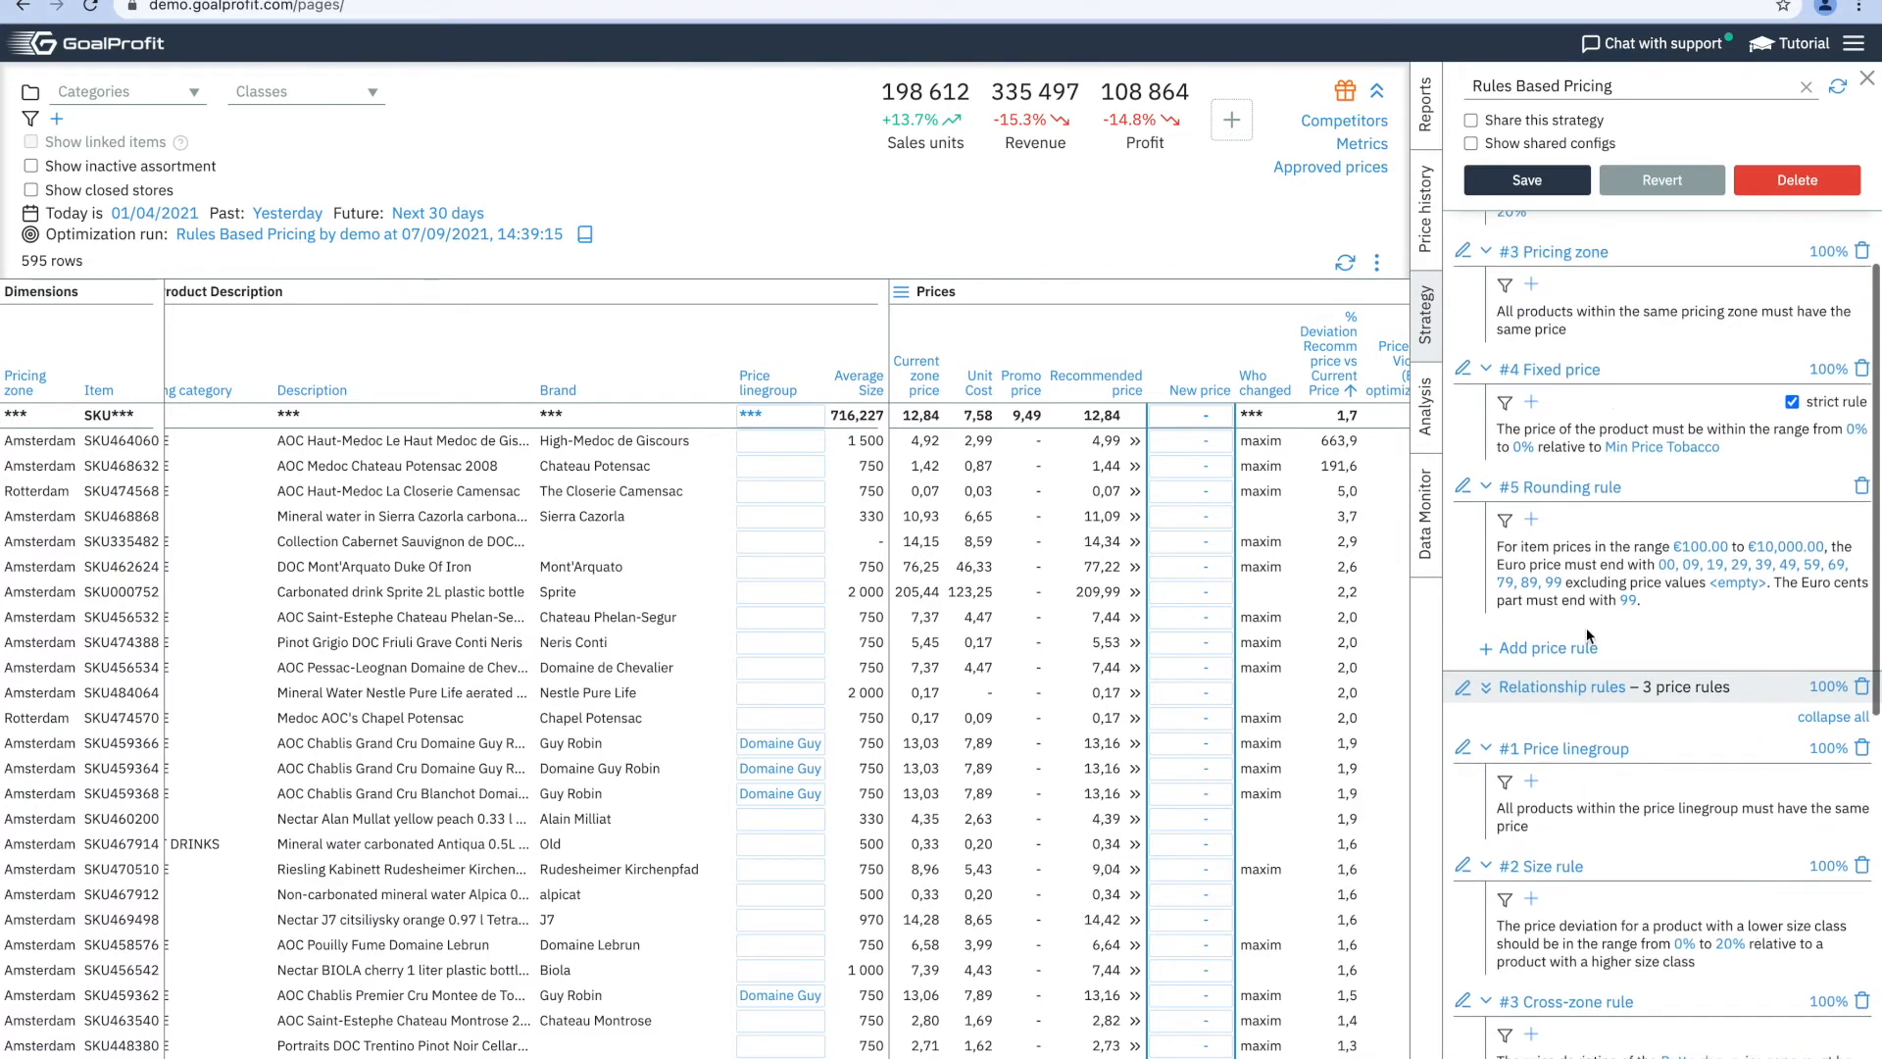
pyautogui.scroll(-1, 1586, 628)
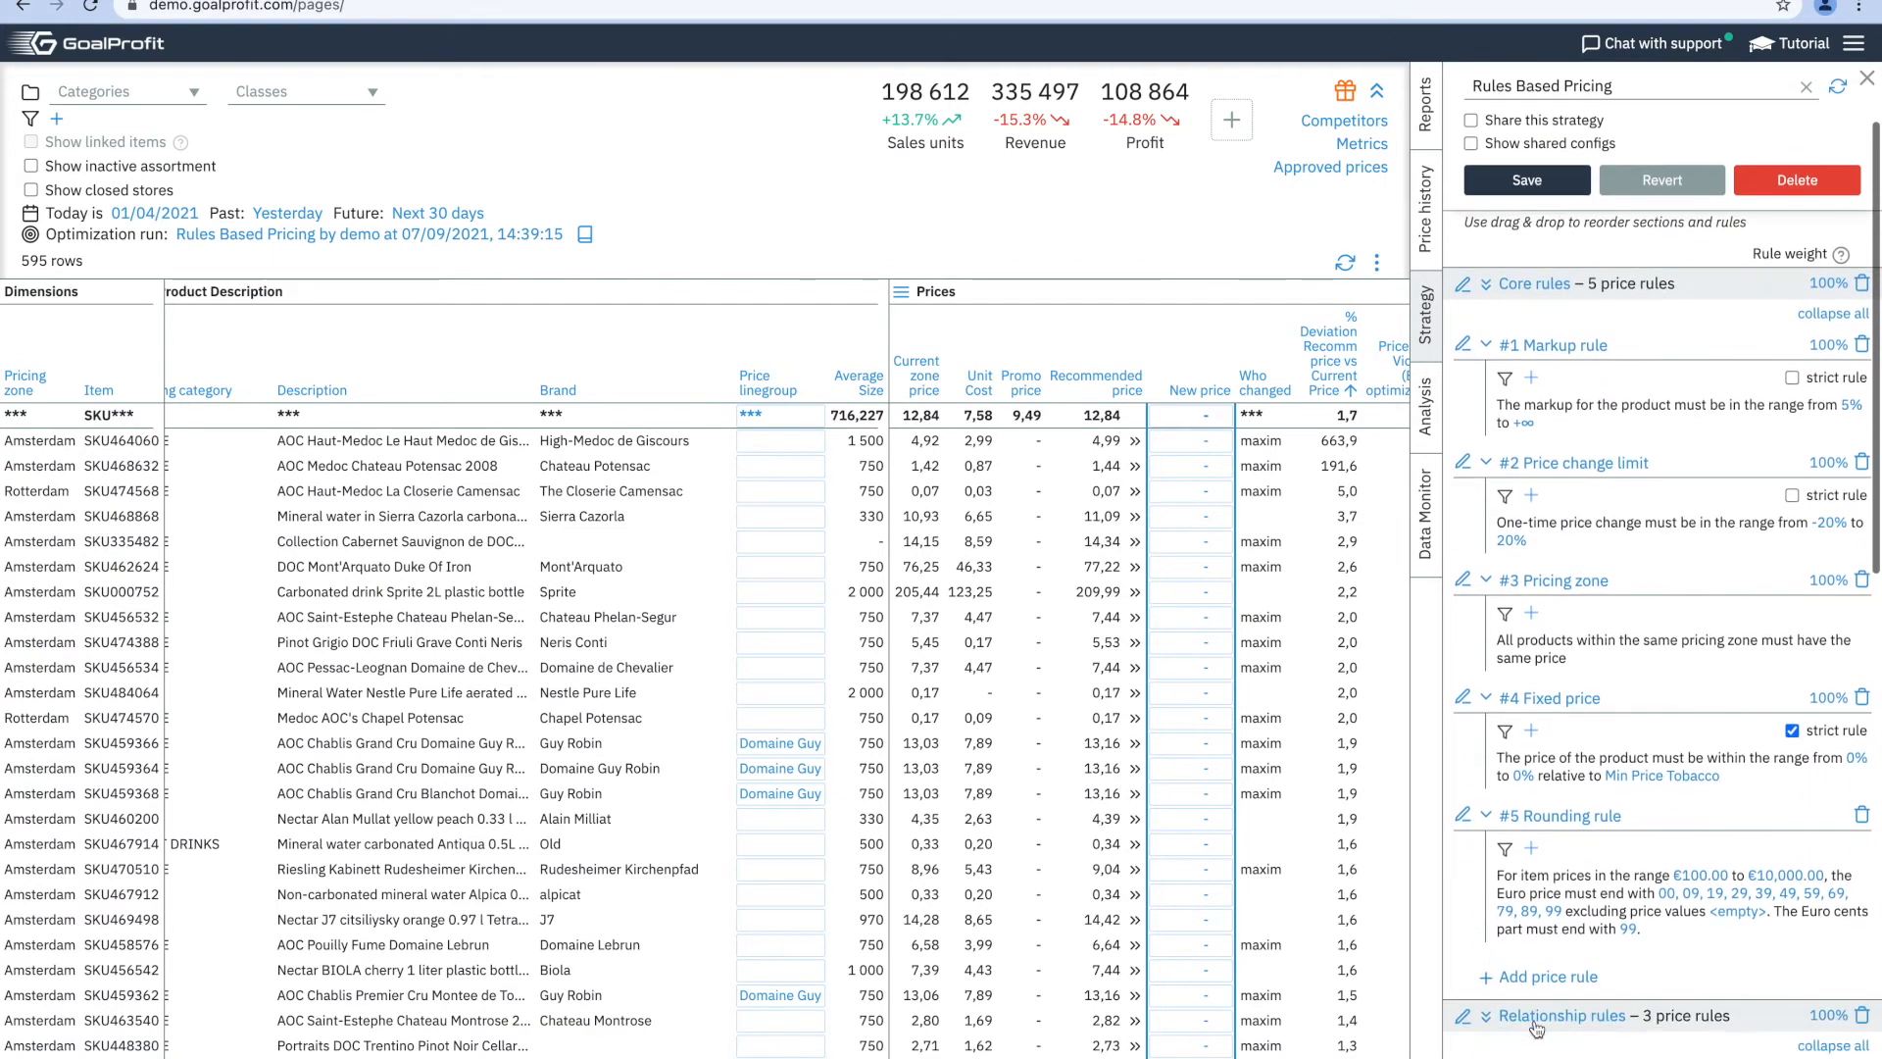
pyautogui.click(1557, 975)
pyautogui.click(1576, 1003)
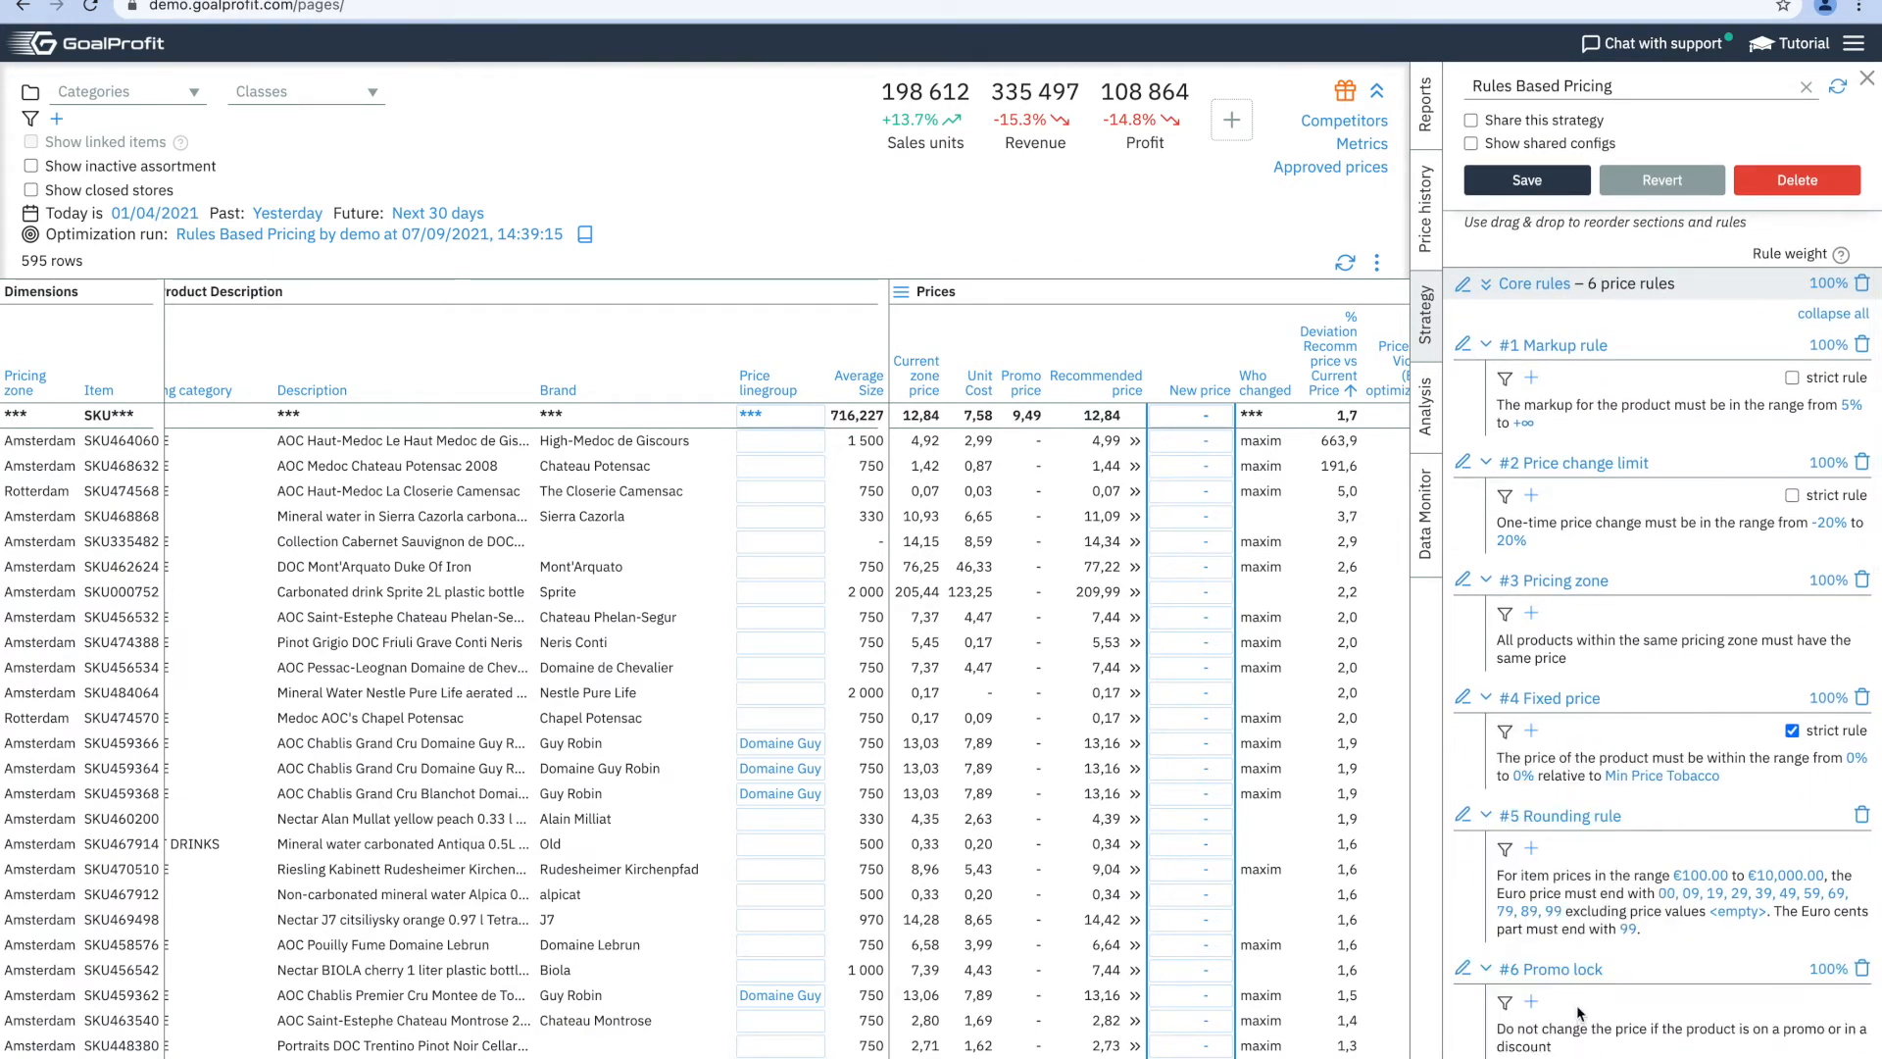
# Review the configured price rules across the Core rules, Relationship rules and Competitors sections.
pyautogui.scroll(-4, 1628, 726)
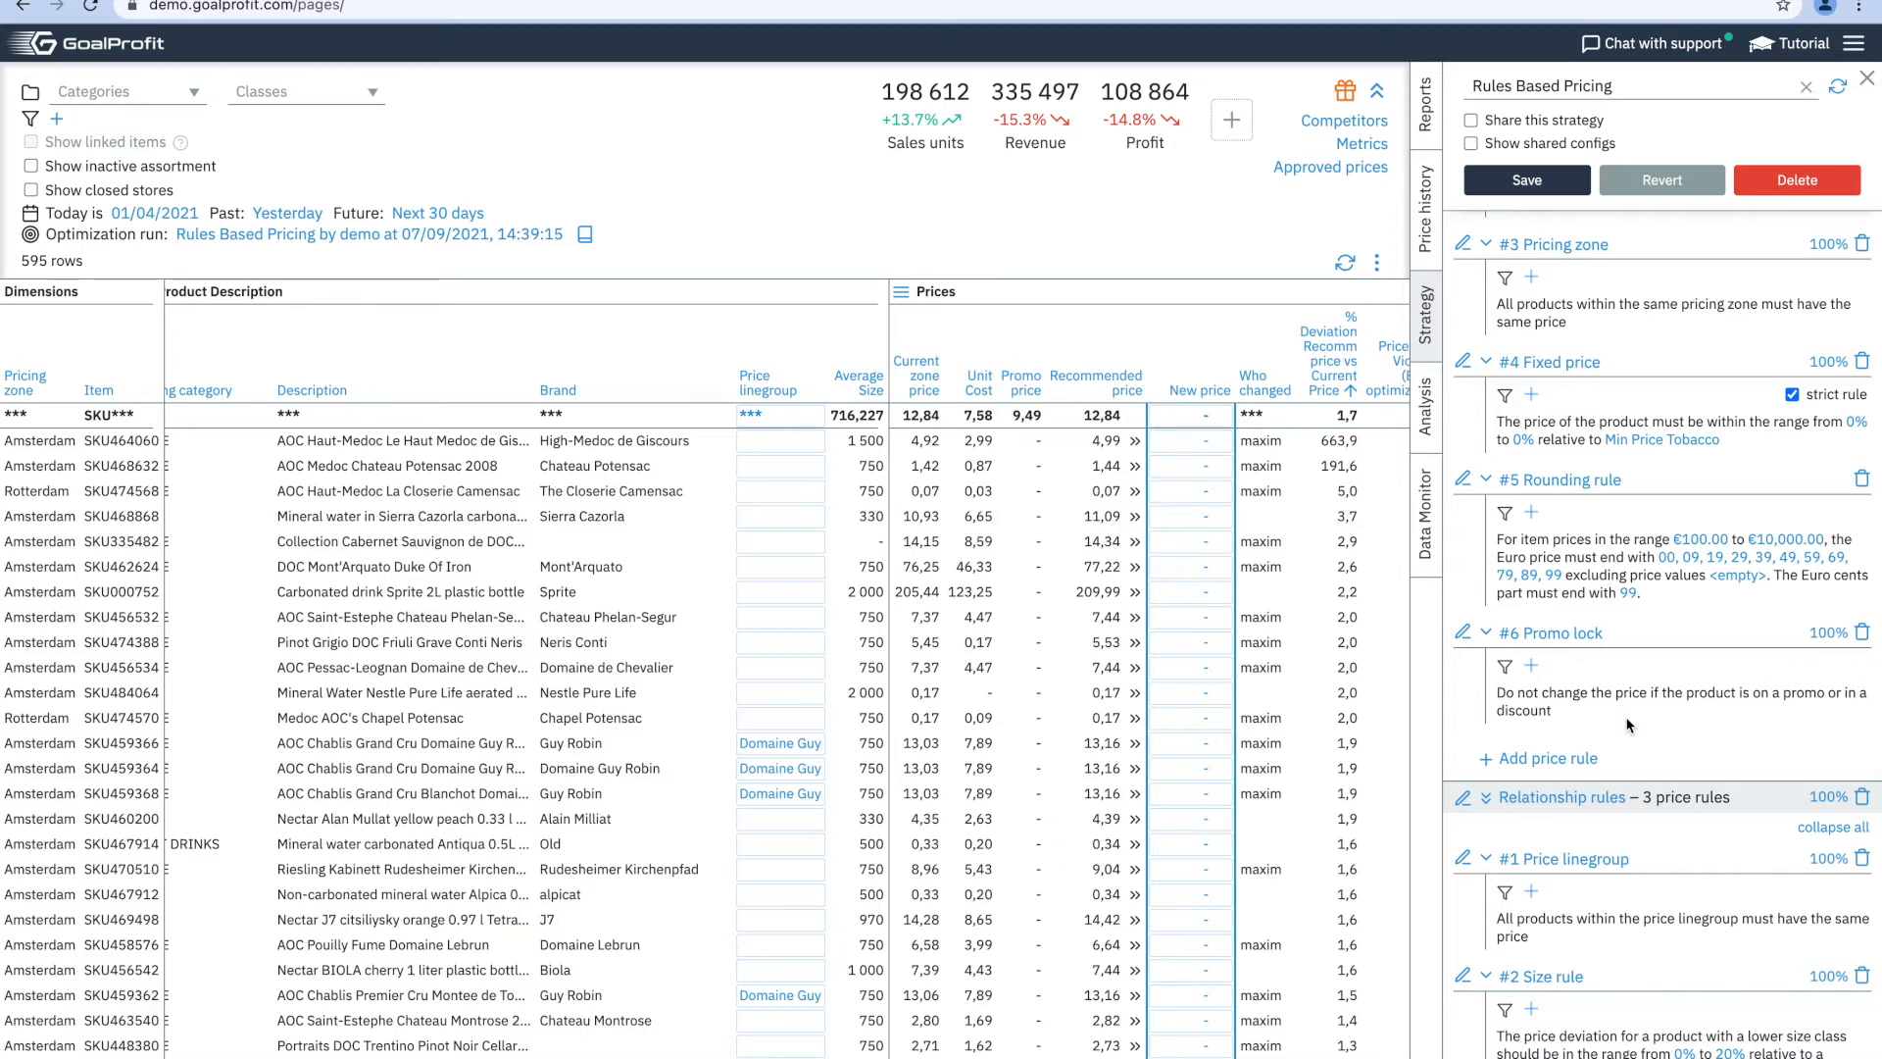
pyautogui.scroll(5, 1628, 725)
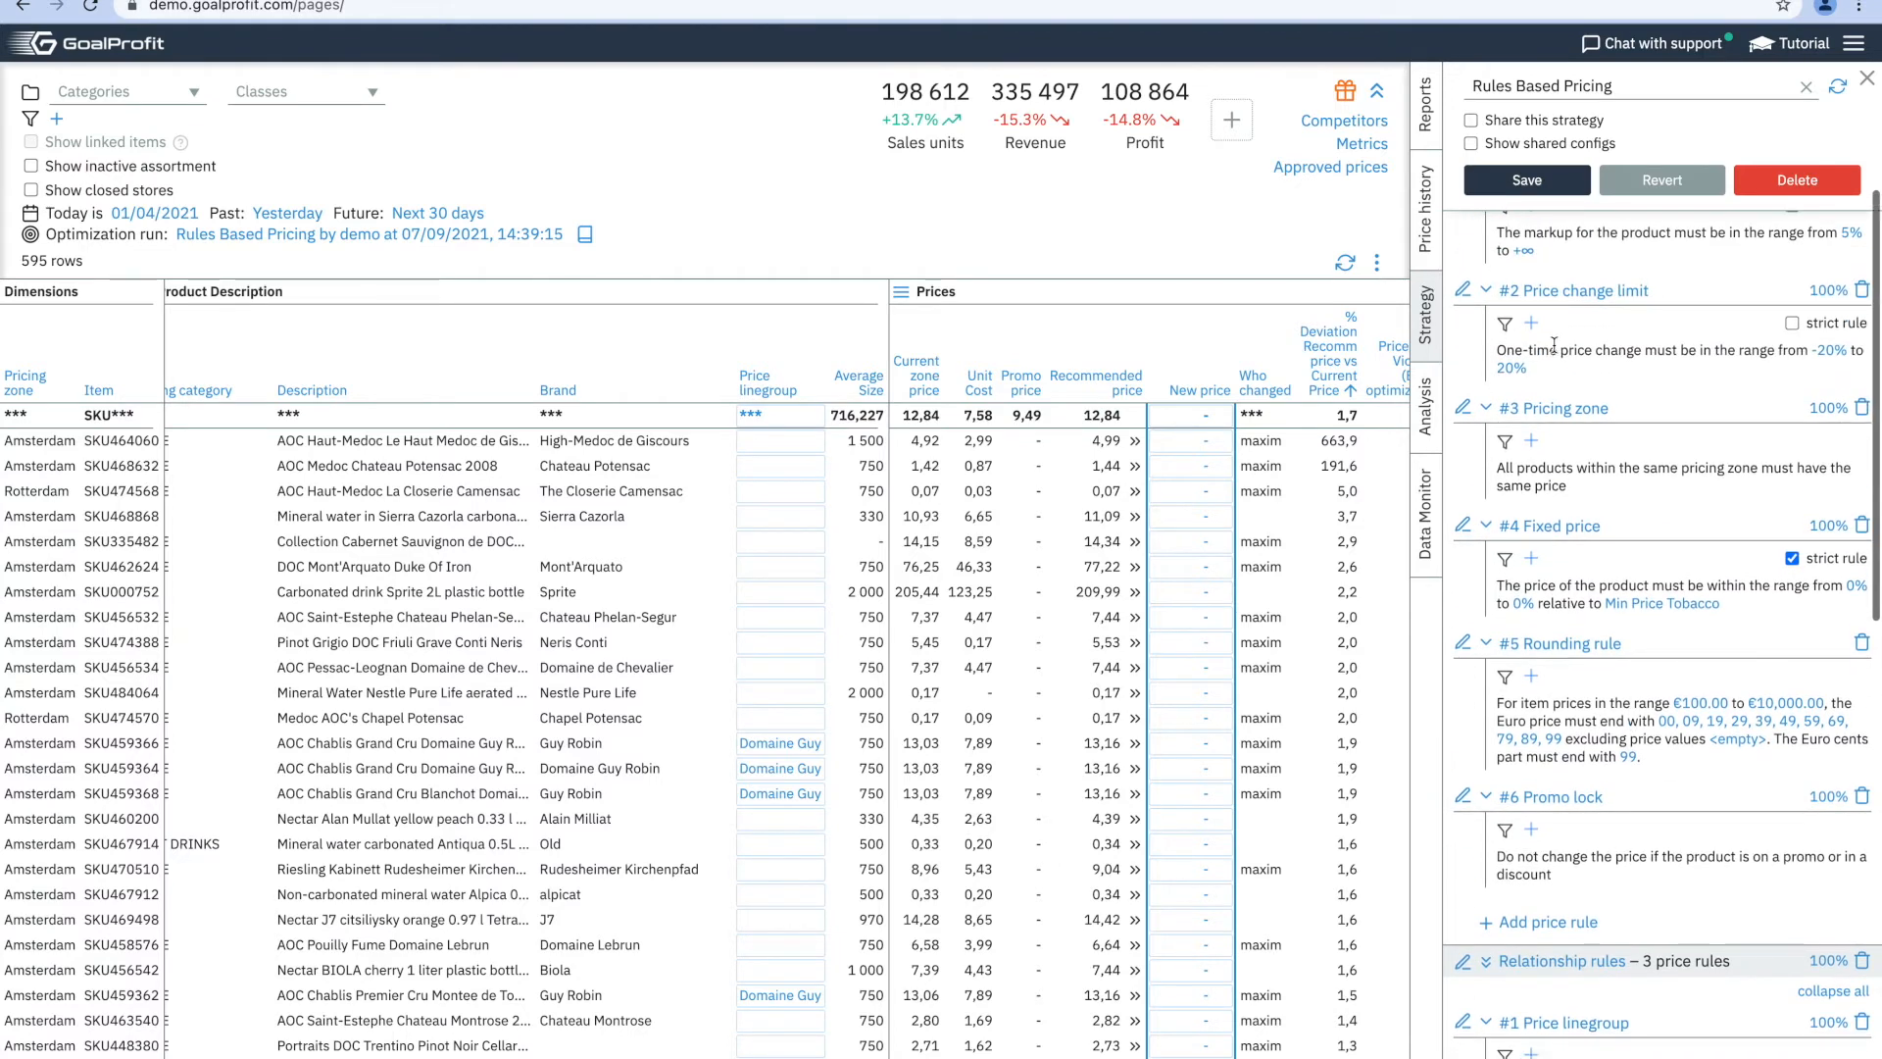
pyautogui.scroll(-15, 1593, 704)
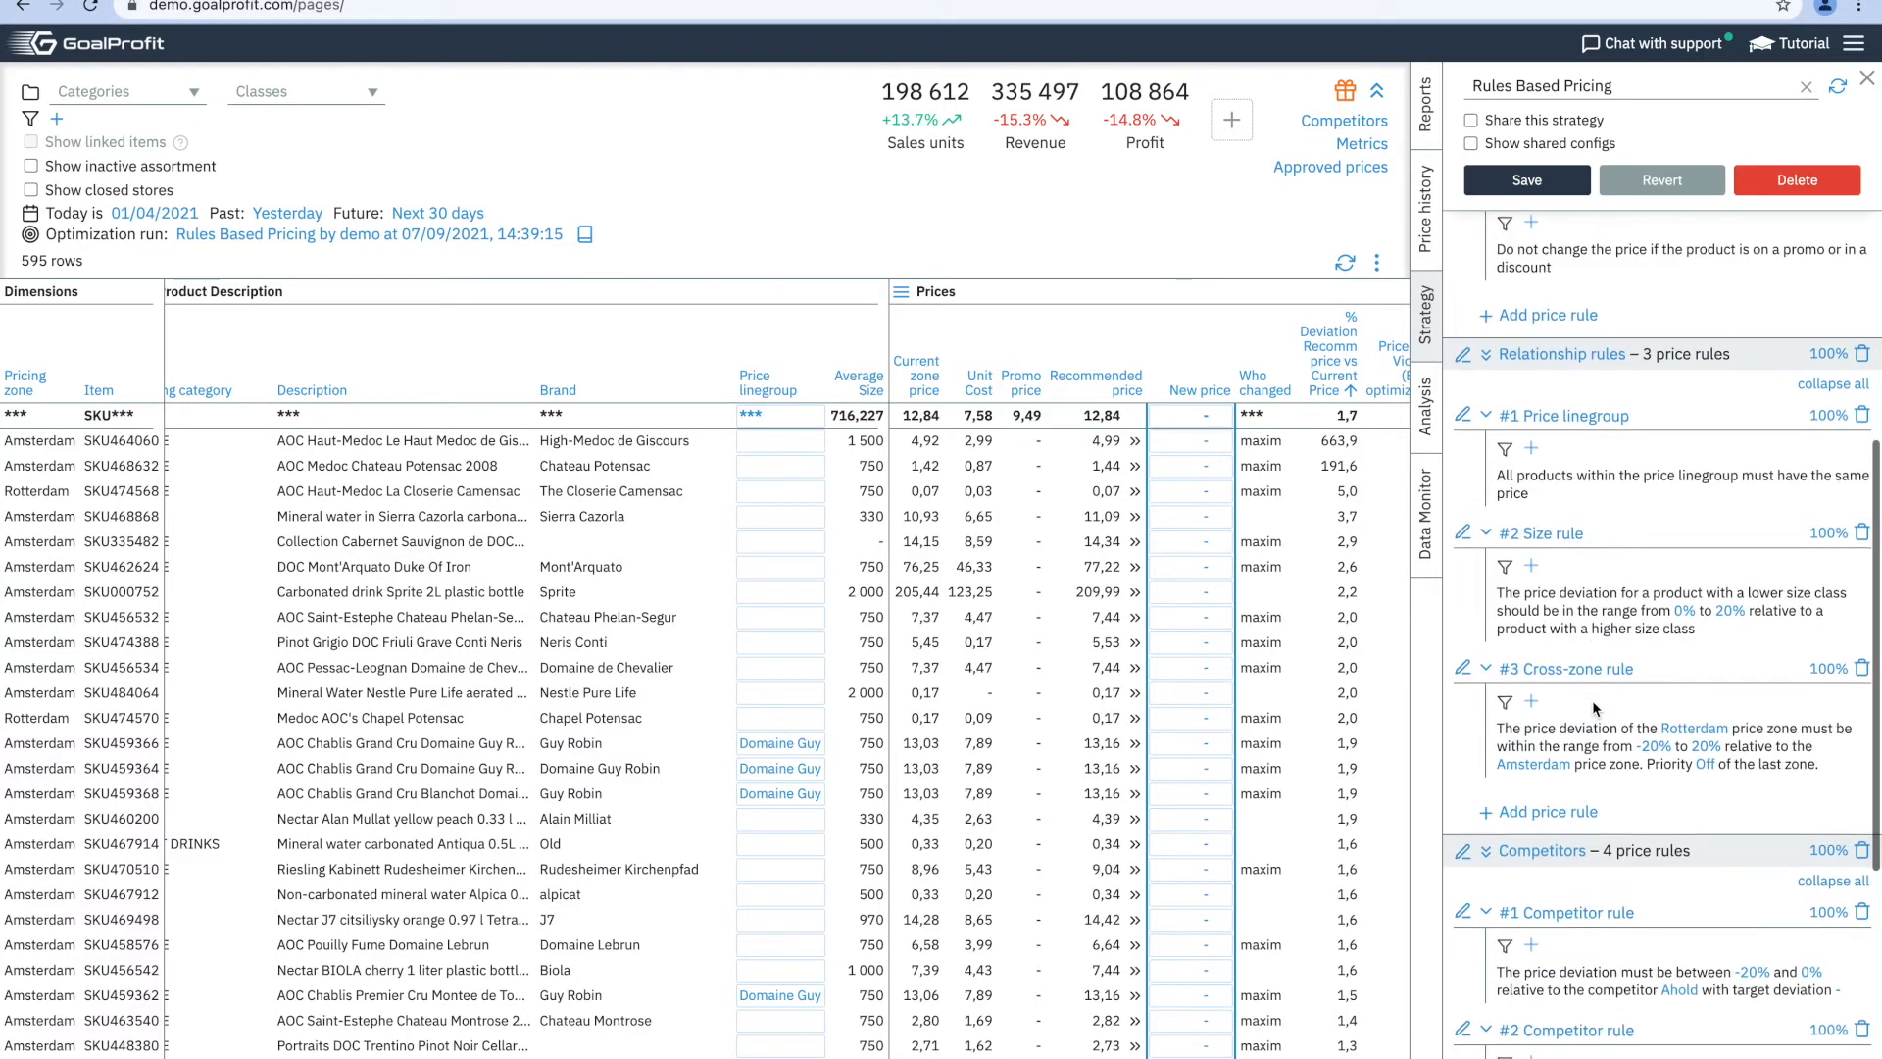
pyautogui.scroll(4, 1592, 700)
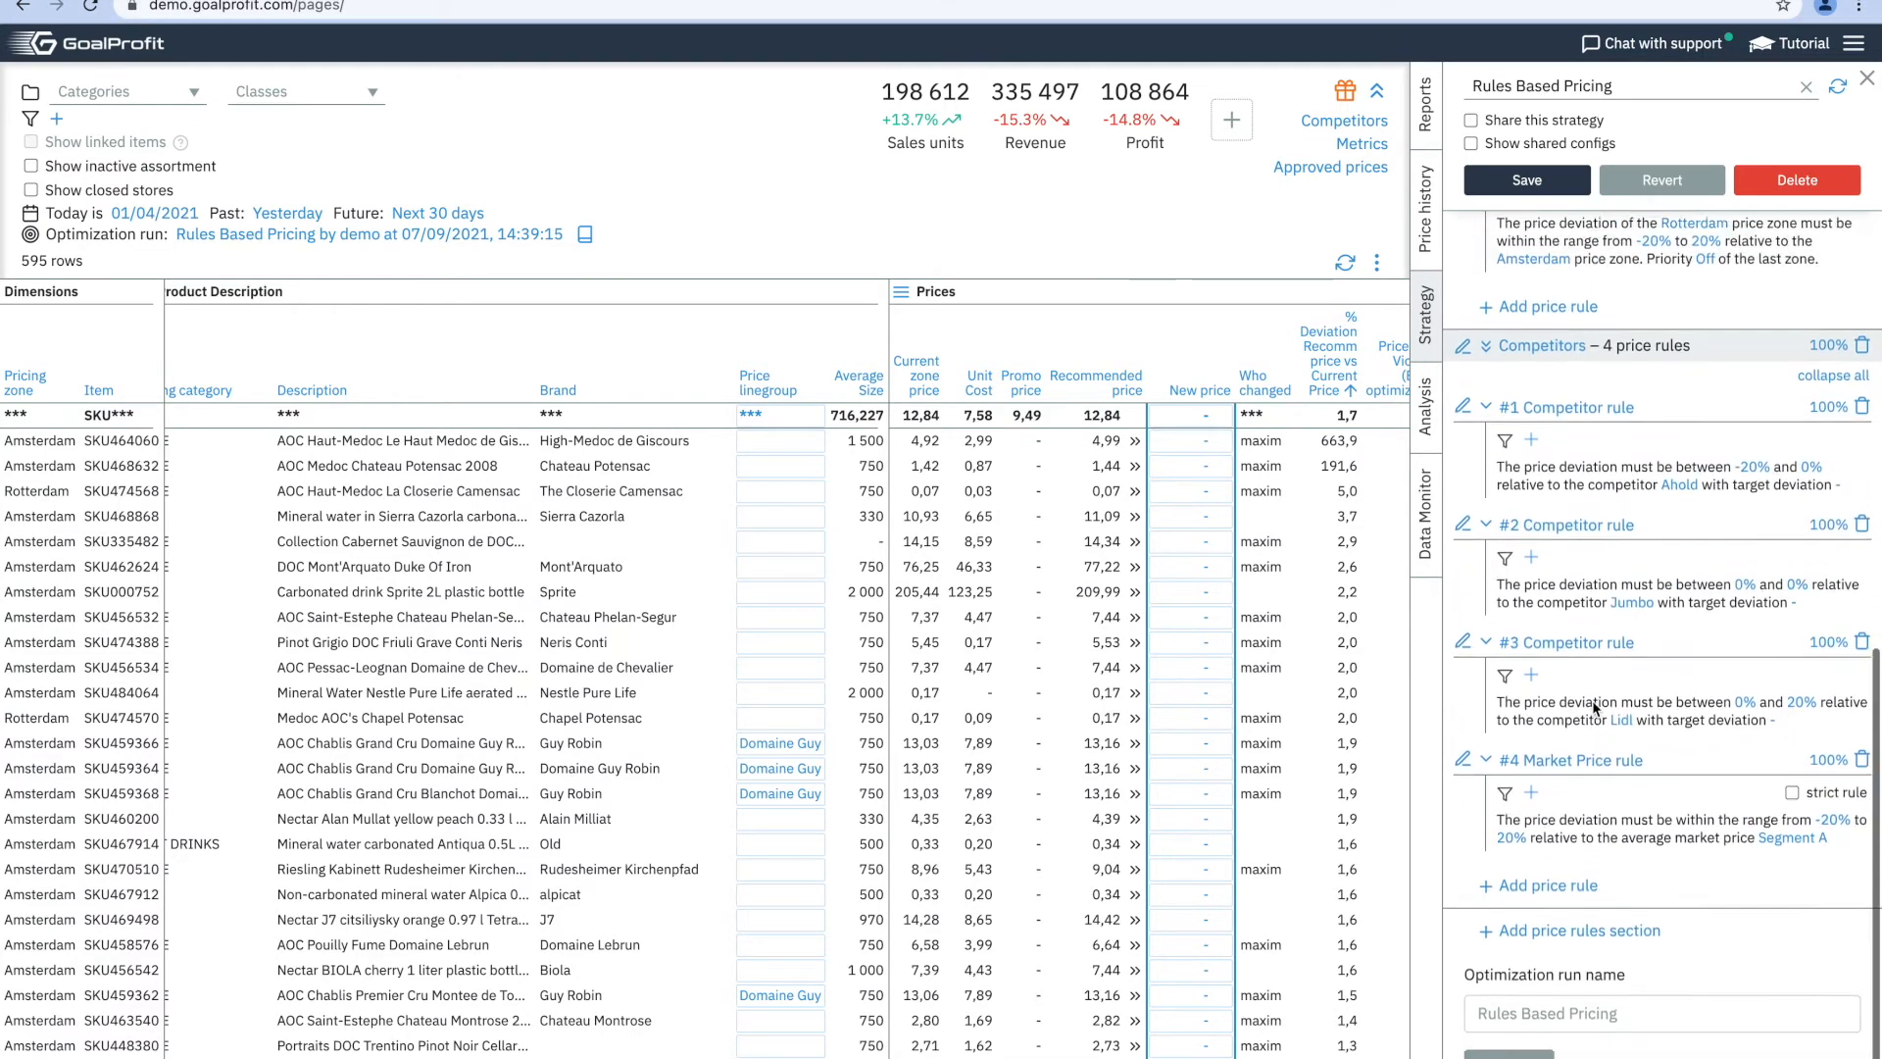
pyautogui.scroll(15, 1592, 700)
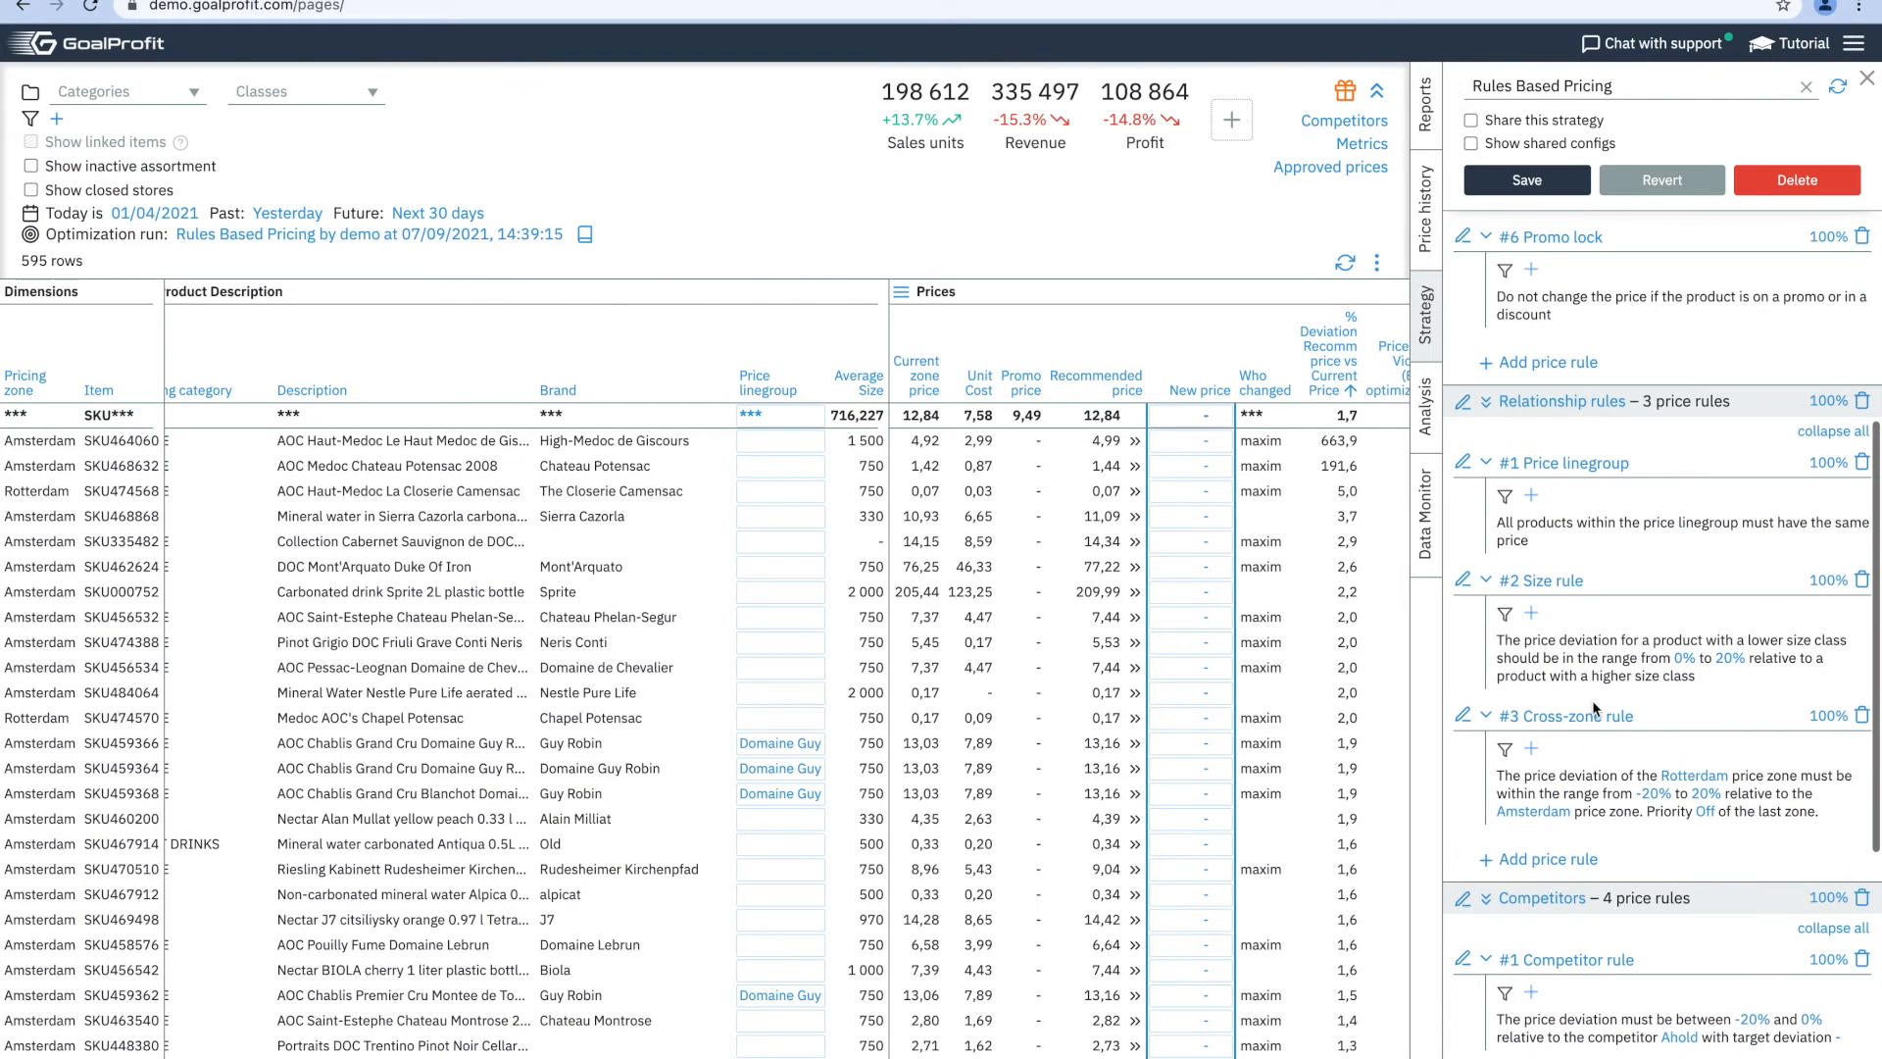
pyautogui.scroll(5, 1592, 700)
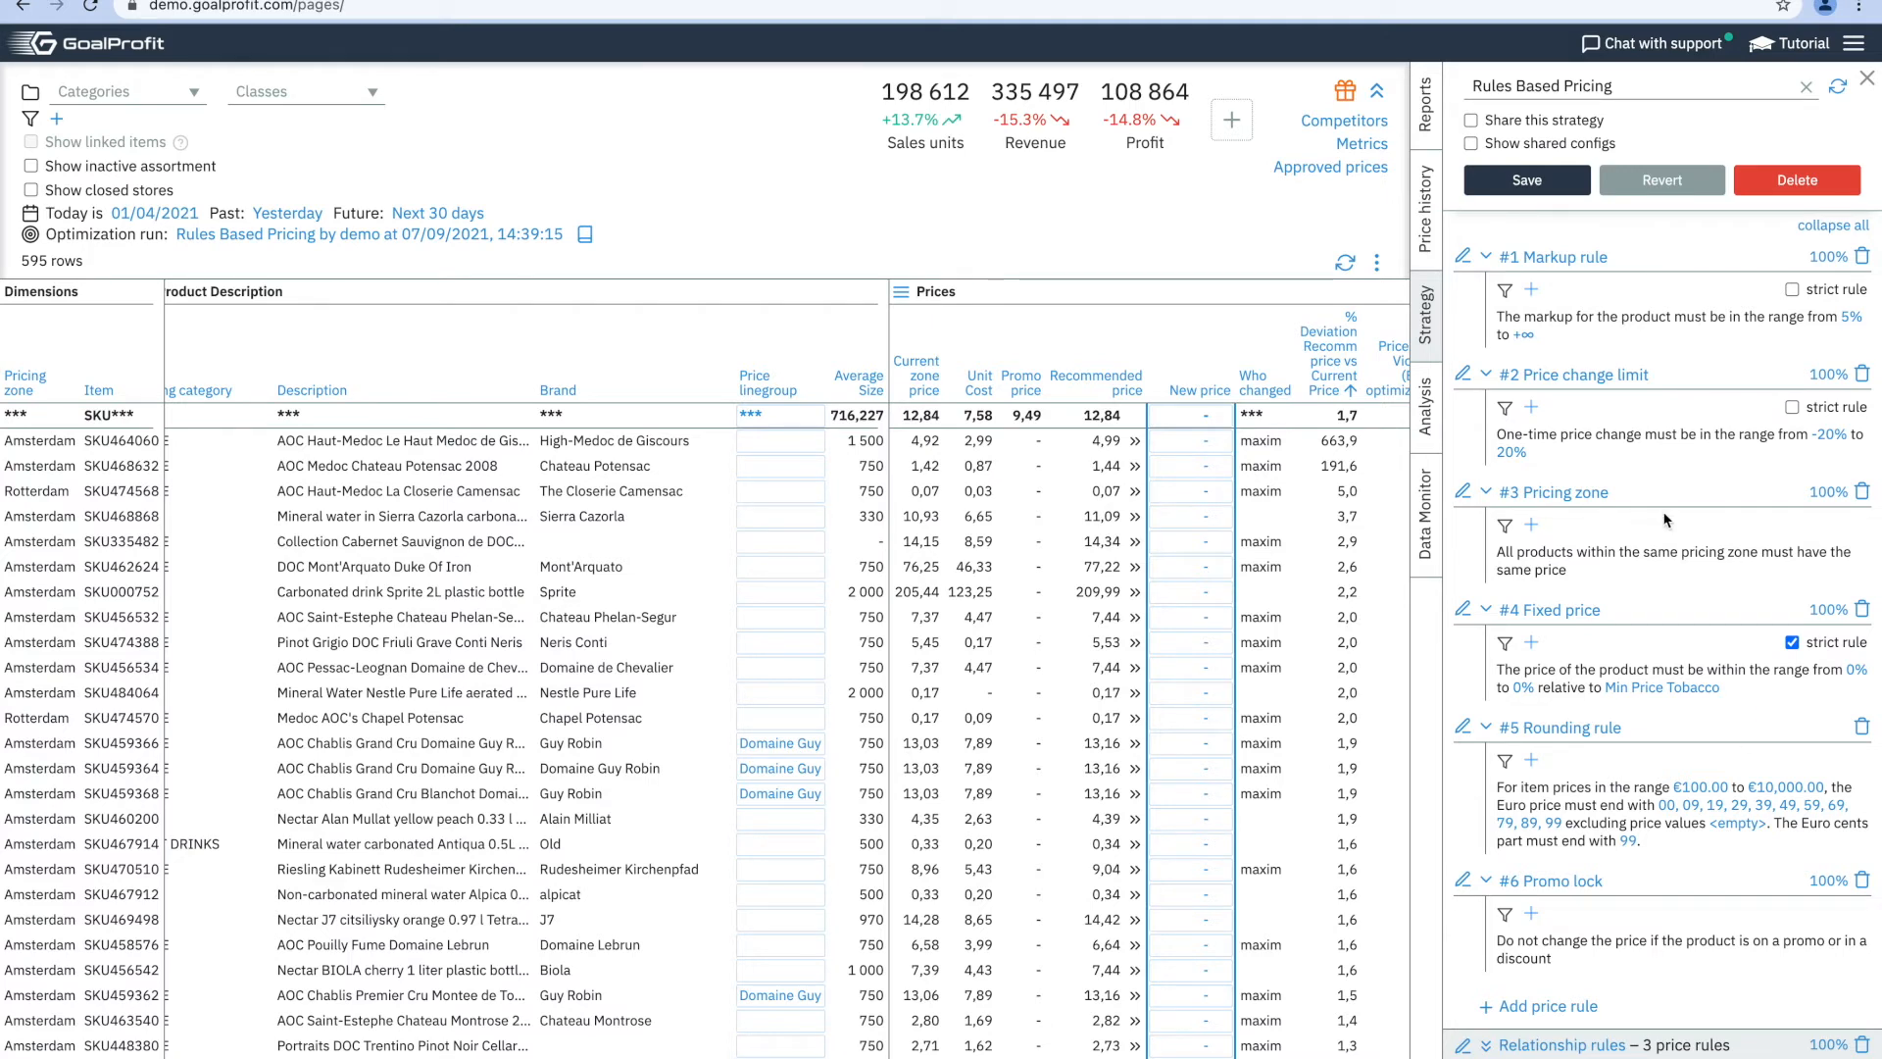
pyautogui.scroll(-1, 1650, 745)
pyautogui.scroll(1, 1652, 745)
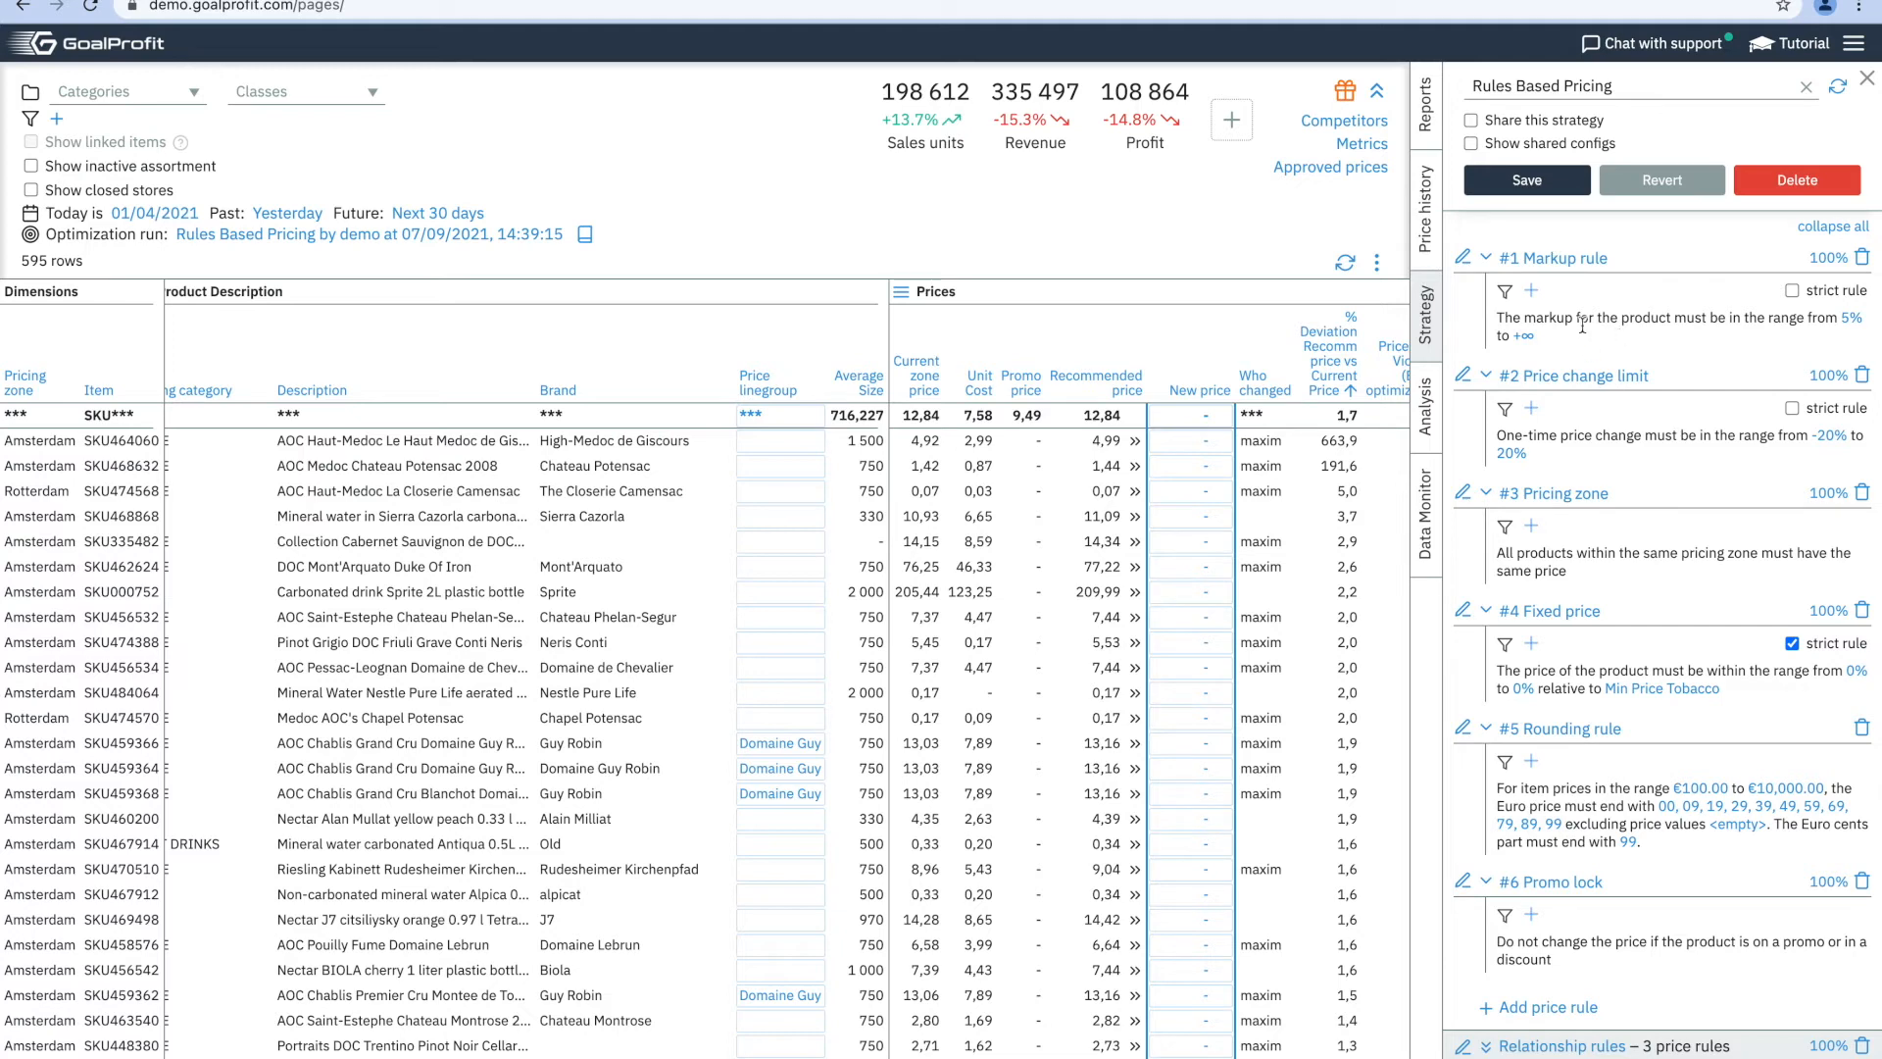
# Add a filter to the Markup rule that limits it to the Amsterdam pricing zone.
pyautogui.click(1536, 291)
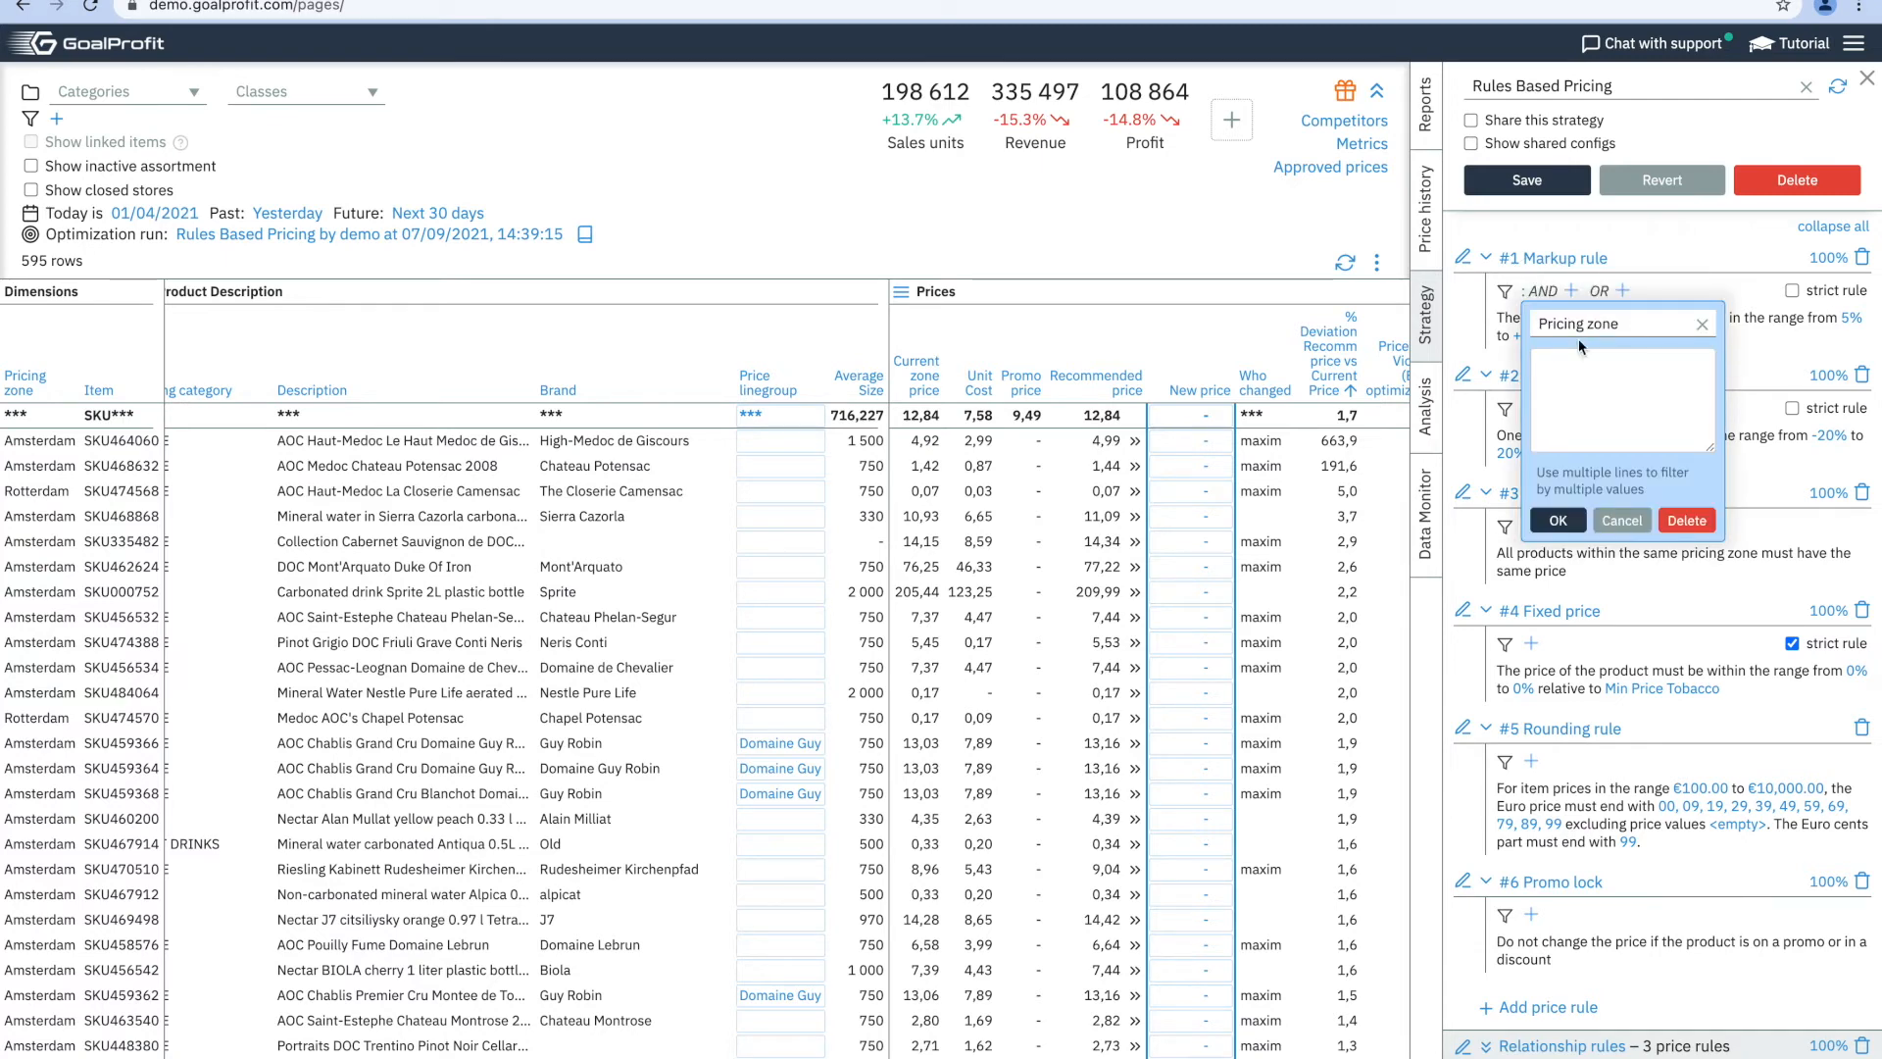
pyautogui.click(1598, 371)
pyautogui.click(1574, 461)
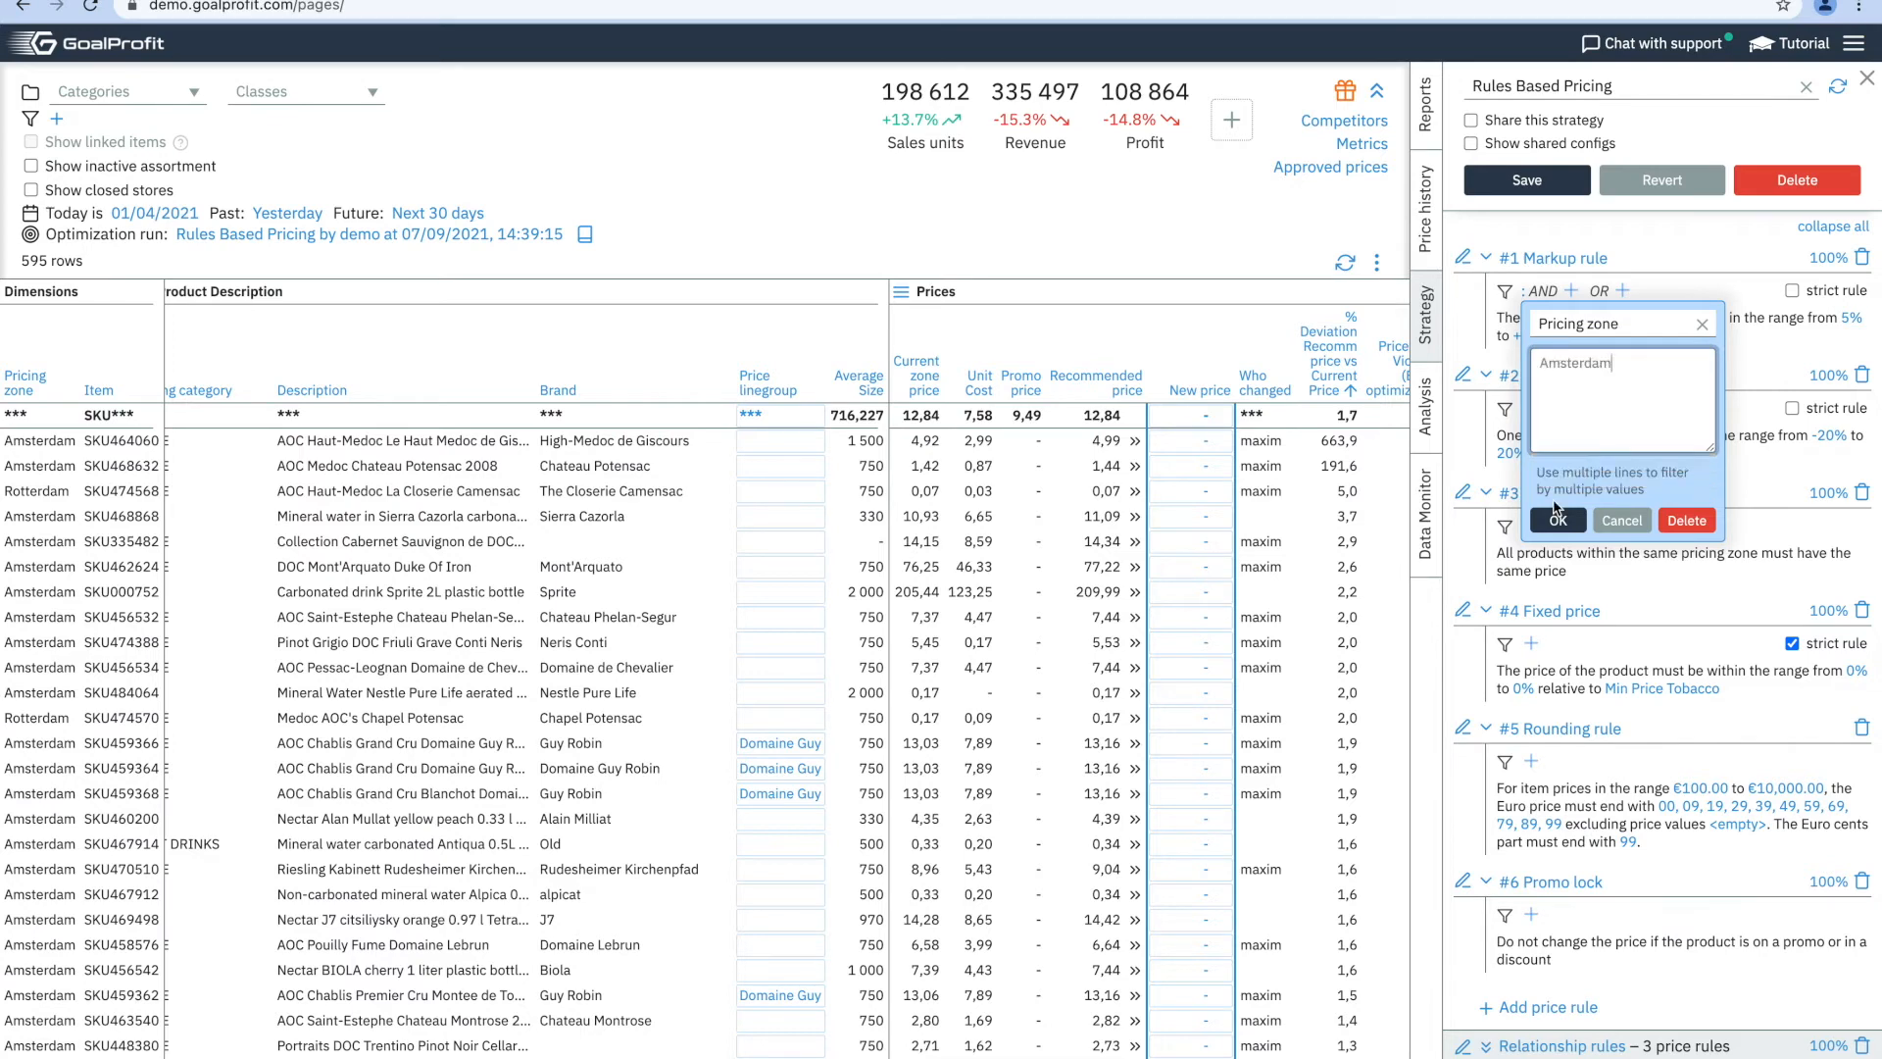
pyautogui.click(1558, 520)
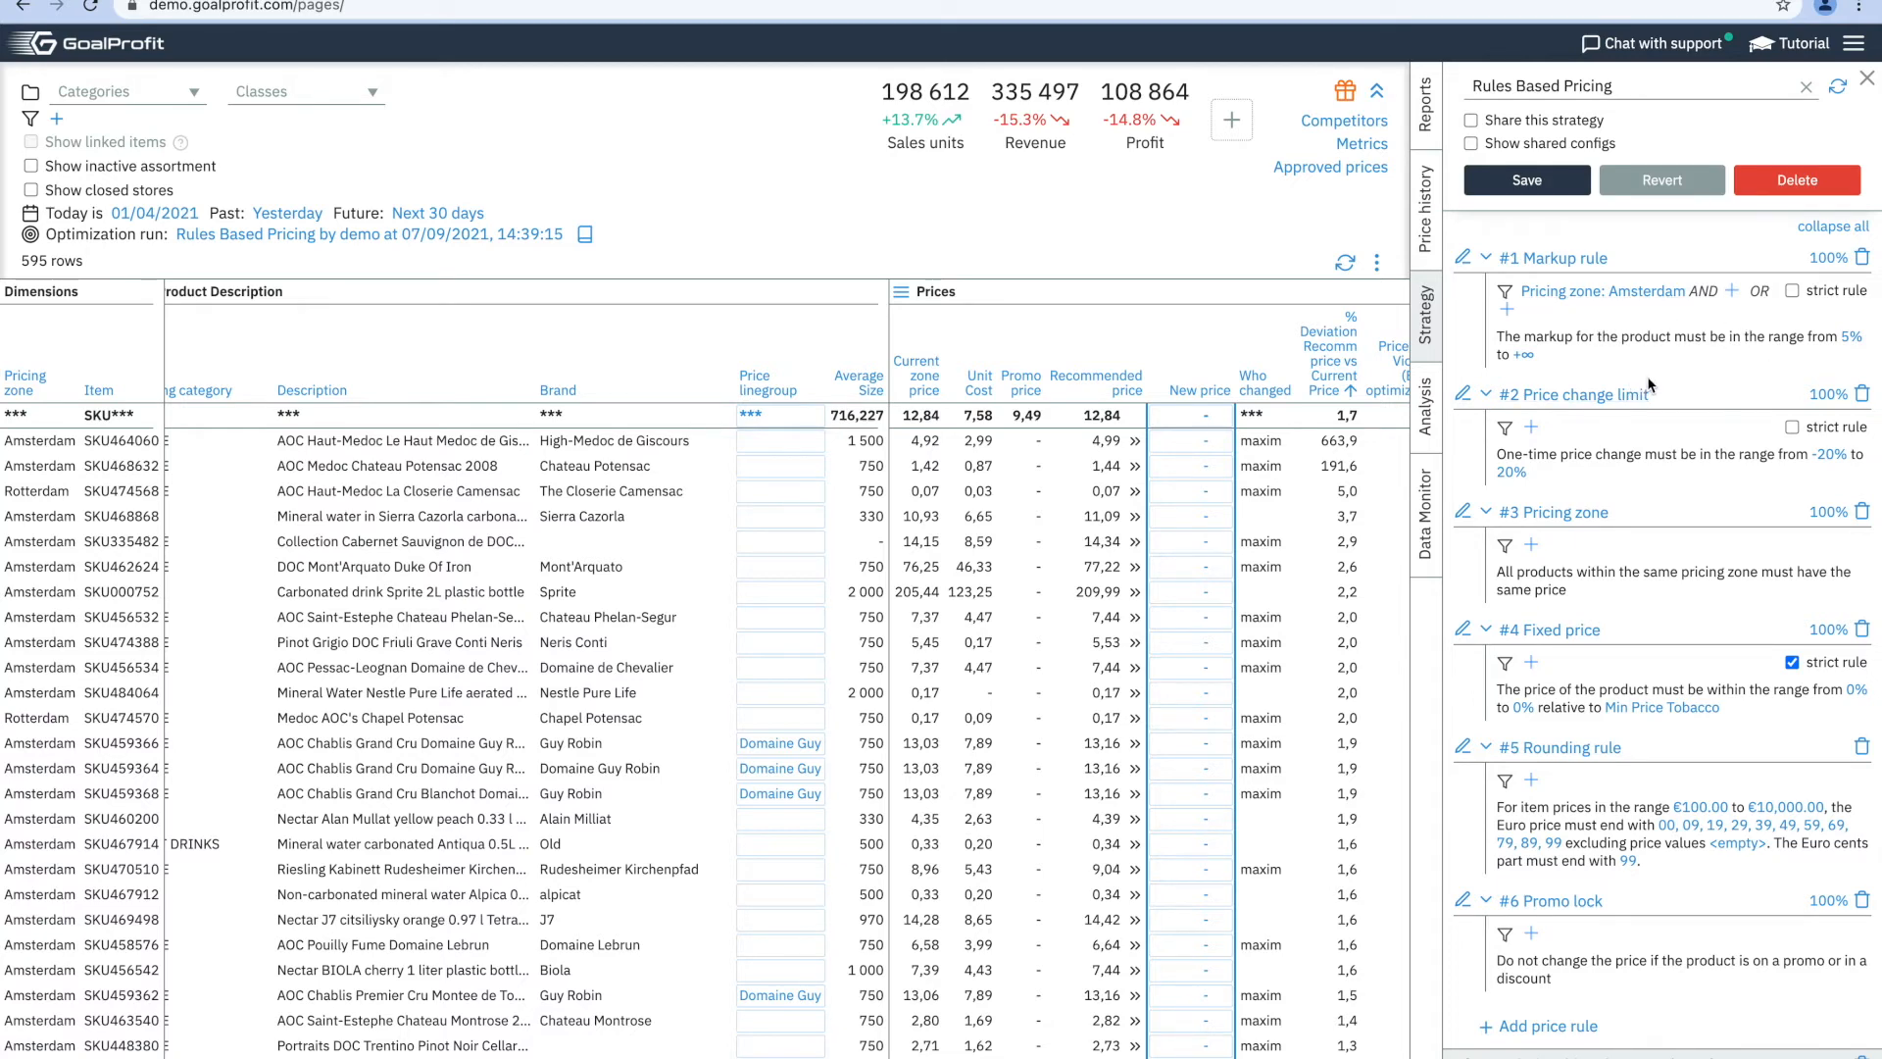
# Examine the attributes available for the Markup rule's filter, leaving the Amsterdam pricing zone filter as it is.
pyautogui.click(1645, 291)
pyautogui.click(1644, 321)
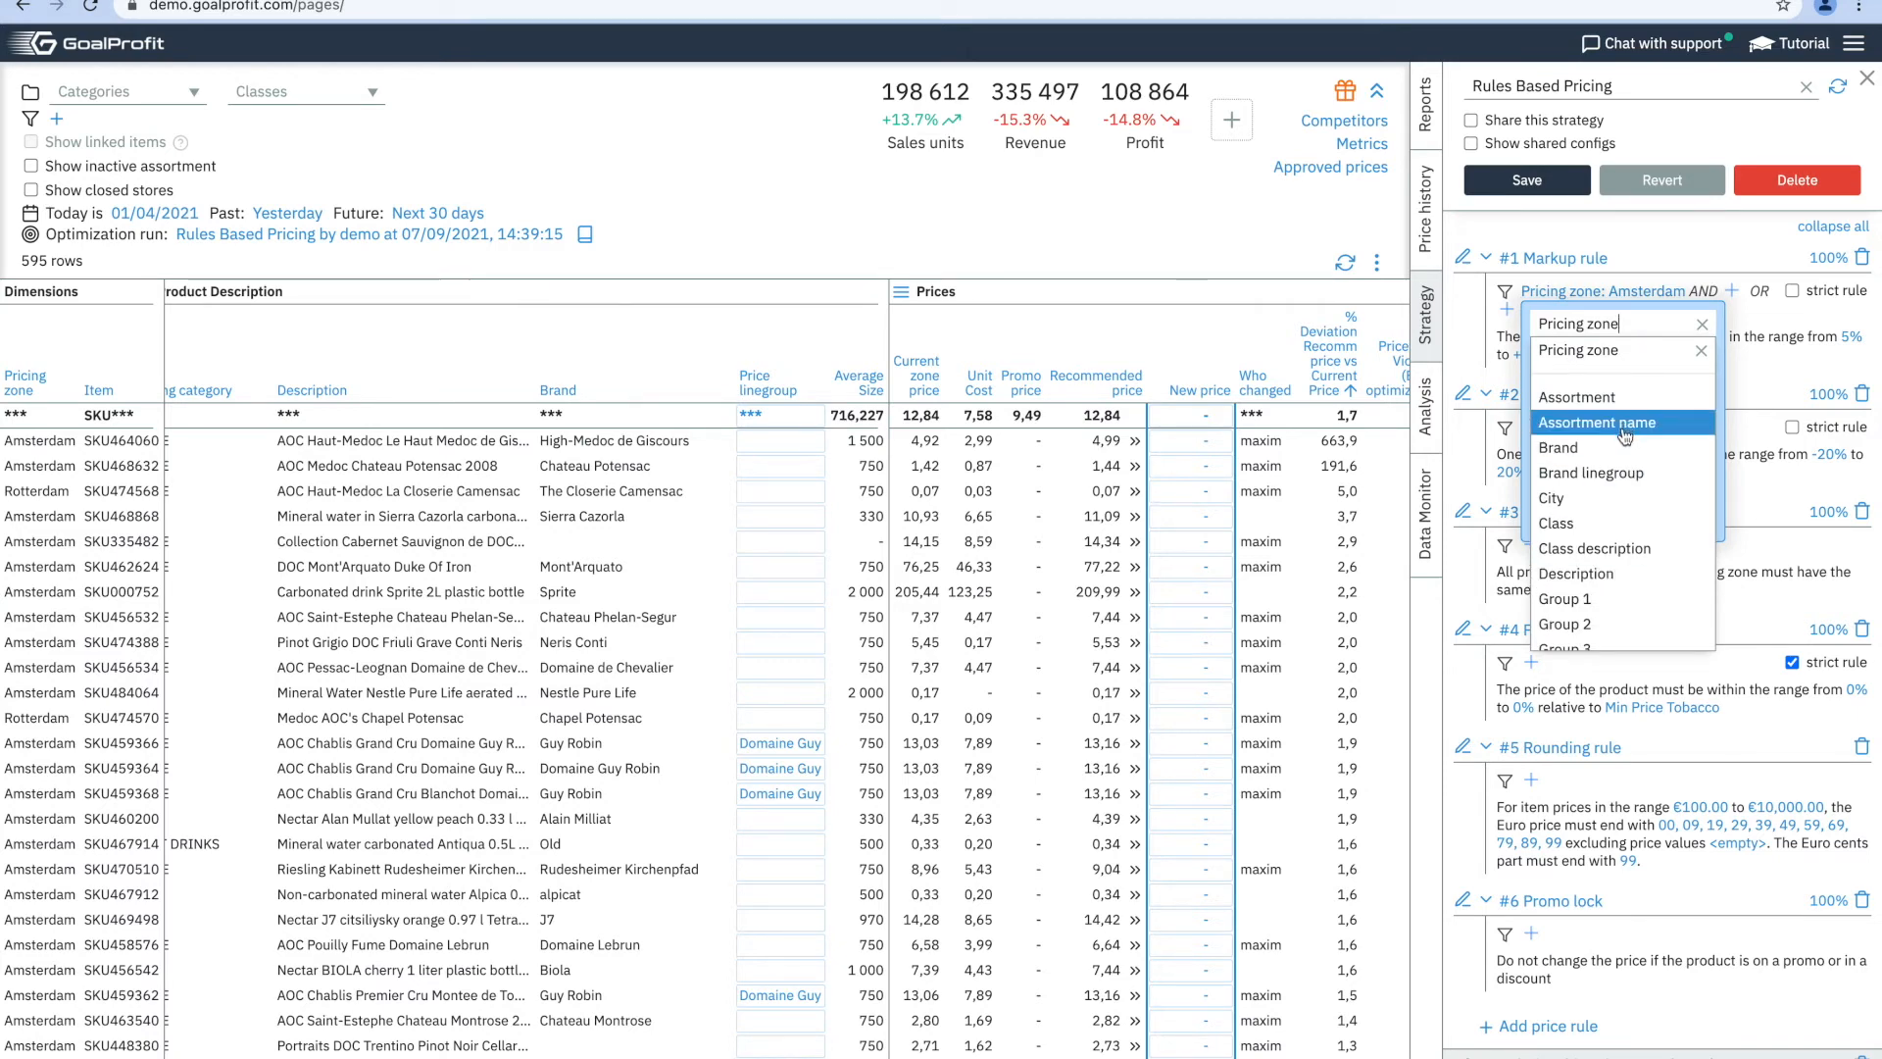
pyautogui.scroll(-5, 1613, 490)
pyautogui.scroll(-3, 1612, 526)
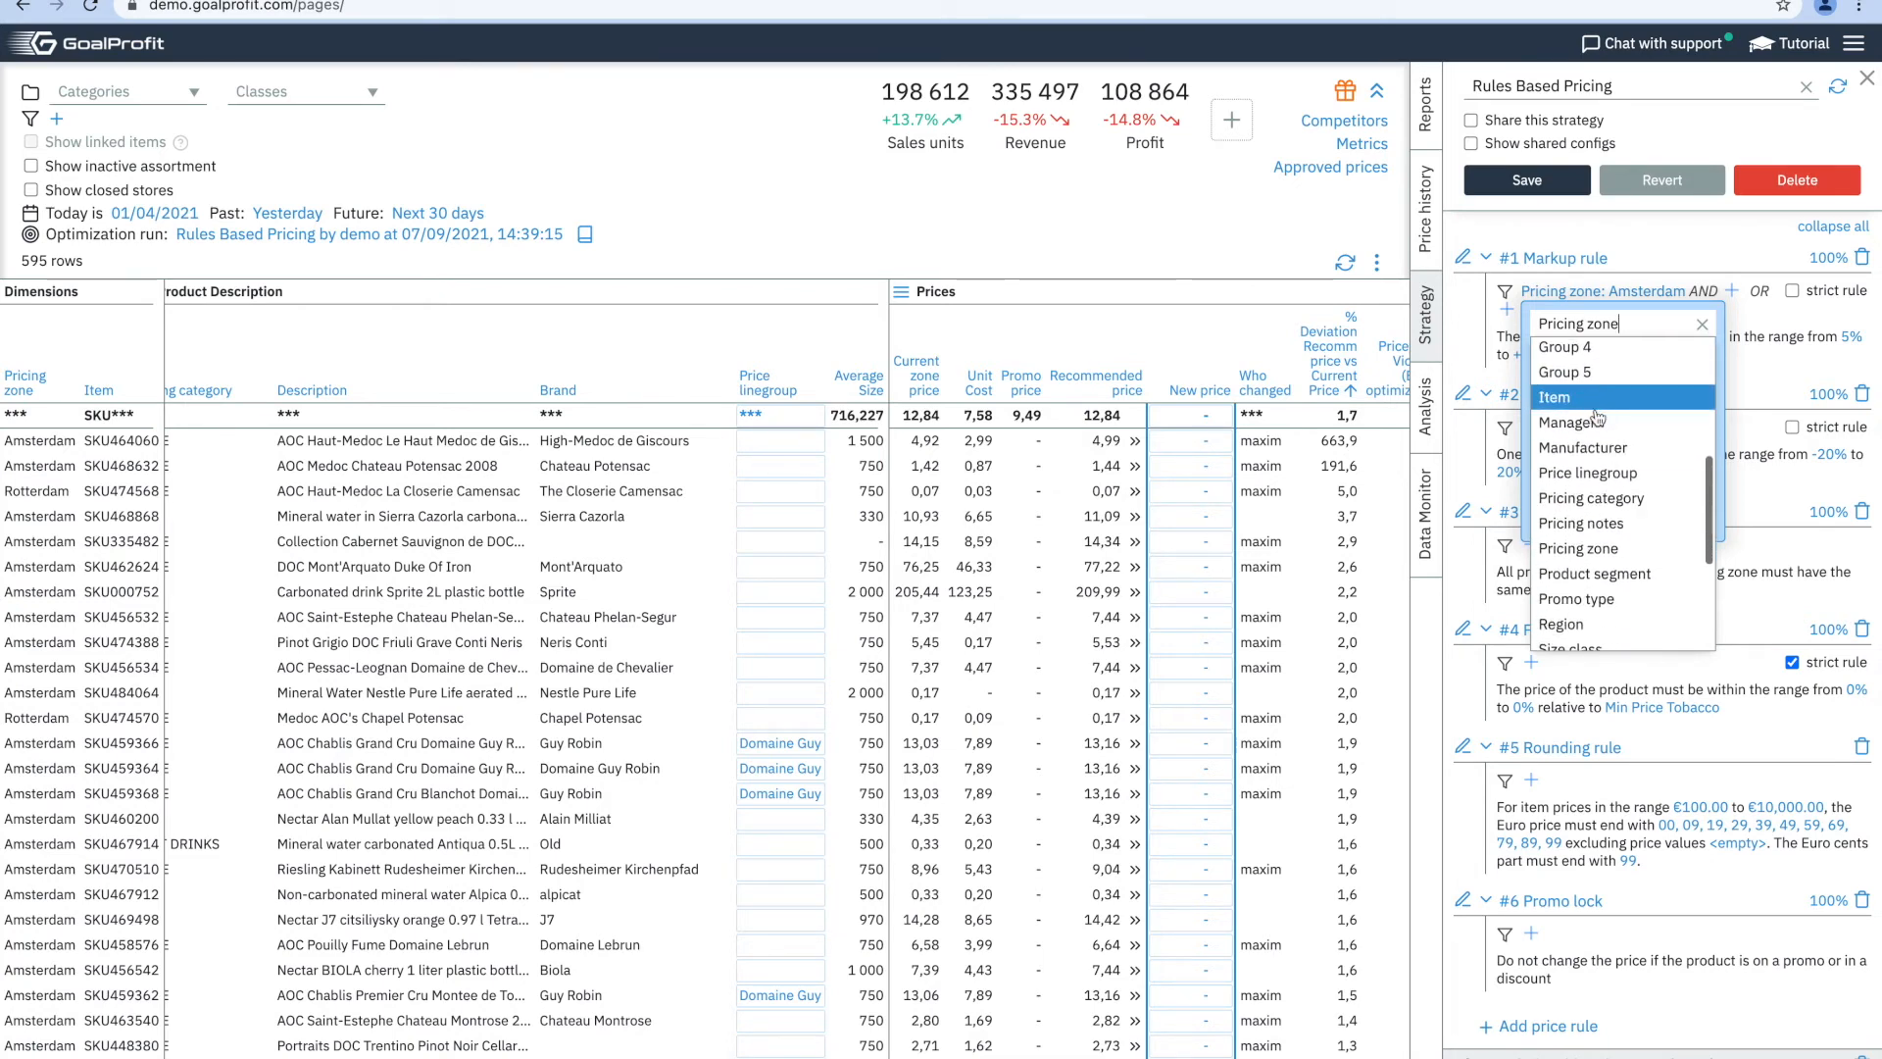
pyautogui.scroll(3, 1627, 490)
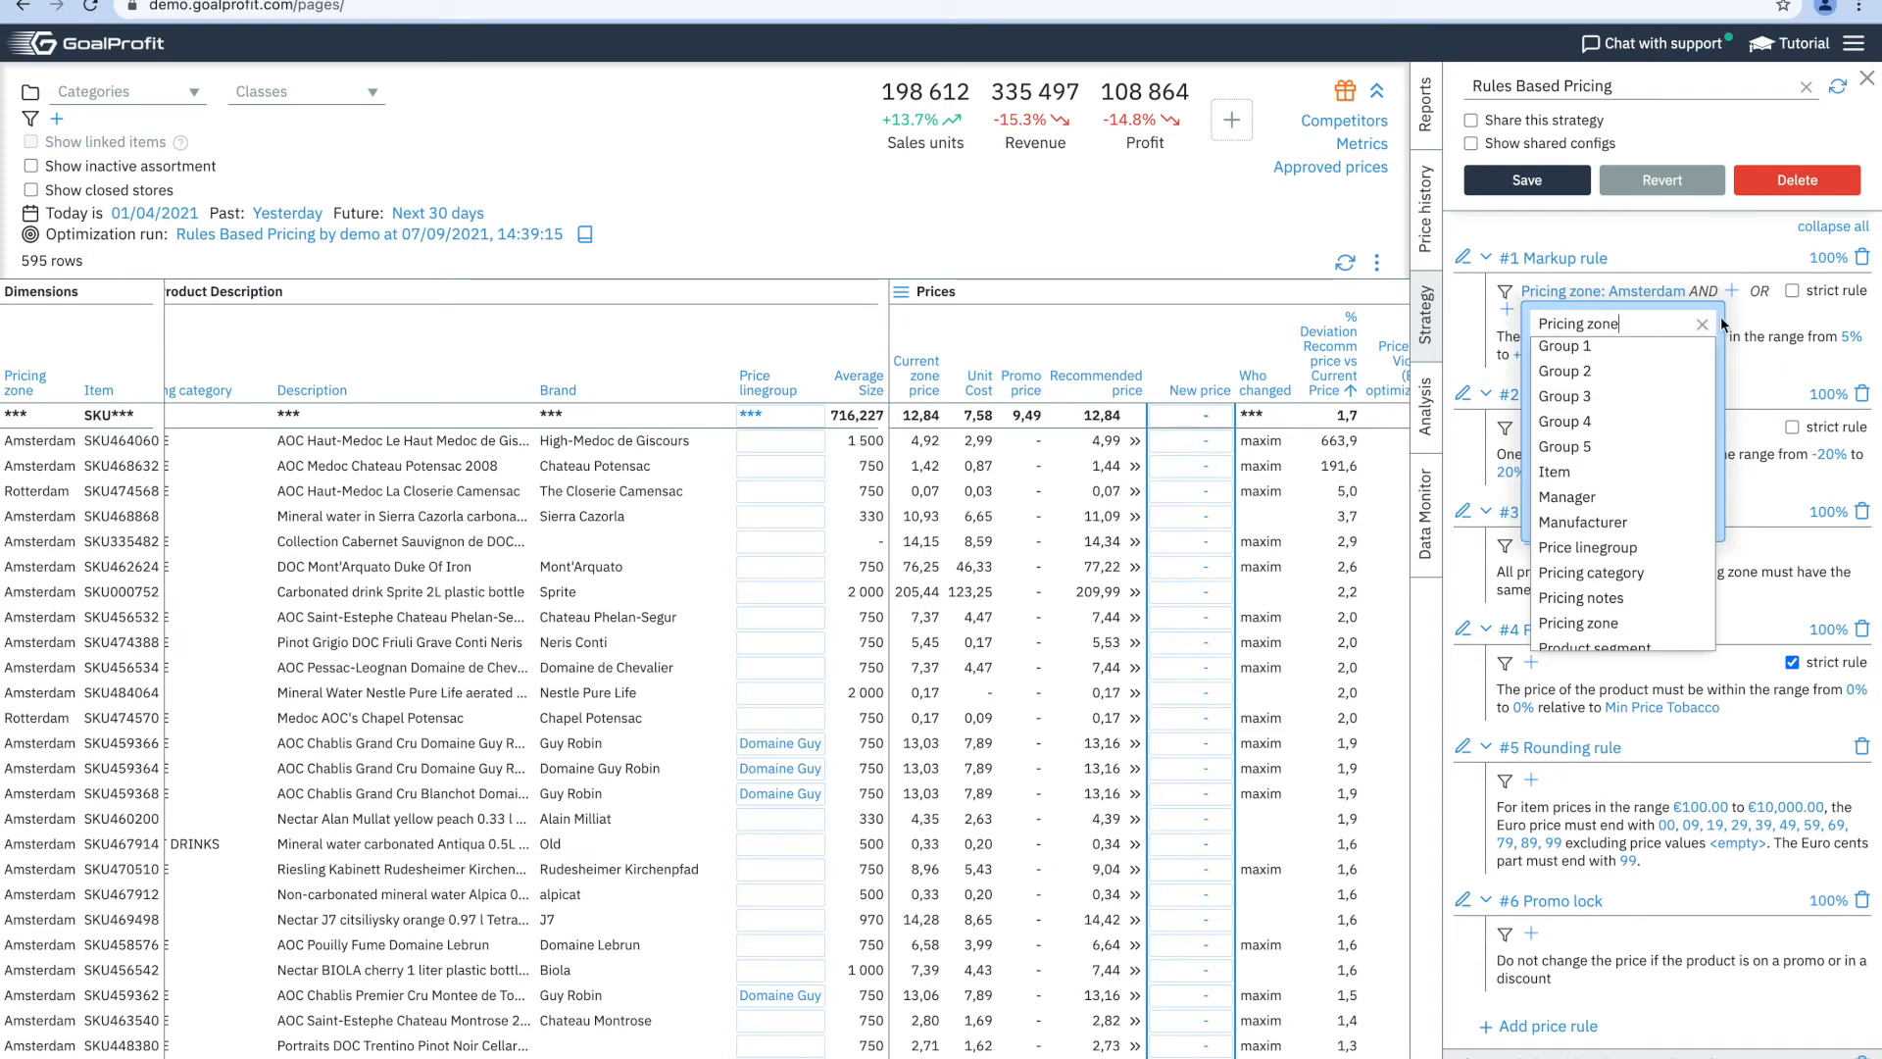
pyautogui.click(1767, 340)
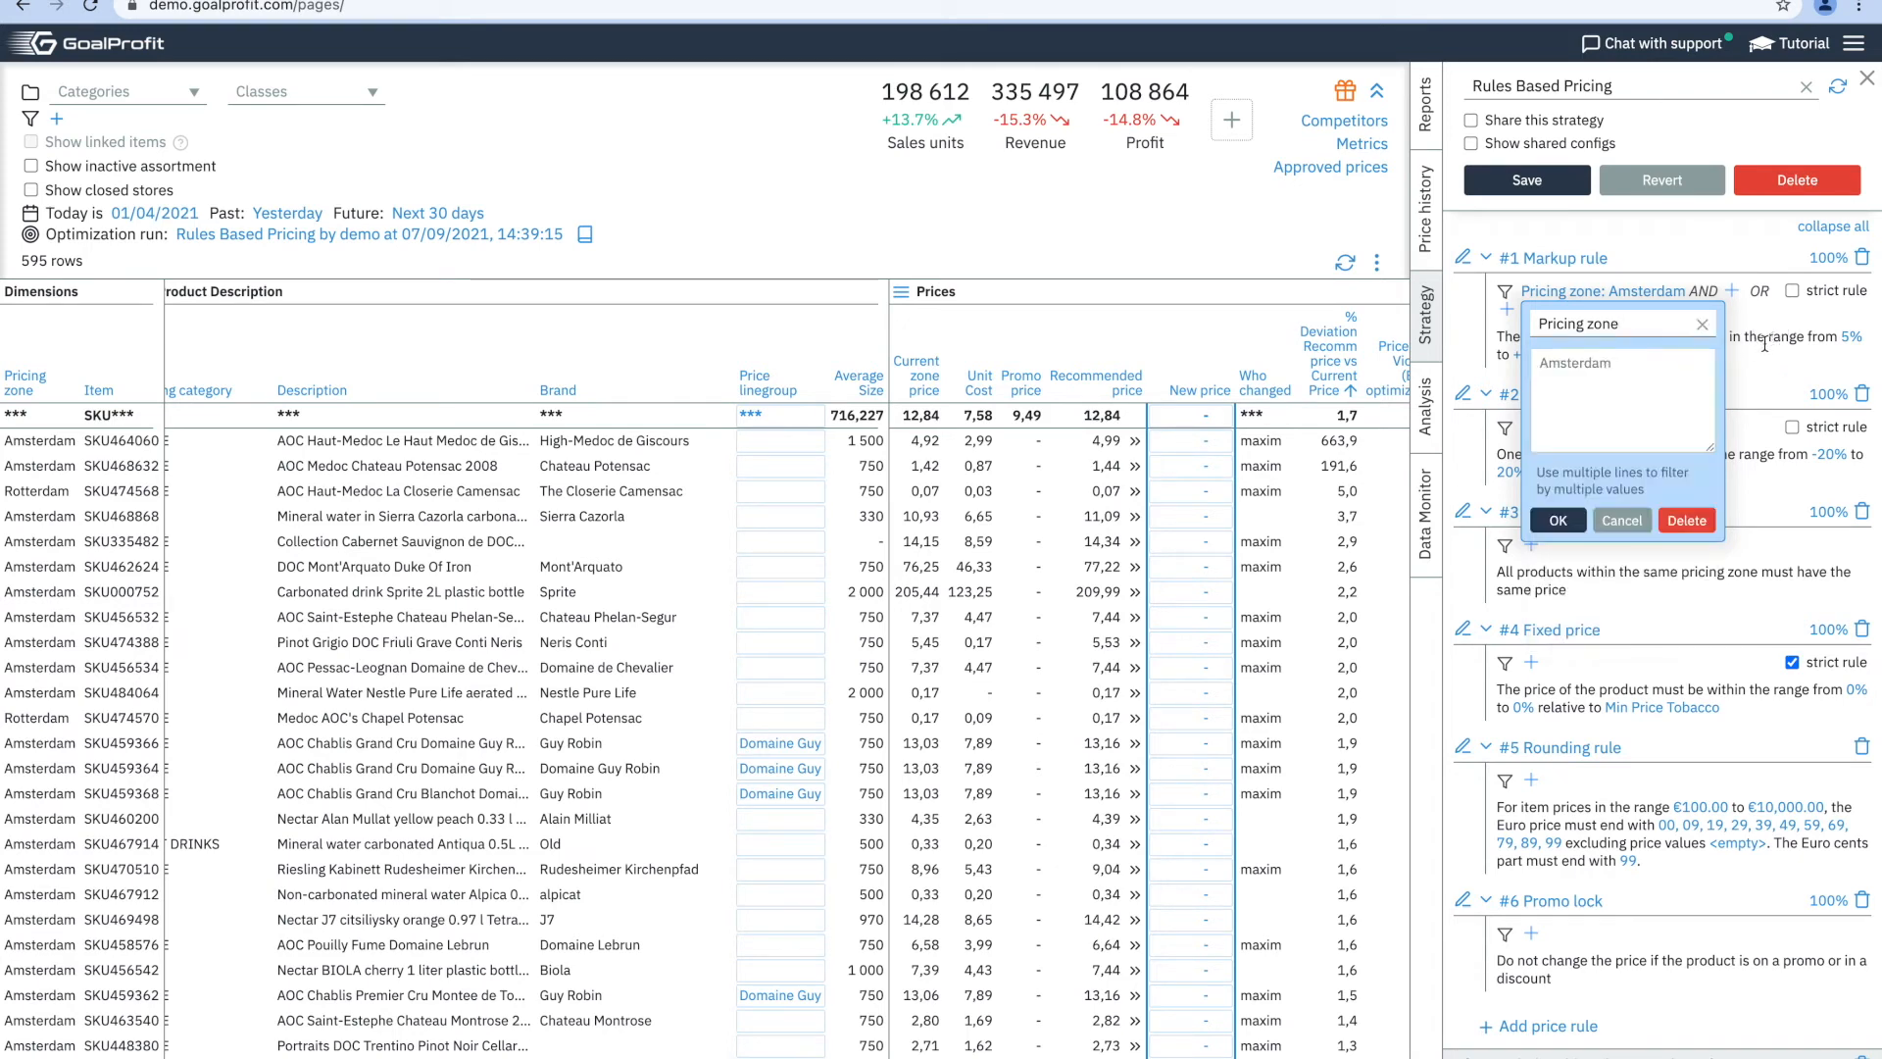
pyautogui.click(1622, 521)
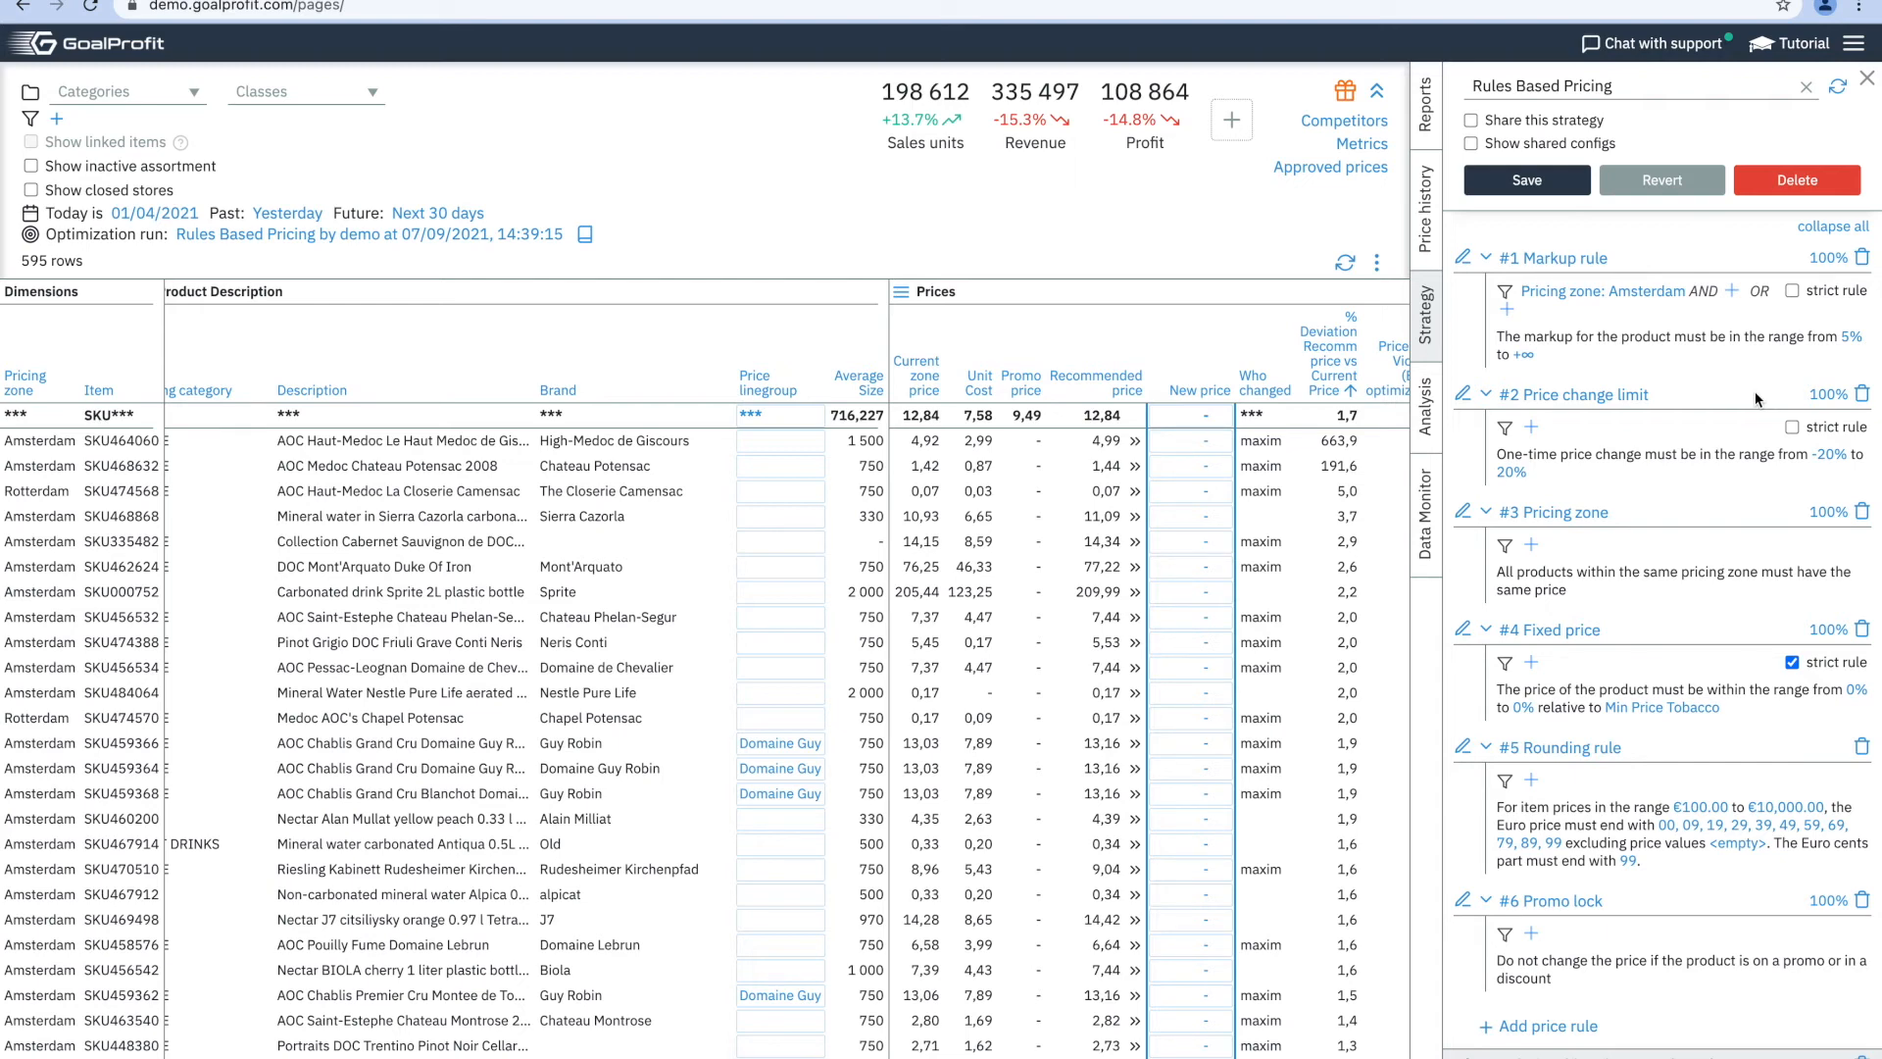
# Make the Markup rule in the Core rules section a strict rule.
pyautogui.click(1793, 291)
pyautogui.scroll(-1, 1681, 532)
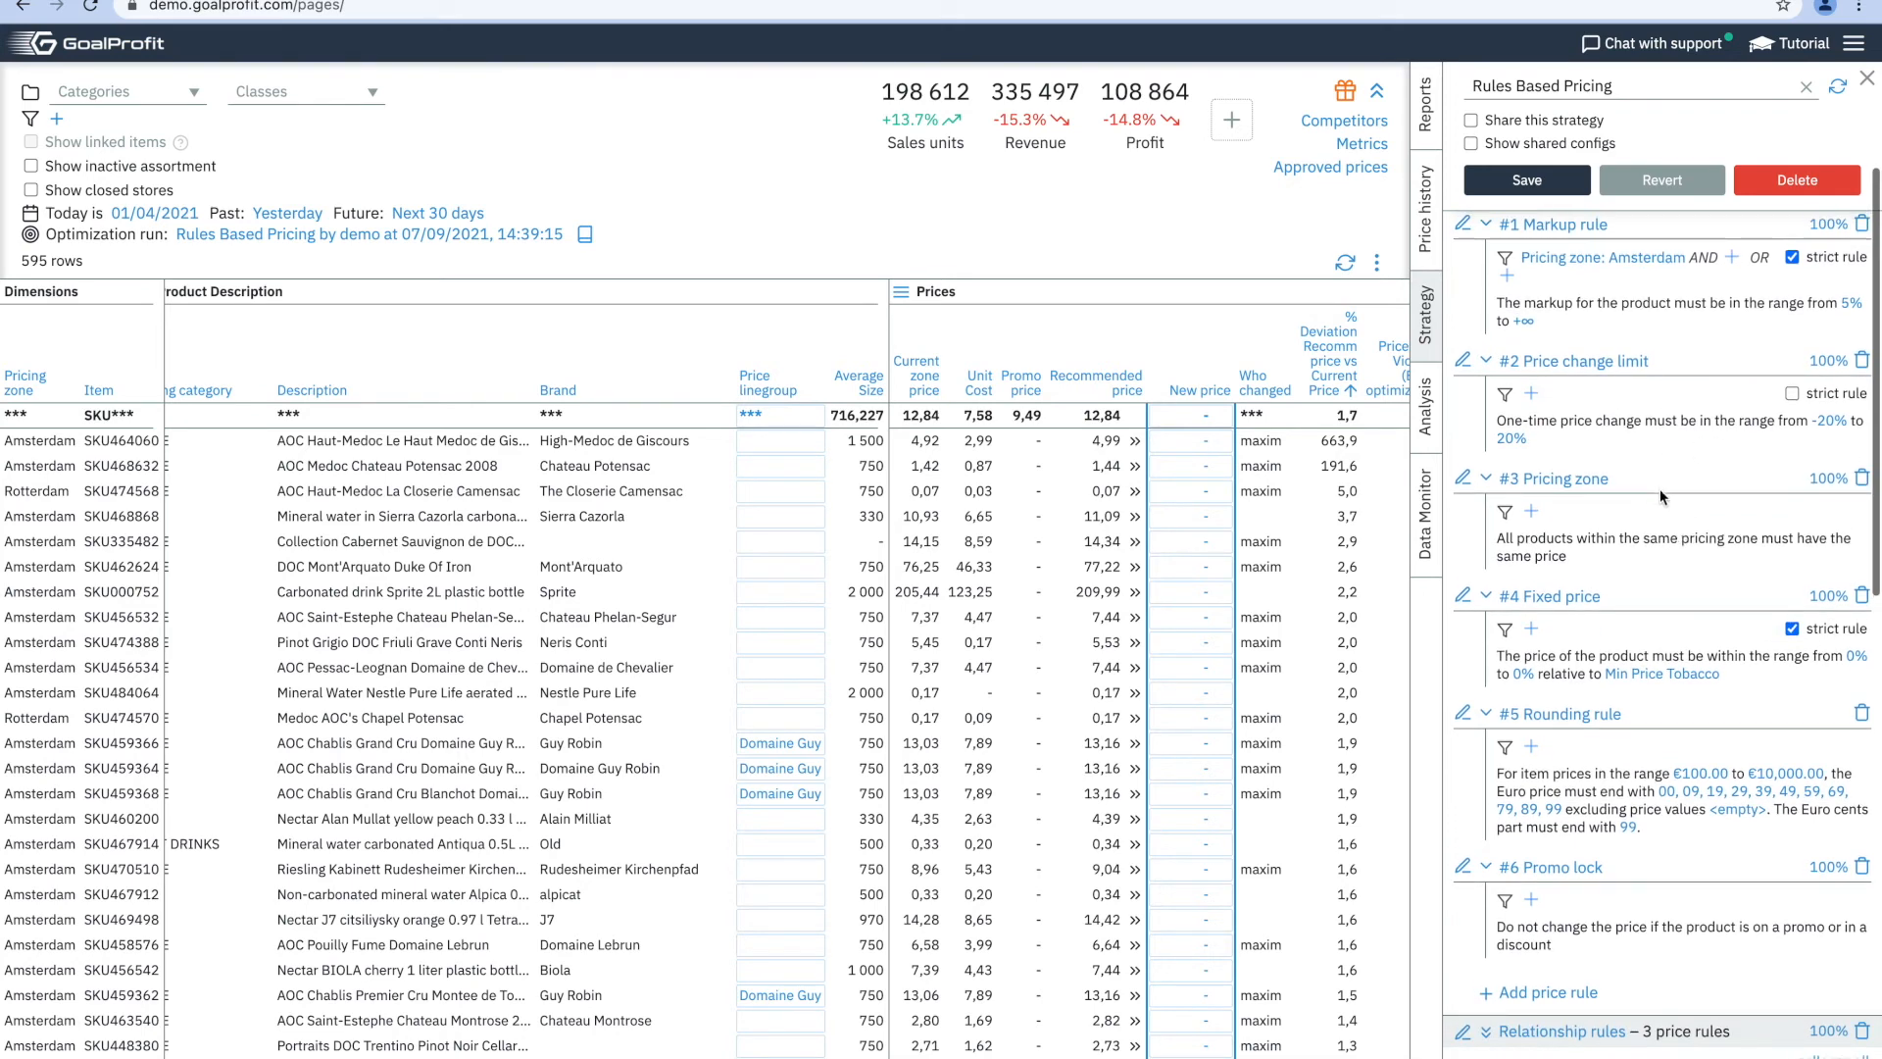
pyautogui.scroll(-1, 1679, 552)
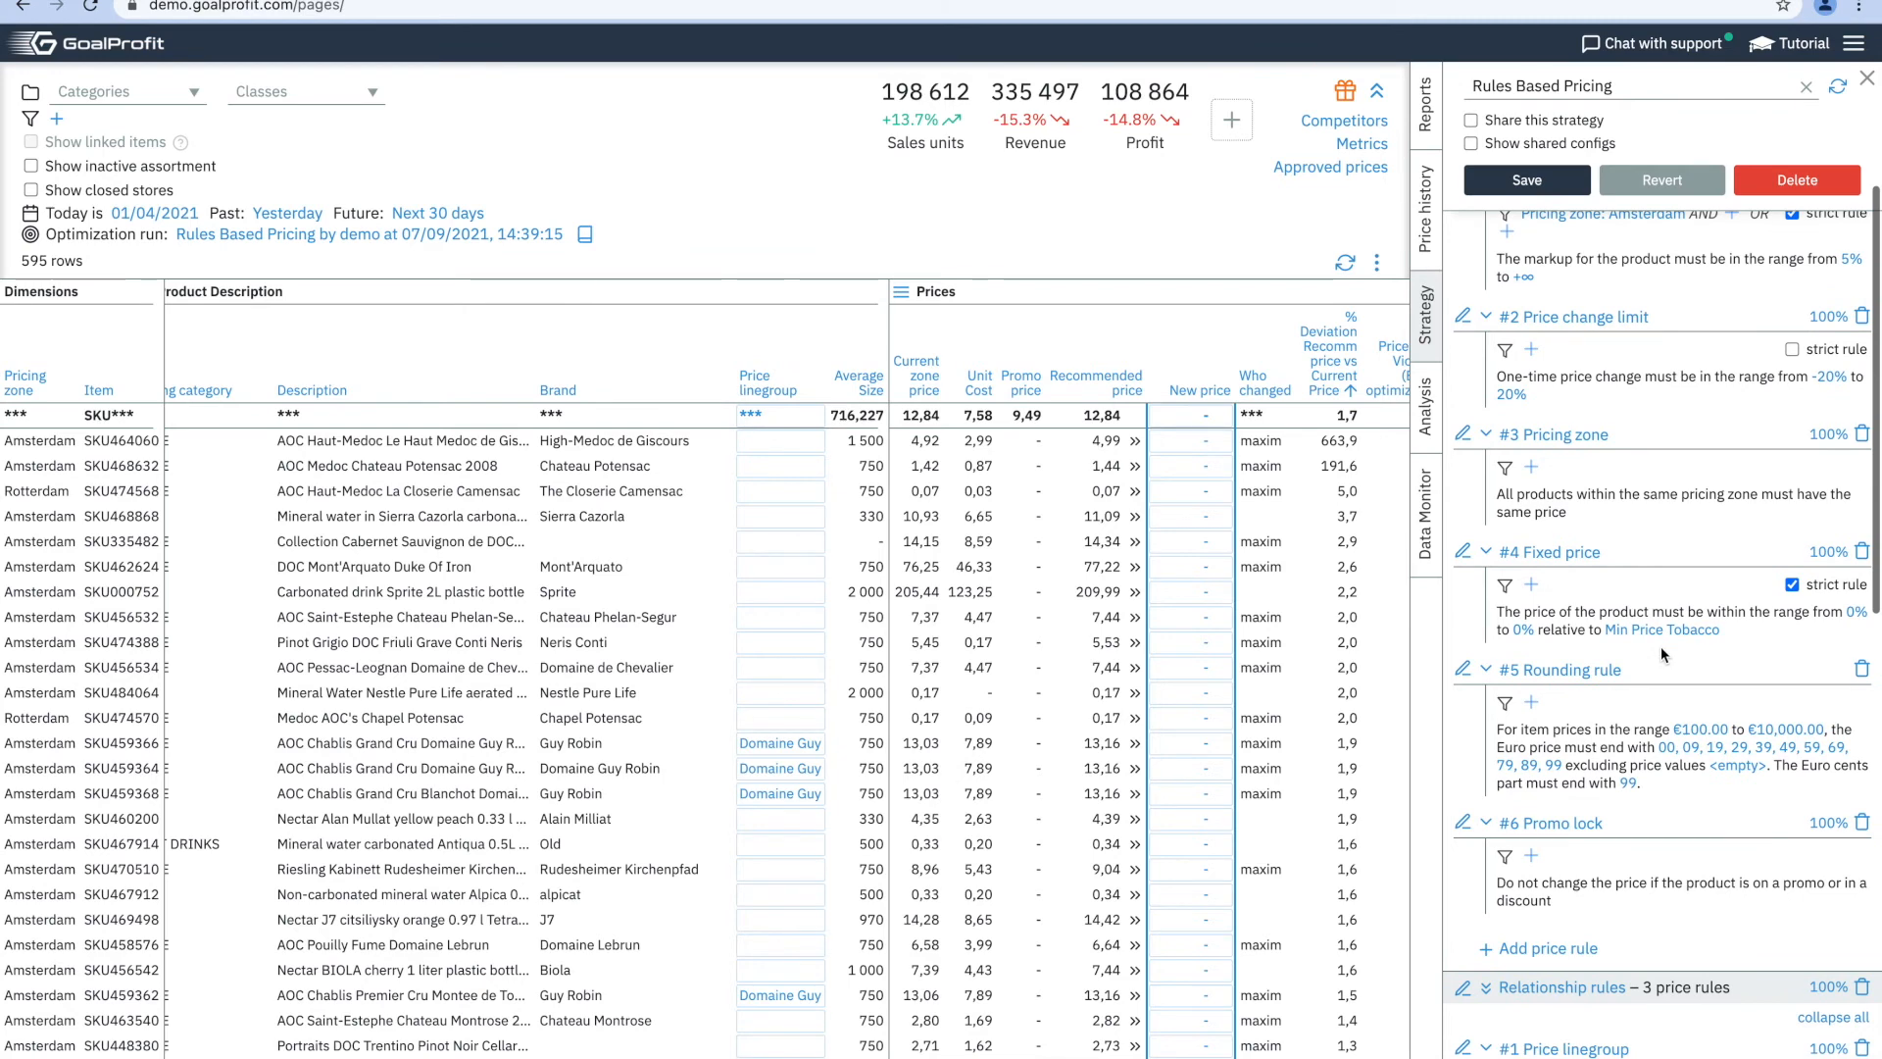
pyautogui.scroll(-1, 1661, 650)
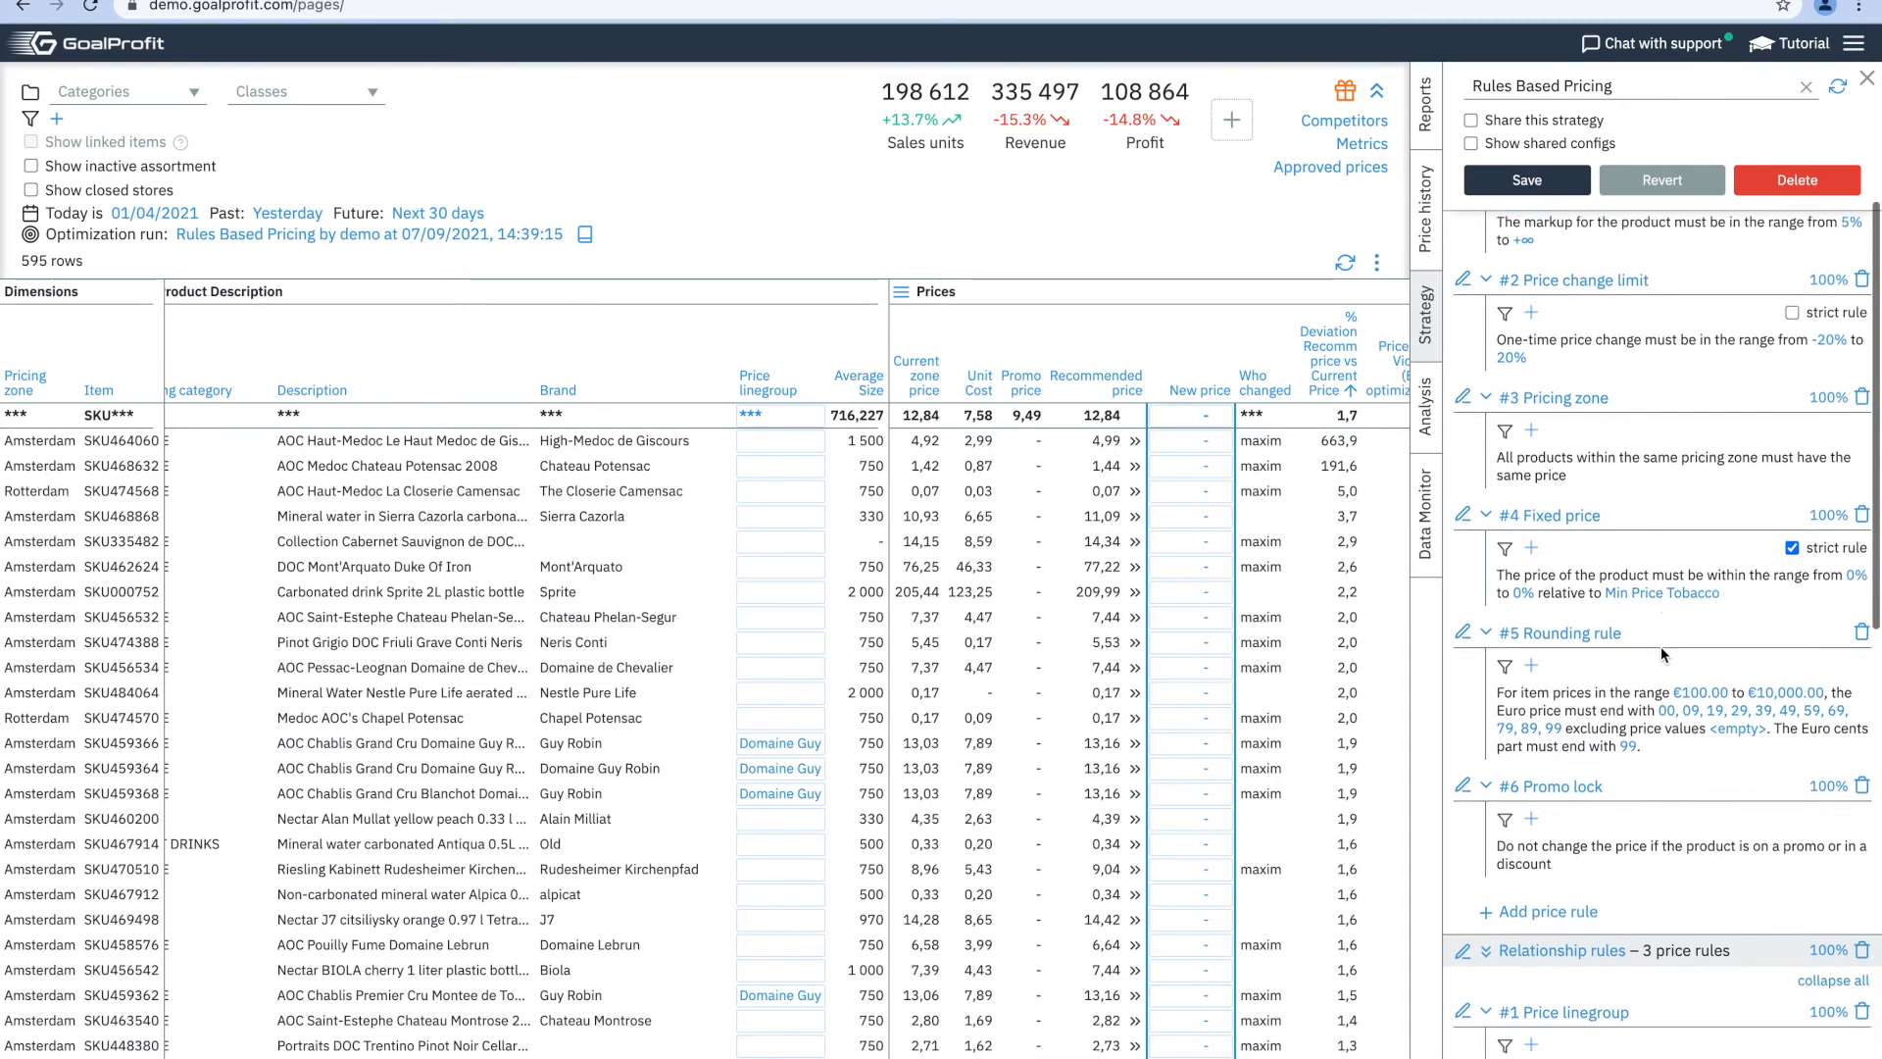
pyautogui.scroll(3, 1661, 646)
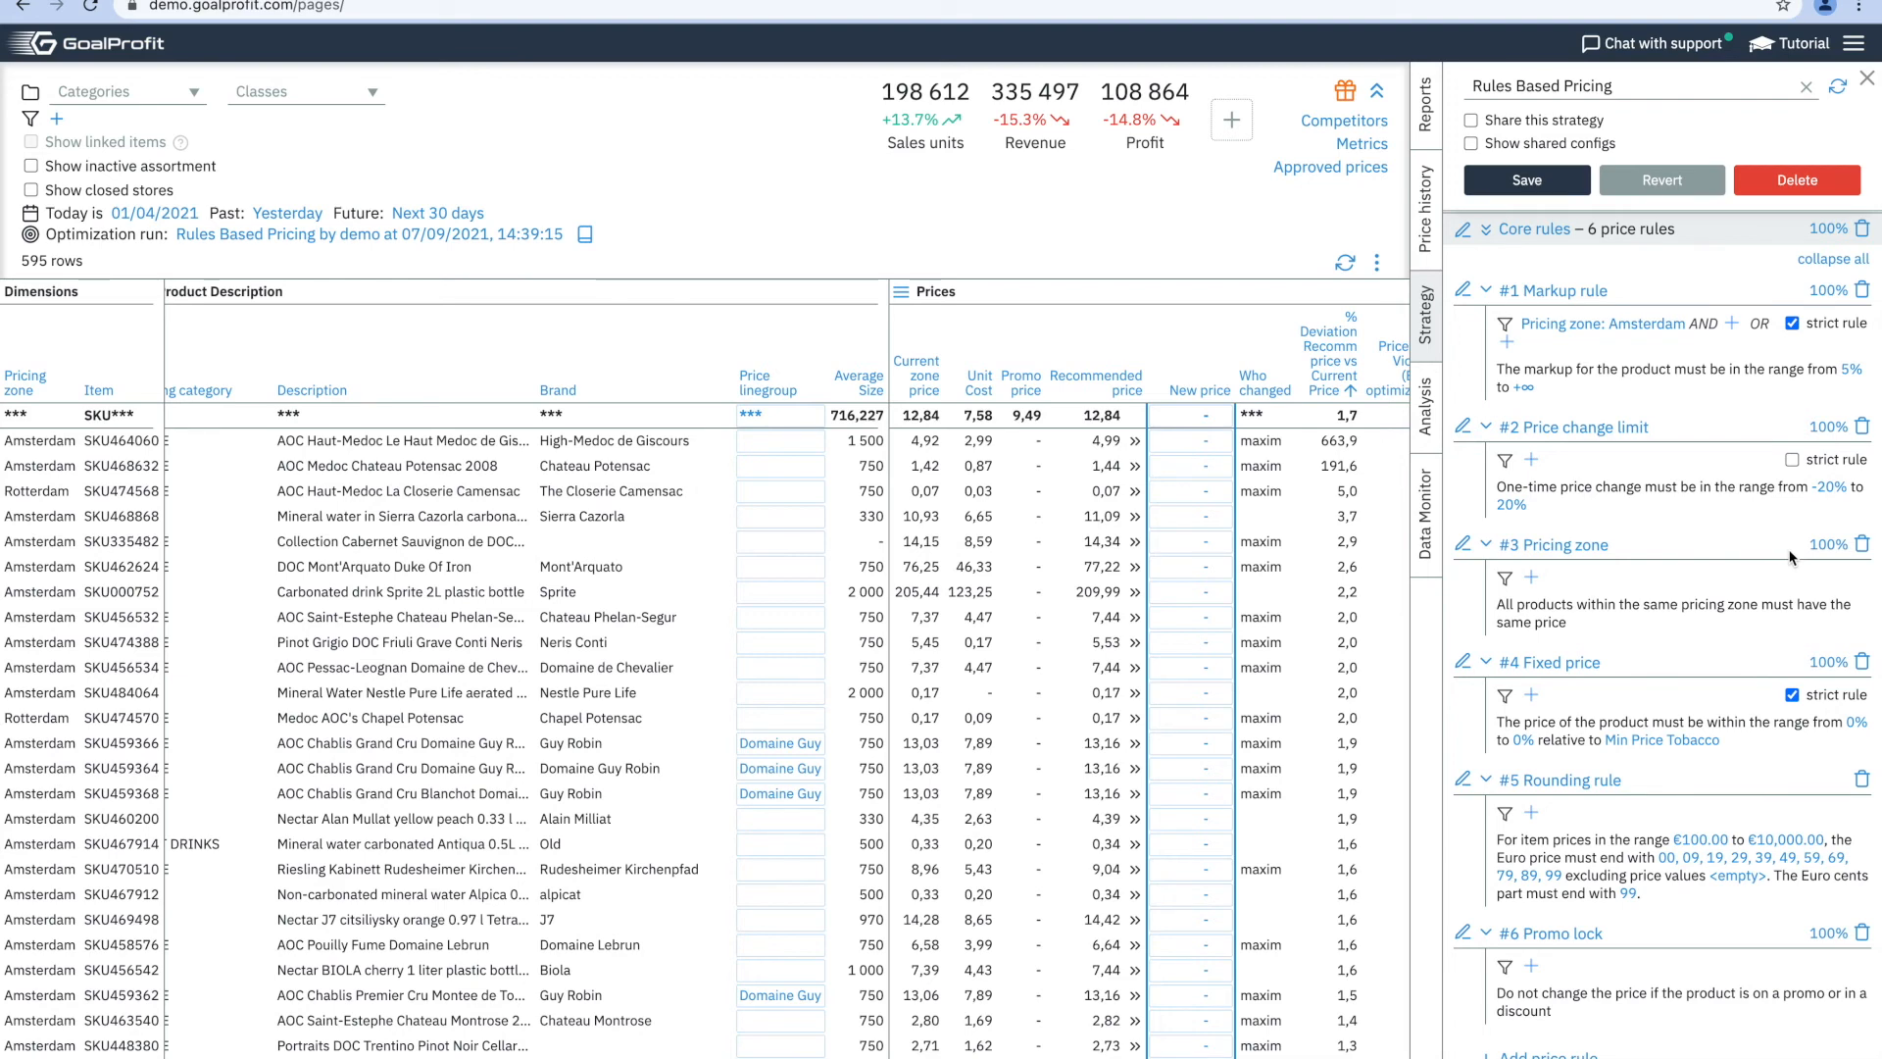
pyautogui.scroll(2, 1790, 557)
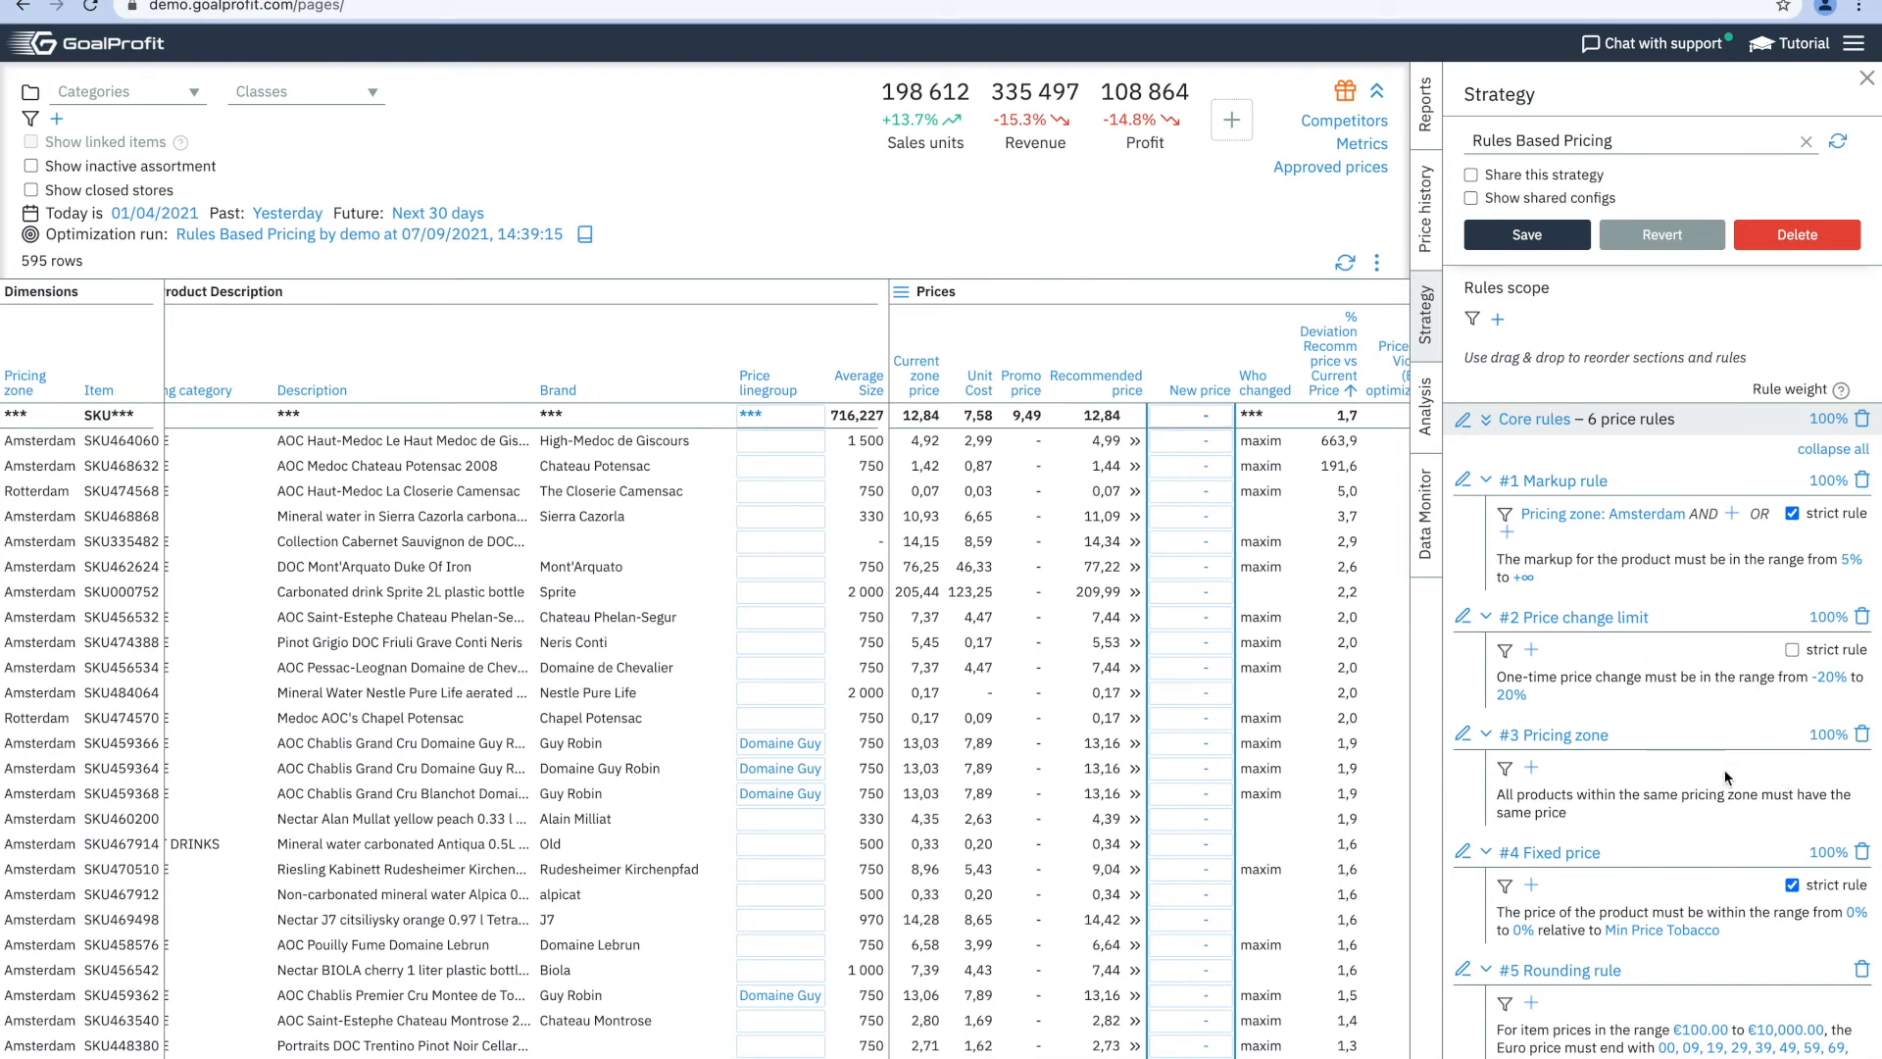
# Share the "Rules Based Pricing" strategy and save it.
pyautogui.scroll(-5, 1610, 532)
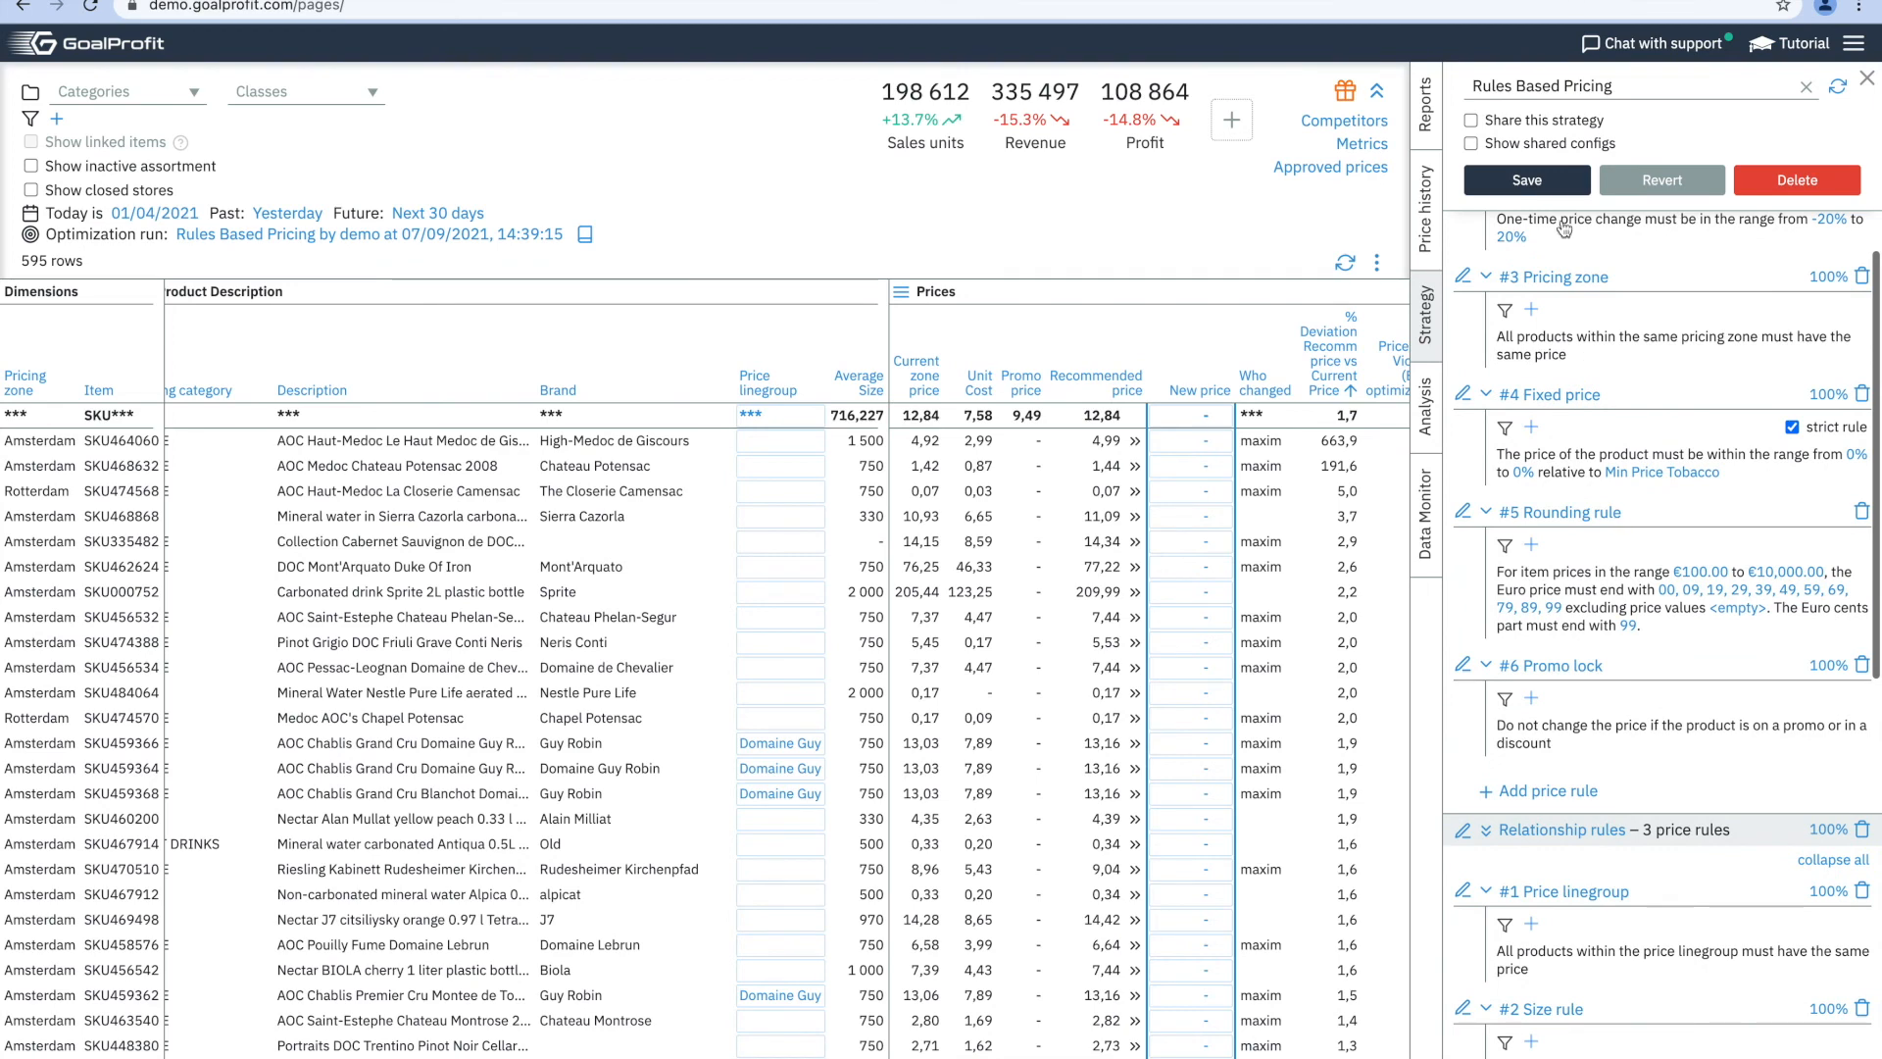
pyautogui.click(1526, 179)
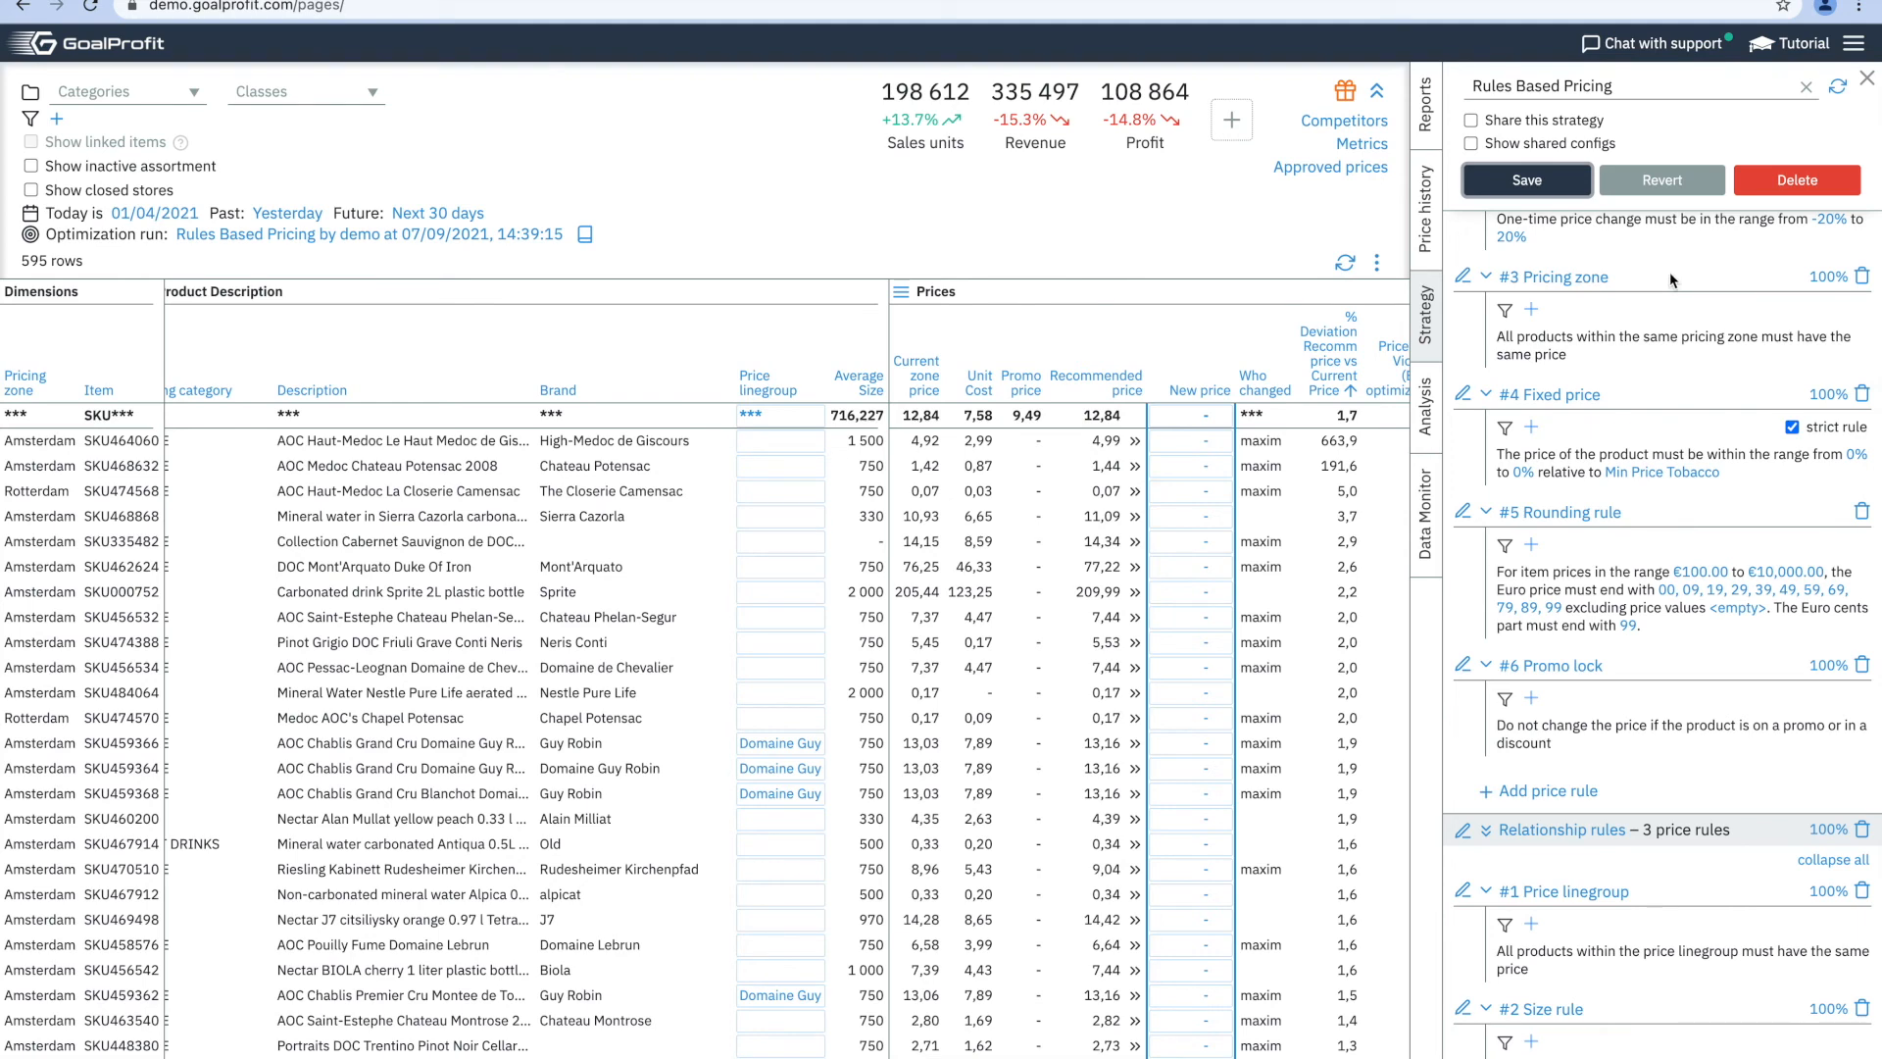
pyautogui.click(1529, 122)
pyautogui.click(1528, 180)
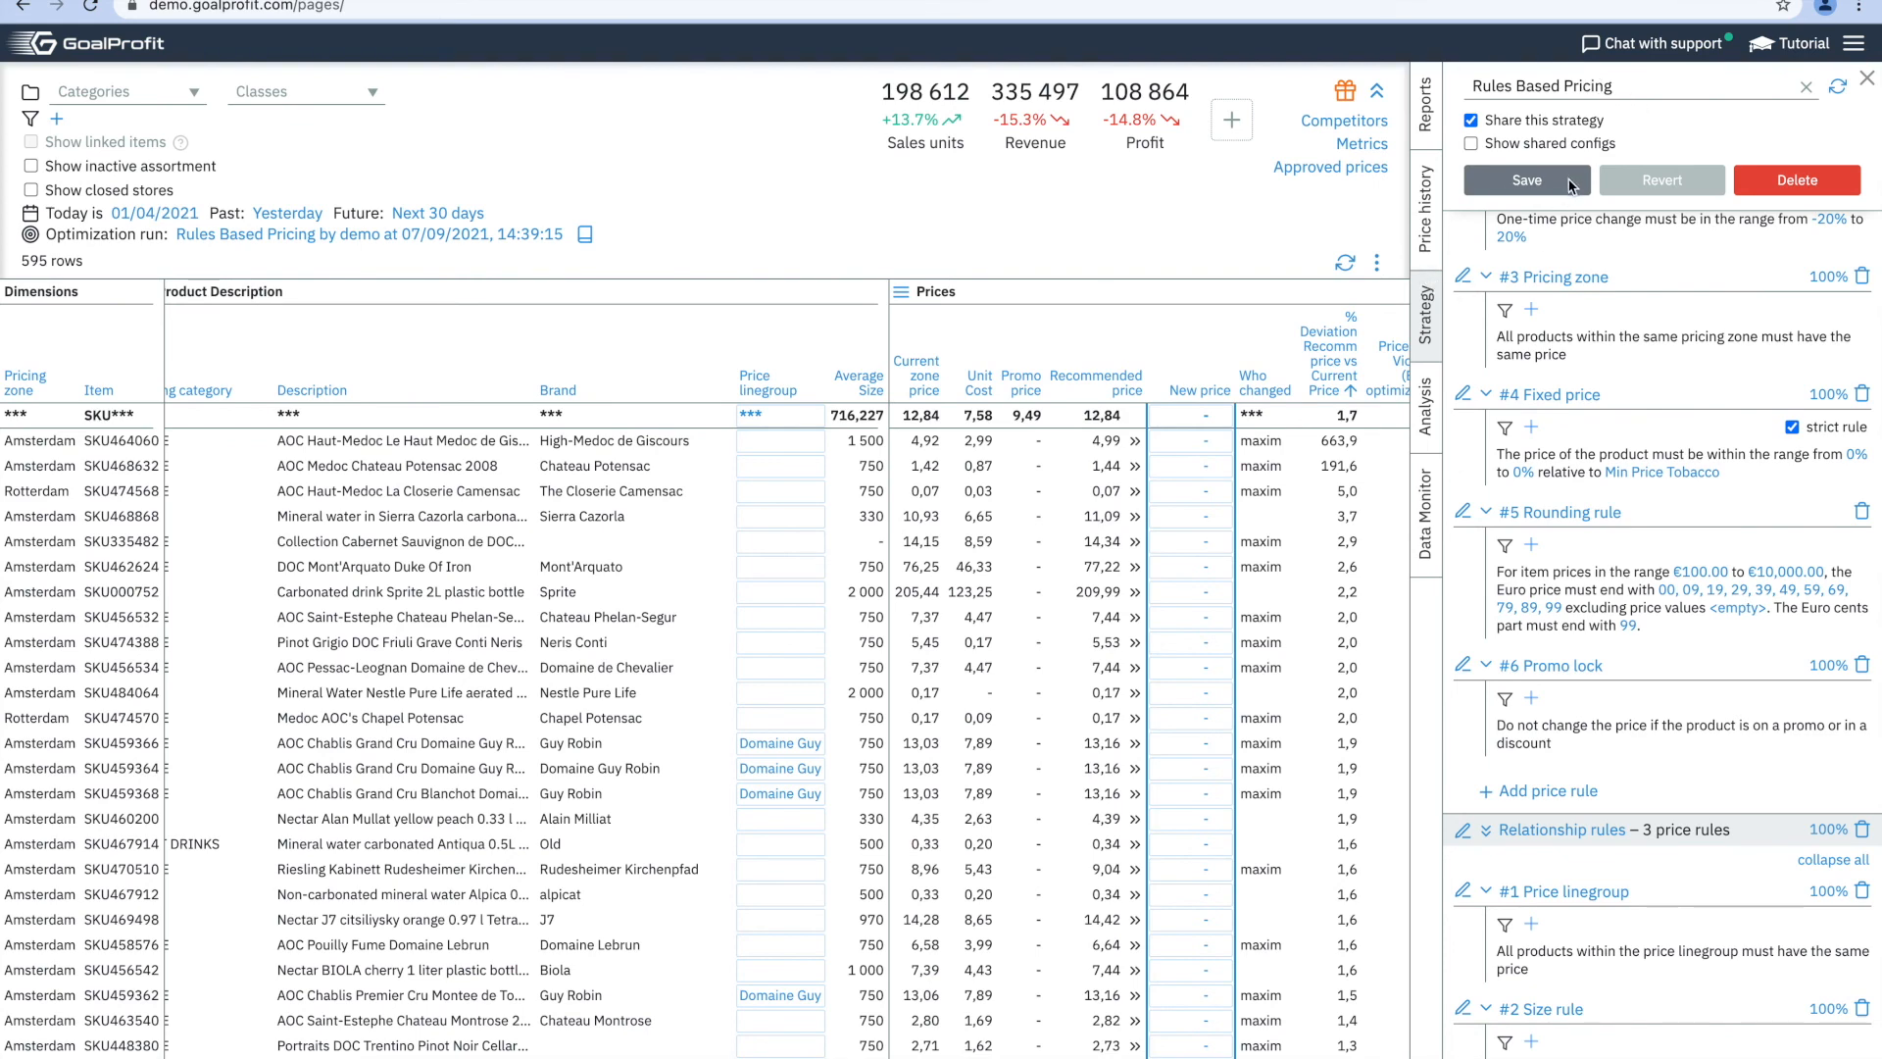
# Run the price optimization with the "Rules Based Pricing" strategy.
pyautogui.scroll(-8, 1635, 623)
pyautogui.scroll(-3, 1635, 624)
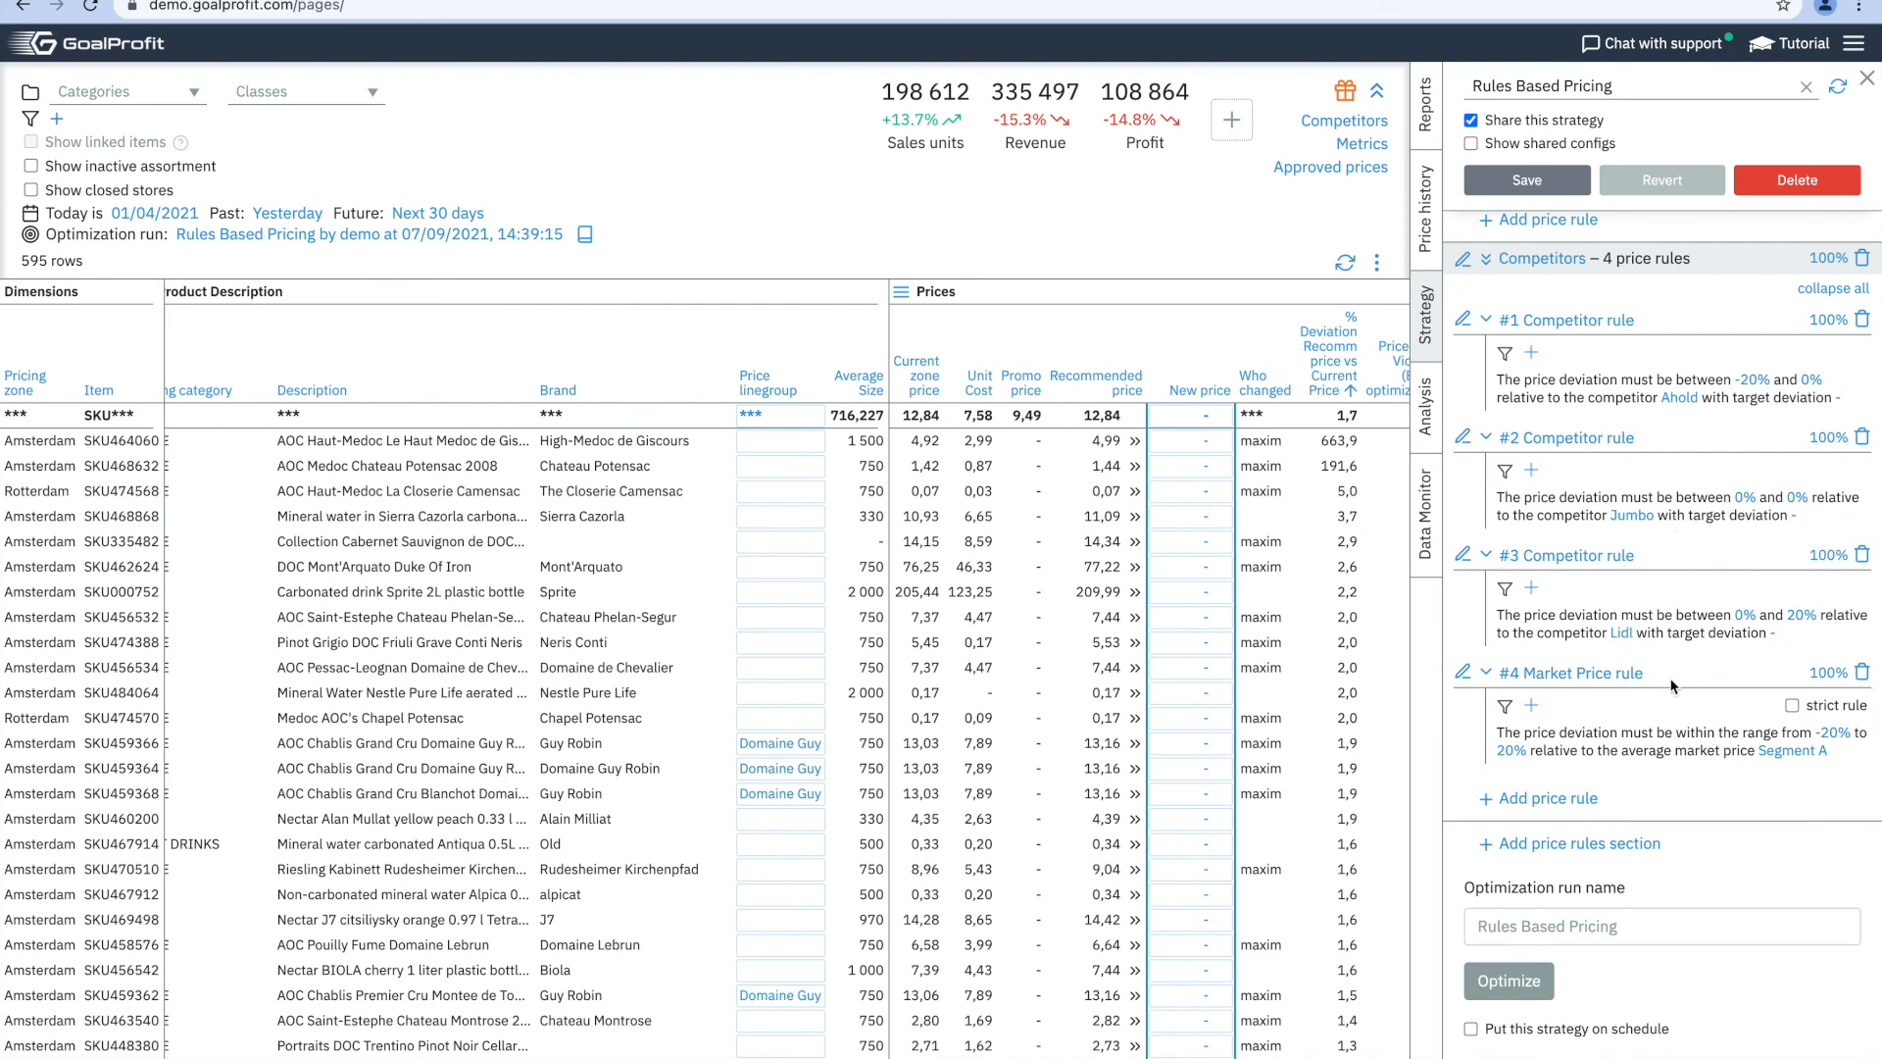
pyautogui.scroll(1, 1715, 461)
pyautogui.scroll(-1, 1715, 461)
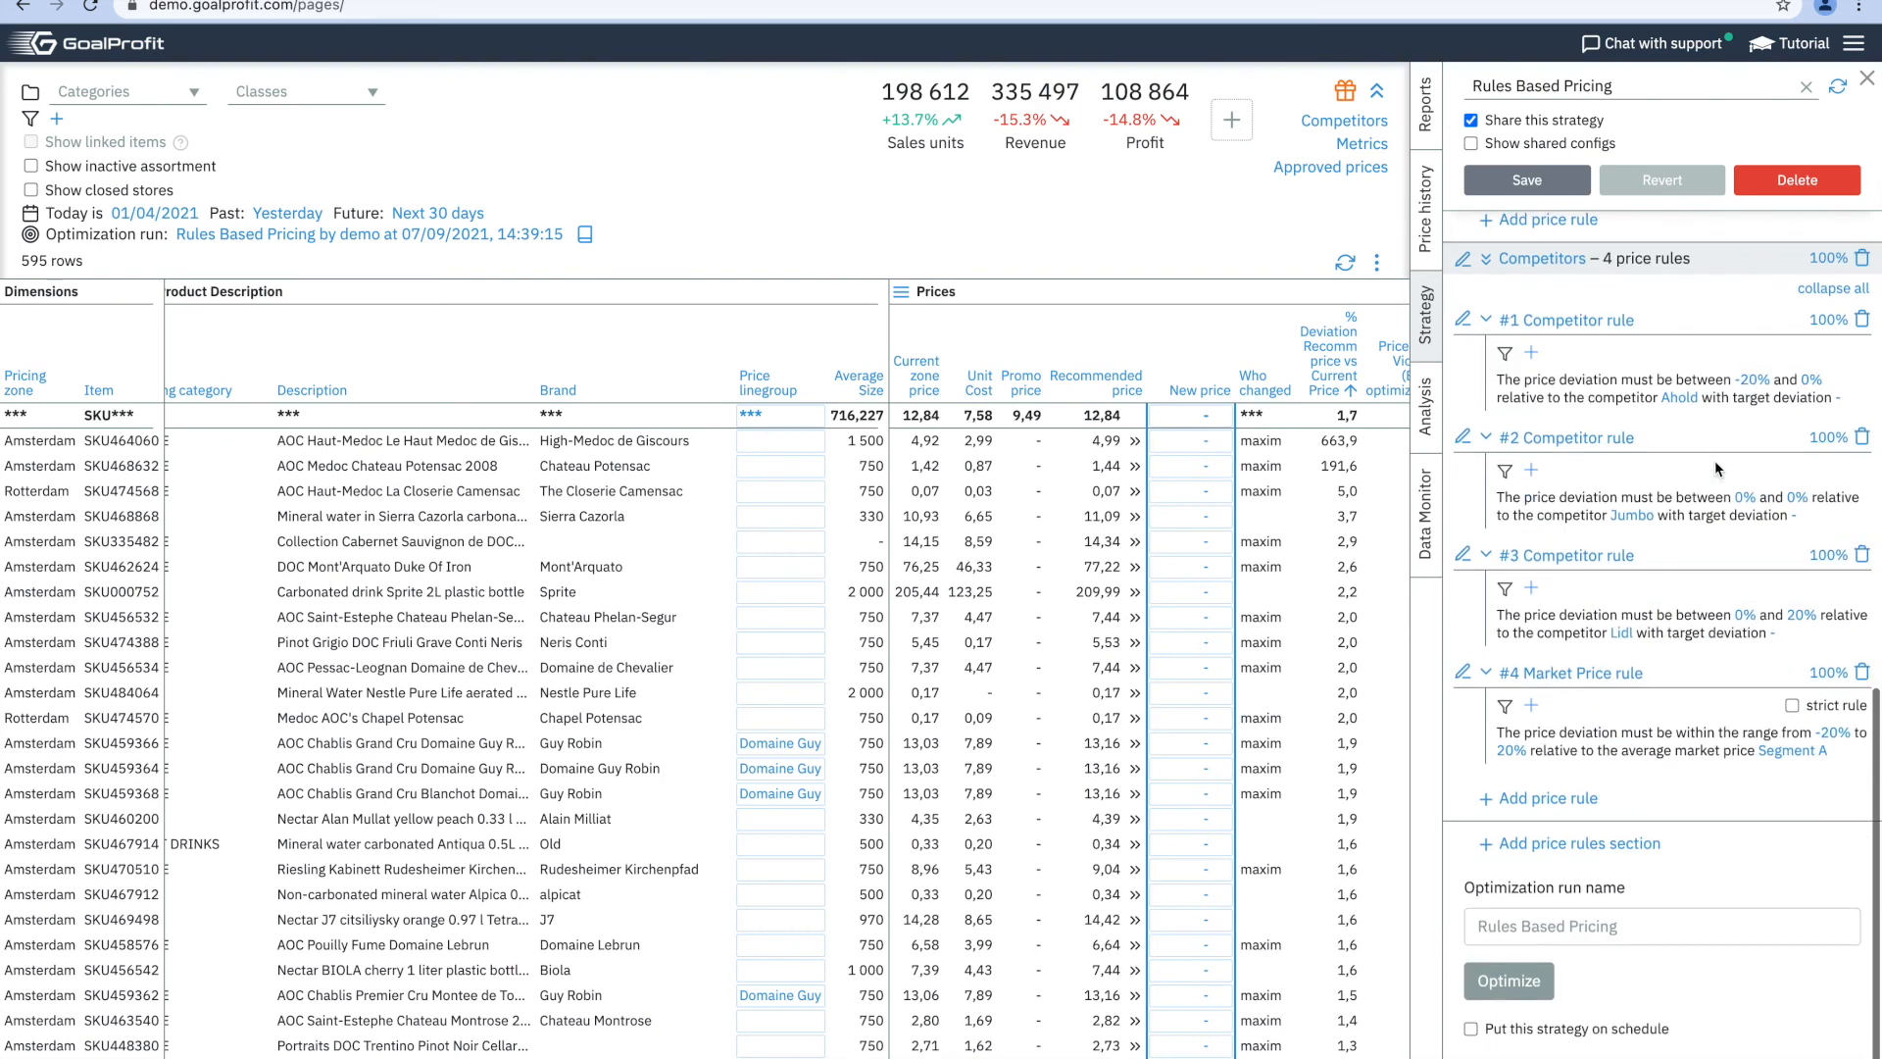
pyautogui.click(1521, 980)
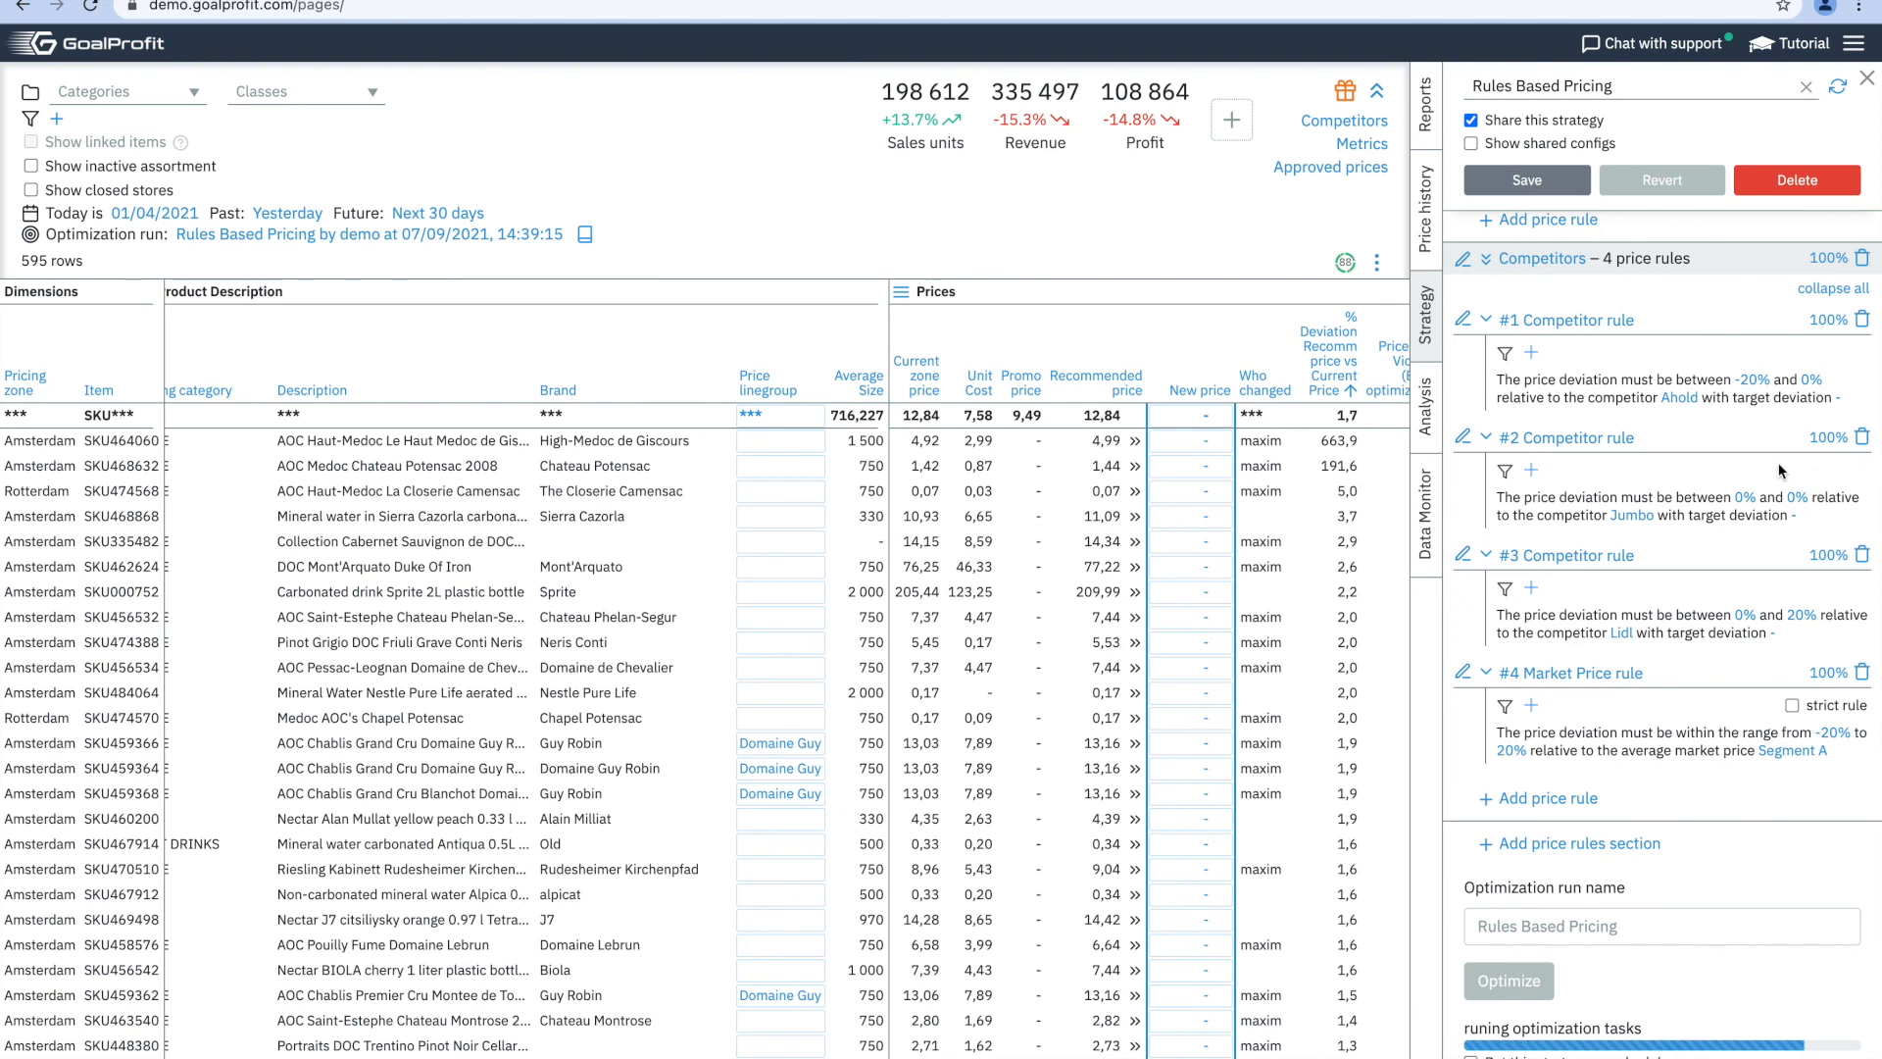
# Review the optimization run's price change summary and the recommended prices in the product table.
pyautogui.scroll(1, 1765, 447)
pyautogui.scroll(-2, 1764, 447)
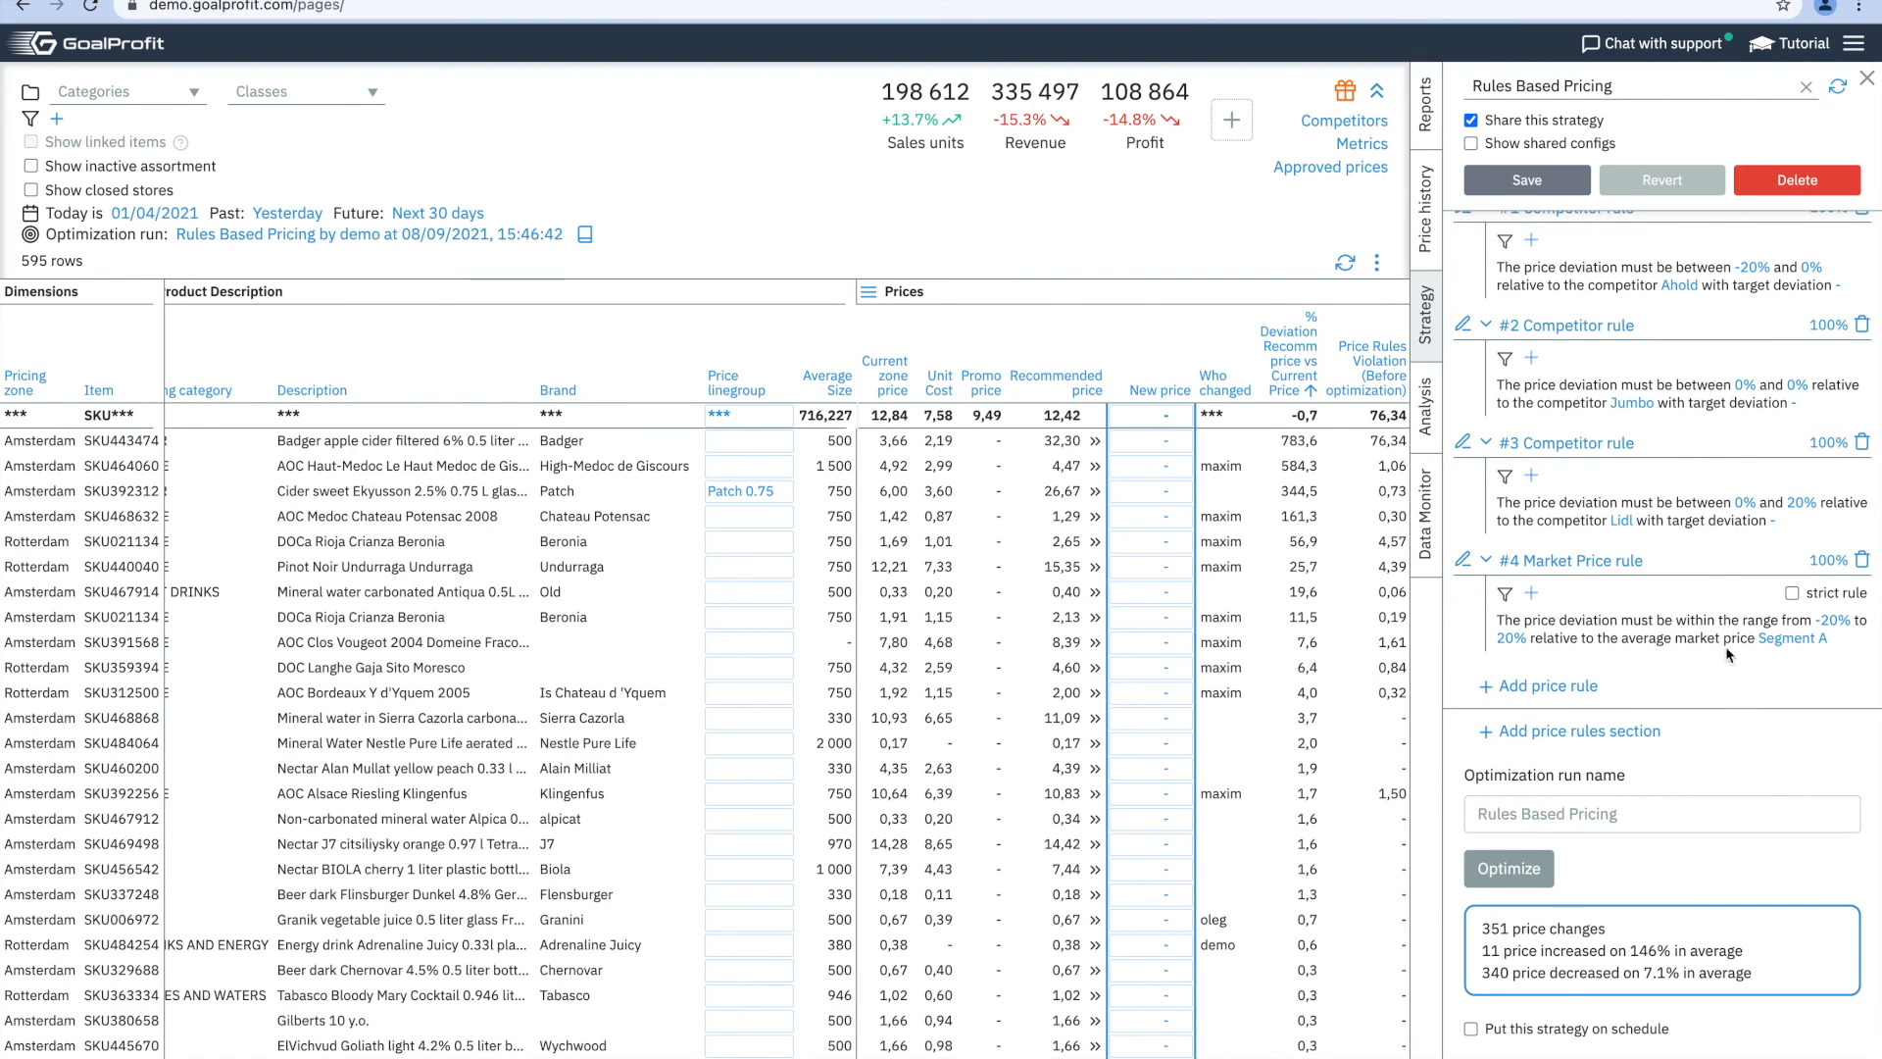
pyautogui.scroll(3, 1717, 461)
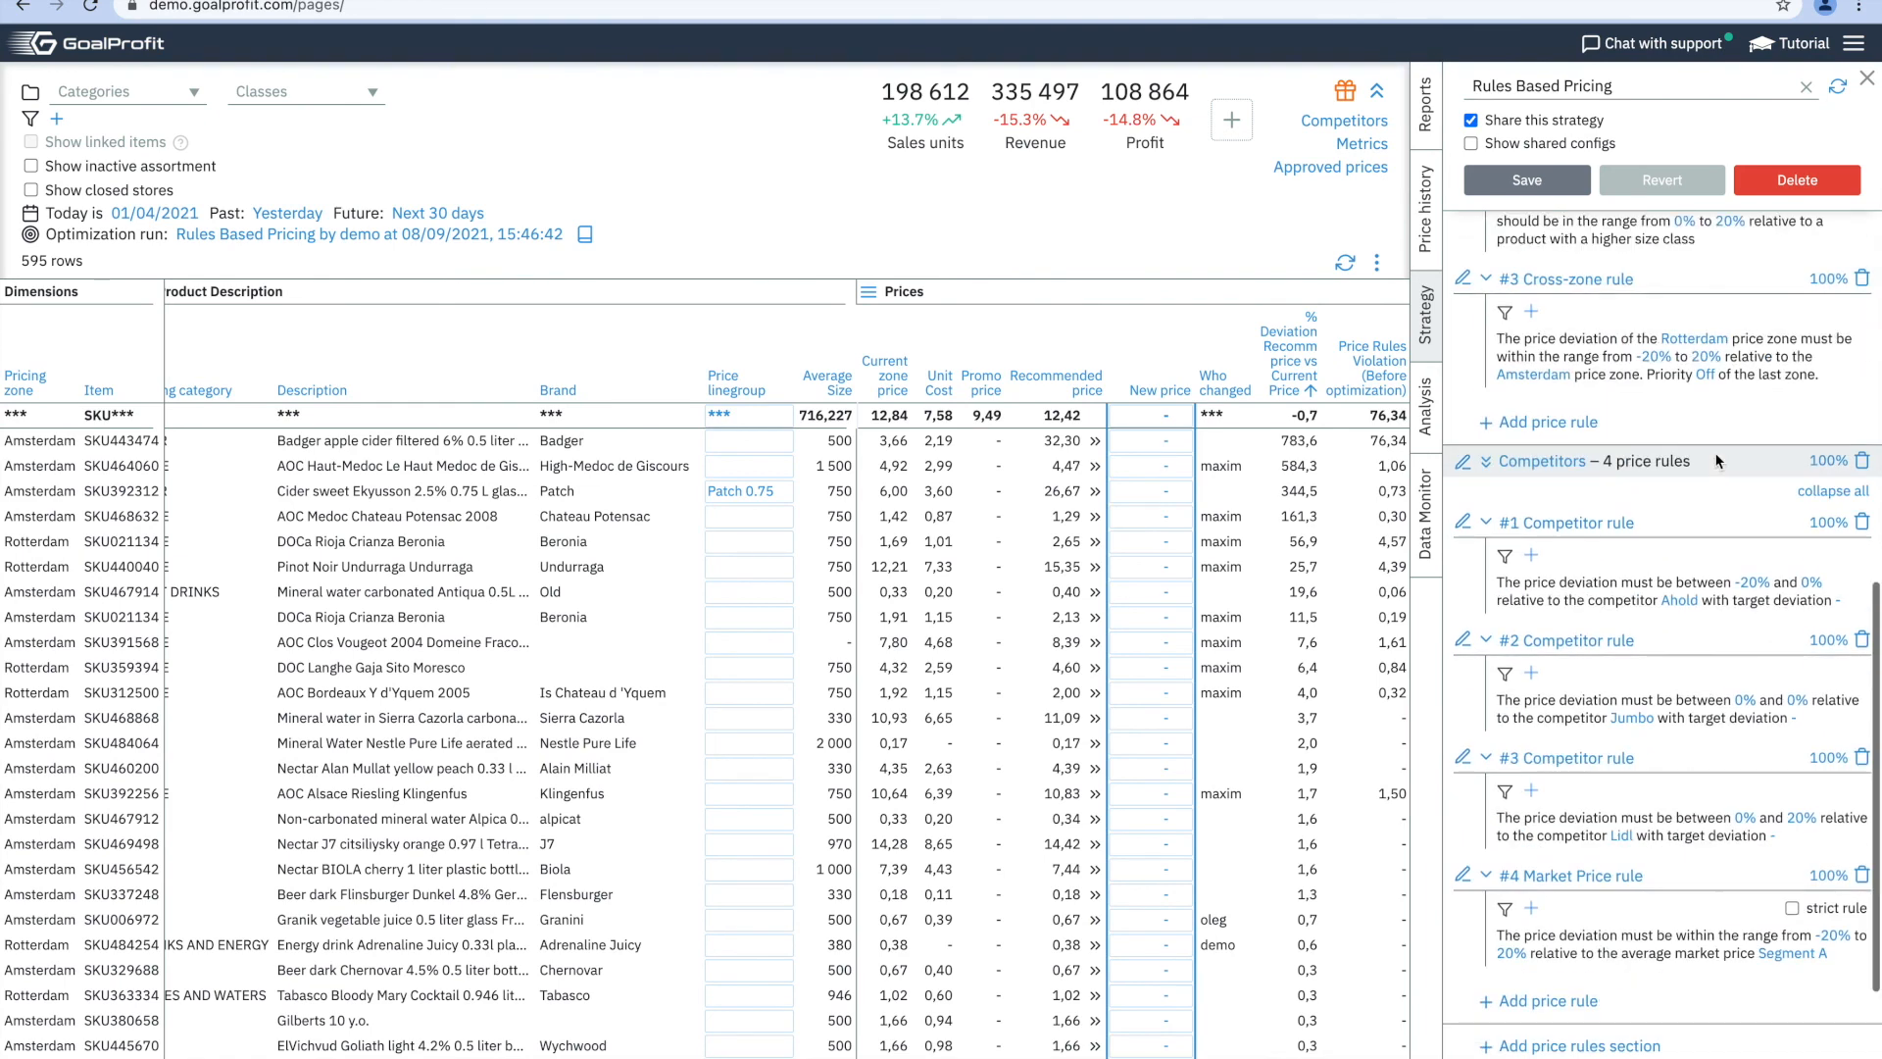
pyautogui.scroll(-3, 1717, 461)
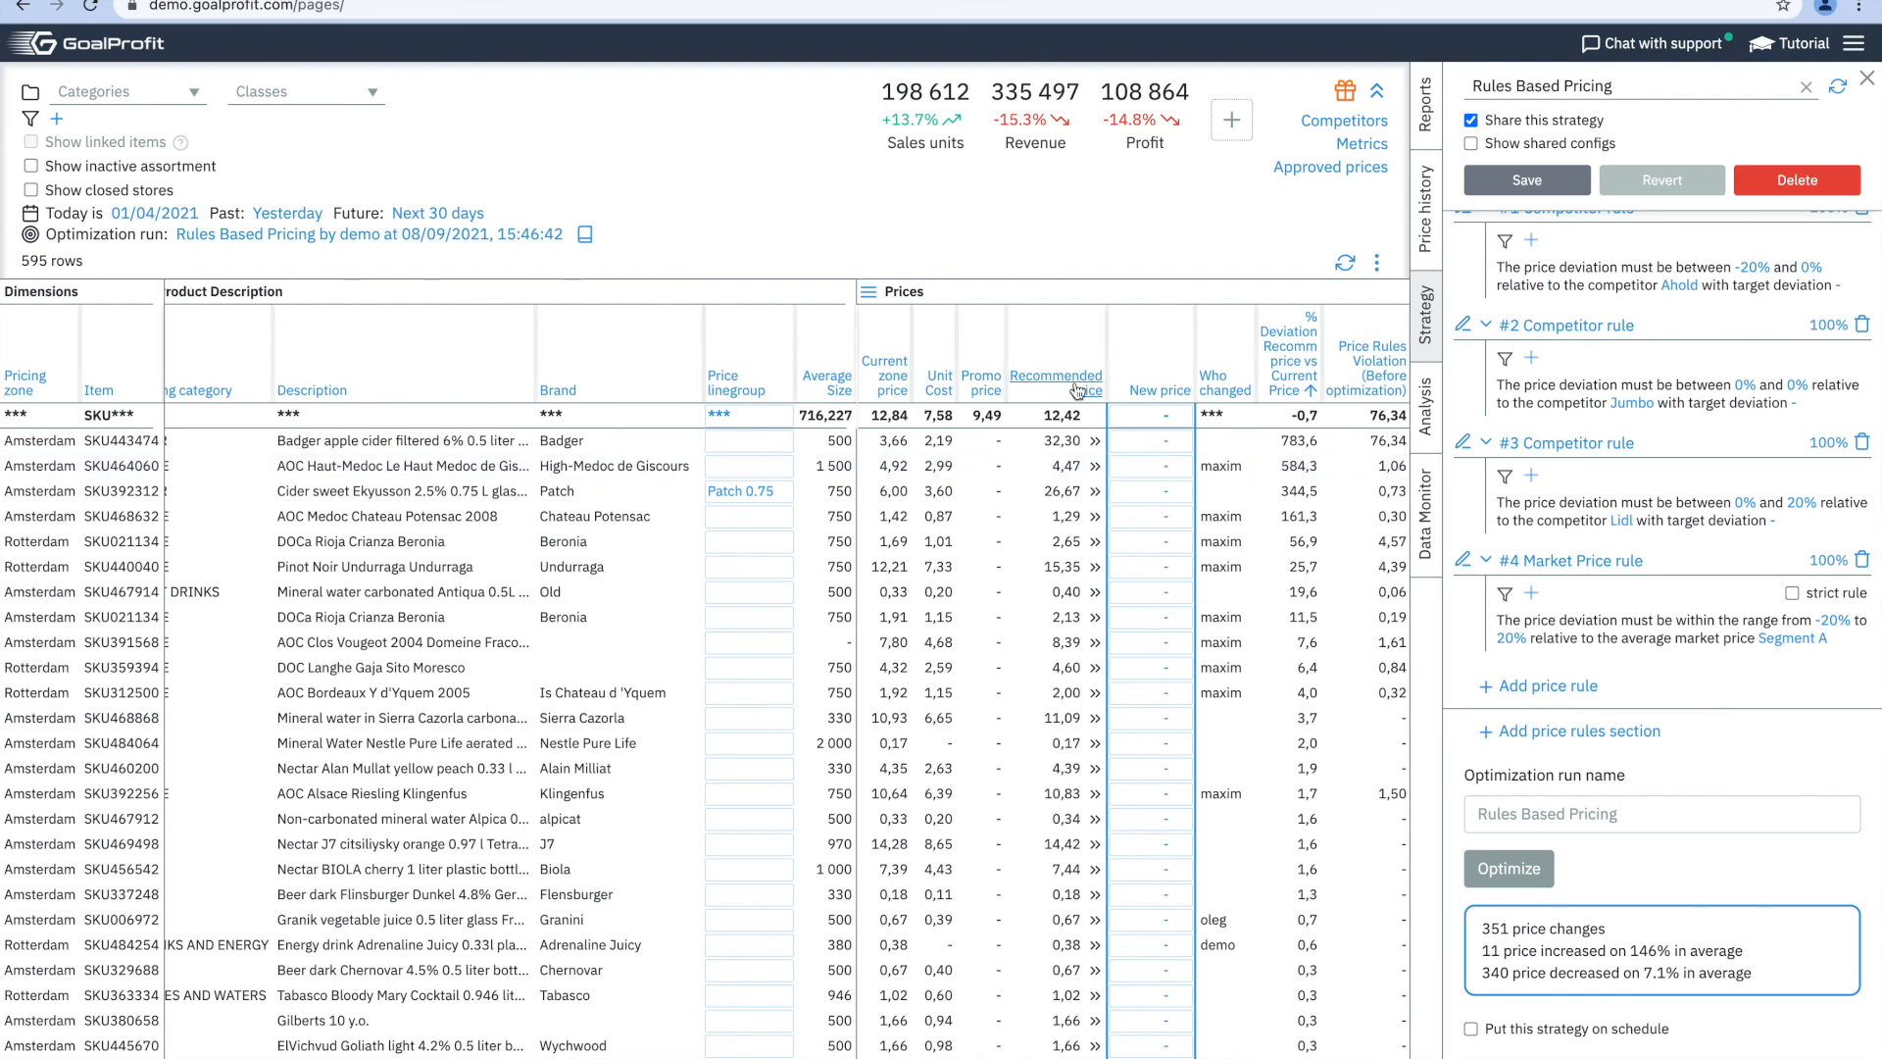
pyautogui.hscroll(2, 1077, 391)
pyautogui.scroll(-3, 996, 647)
pyautogui.scroll(3, 996, 647)
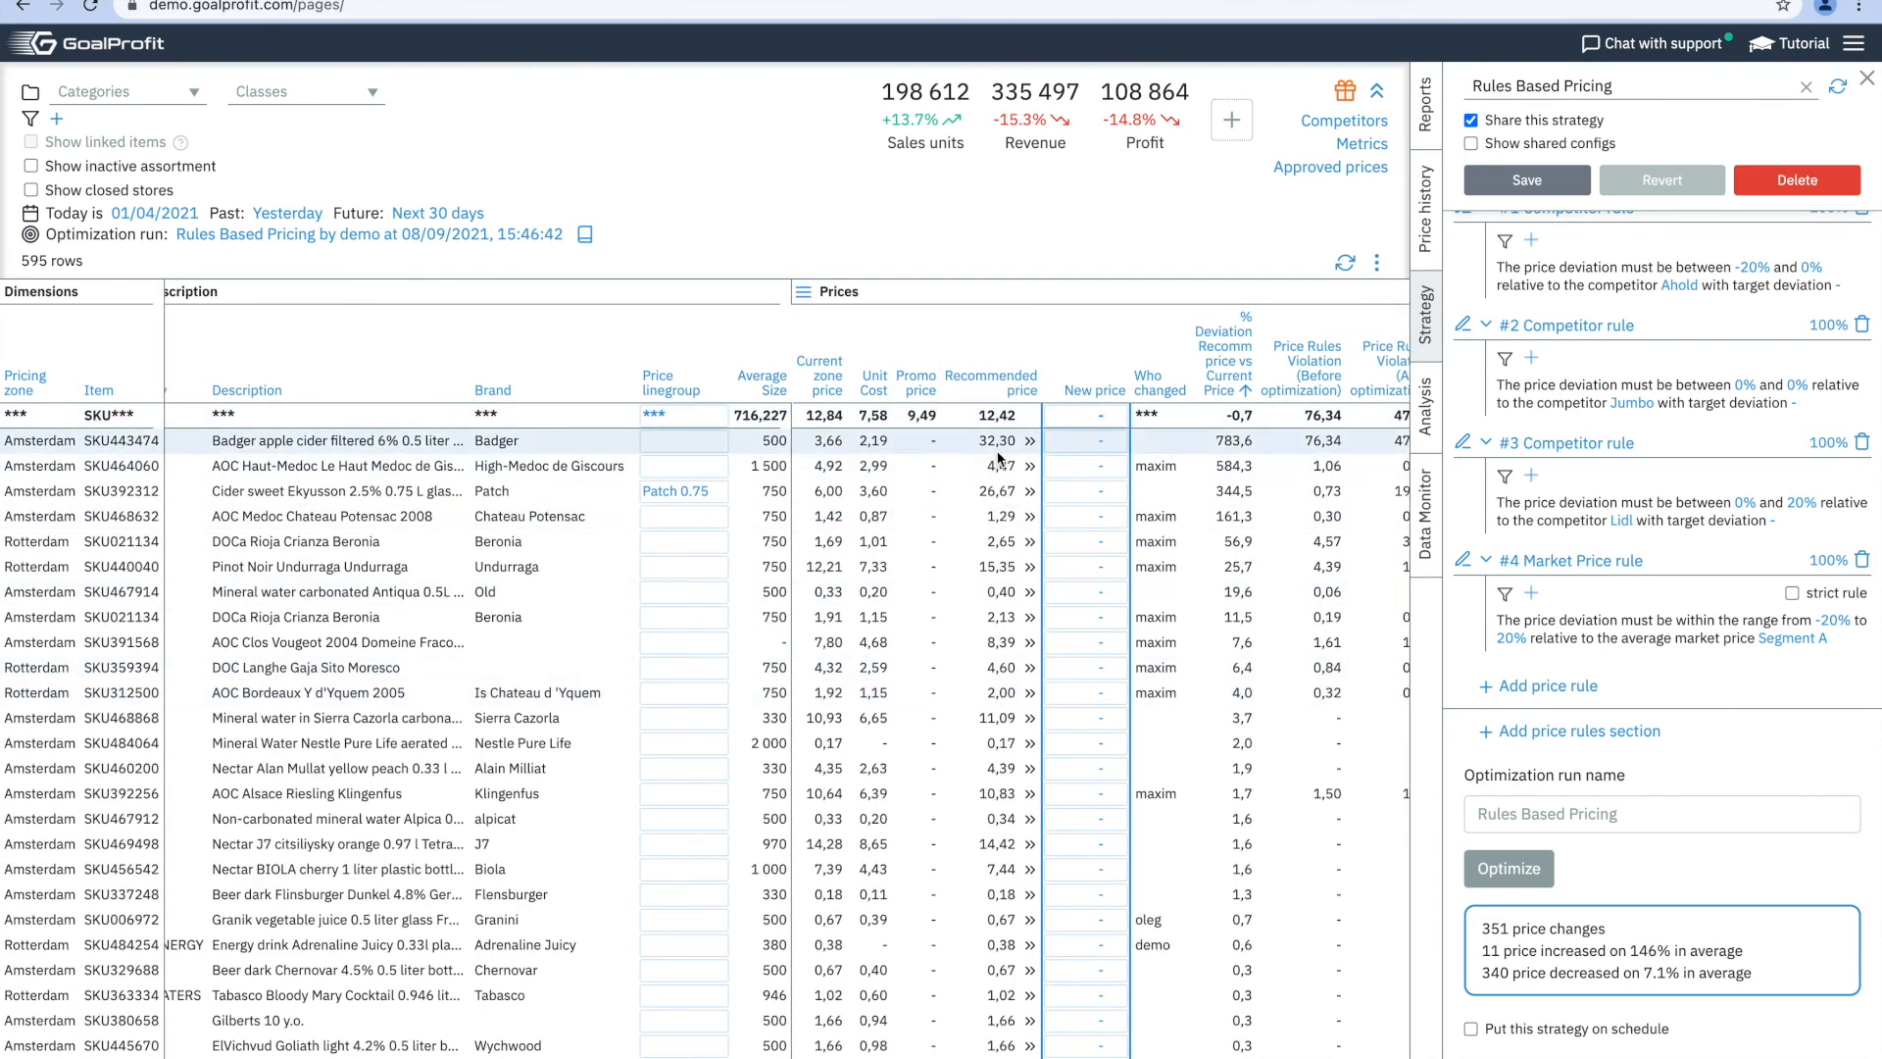